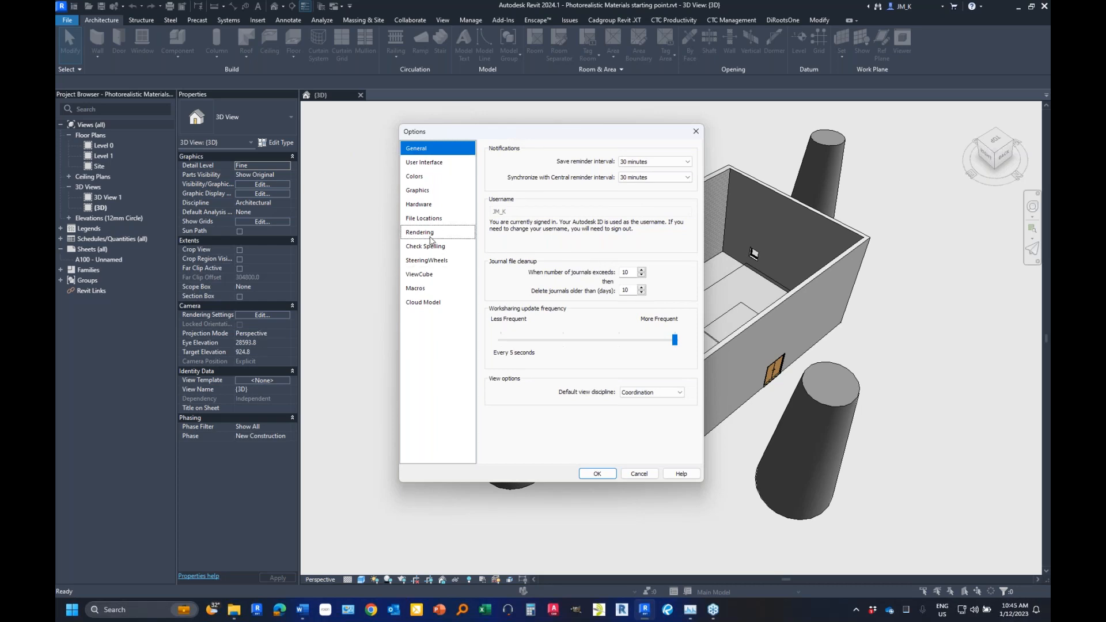
- Review the additional render appearance paths in the rendering options, including the folder browser for the second path
left_click(431, 234)
left_click(514, 169)
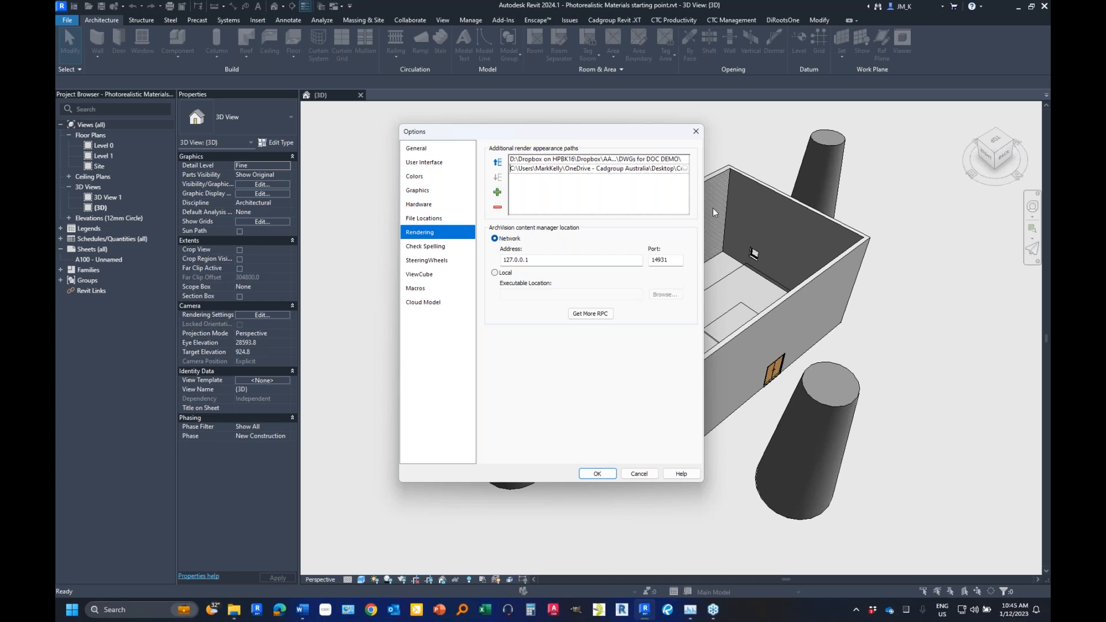
left_click(685, 169)
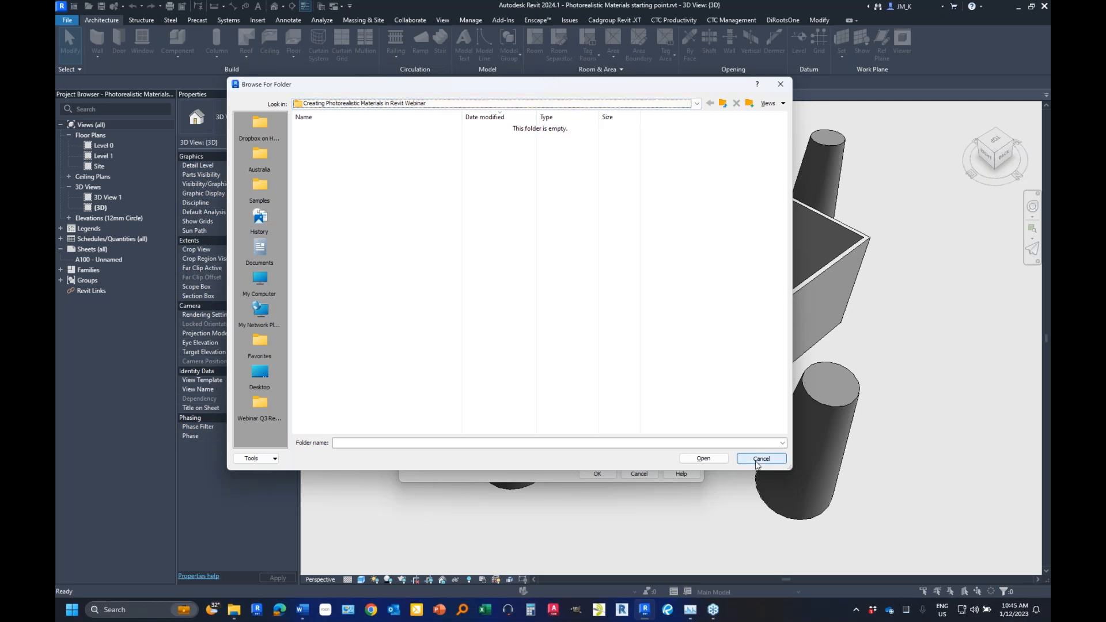
left_click(757, 460)
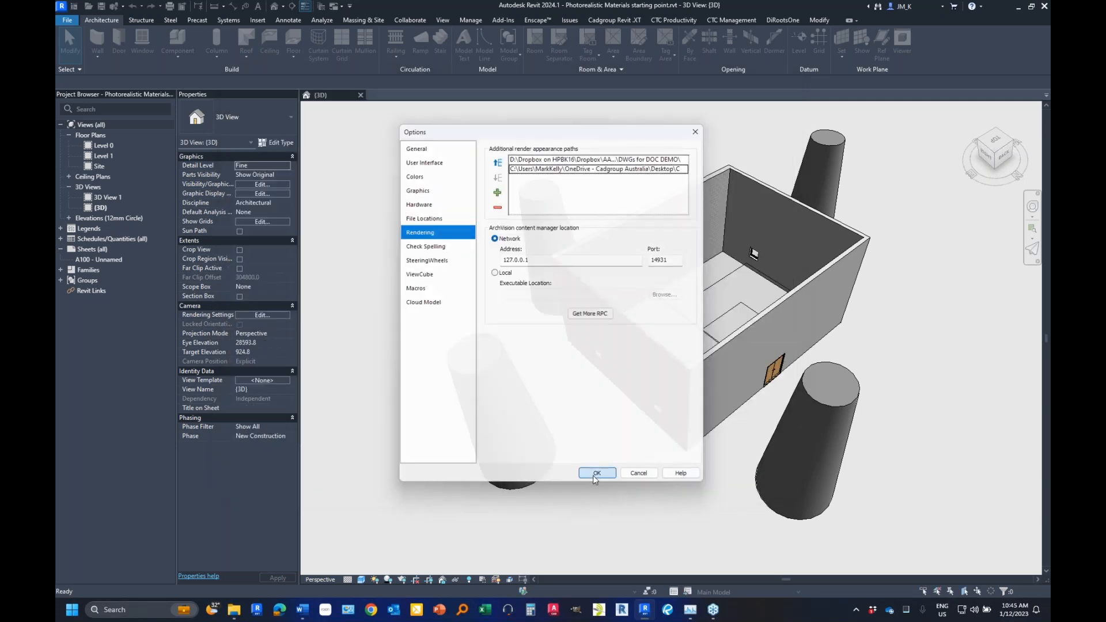
left_click(597, 474)
- Duplicate the type of the wall with the block pattern as "carbon fibre wall", after inspecting its layer structure
left_click(714, 277)
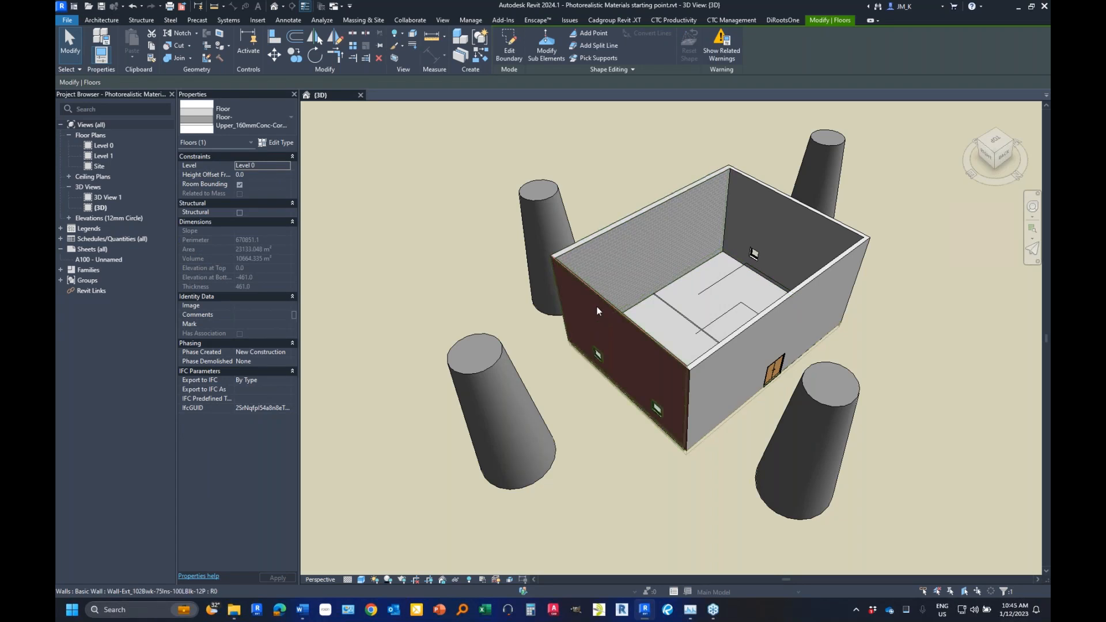
left_click(639, 242)
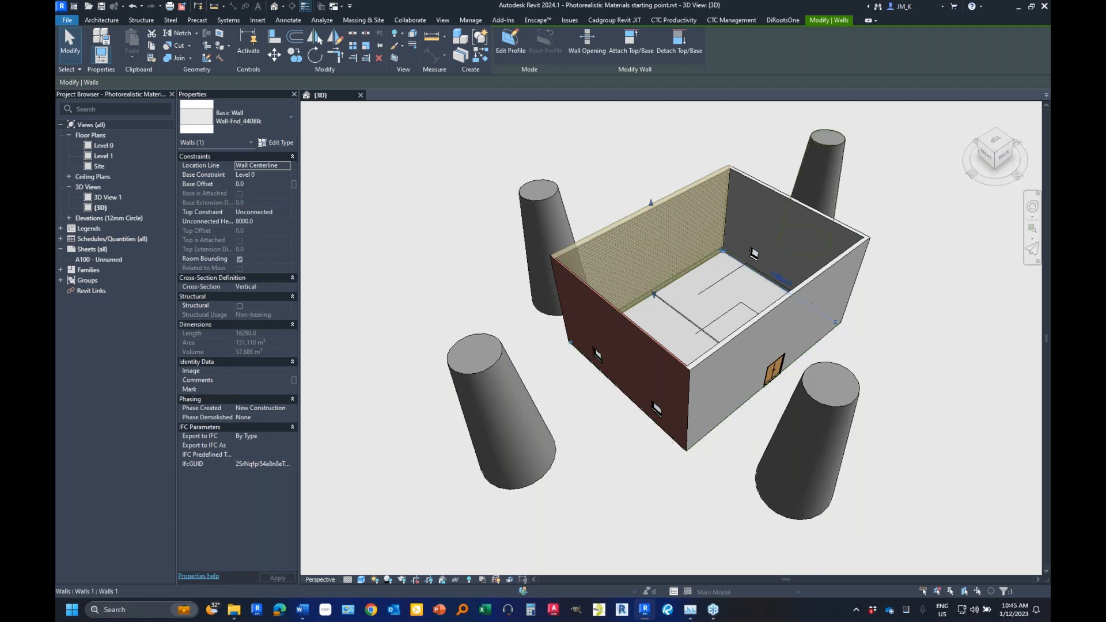
left_click(276, 143)
left_click(426, 108)
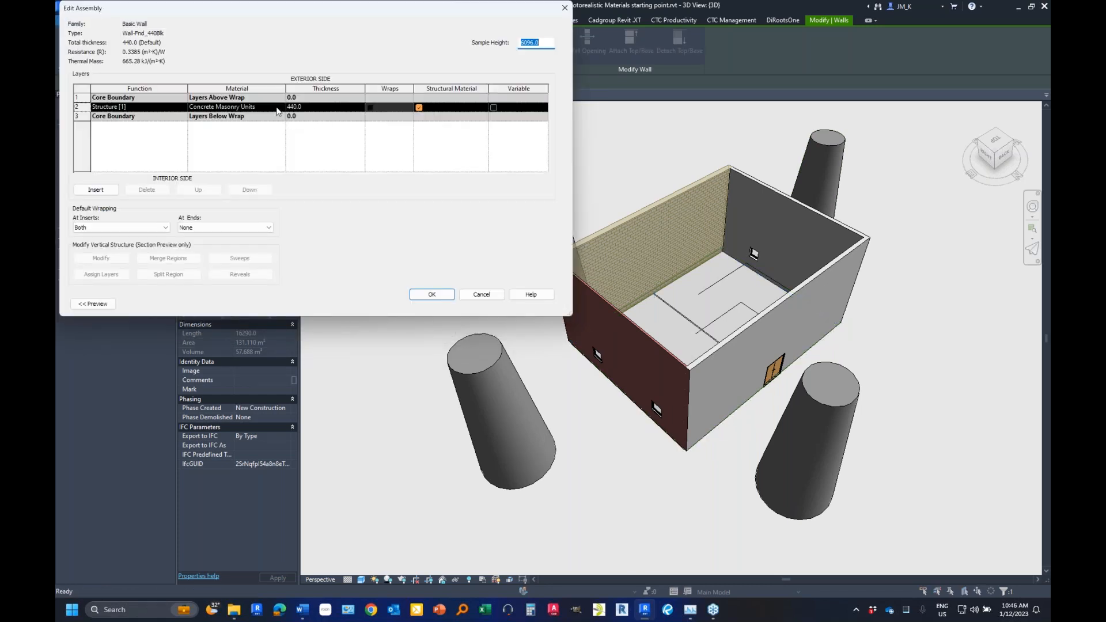
left_click(564, 8)
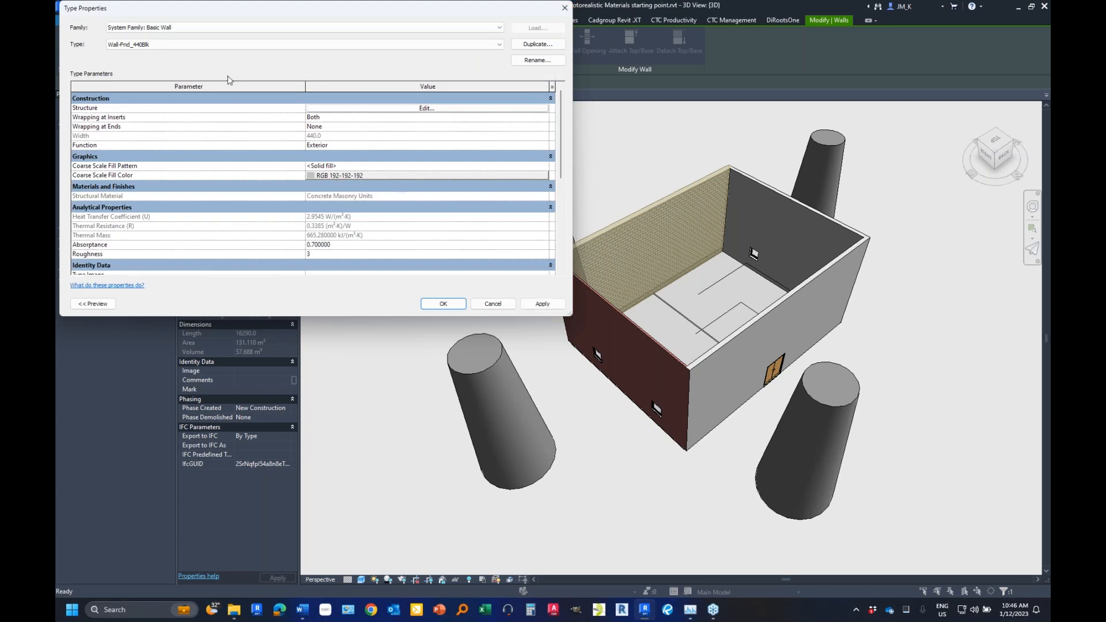
left_click(537, 44)
type("carbon fibre wall")
key("Return")
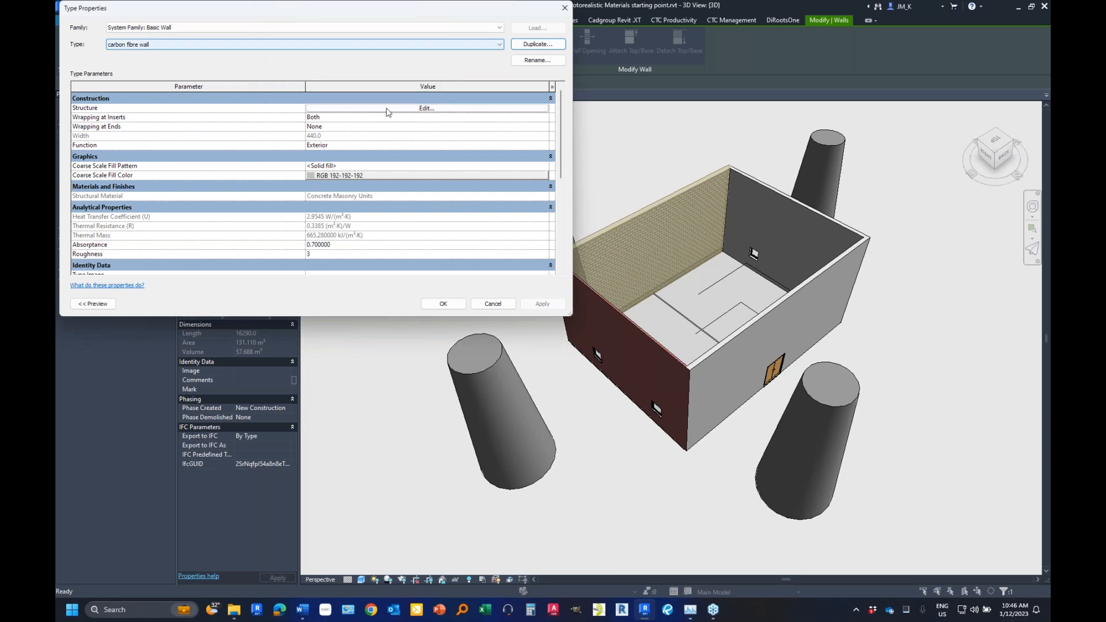
- Open the Material Browser for the structure layer of the carbon fibre wall type
left_click(388, 110)
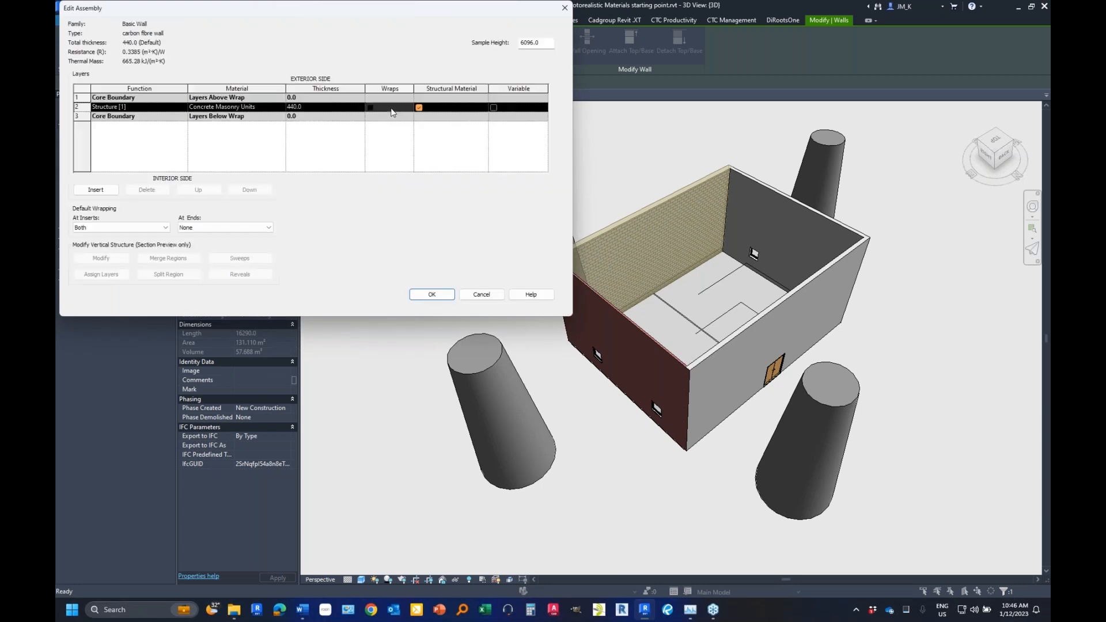
left_click(269, 110)
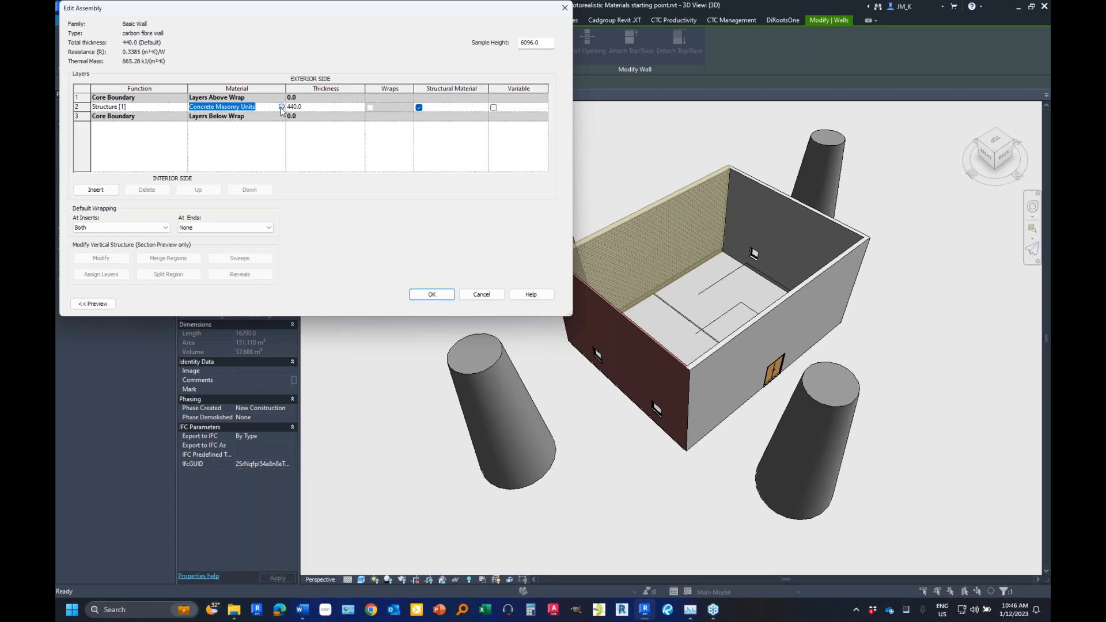
left_click(282, 108)
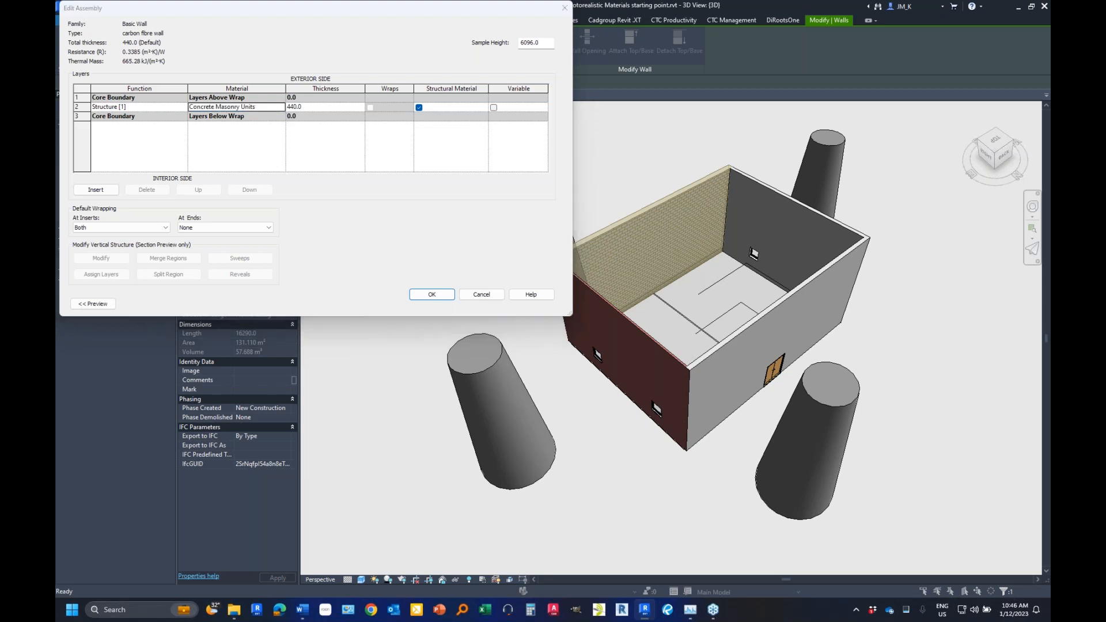
left_click_drag(212, 16, 309, 11)
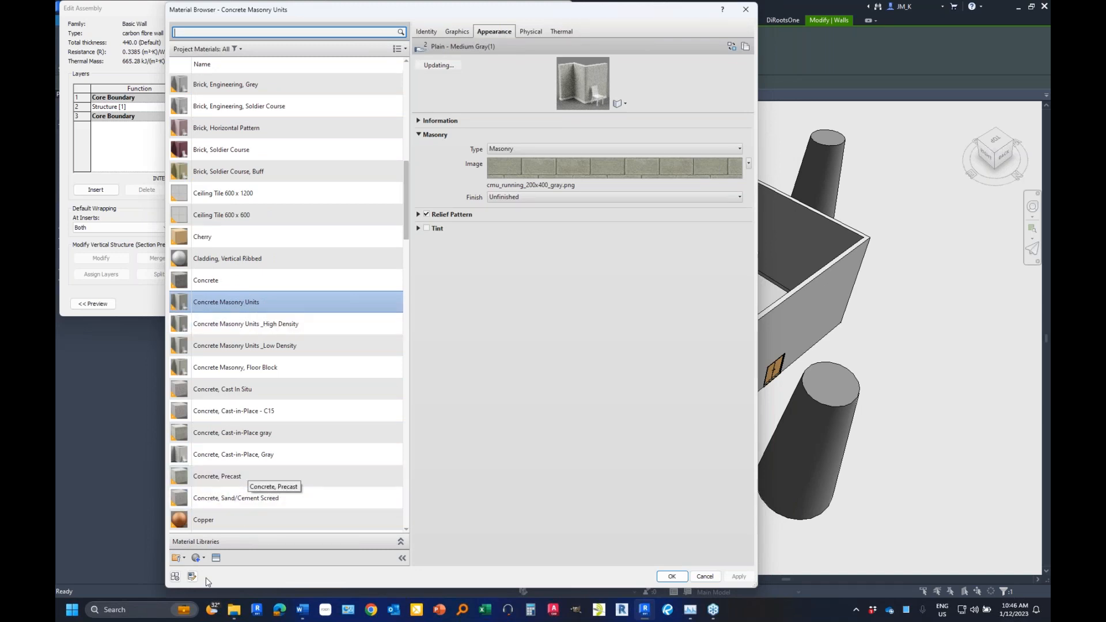
- Create a new project material and name it Carbon Fibre
left_click(199, 558)
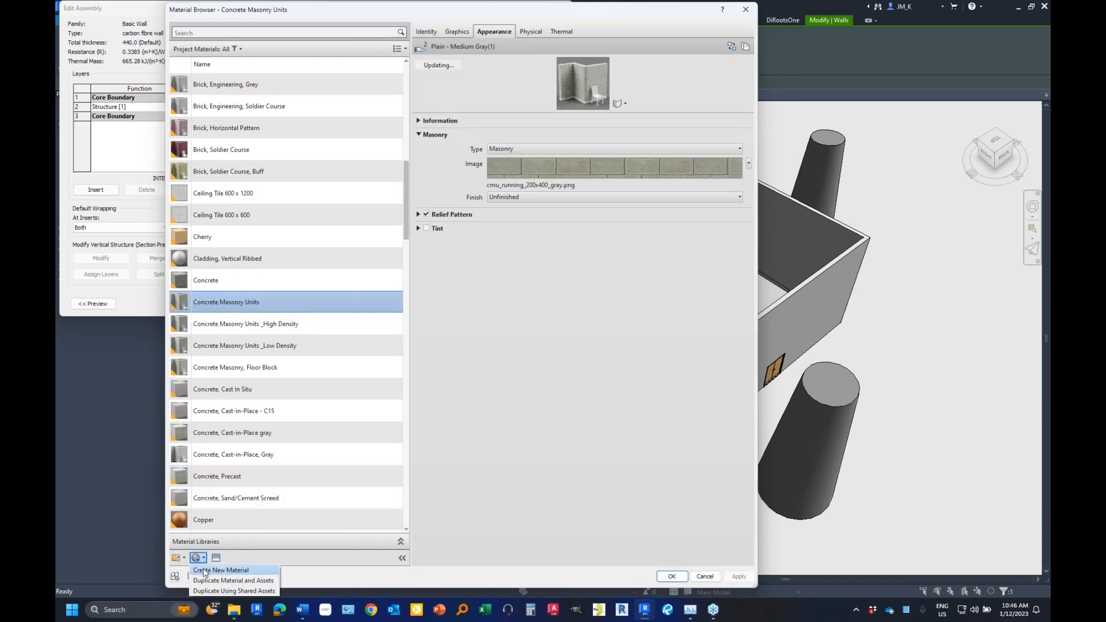
left_click(203, 570)
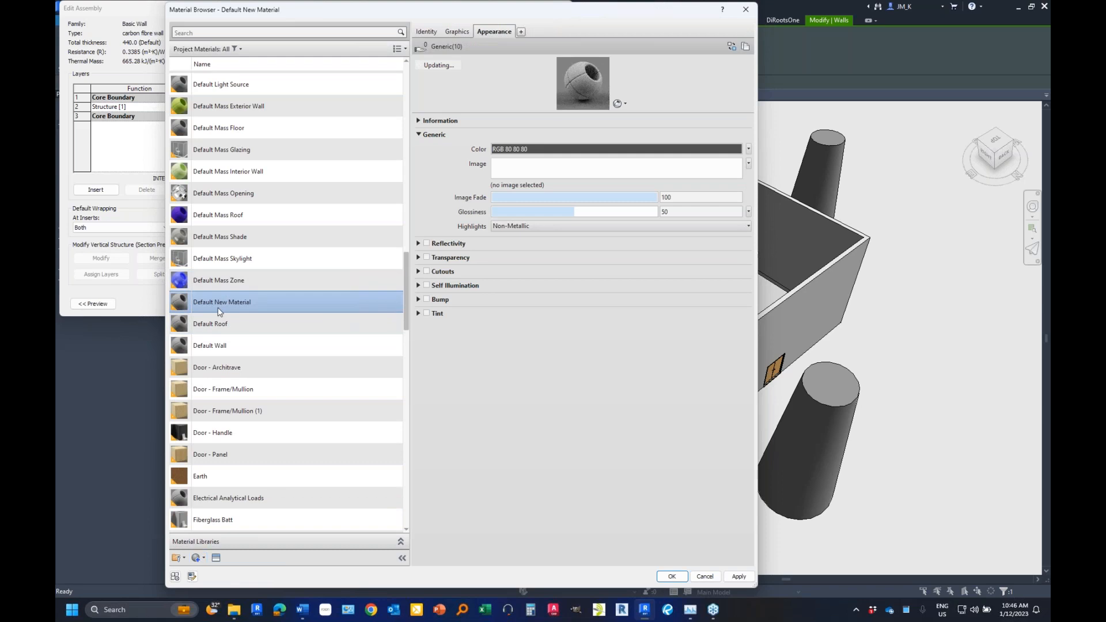
right_click(203, 307)
left_click(223, 346)
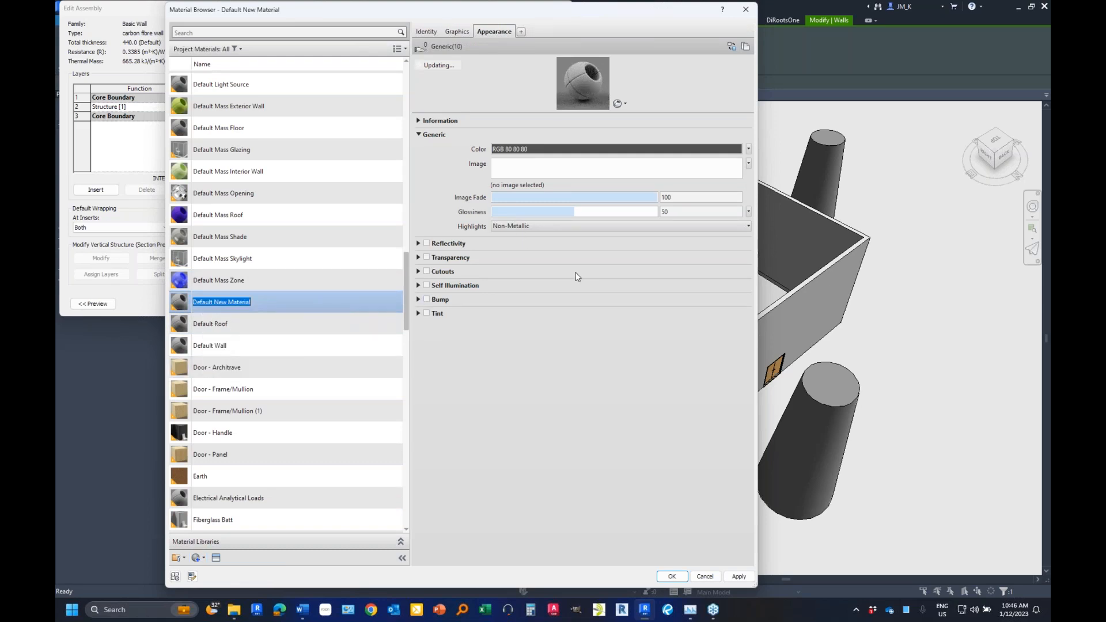
type("Carbon Fibre")
left_click(570, 338)
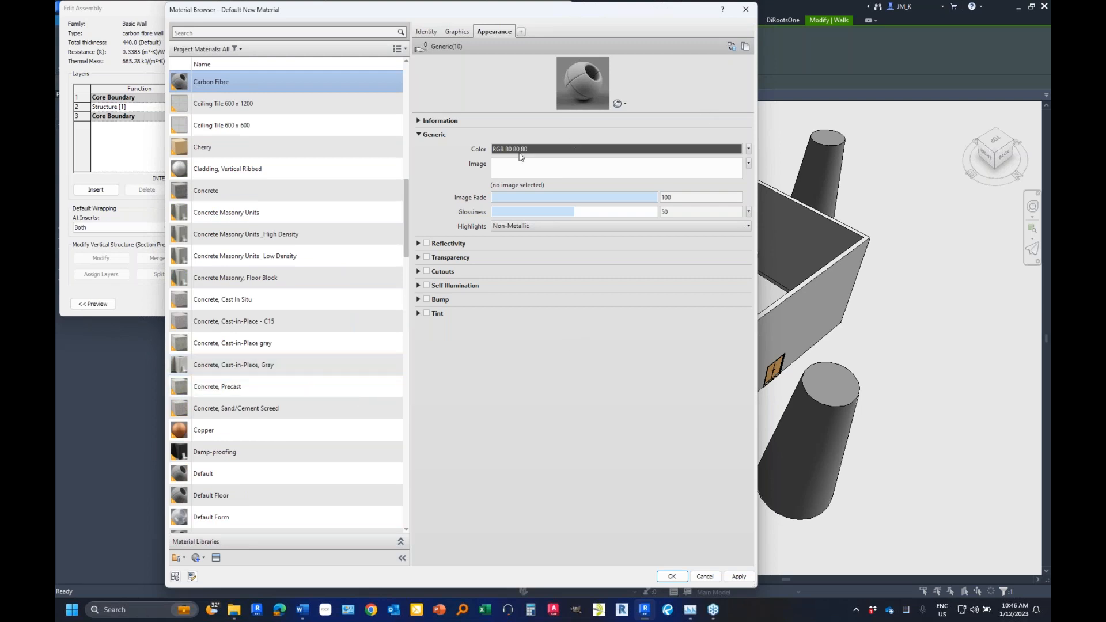
- Open the Asset Browser for the Carbon Fibre material and search the asset libraries for "carbon"
scroll(294, 441, "down", 1)
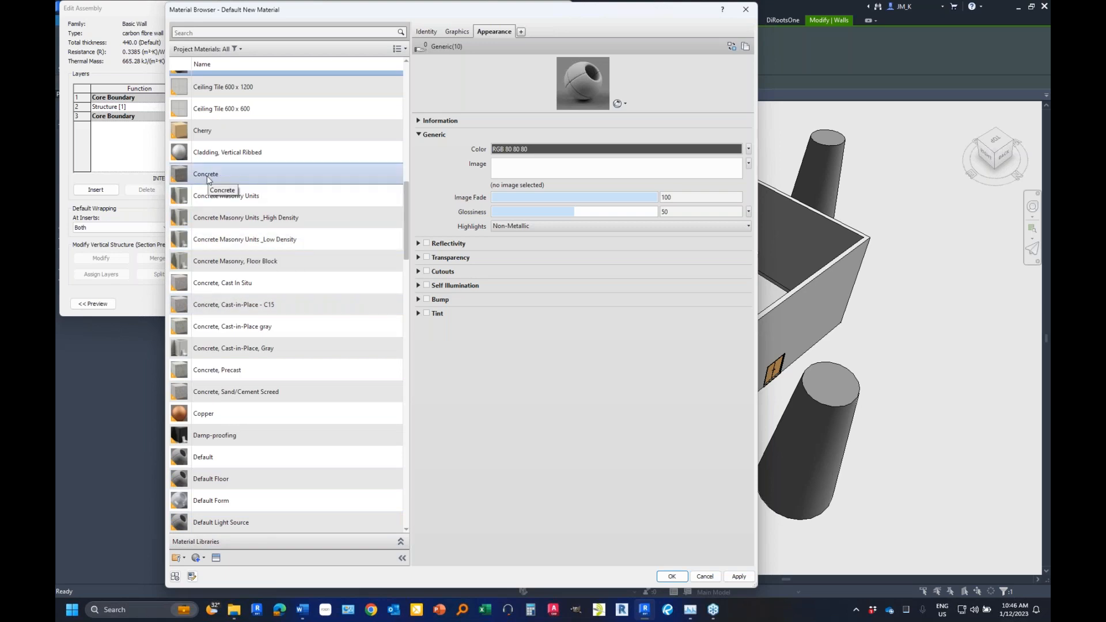
scroll(213, 195, "up", 4)
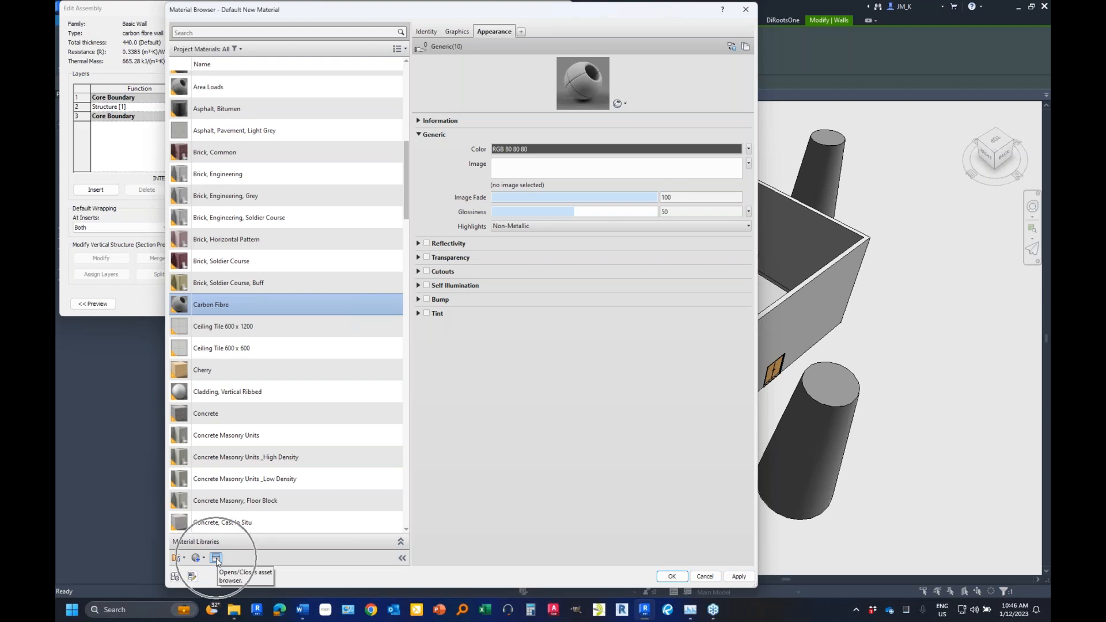
left_click(216, 558)
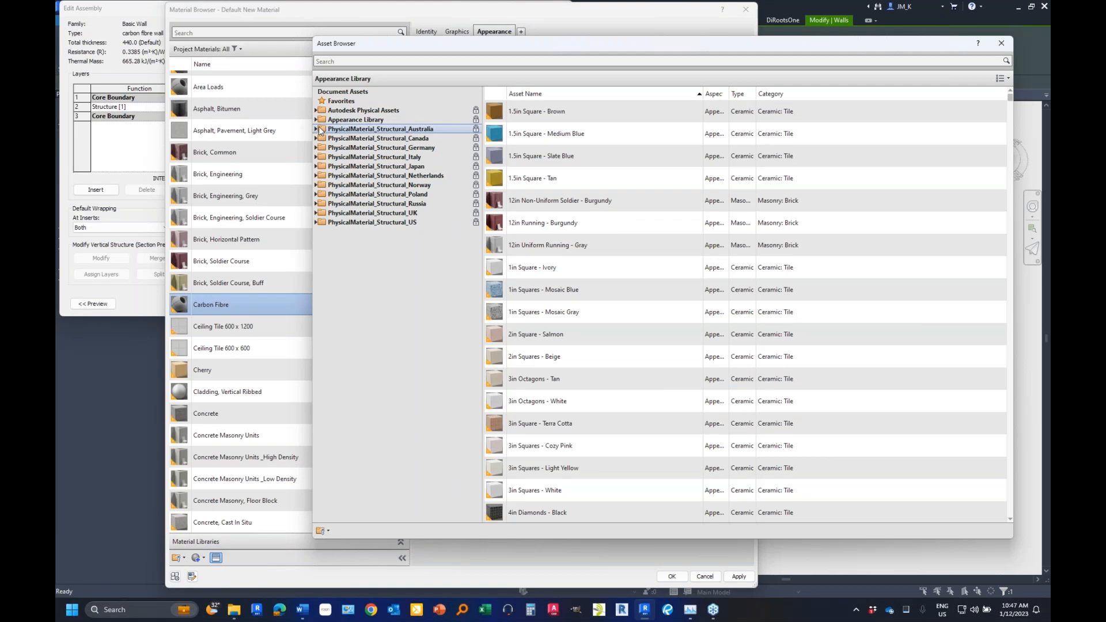
left_click(319, 129)
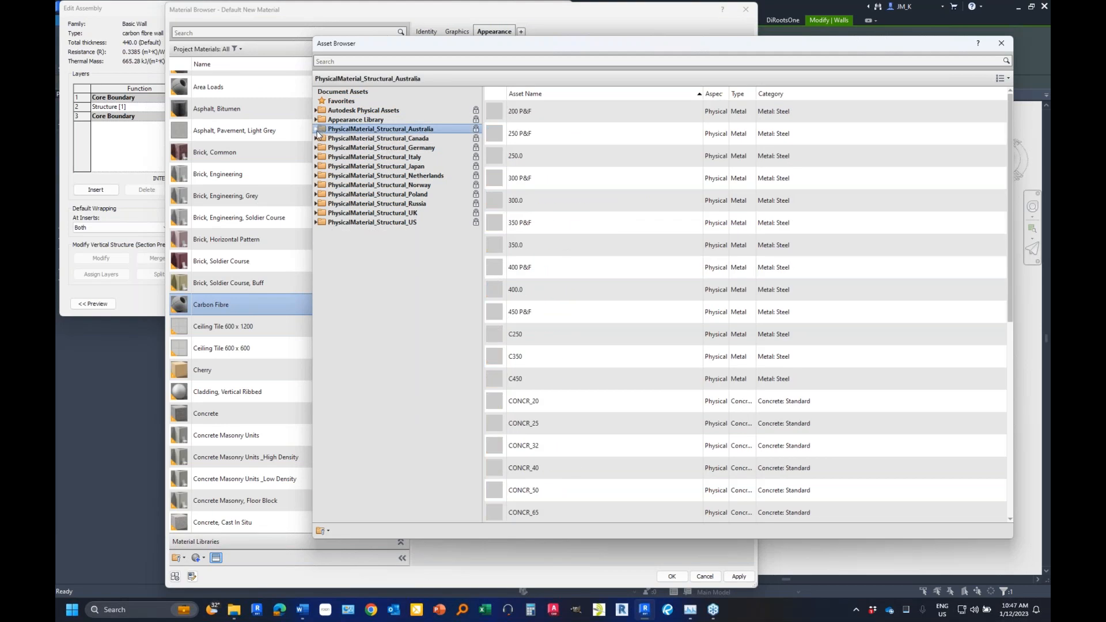
left_click(315, 120)
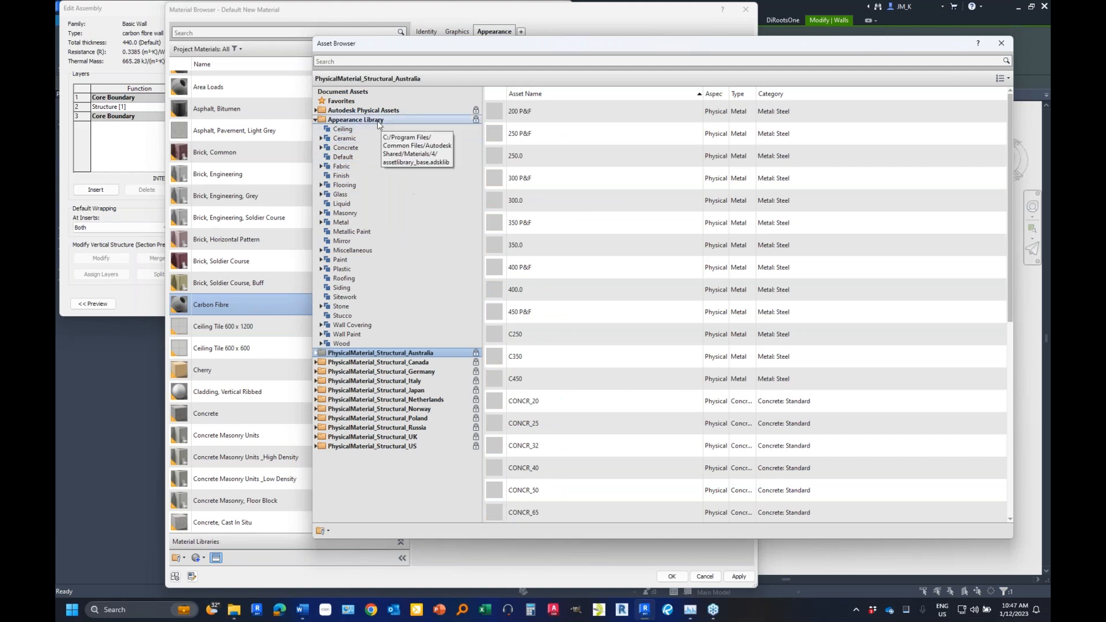
left_click(365, 59)
type("carbon")
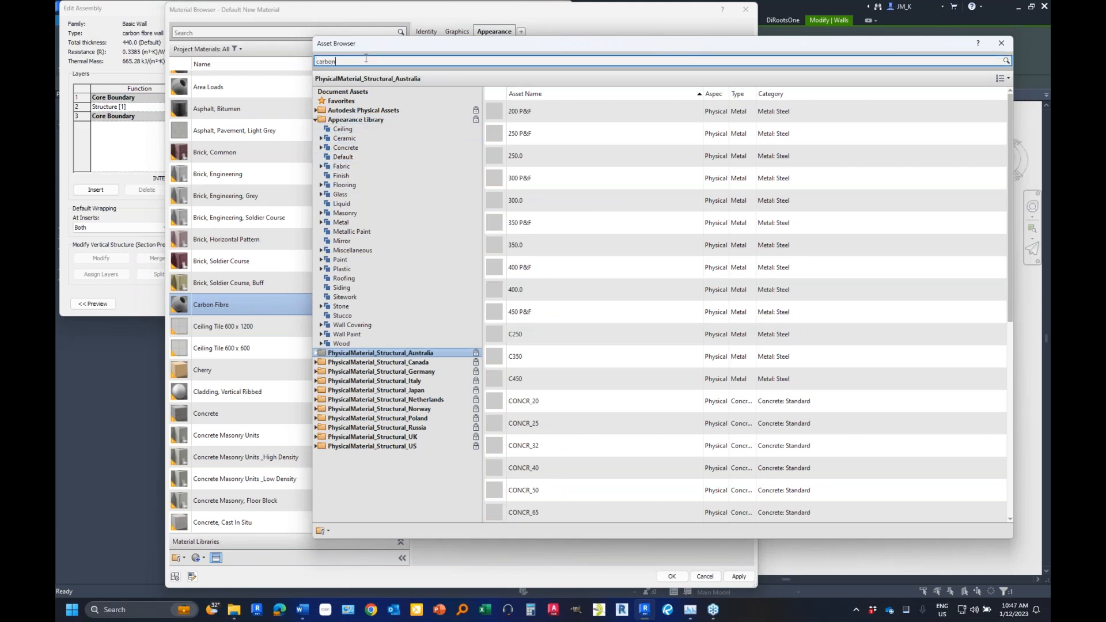
key("Return")
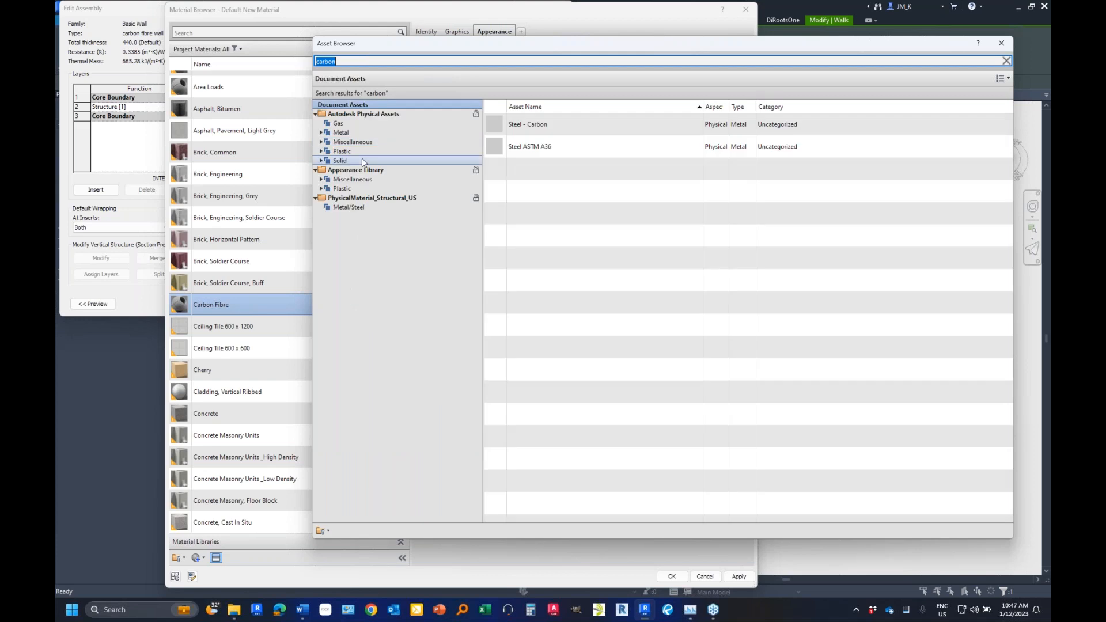
- Apply the Carbon Fiber - Plain appearance from the Miscellaneous physical assets to the Carbon Fibre material and close the Asset Browser
left_click(321, 142)
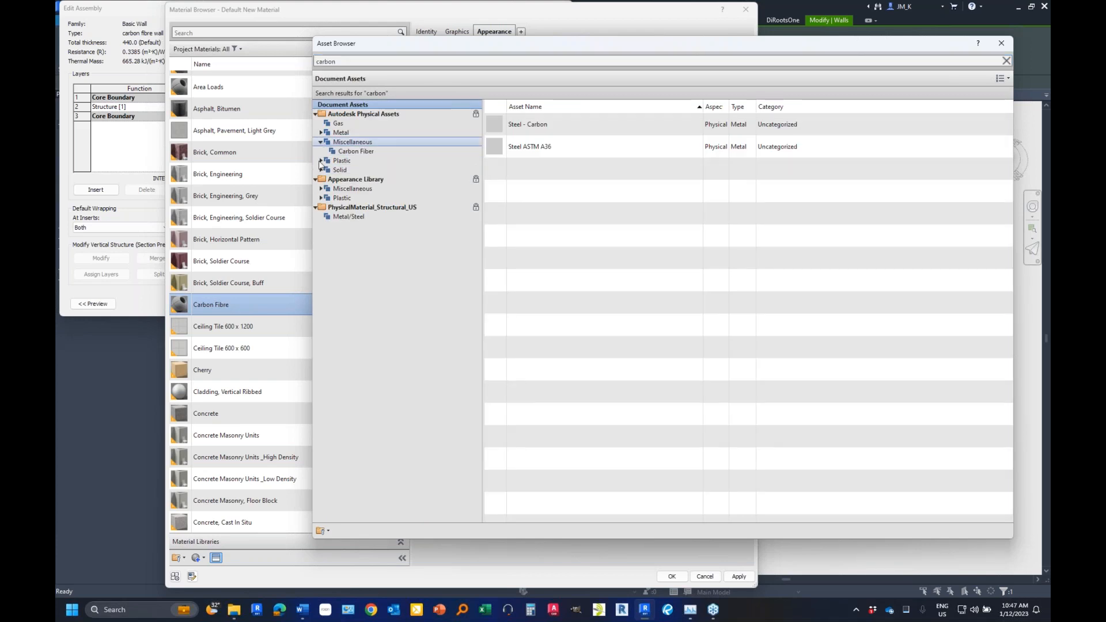
left_click(355, 151)
left_click(521, 125)
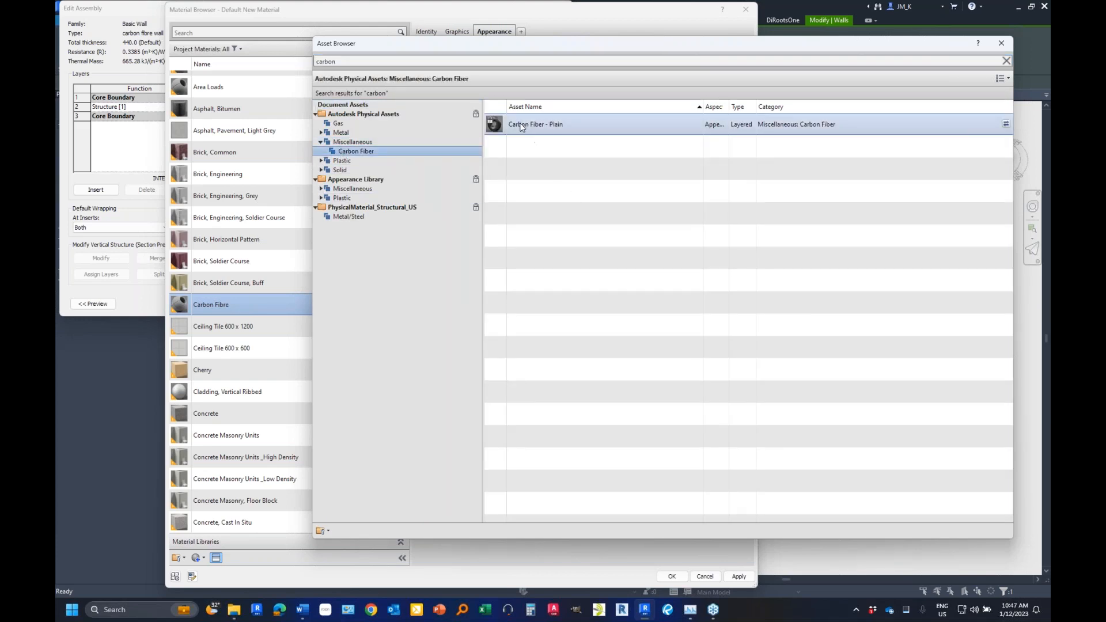
double_click(521, 126)
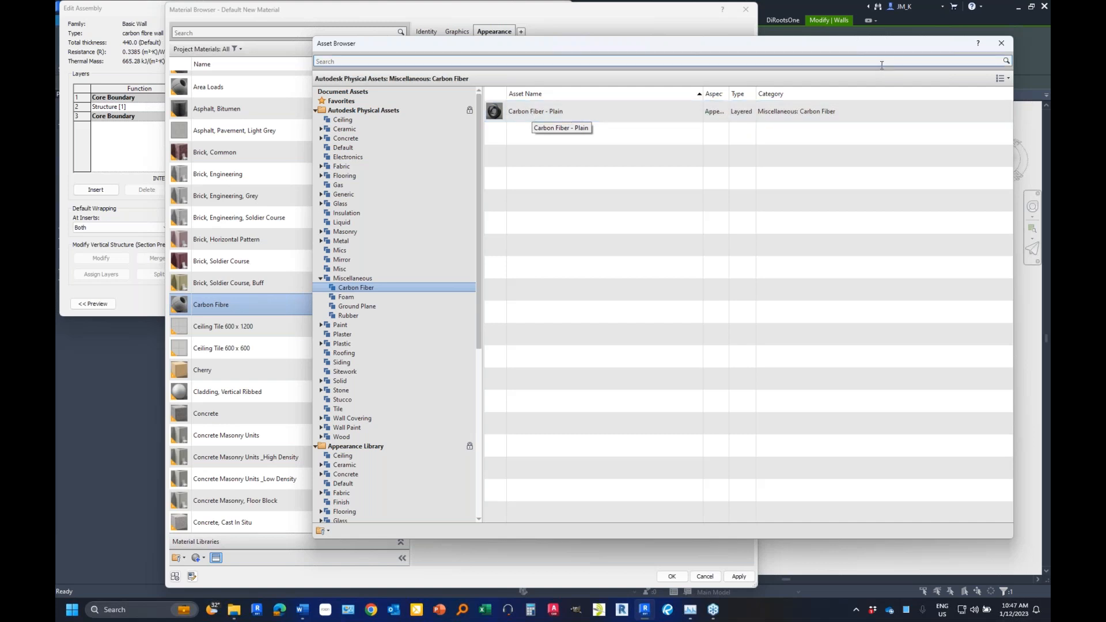
left_click(1000, 44)
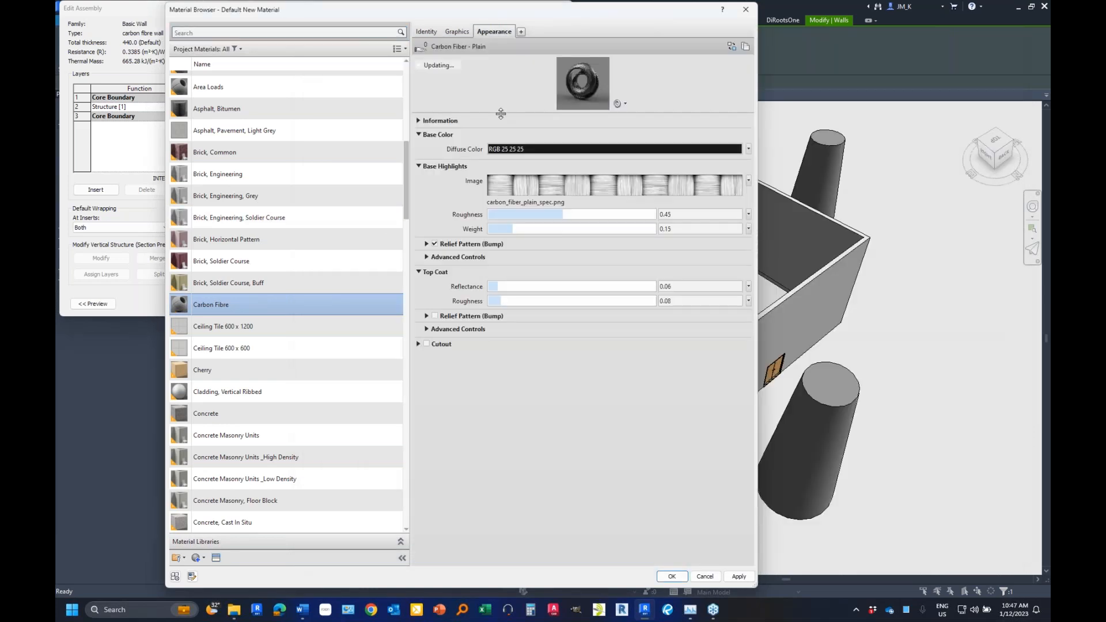
- Enlarge the appearance preview of the Carbon Fibre material and set its scene to Sphere
left_click_drag(500, 113, 500, 282)
left_click(710, 273)
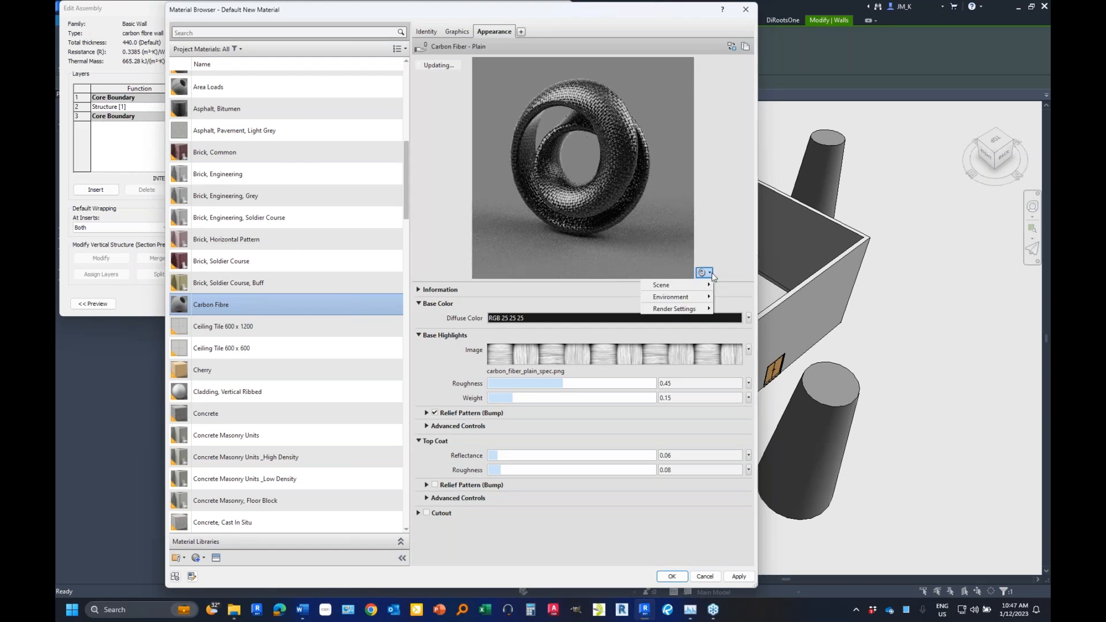
mouse_move(686, 285)
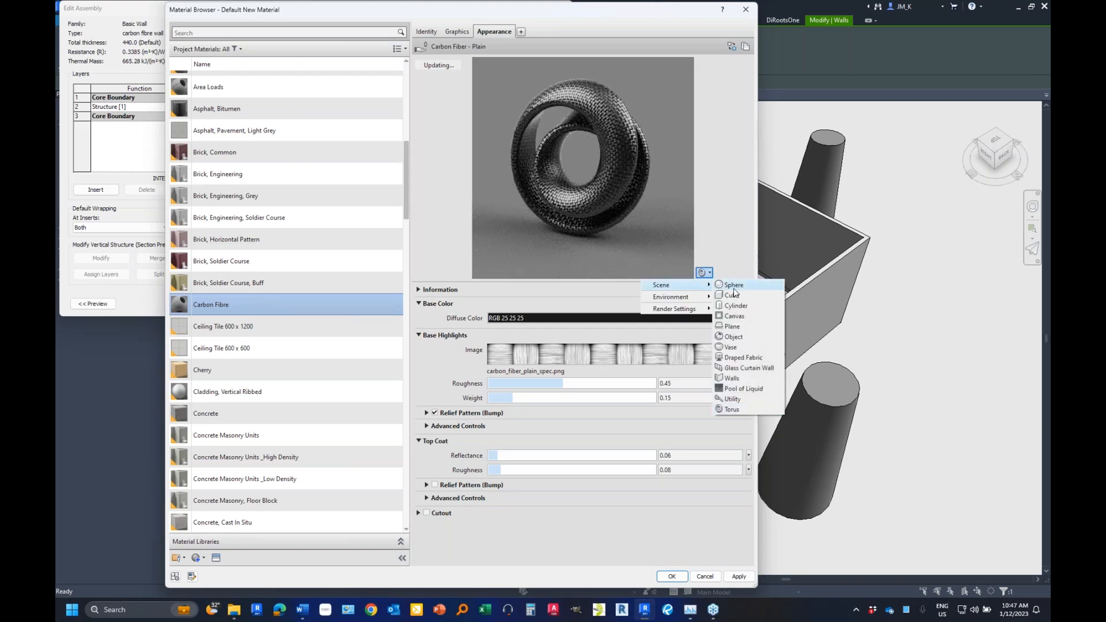
left_click(735, 288)
- Compare the preview on the Torus scene and return it to the Sphere scene
left_click(704, 272)
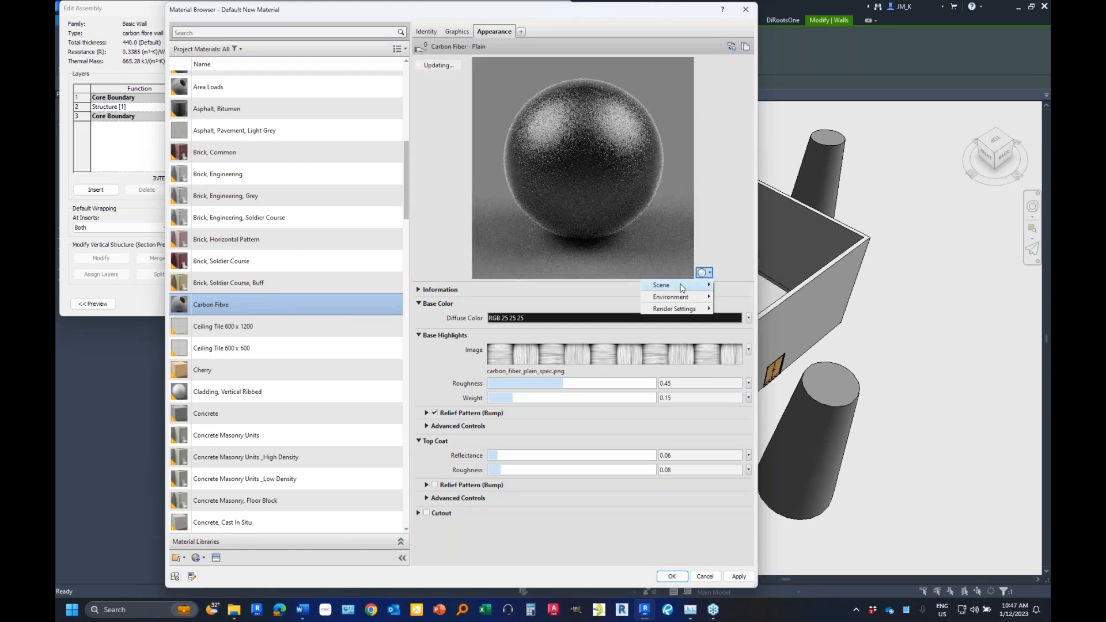
mouse_move(681, 286)
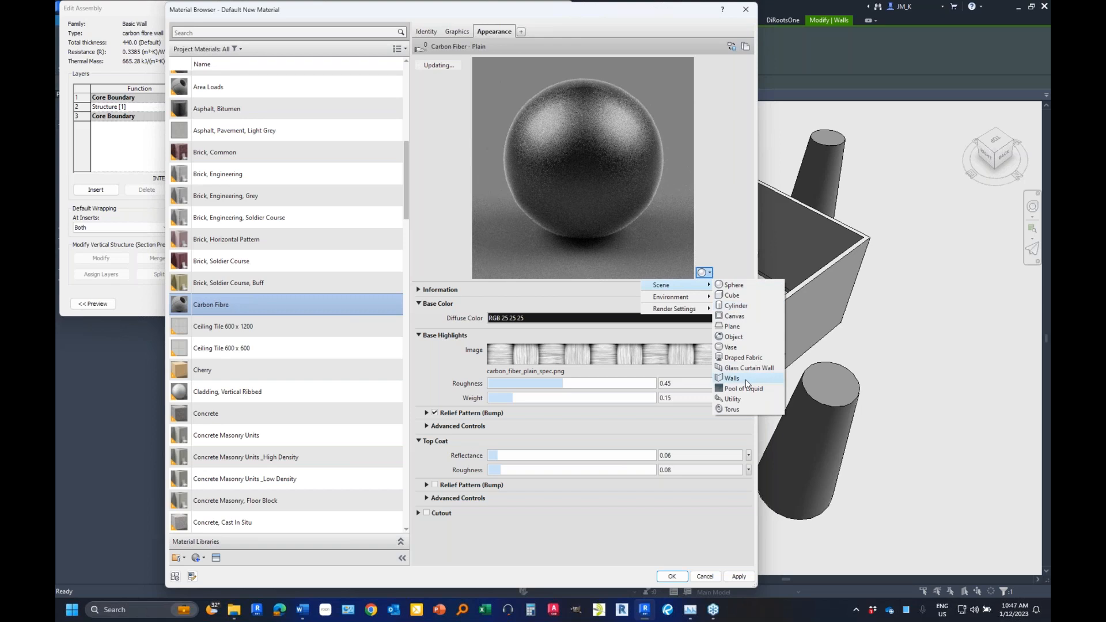
left_click(737, 410)
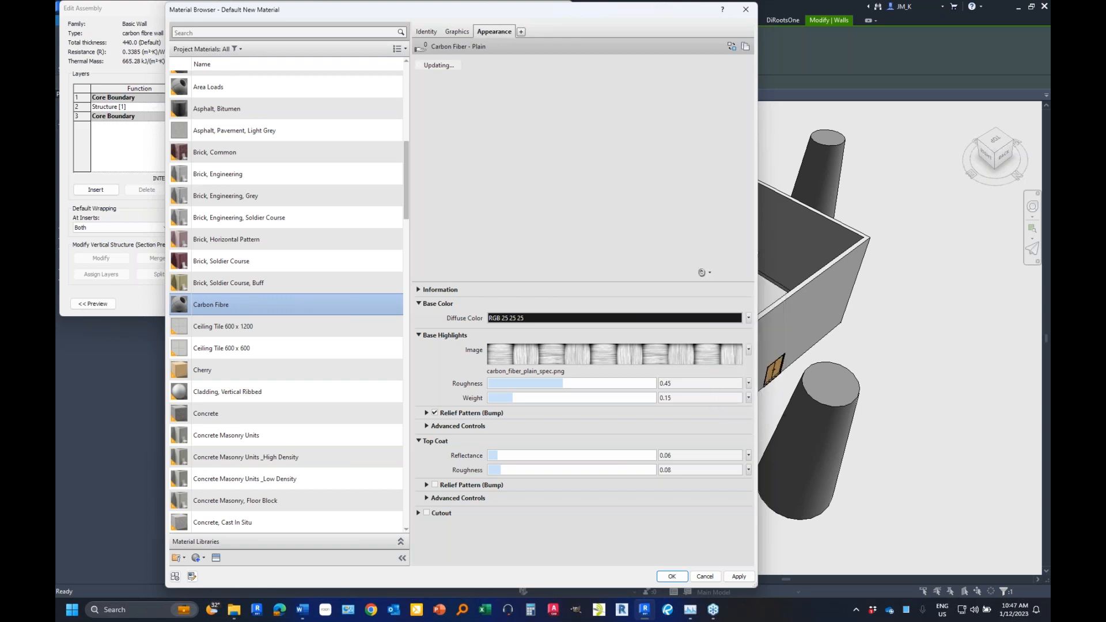
left_click(704, 273)
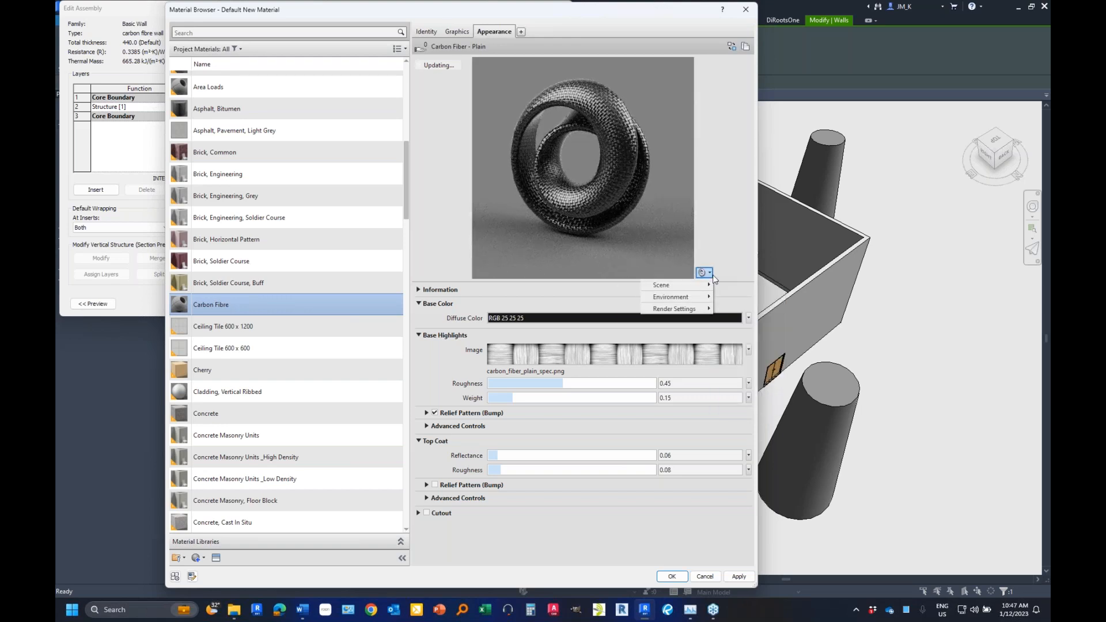
mouse_move(692, 286)
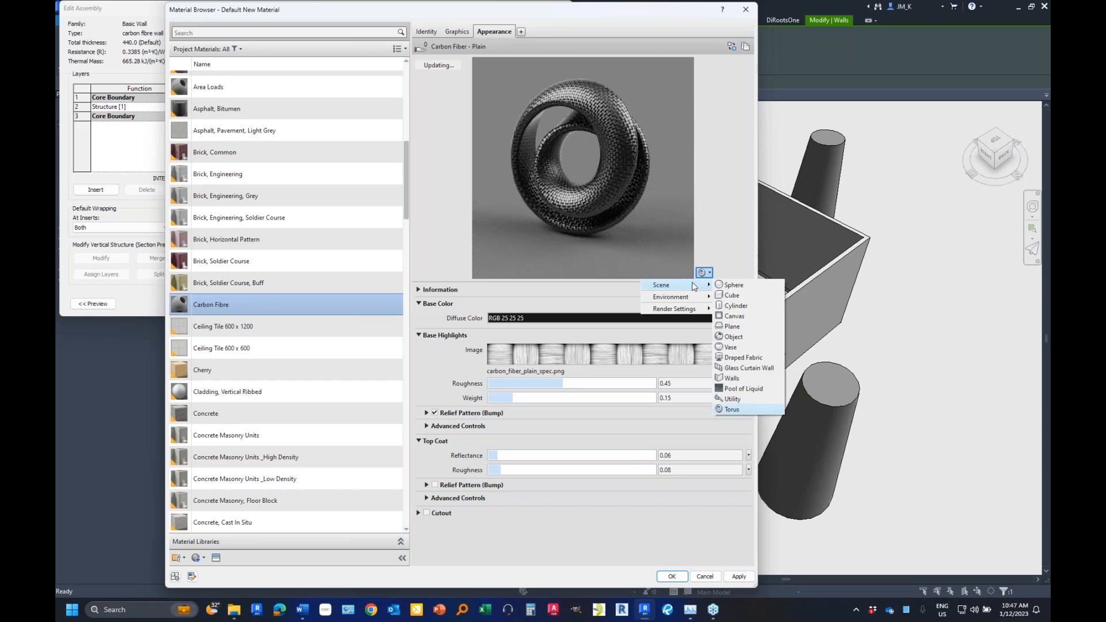
left_click(733, 286)
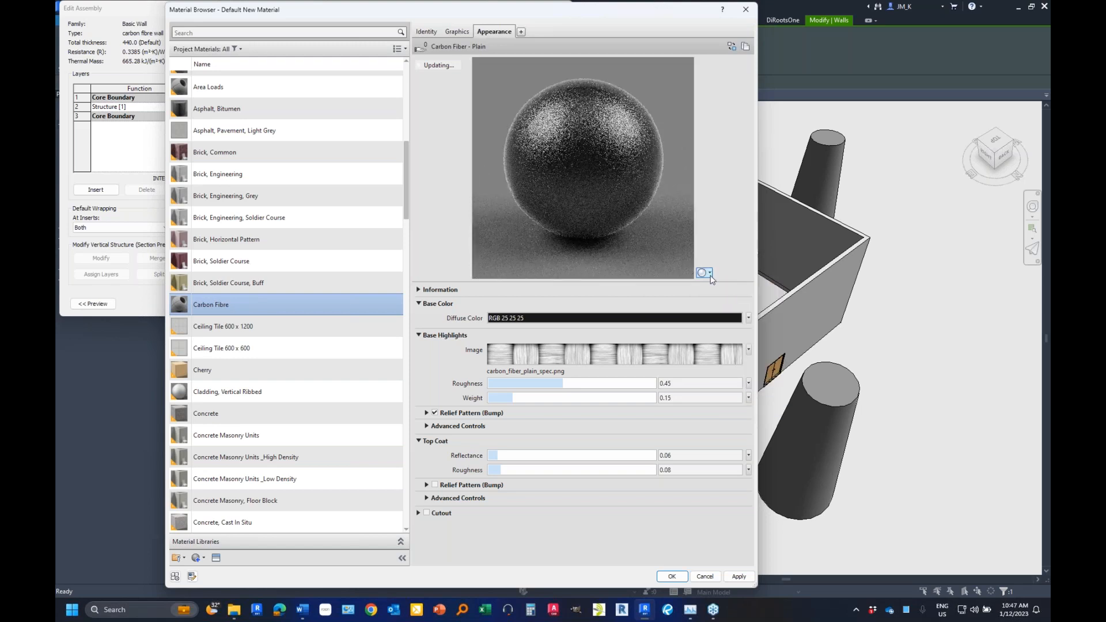
- Switch the preview scene of the Carbon Fibre appearance from the sphere back to the torus shape
left_click(709, 274)
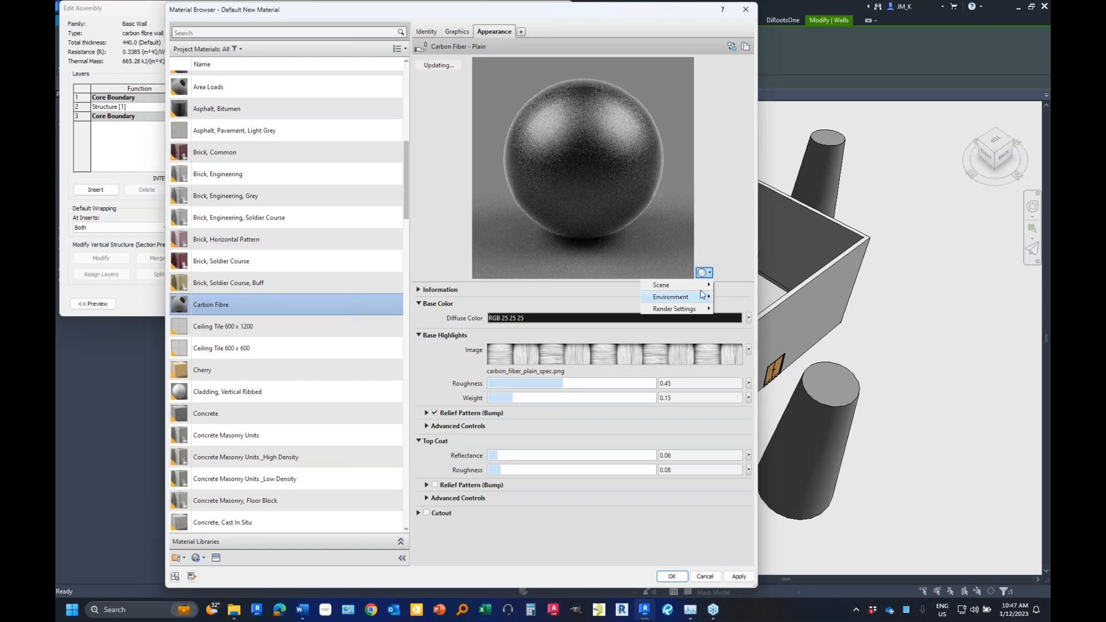
mouse_move(701, 288)
left_click(730, 409)
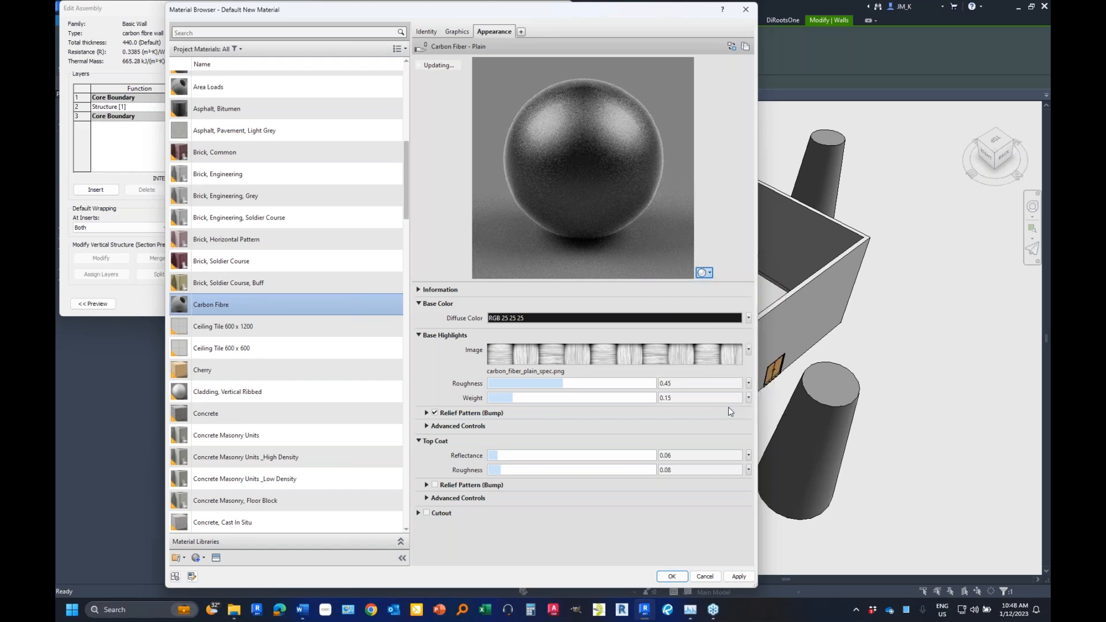
- Compare the appearance preview at Draft Quality and return the render setting to Production Quality
left_click(710, 273)
mouse_move(691, 308)
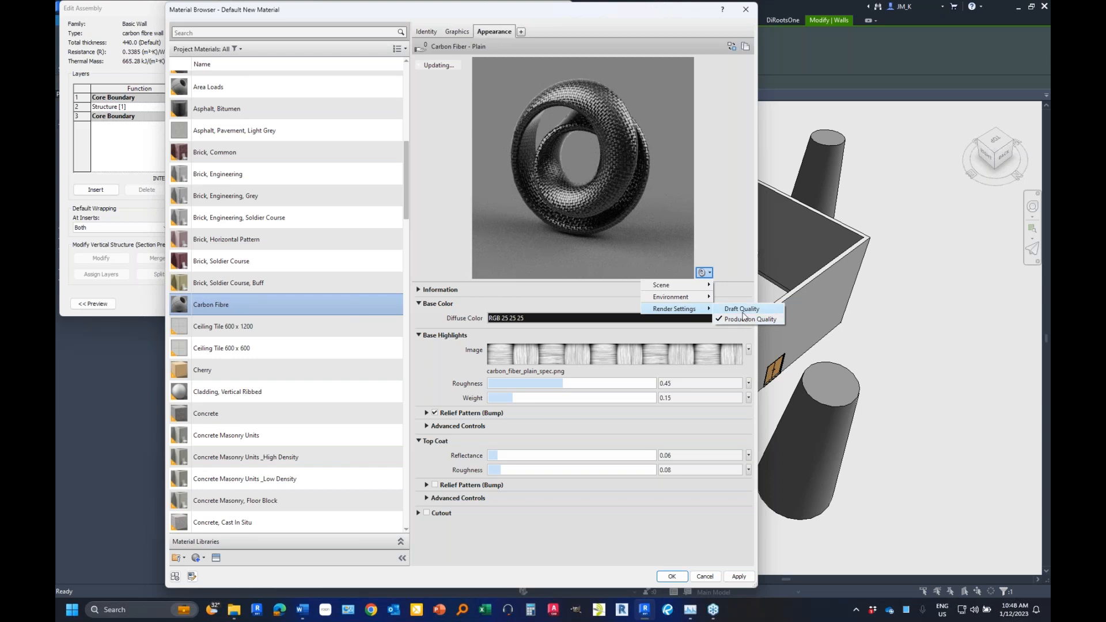
left_click(742, 309)
left_click(704, 272)
mouse_move(689, 312)
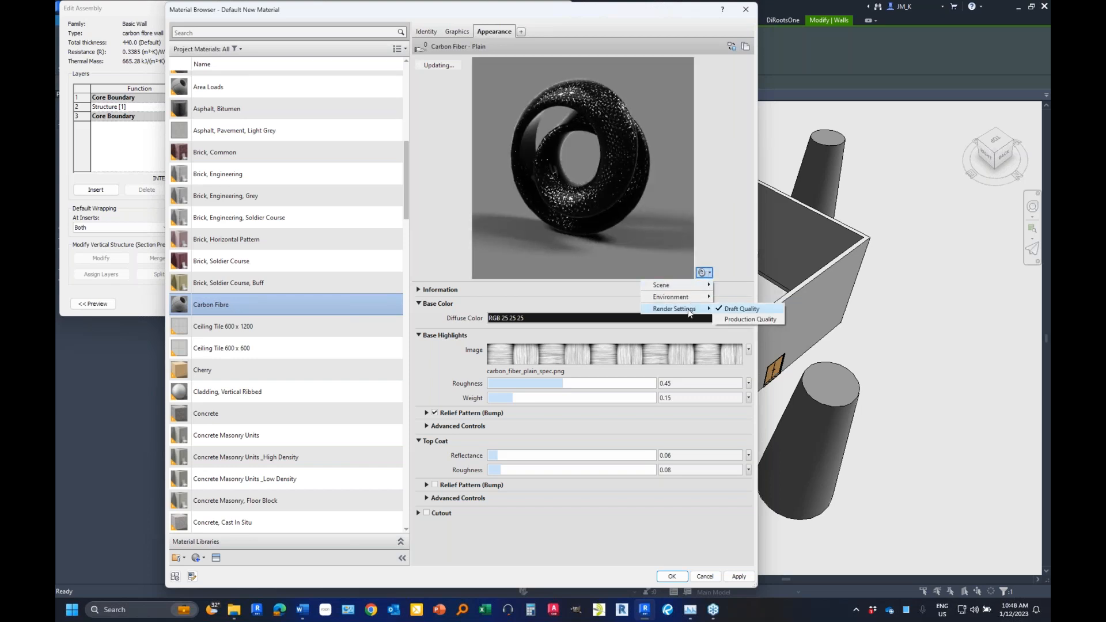
left_click(741, 326)
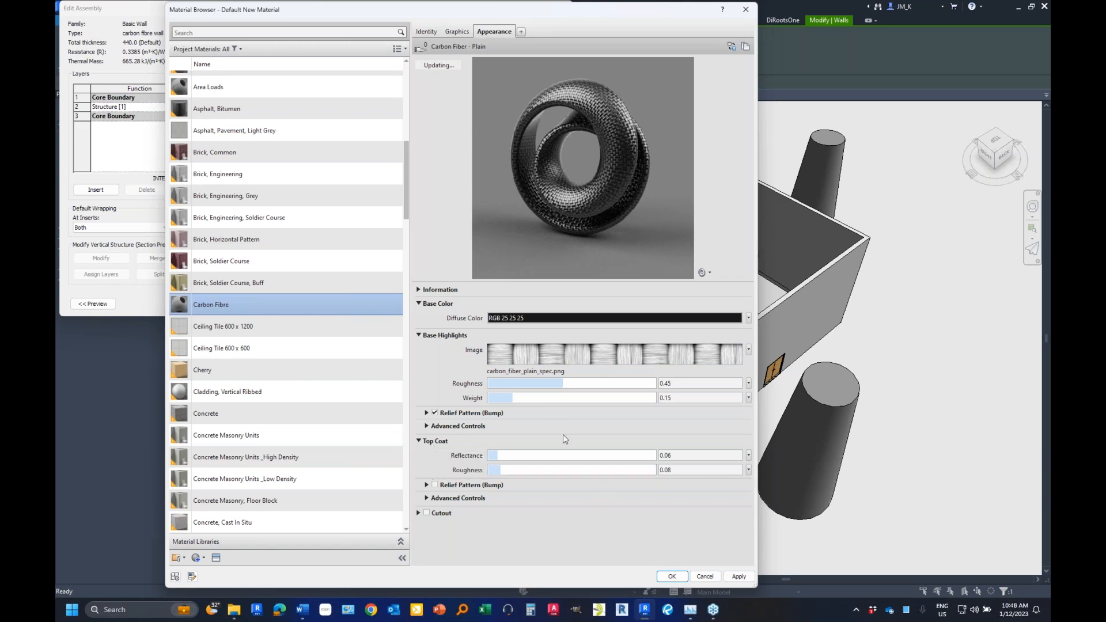
- Try cyan, RGB 0 255 255, as the Diffuse Color in the Base Color properties of the Carbon Fibre appearance
left_click(514, 319)
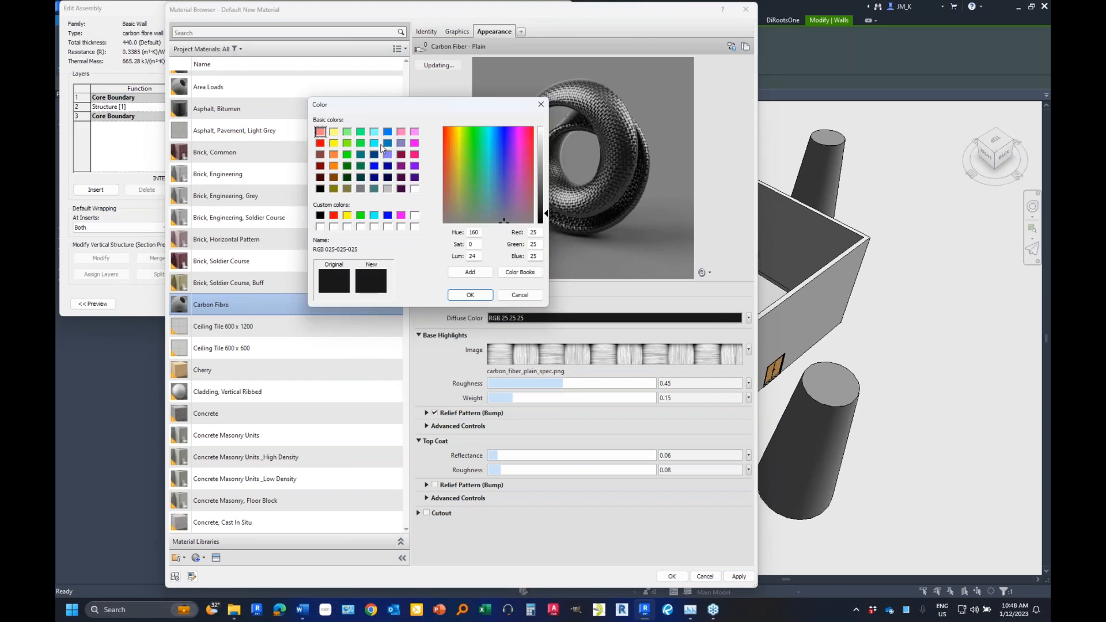
left_click(374, 143)
left_click(460, 295)
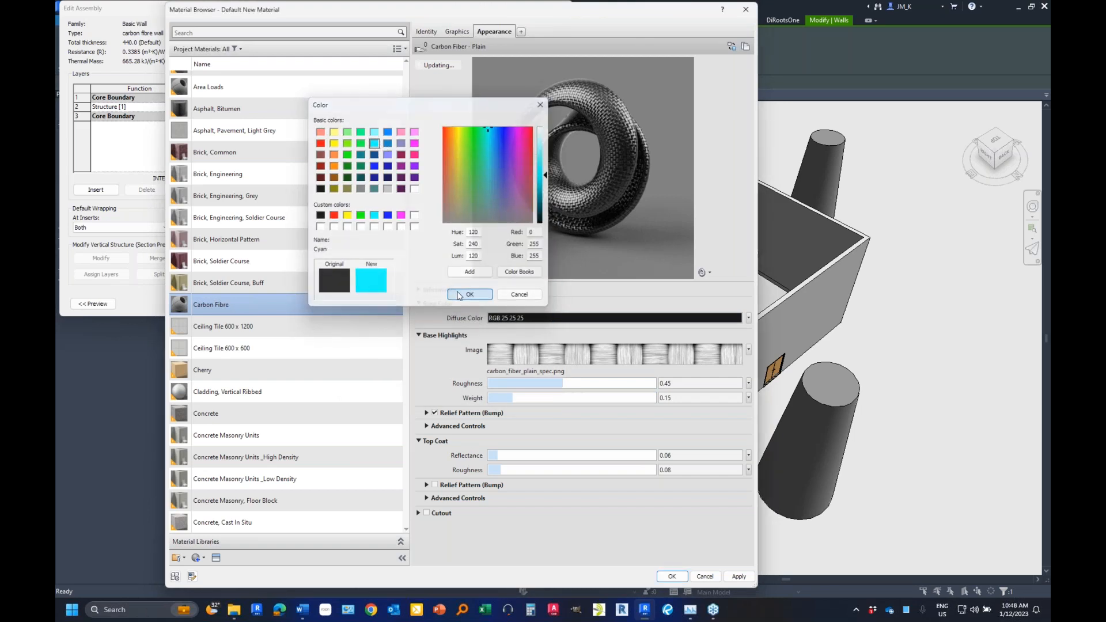
- Set the Diffuse Color of the Carbon Fibre appearance to a dark grey, RGB 89 89 89
left_click(514, 319)
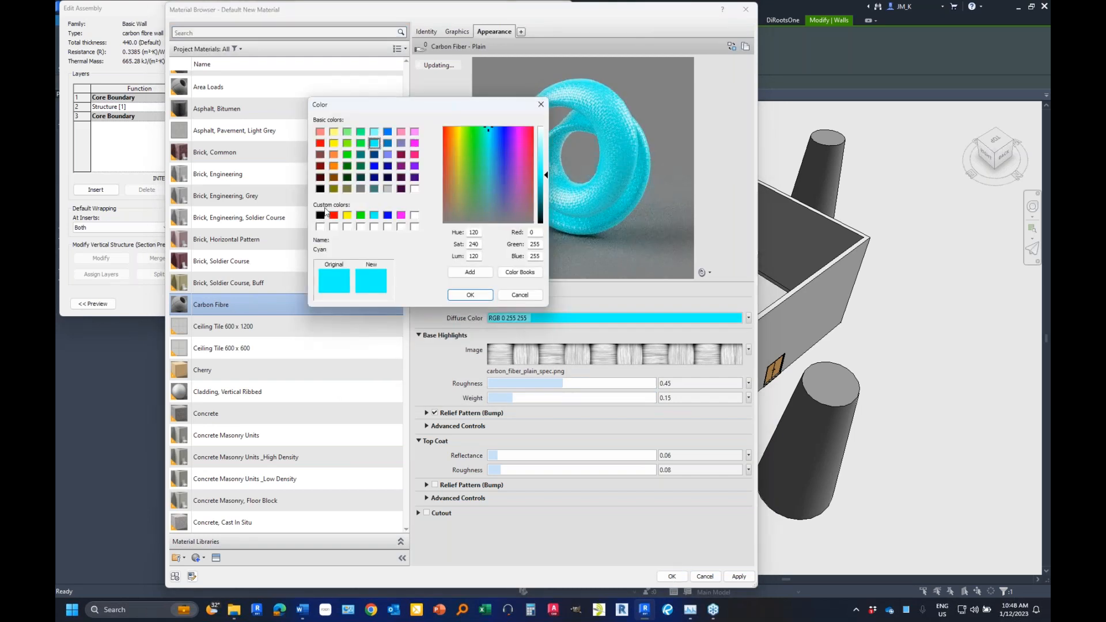
left_click(320, 188)
left_click_drag(545, 209, 545, 195)
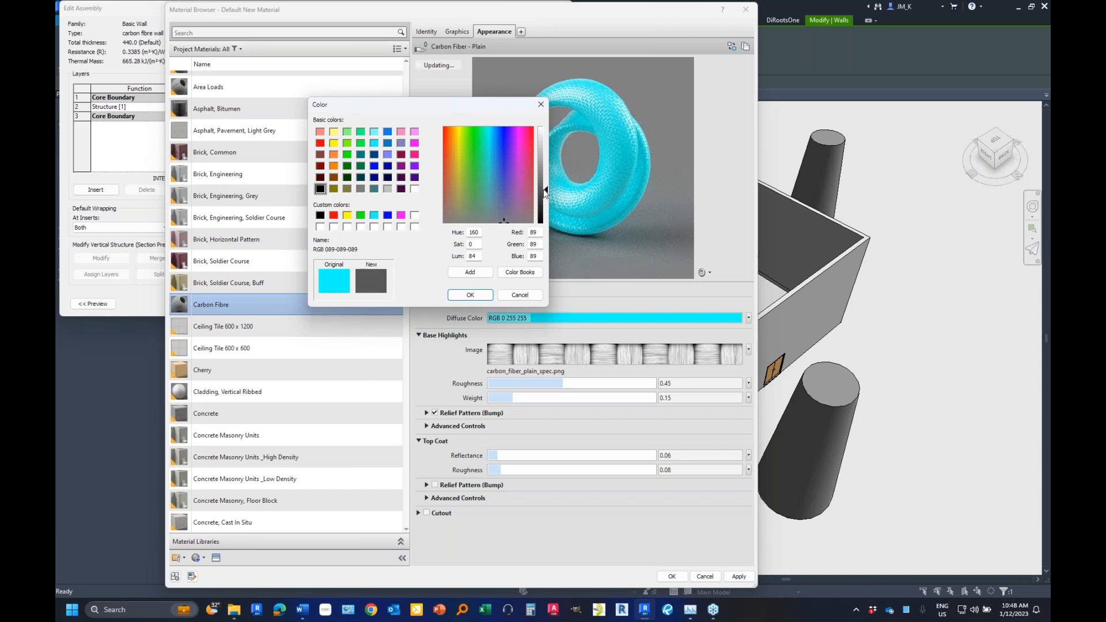
left_click(470, 295)
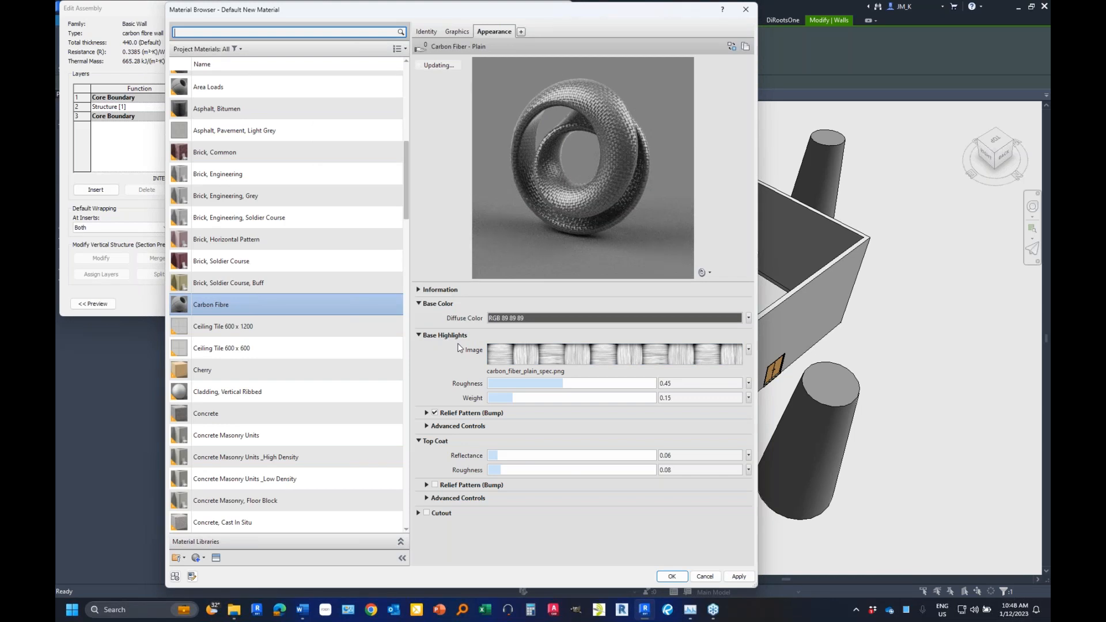
- Open the Base Highlights image carbon_fiber_plain_spec.png in the Texture Editor
mouse_move(572, 355)
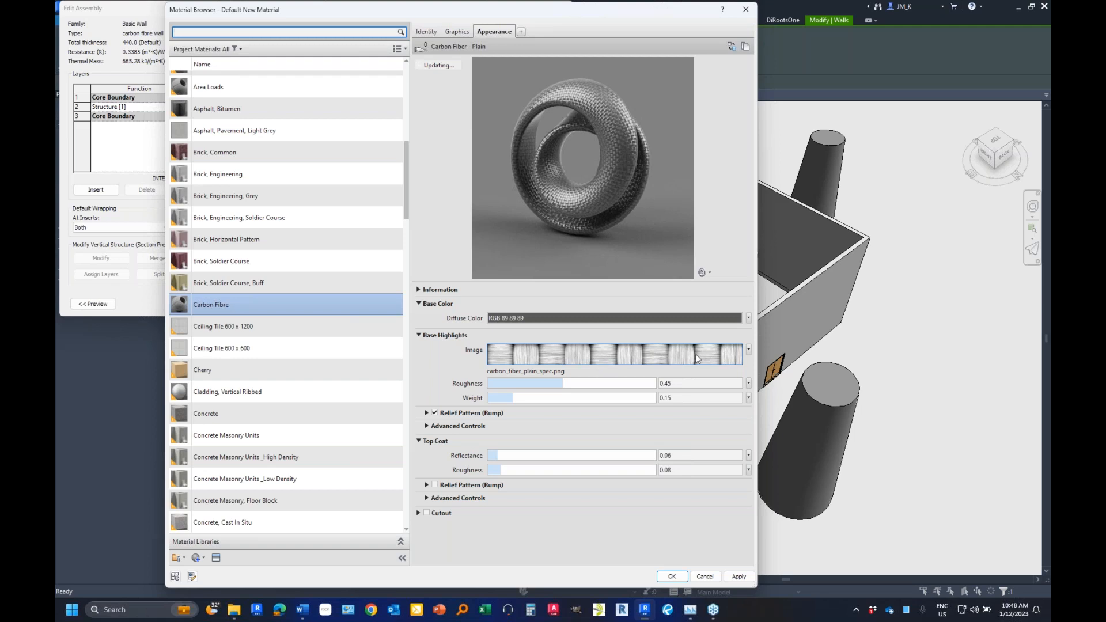
left_click(749, 351)
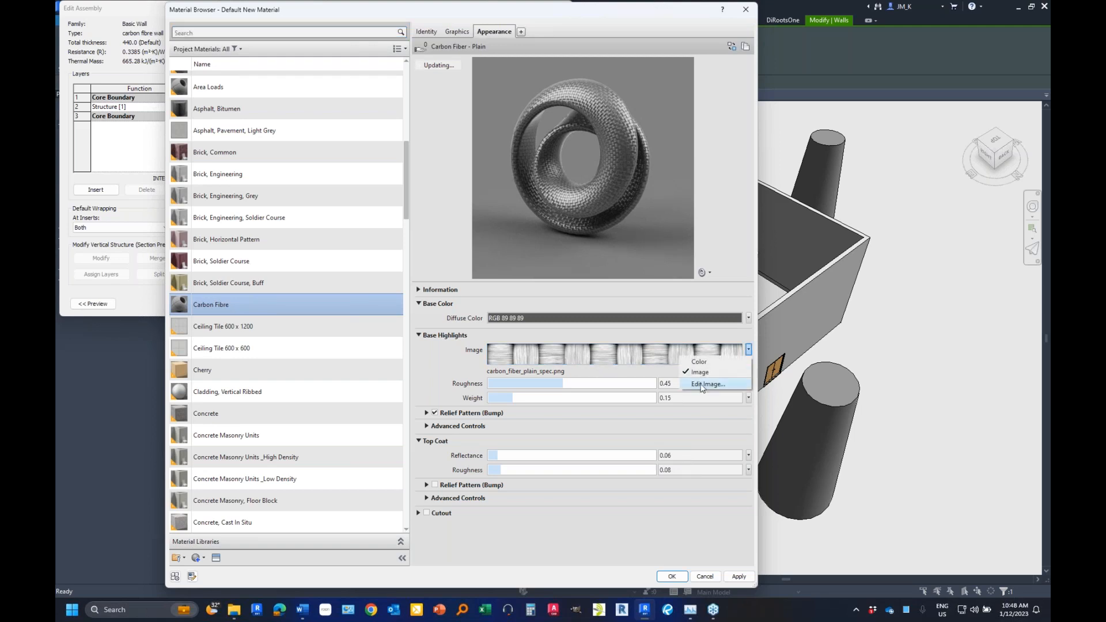
left_click(585, 353)
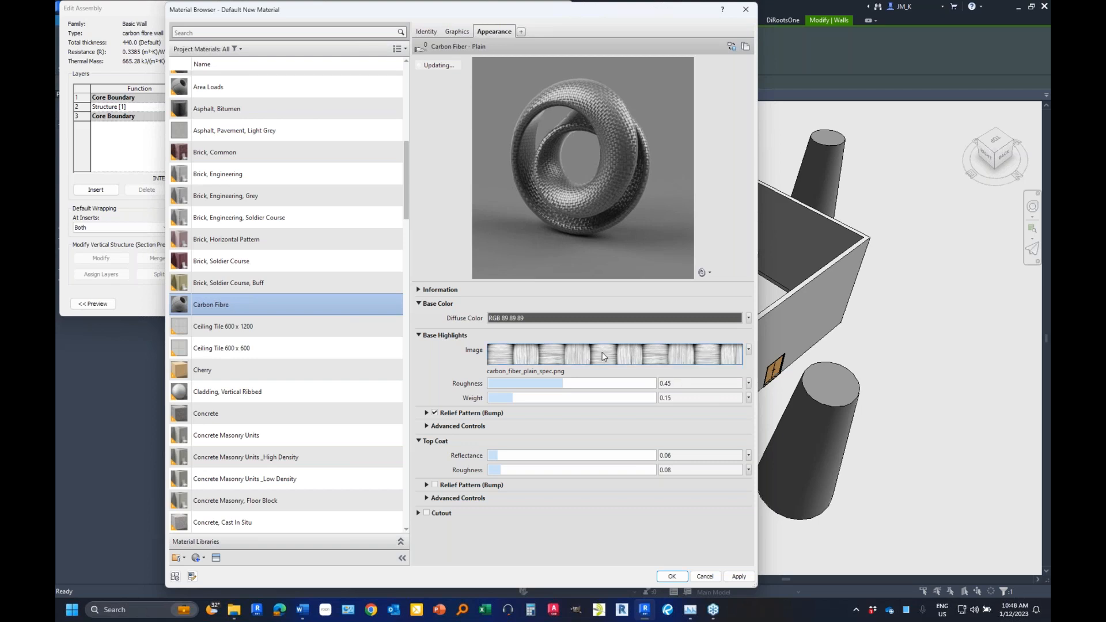
left_click(582, 358)
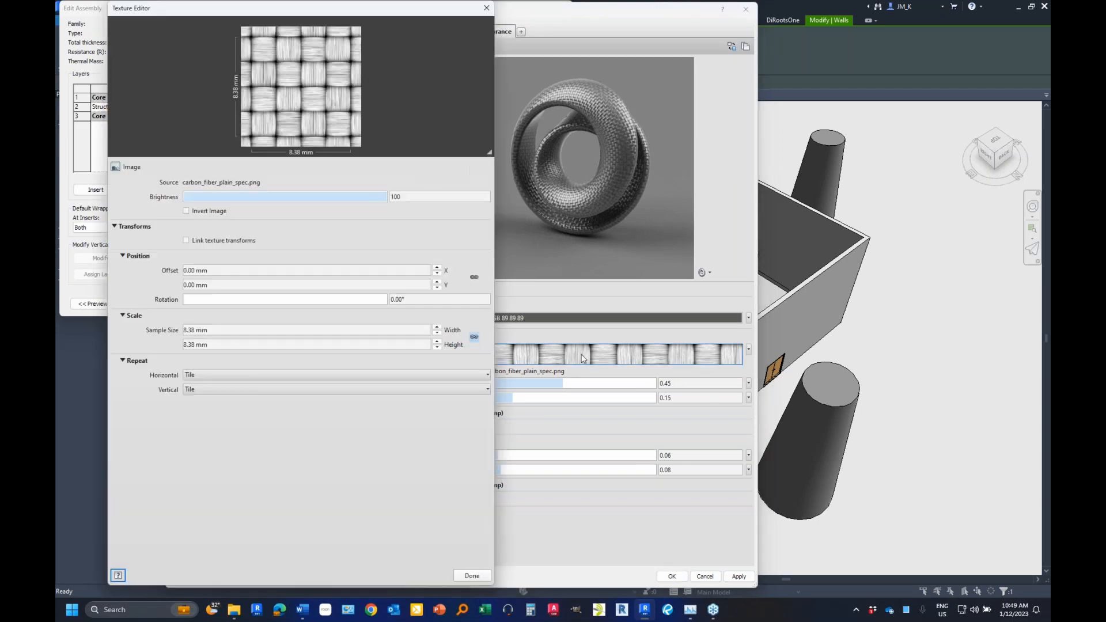
- Try the brightness and image inversion settings on the highlights texture, restoring the non-inverted image
left_click(236, 334)
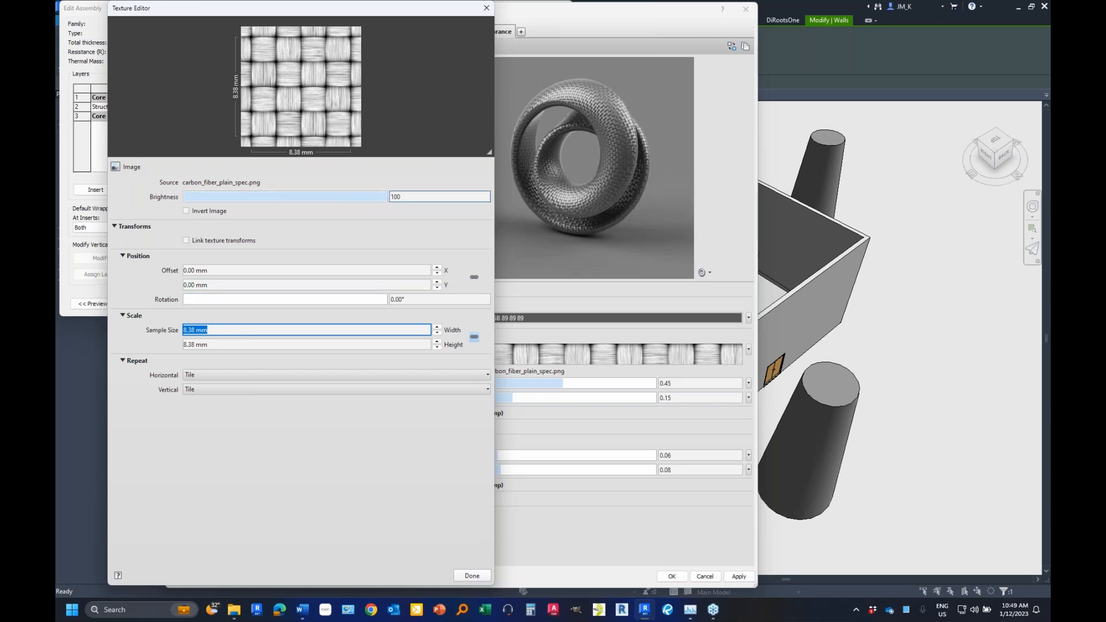
left_click(378, 199)
left_click_drag(378, 198, 420, 203)
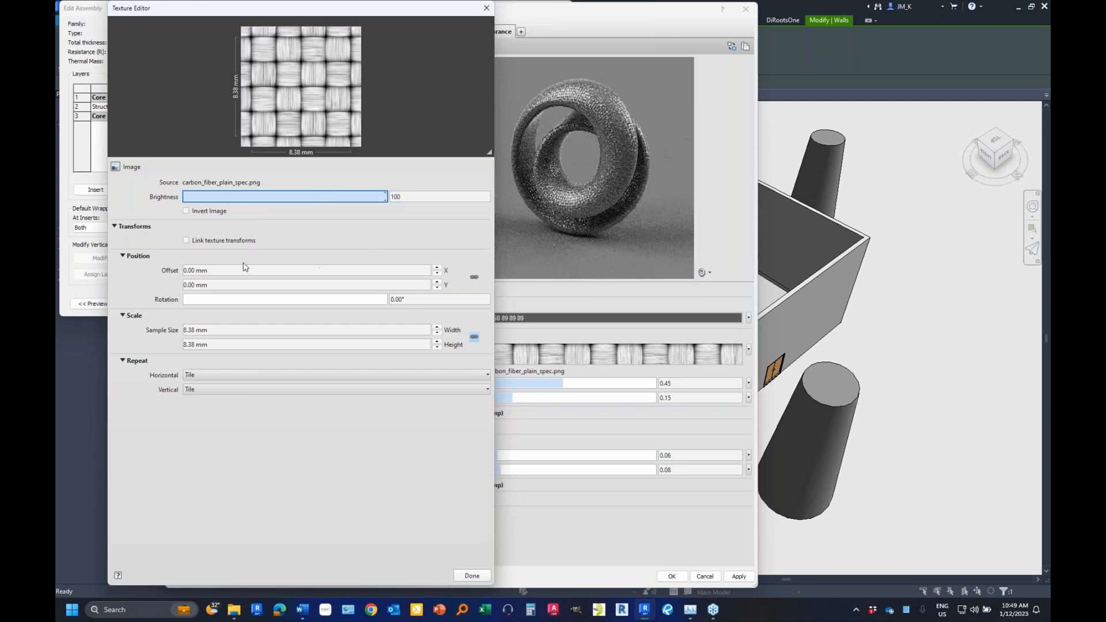
left_click(186, 212)
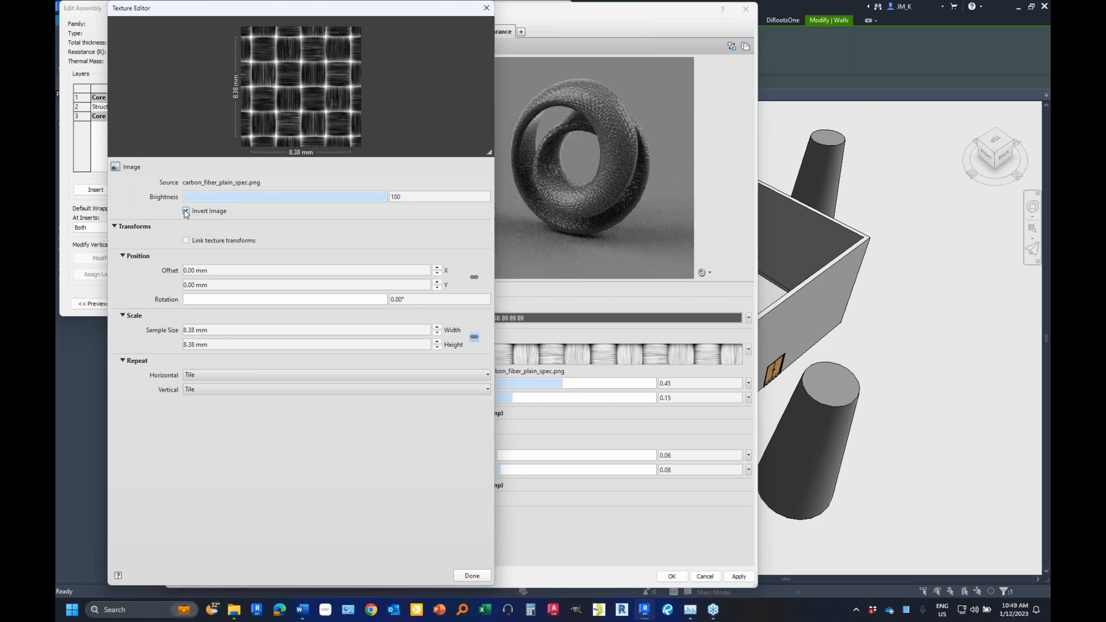
left_click(186, 211)
left_click(208, 268)
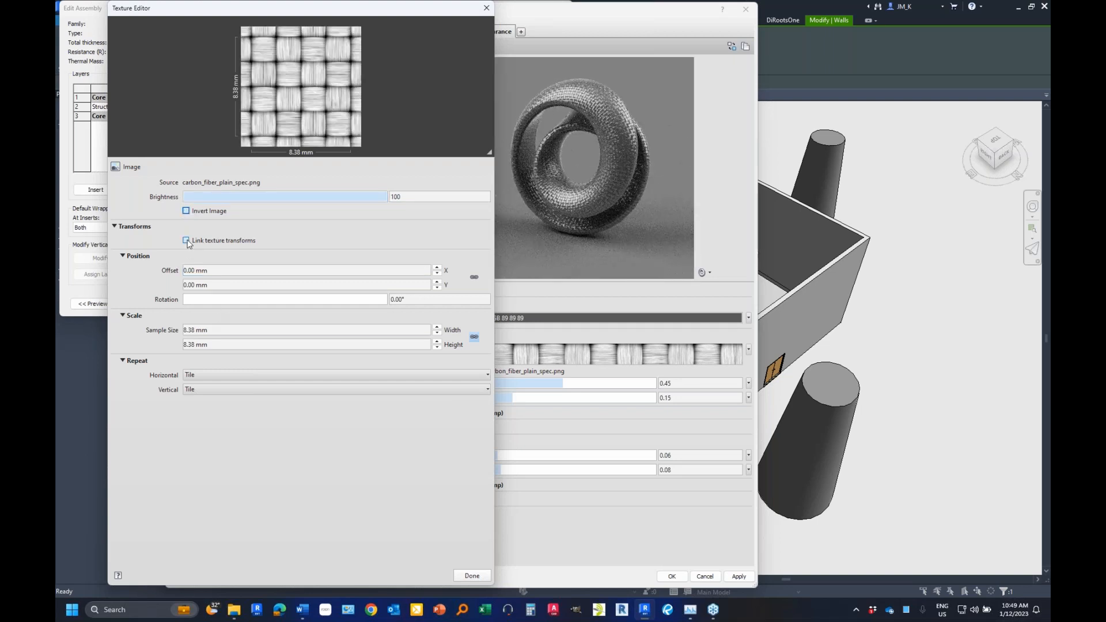
key("ctrl")
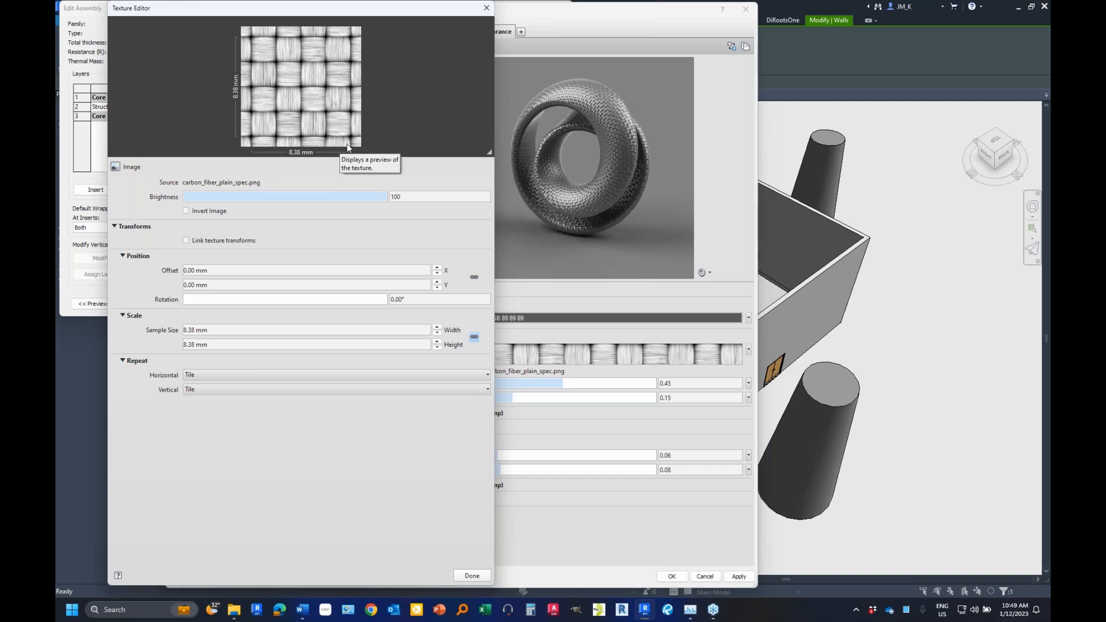
- Set the highlights texture's sample size to 15 mm wide and 15 mm high and finish editing the texture
left_click(232, 334)
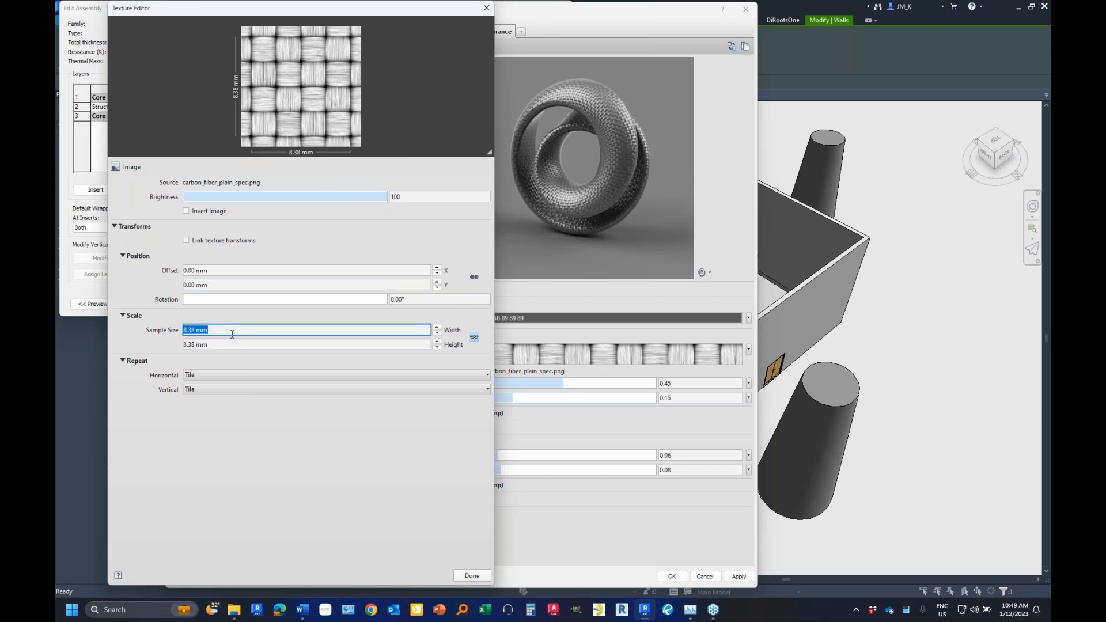
type("15")
left_click(239, 344)
type("15")
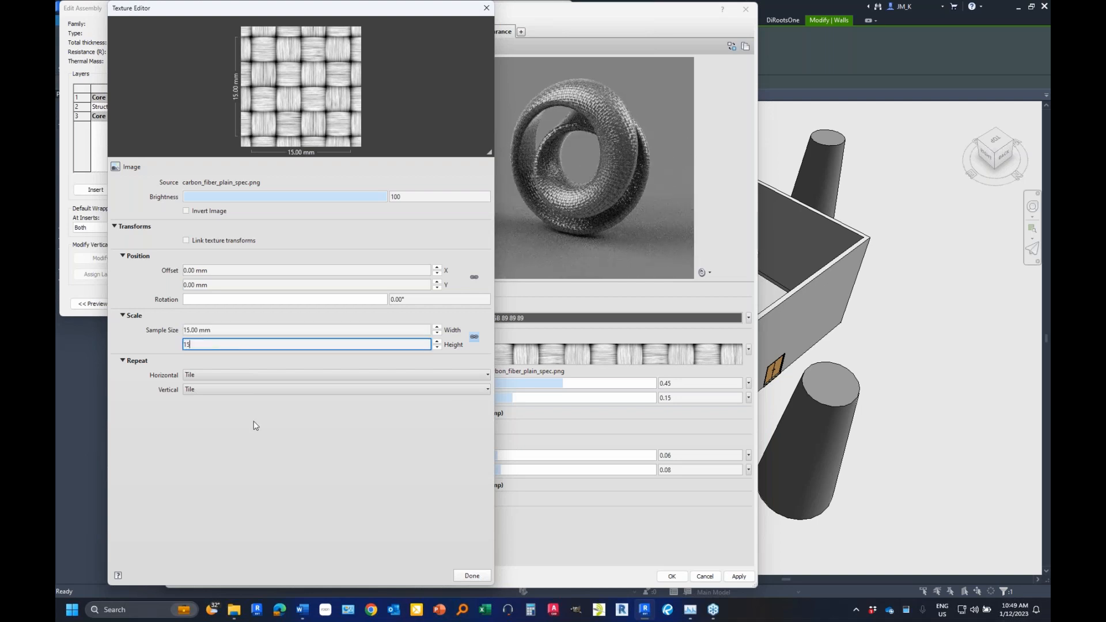
left_click(461, 577)
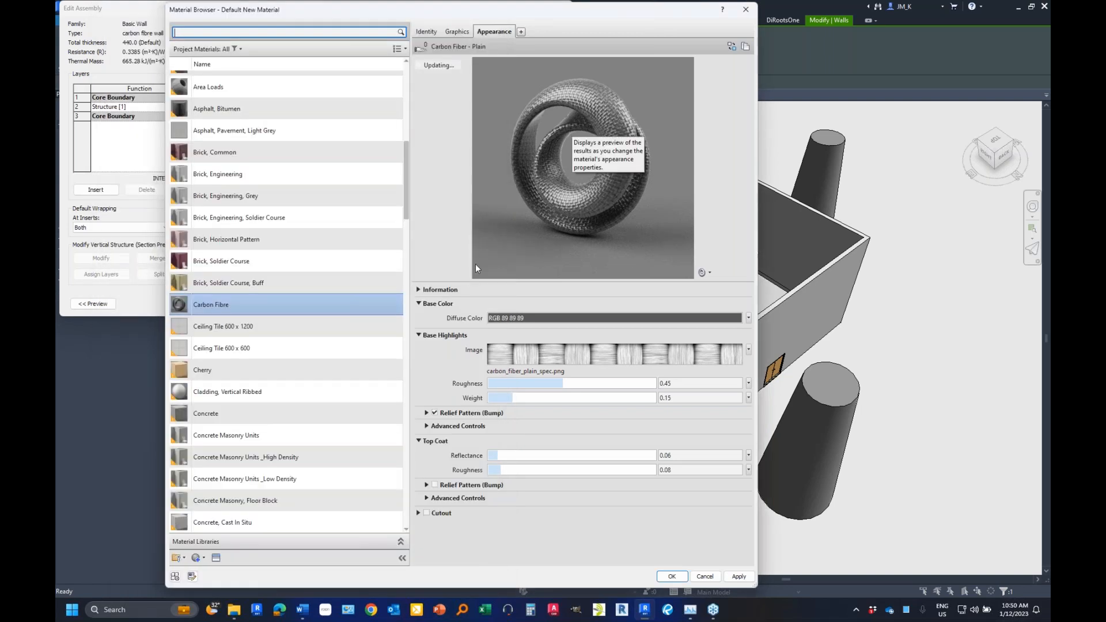
- Shrink the appearance preview and expand the Relief Pattern (Bump) and Advanced Controls properties under Base Highlights
left_click_drag(462, 281, 461, 237)
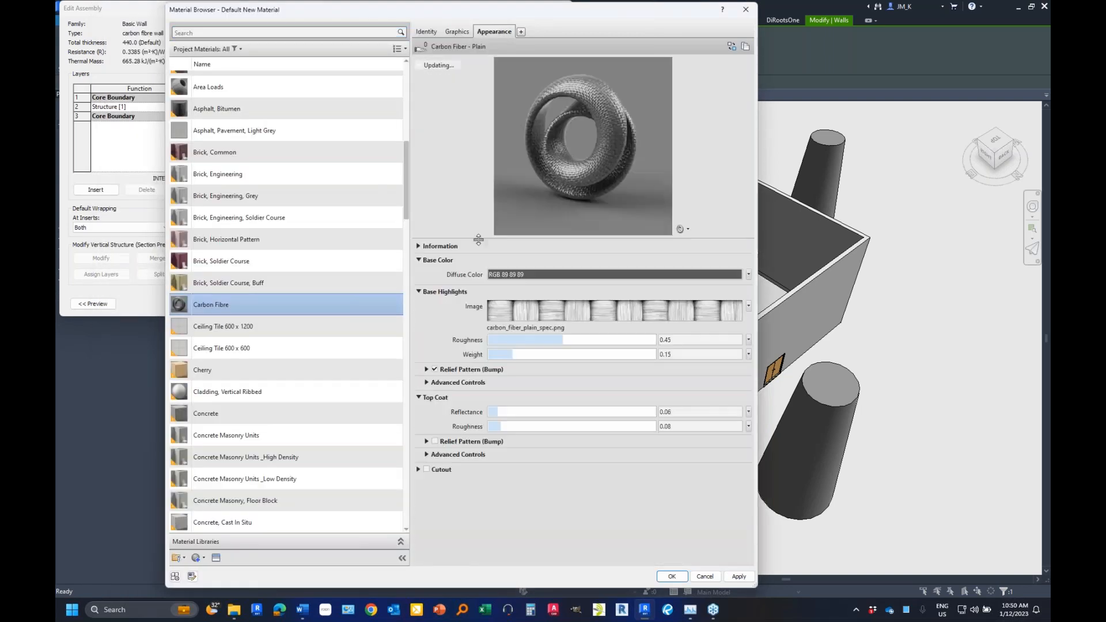
left_click(426, 371)
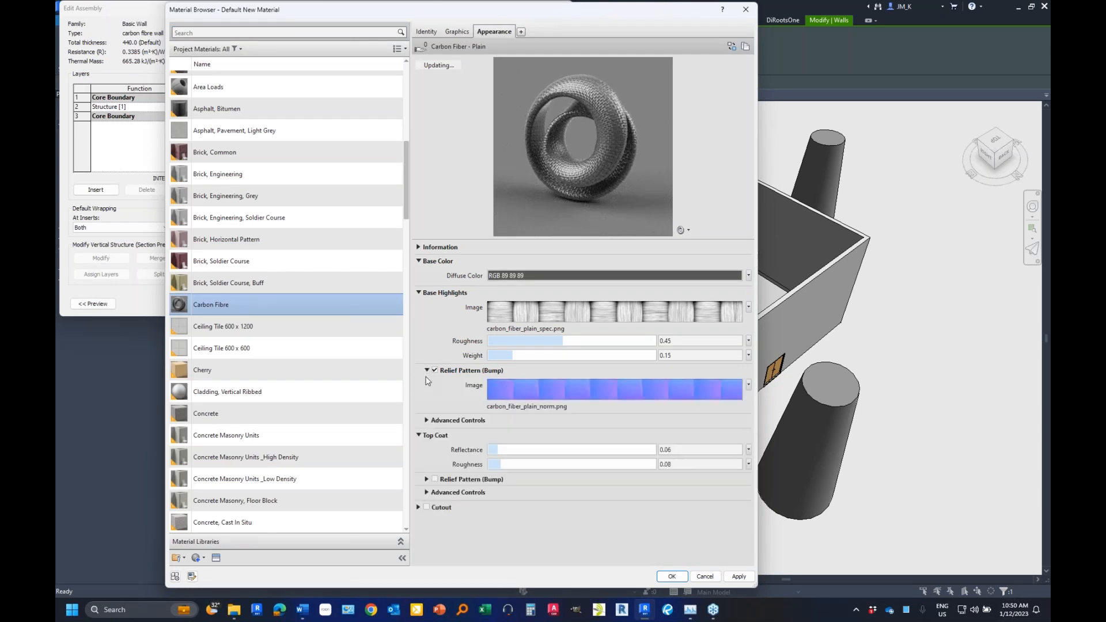
left_click(426, 420)
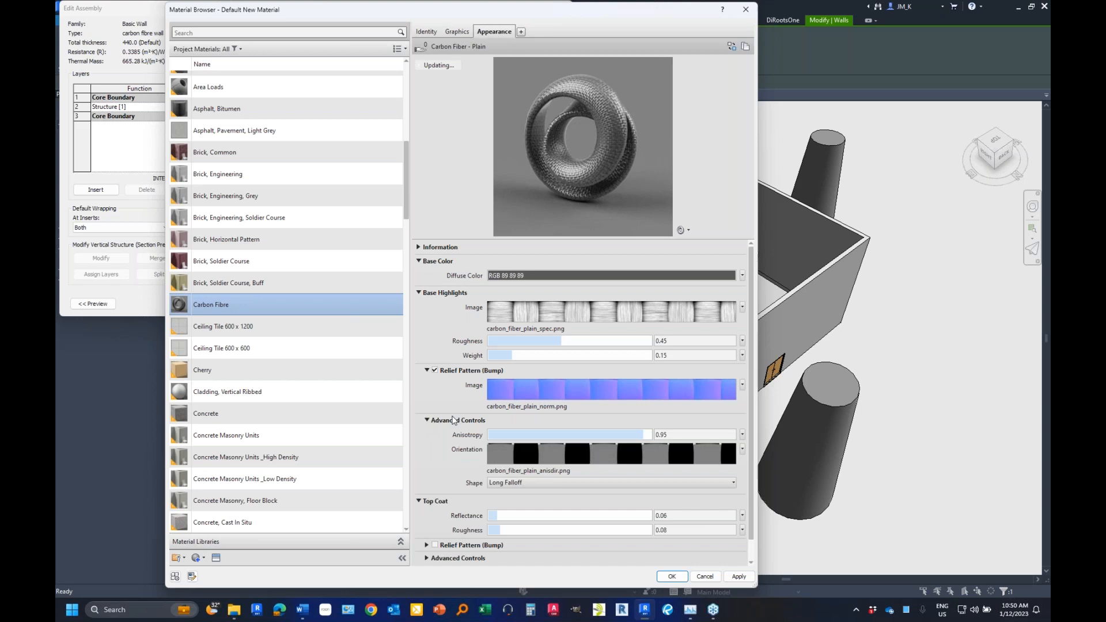
- Set the sample size of the relief pattern image carbon_fiber_plain_norm.png to 15 mm by 15 mm in the Texture Editor
mouse_move(642, 312)
left_click(547, 398)
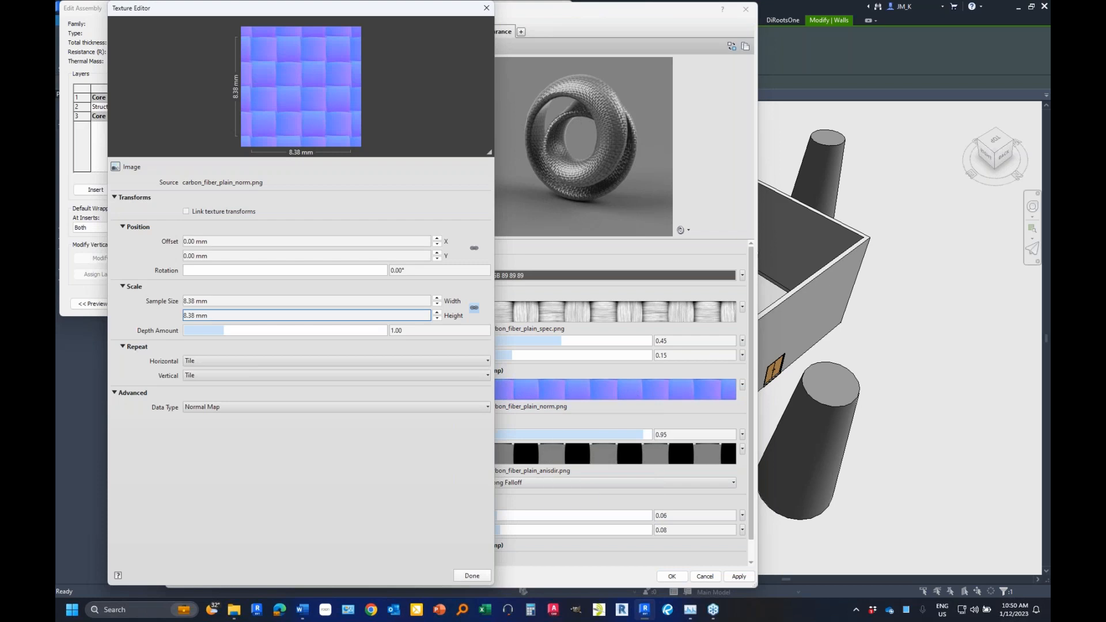
triple_click(258, 302)
type("15")
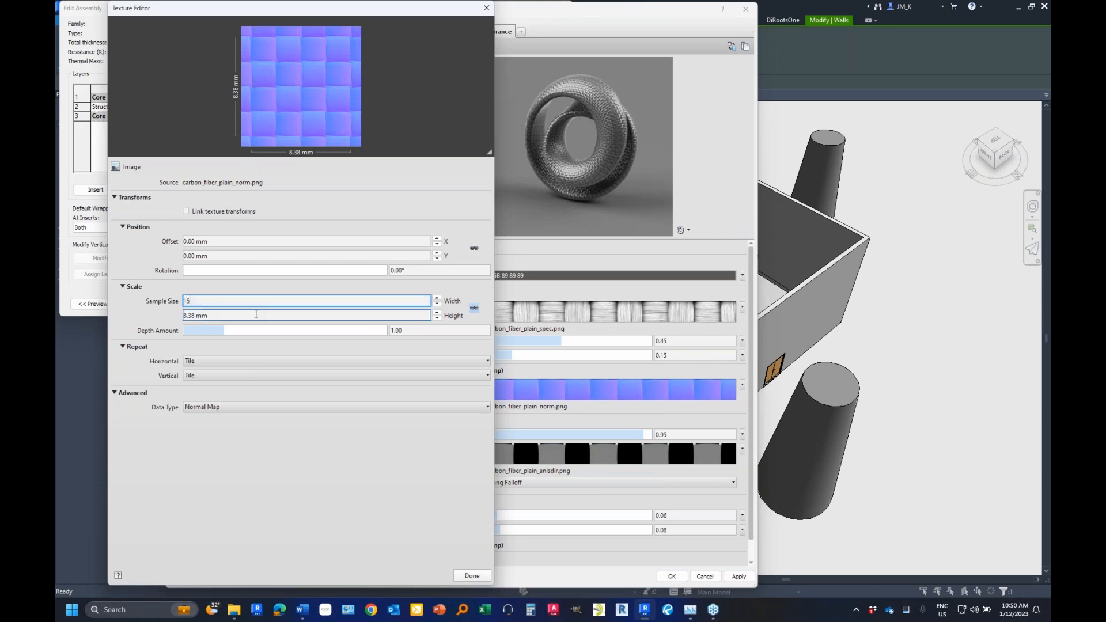
key("Return")
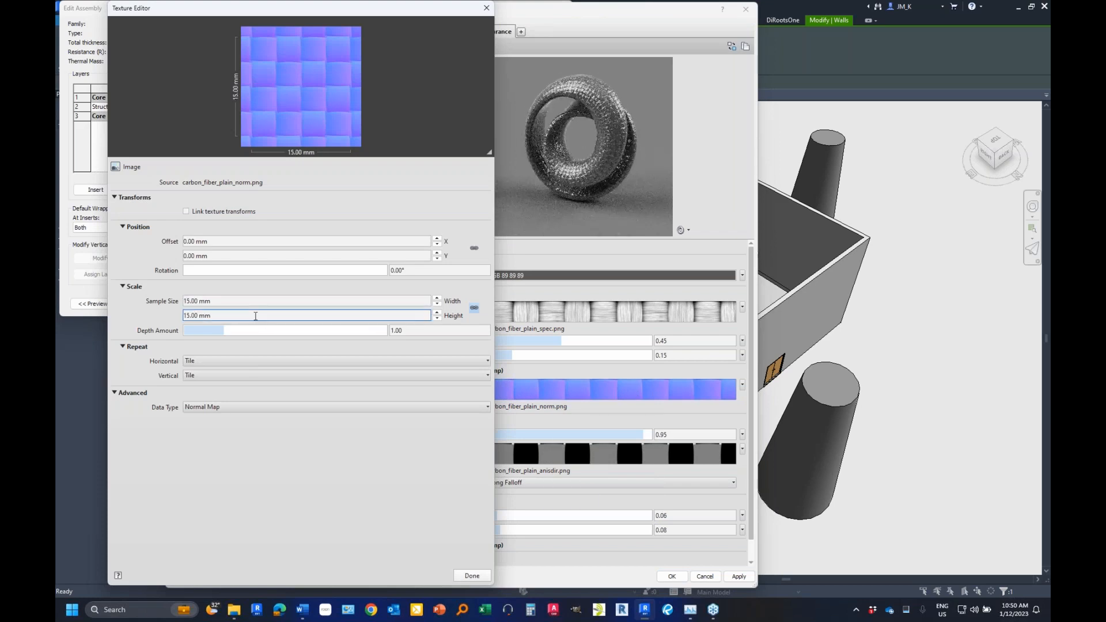
left_click(472, 576)
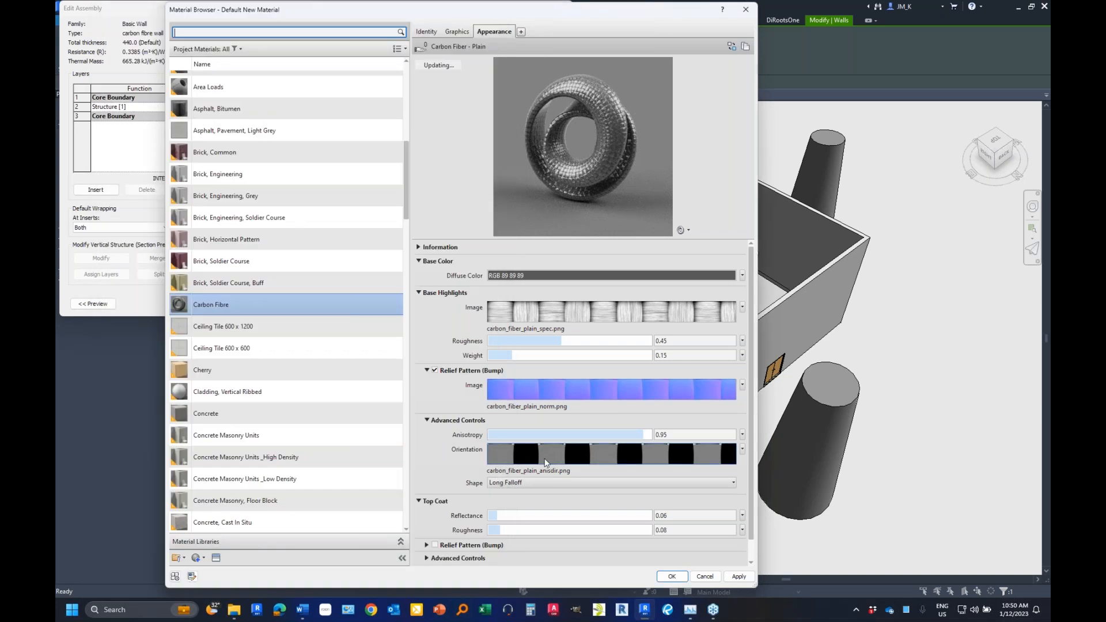
- Set the sample size of the Orientation image carbon_fiber_plain_anisdir.png to 15 mm and finish editing the texture
mouse_move(545, 461)
left_click(580, 461)
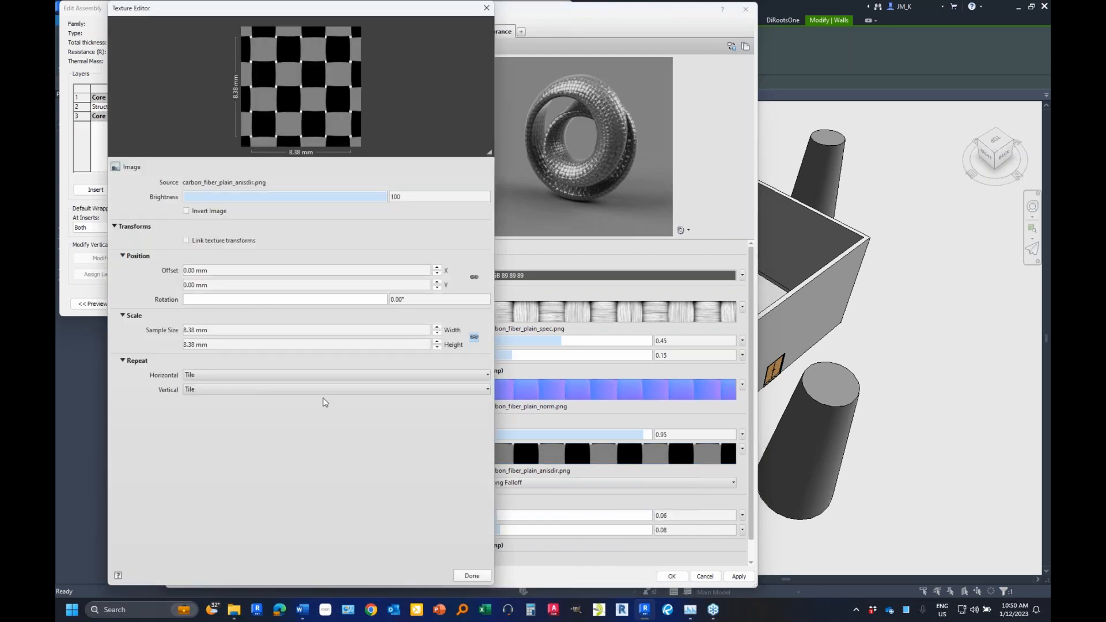
left_click(243, 328)
type("15")
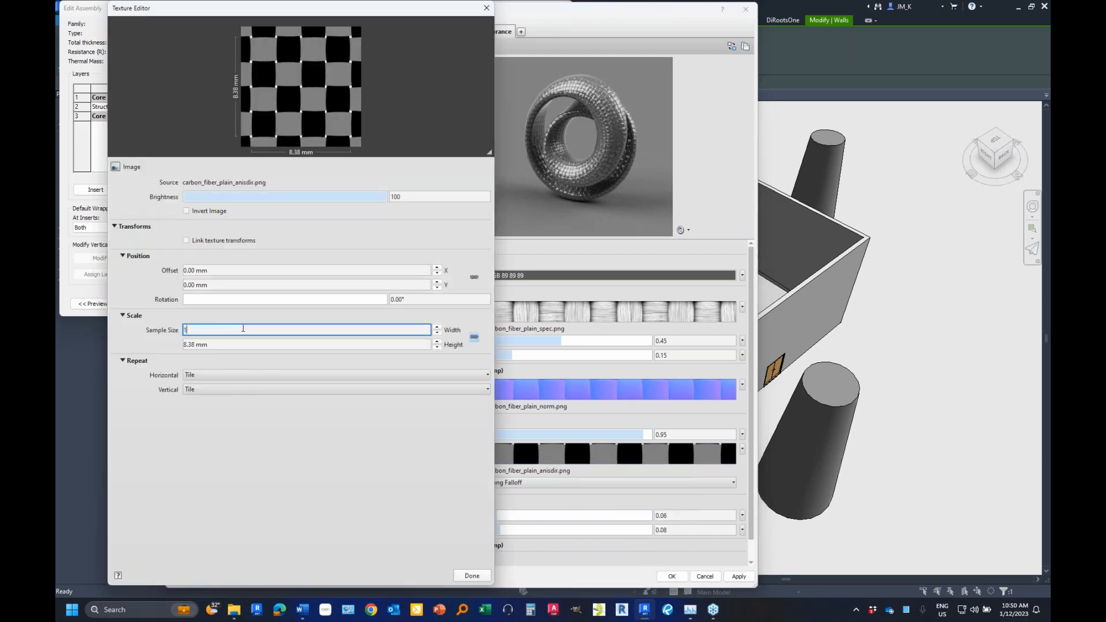
left_click(241, 348)
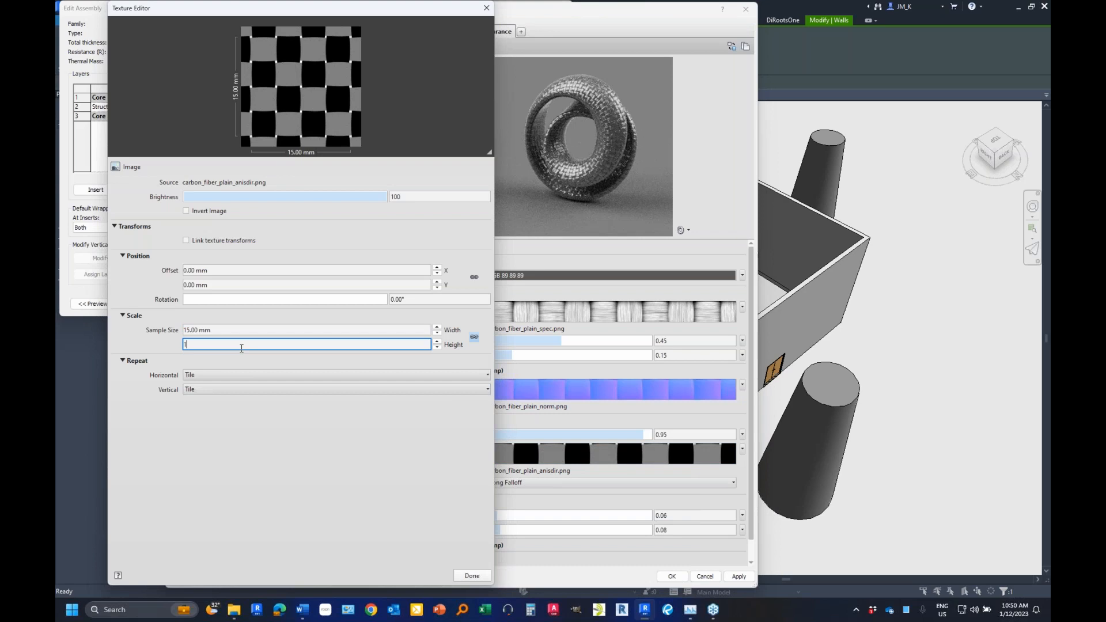
left_click(244, 330)
left_click(472, 576)
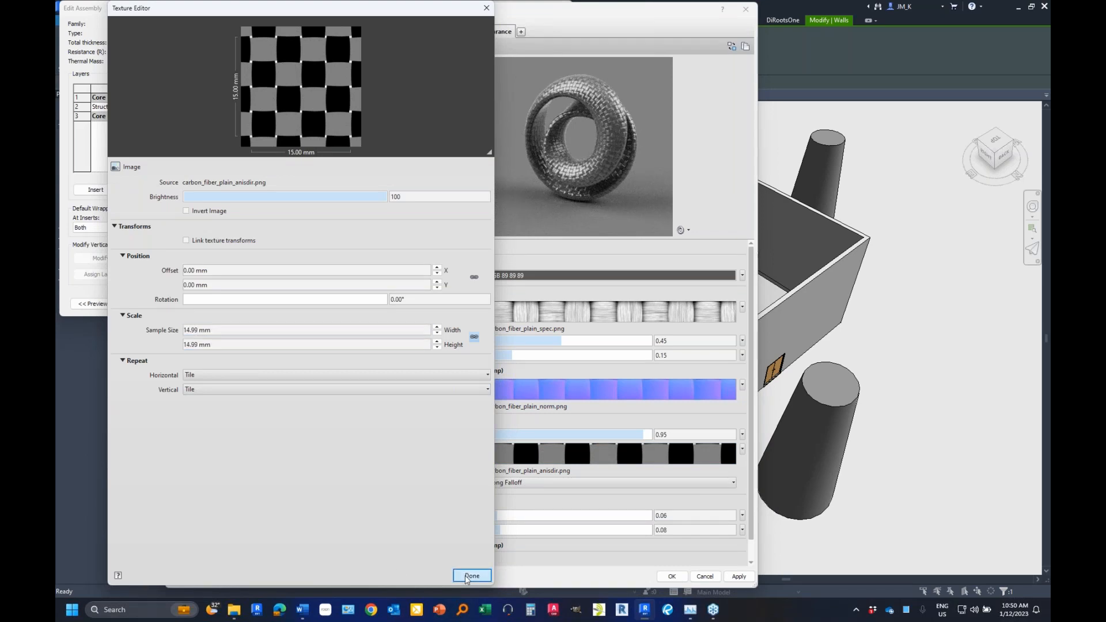
- Expand the Advanced Controls under Top Coat to examine the remaining appearance properties
scroll(466, 512, "down", 1)
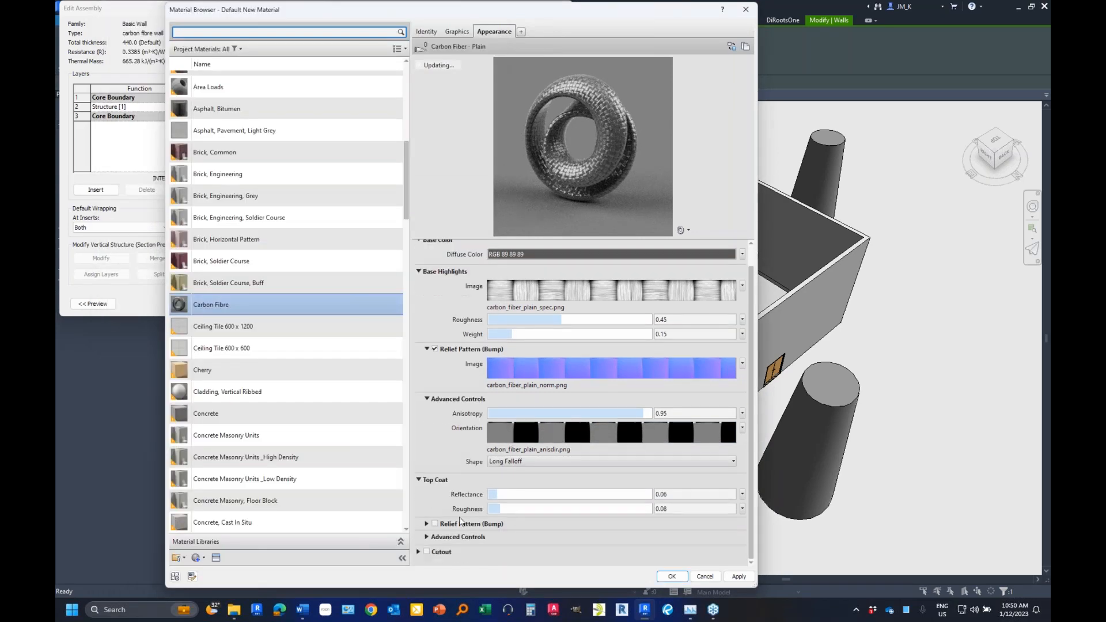
scroll(420, 530, "down", 2)
scroll(421, 522, "up", 2)
left_click(427, 537)
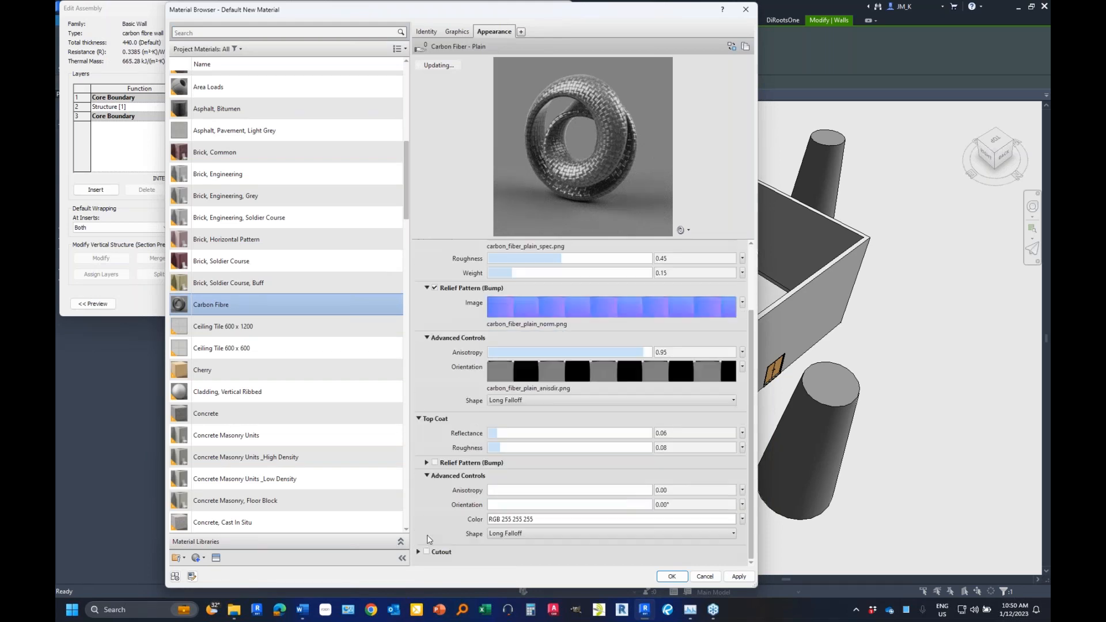
- Collapse the Top Coat advanced controls and accept the Carbon Fibre material, wall assembly and carbon fibre wall type settings
left_click(428, 475)
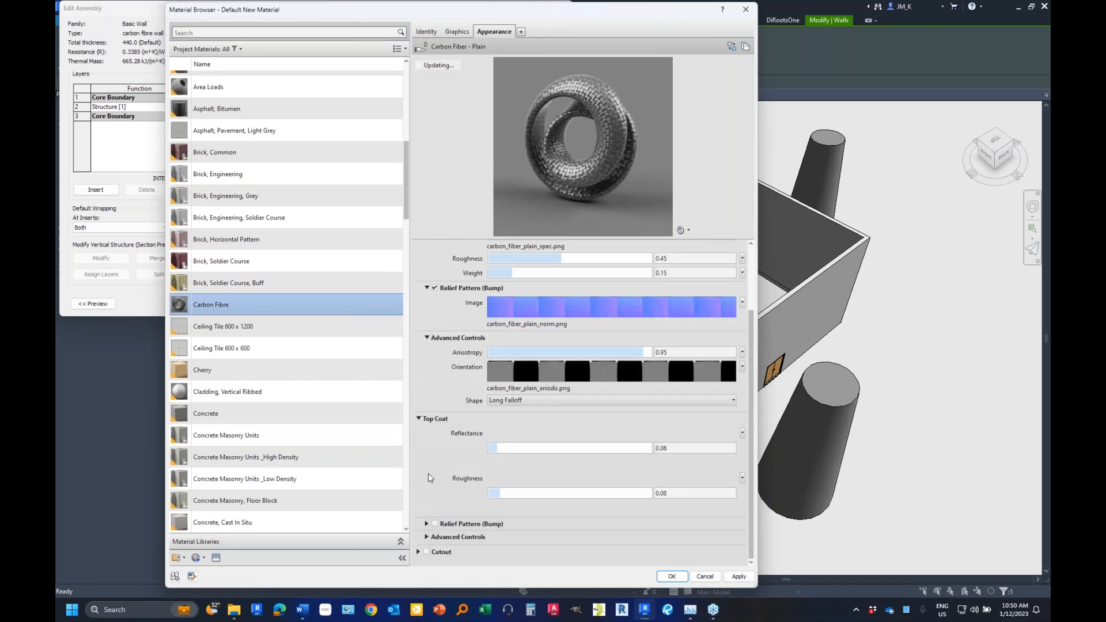
left_click(671, 577)
left_click(433, 296)
left_click(443, 303)
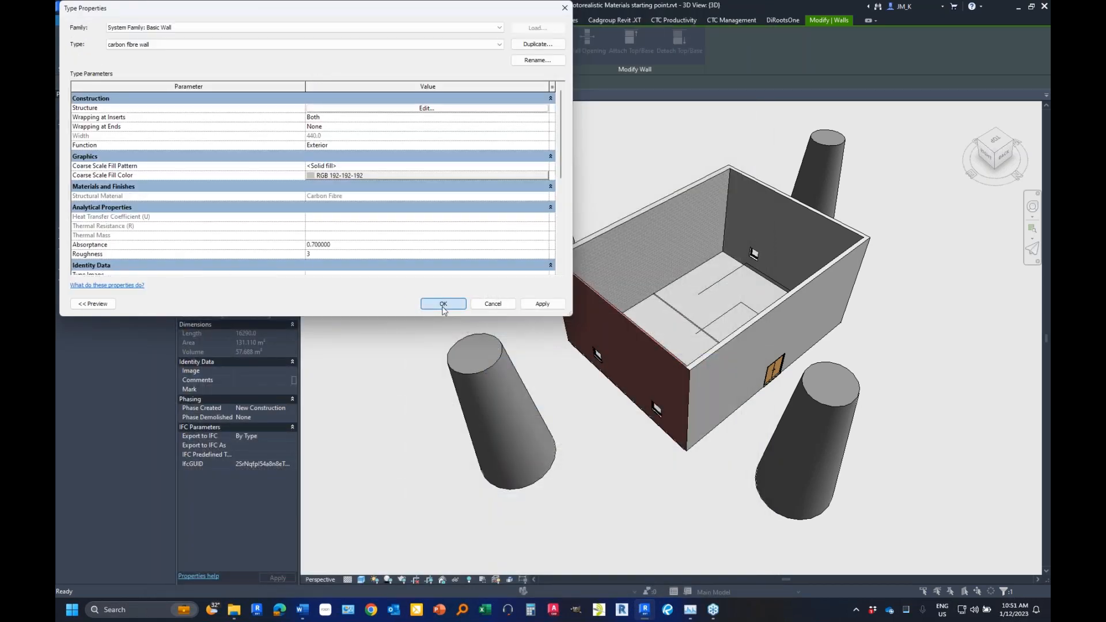
left_click(444, 308)
- Examine the inner face and top edge of the carbon fibre wall up close in the 3D view
scroll(540, 311, "up", 5)
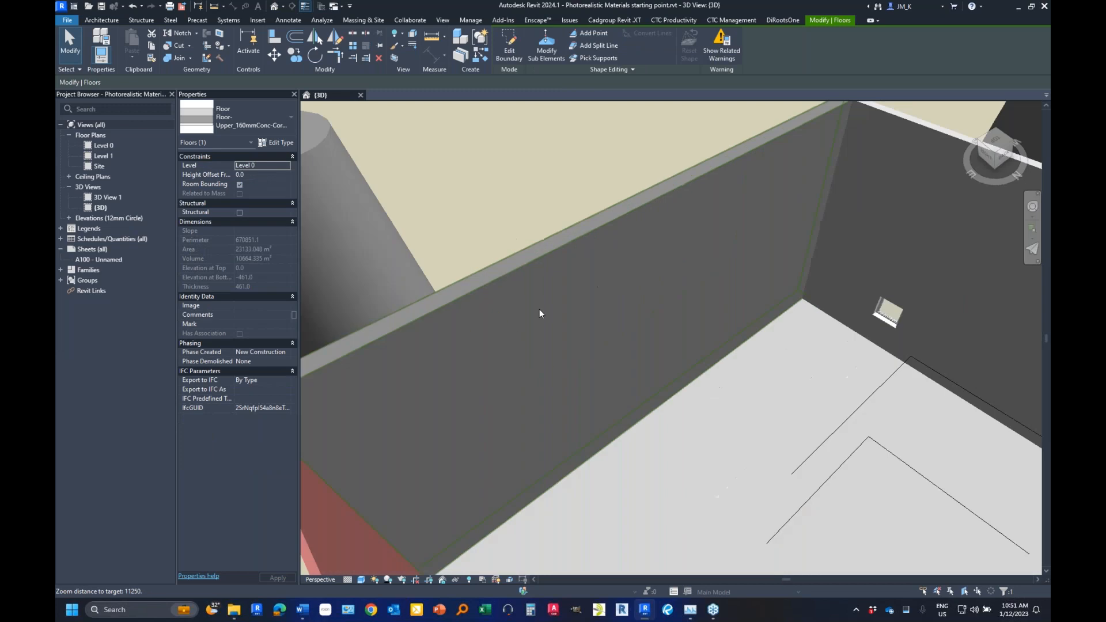
key("Escape")
scroll(504, 248, "up", 2)
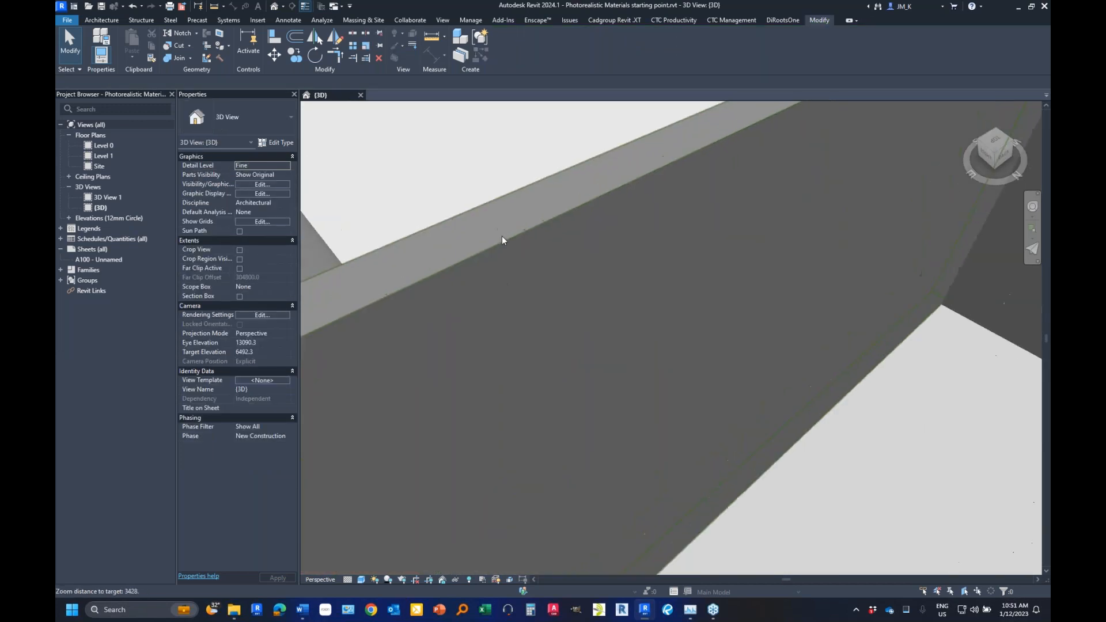
left_click(470, 144)
scroll(490, 271, "up", 2)
scroll(478, 258, "down", 2)
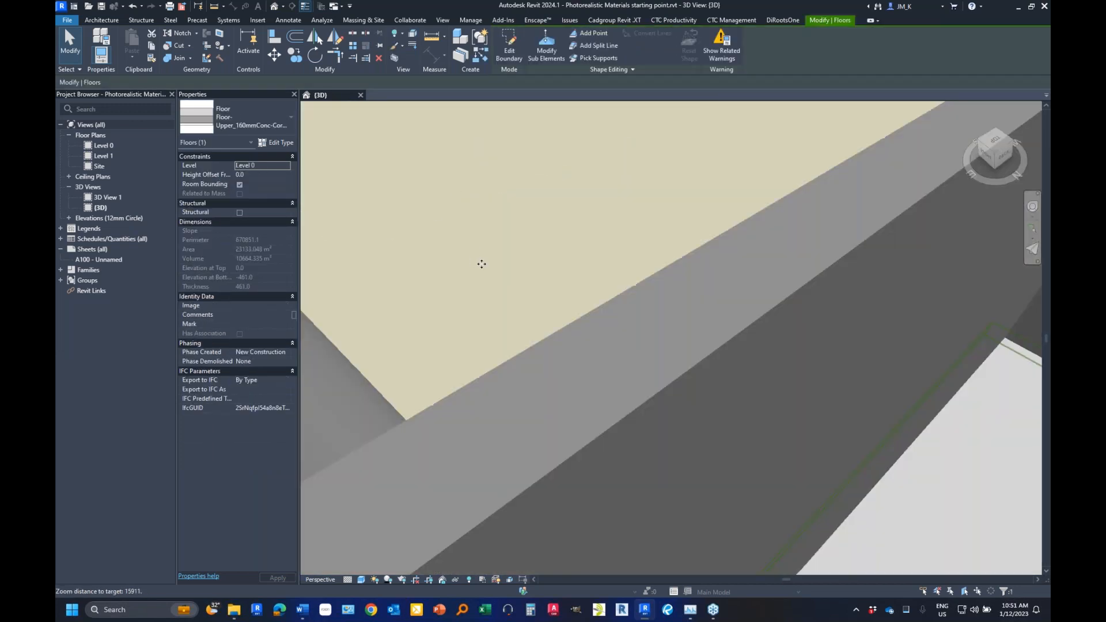
- Review the Carbon Fibre material's appearance on the carbon fibre wall type's structure layer, and close the material and type settings
left_click(573, 332)
left_click(276, 144)
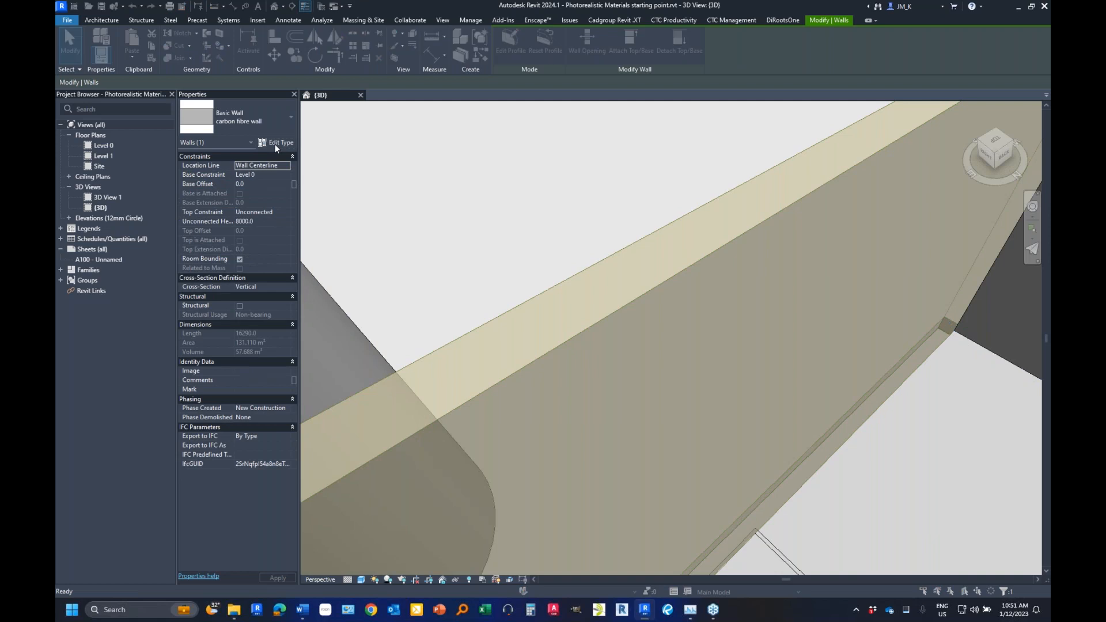
left_click(407, 109)
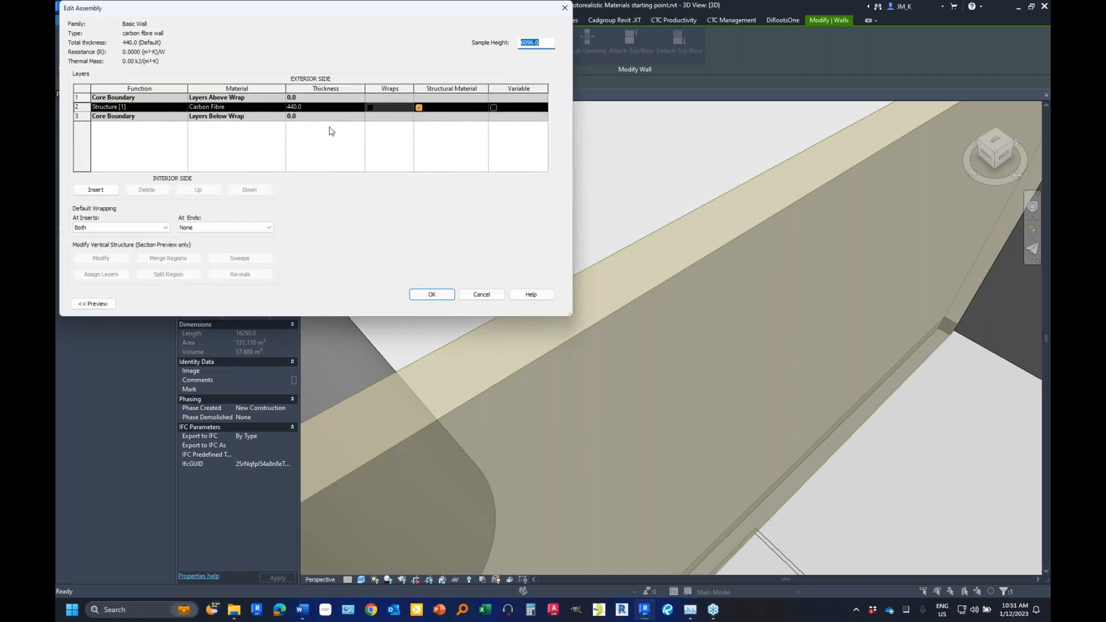
left_click(282, 109)
left_click(282, 108)
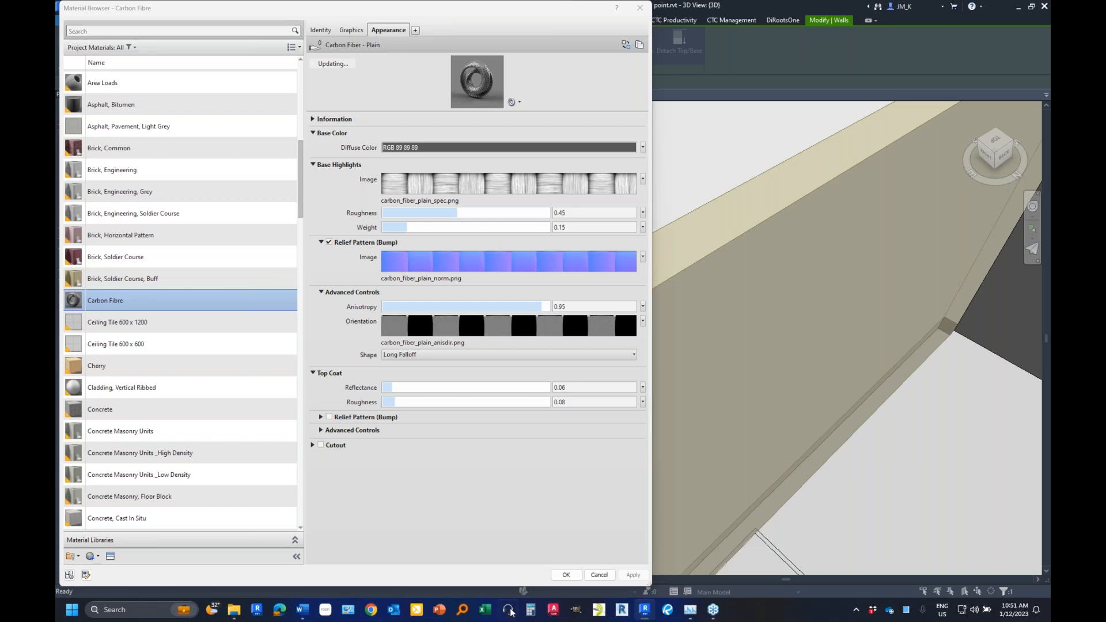
left_click(566, 575)
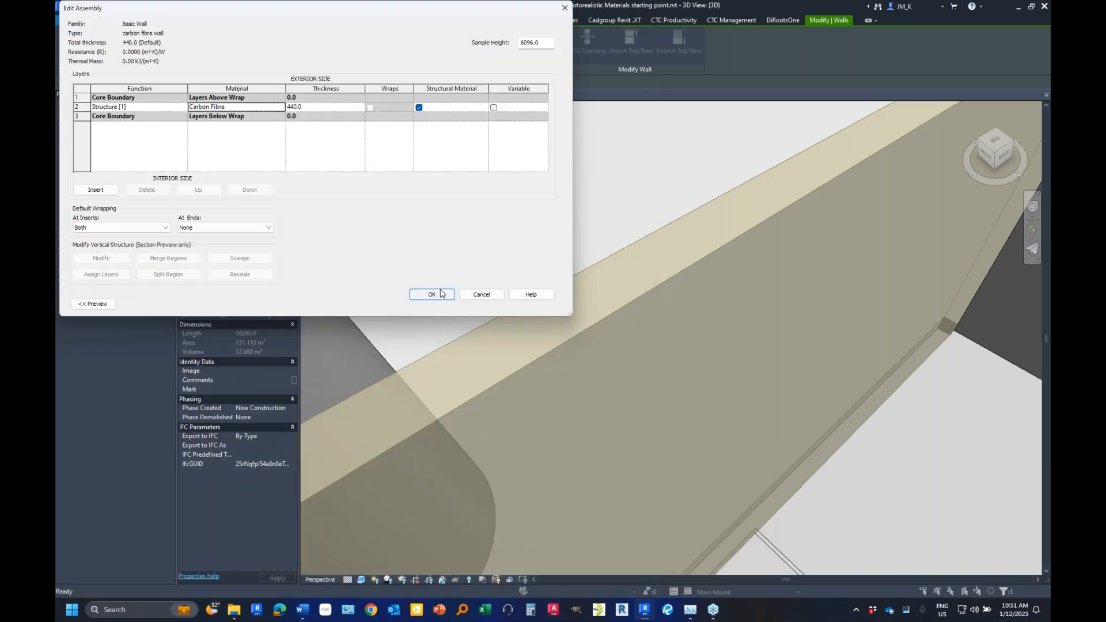
left_click(442, 294)
left_click(442, 304)
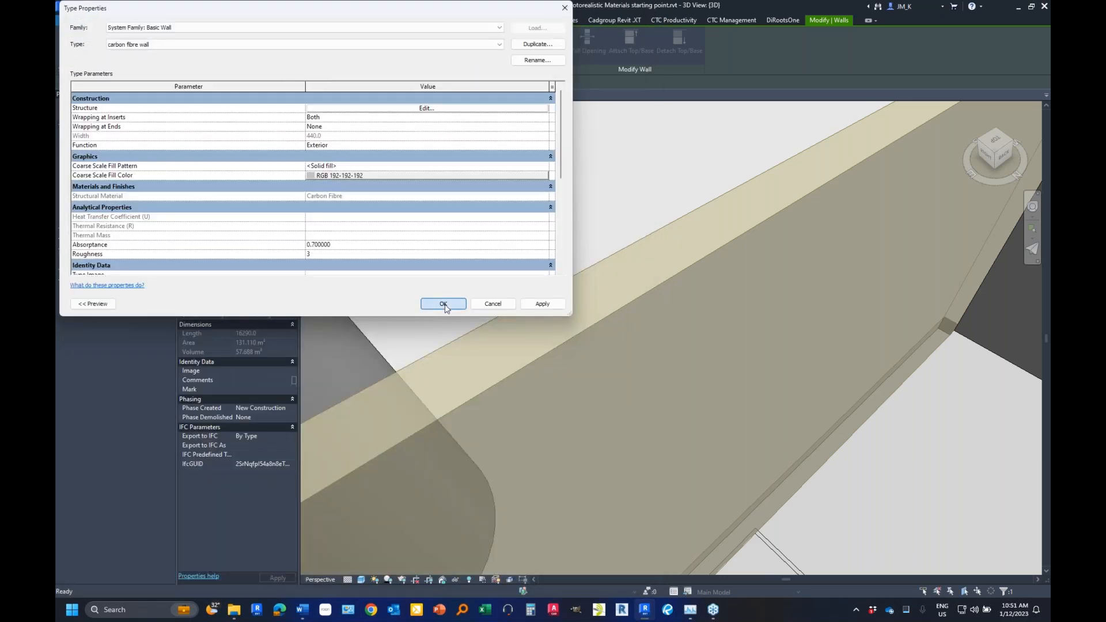
- Deselect the carbon fibre wall and inspect its top surface at close range
key("Escape")
scroll(499, 340, "up", 5)
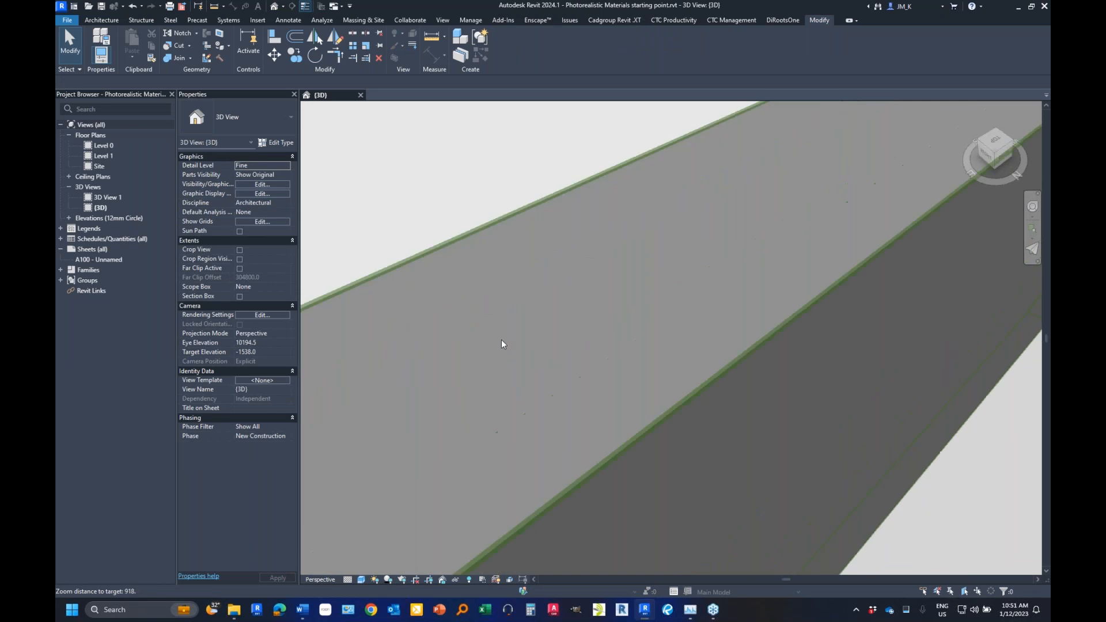
scroll(501, 348, "down", 10)
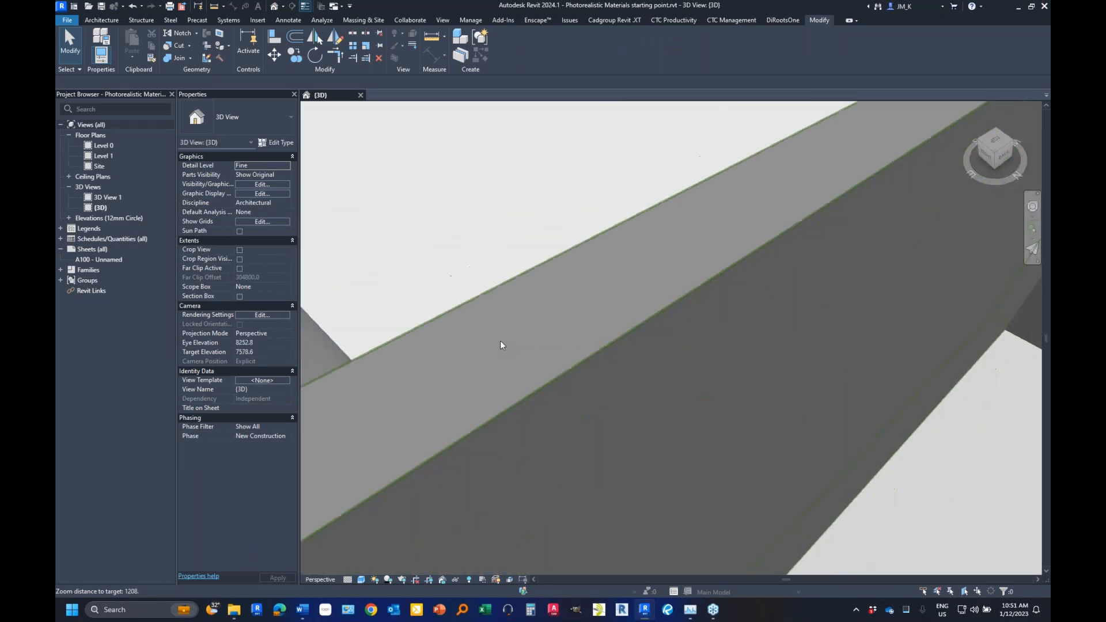
scroll(502, 373, "down", 4)
- Duplicate the wall type of the red brick end wall with two windows under the name green metallic
middle_click_drag(521, 484, 625, 311)
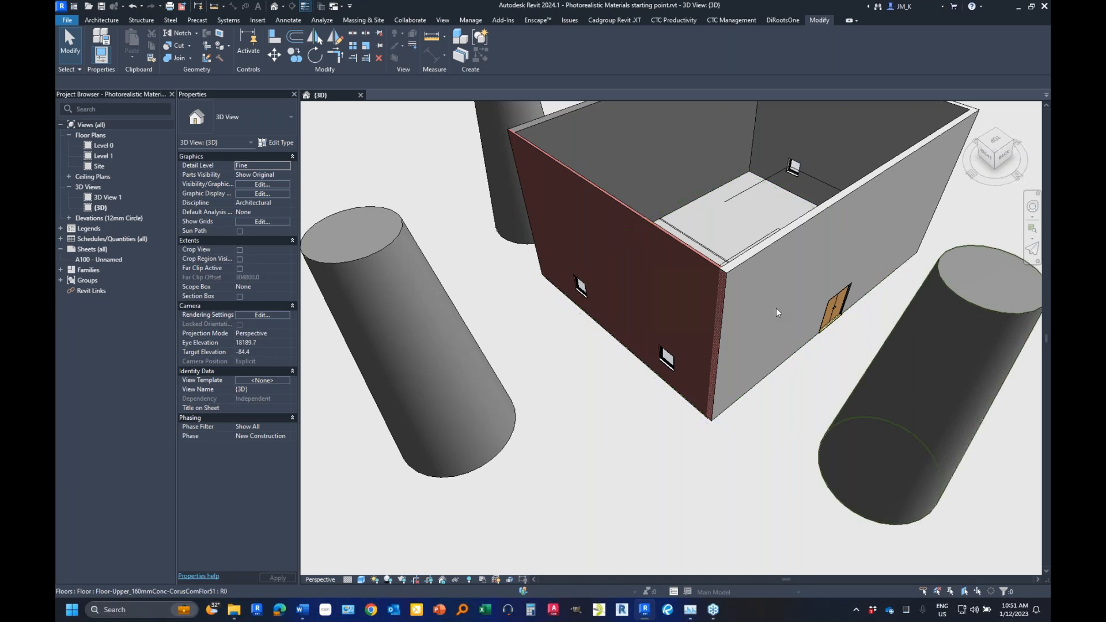
middle_click_drag(687, 132, 493, 324)
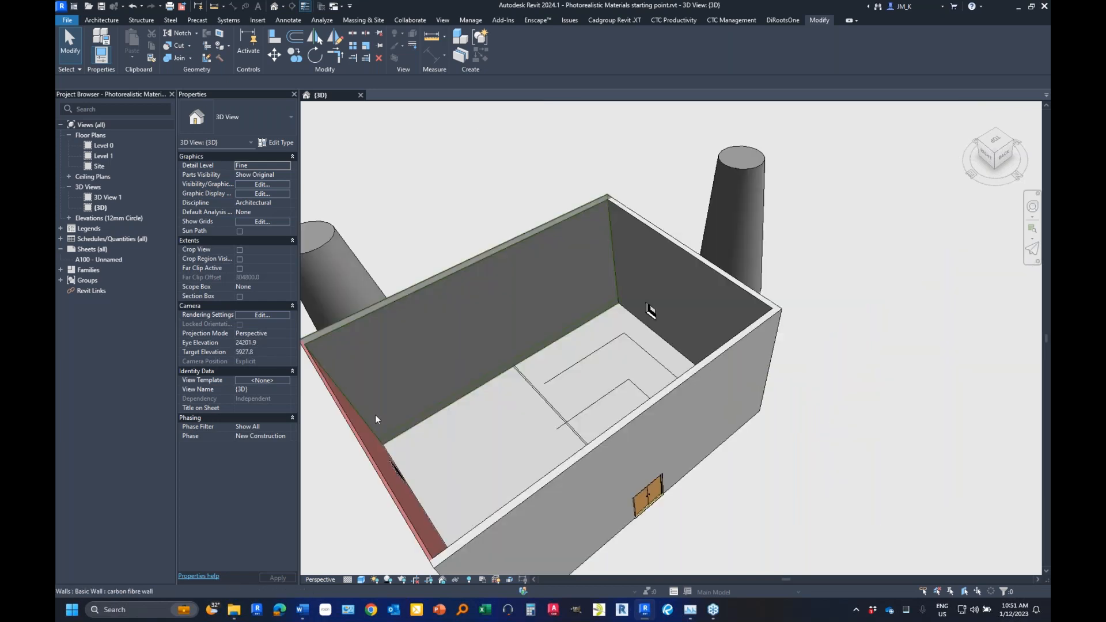
left_click(366, 440)
middle_click_drag(367, 440, 403, 422)
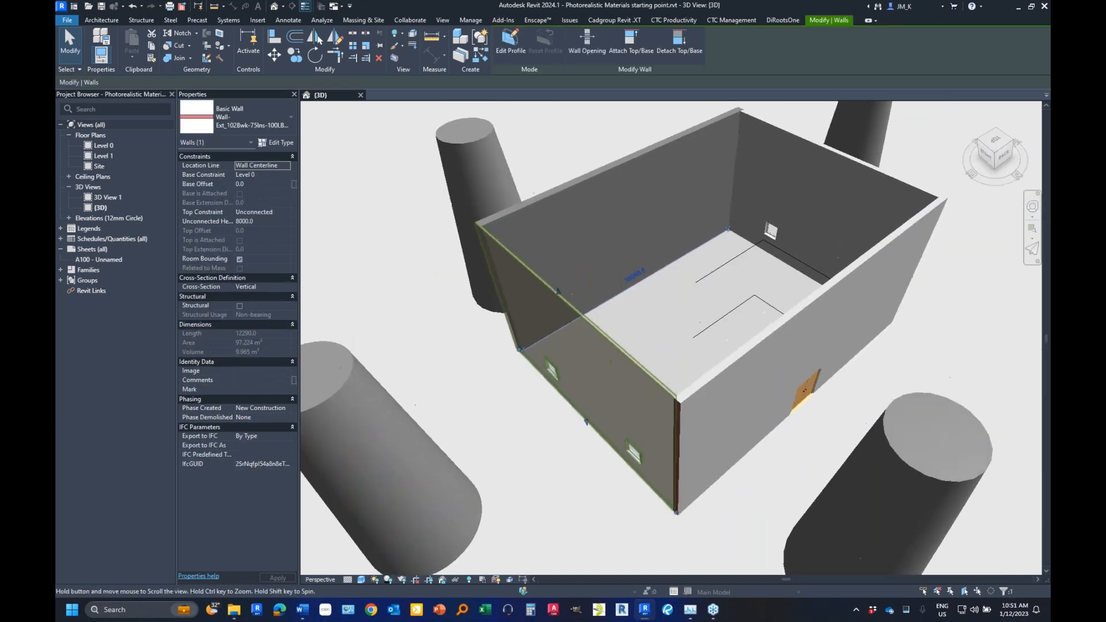
left_click(273, 144)
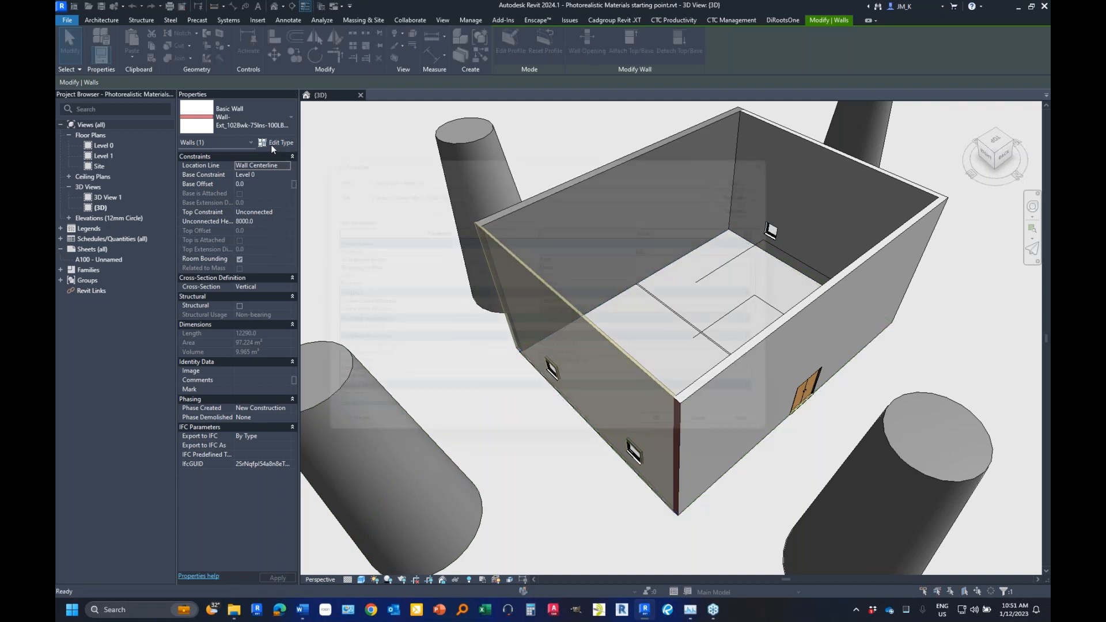
left_click(531, 43)
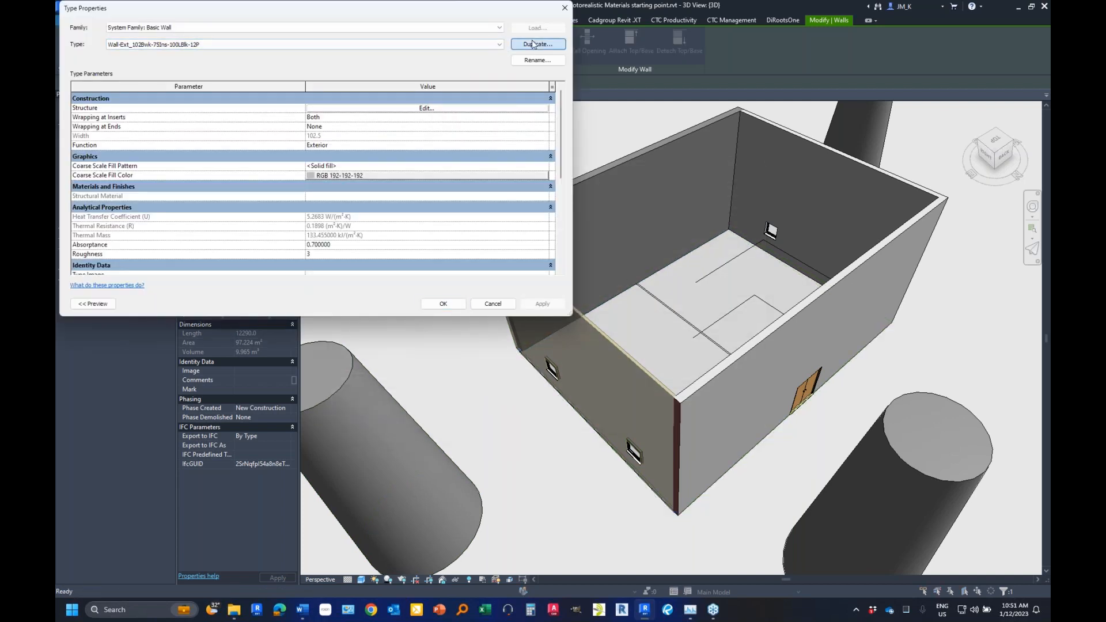
type("green metall")
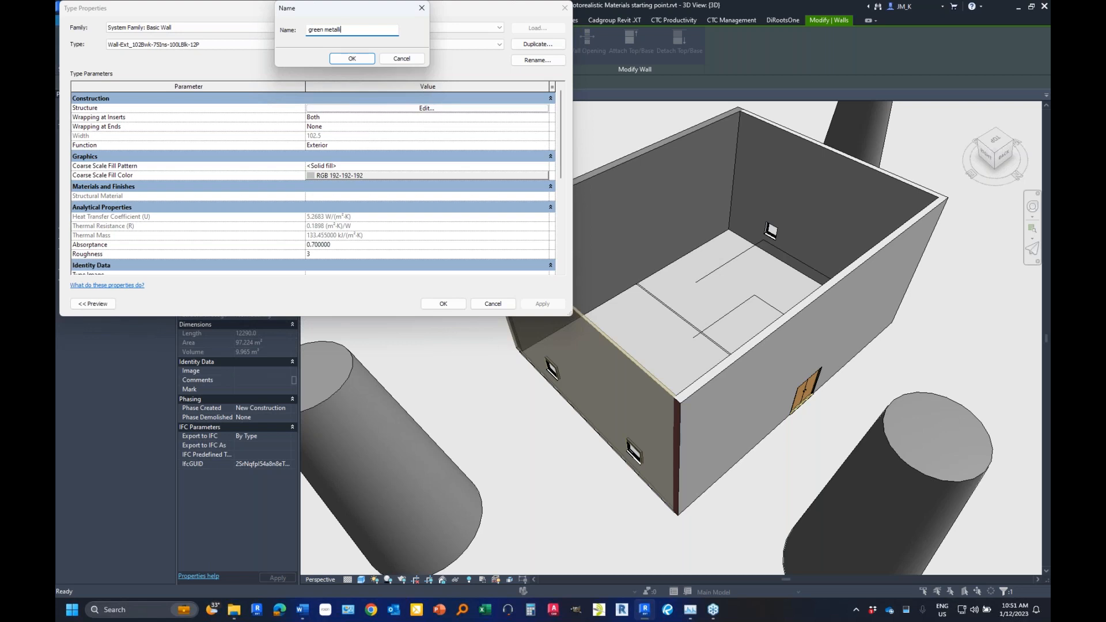
key("Return")
- Create a new material named Green Metallic from the Finish 1 [4] layer of the green metallic wall's structure
left_click(425, 108)
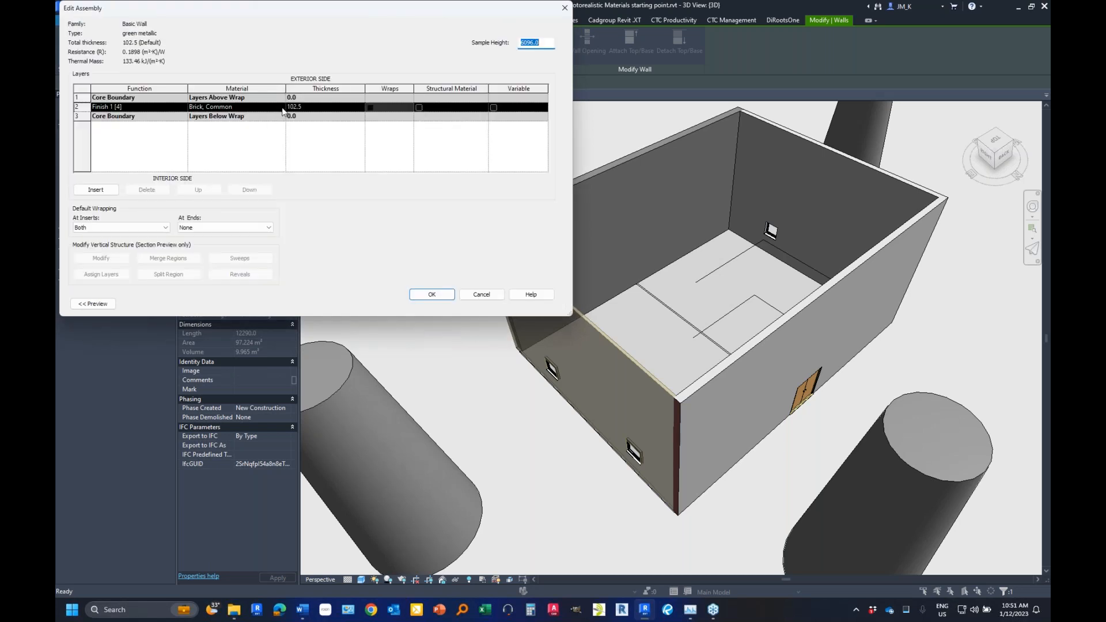
left_click(283, 110)
left_click(281, 107)
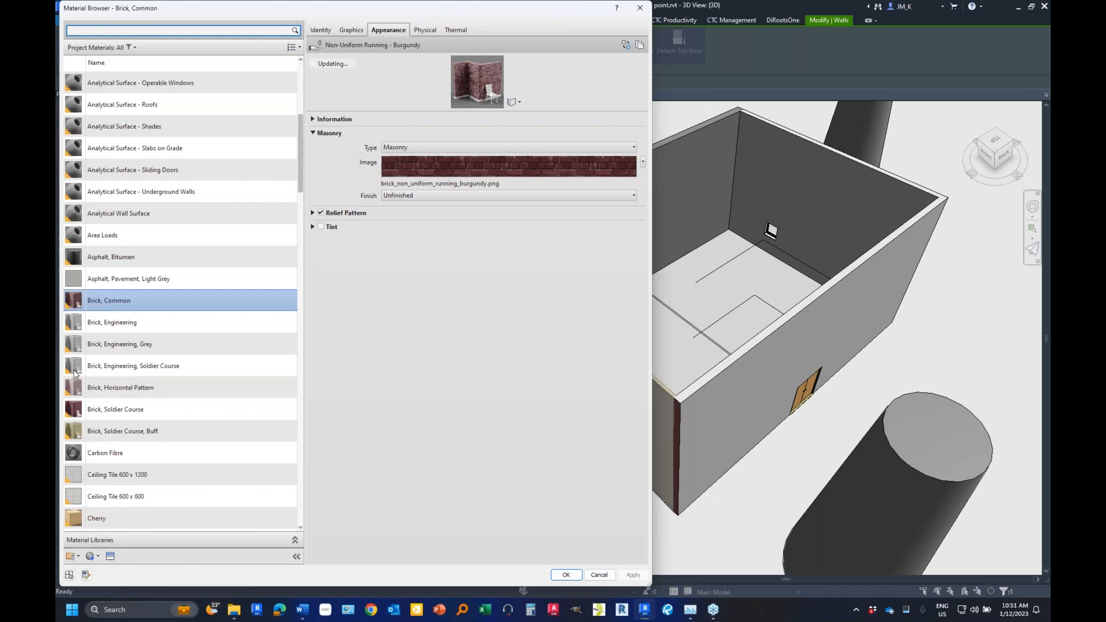
left_click(69, 574)
left_click(115, 564)
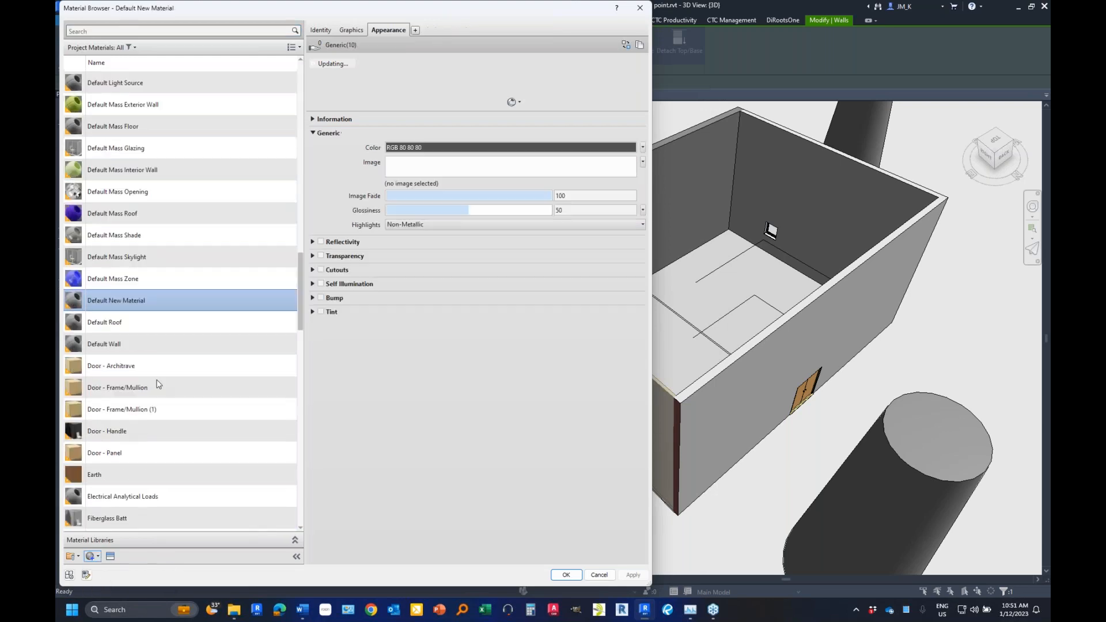
right_click(159, 306)
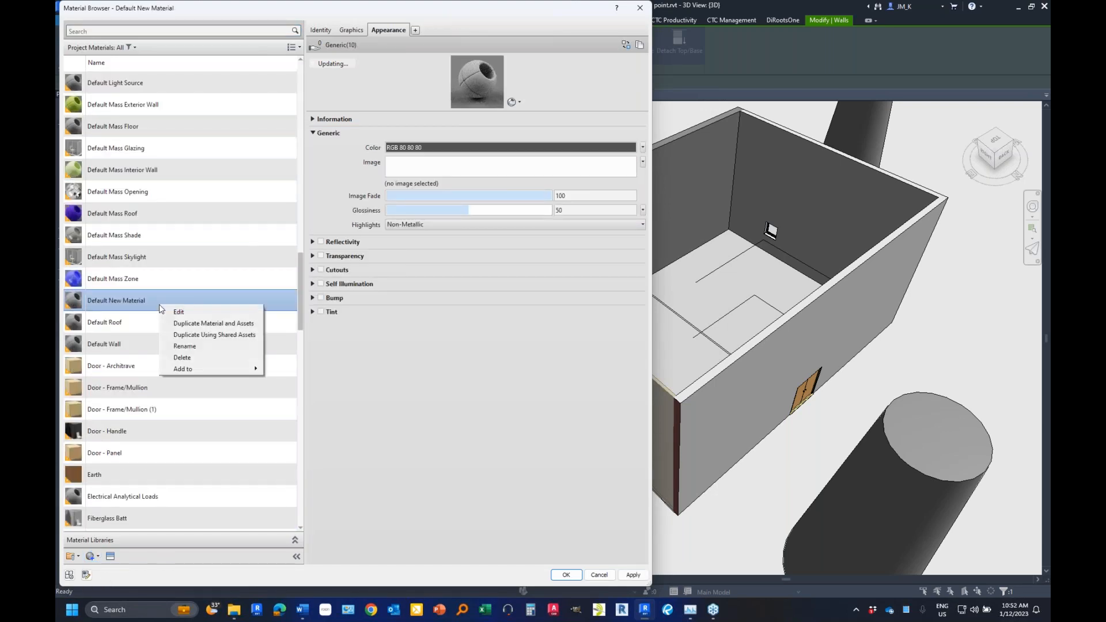
left_click(185, 346)
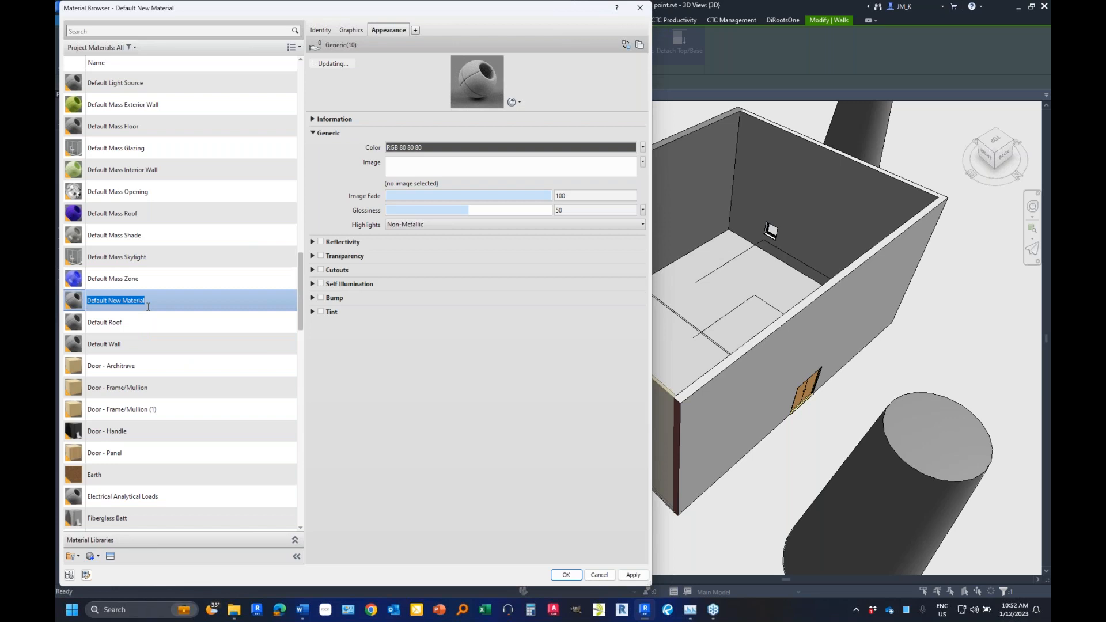
type("g")
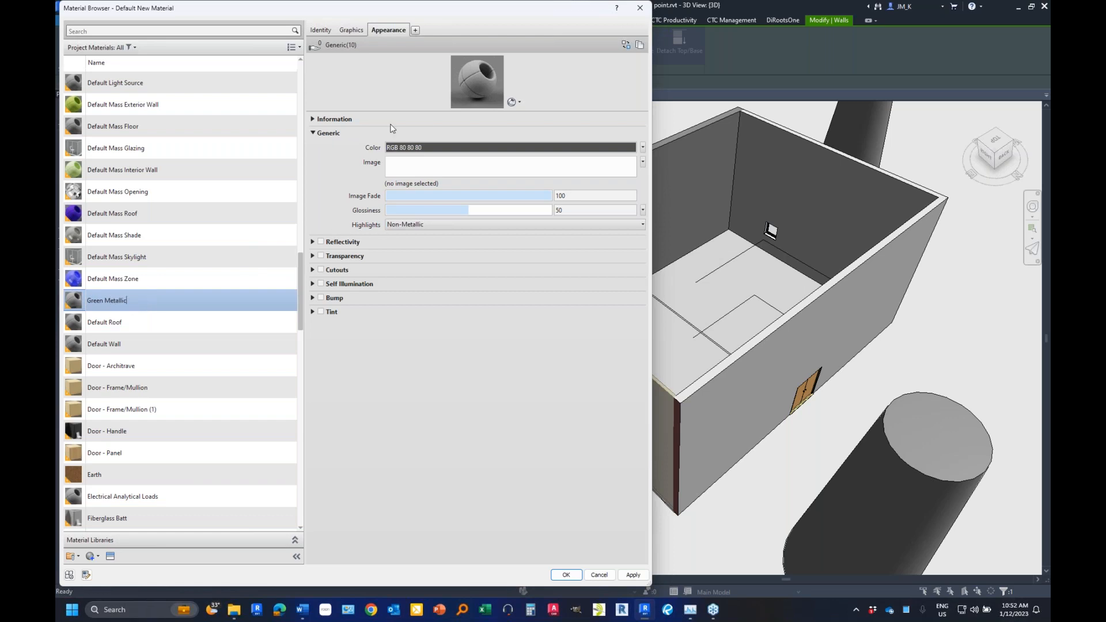
- Replace the Green Metallic material's appearance with Flaked Satin - Sea Green from the library's Metallic Paint category
left_click(110, 556)
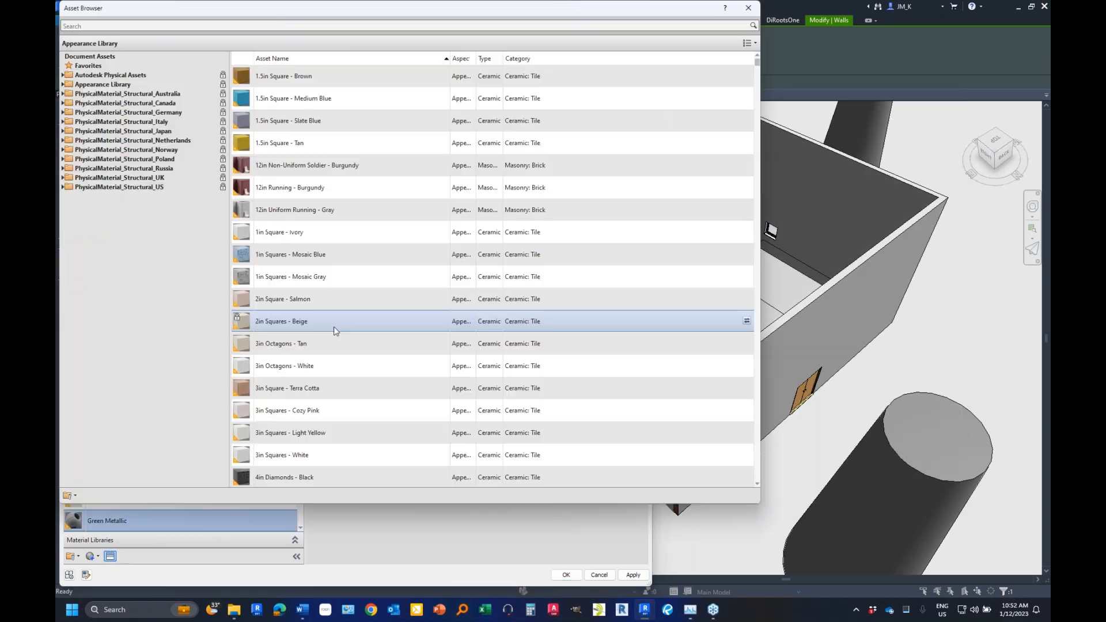
left_click(63, 85)
left_click(95, 197)
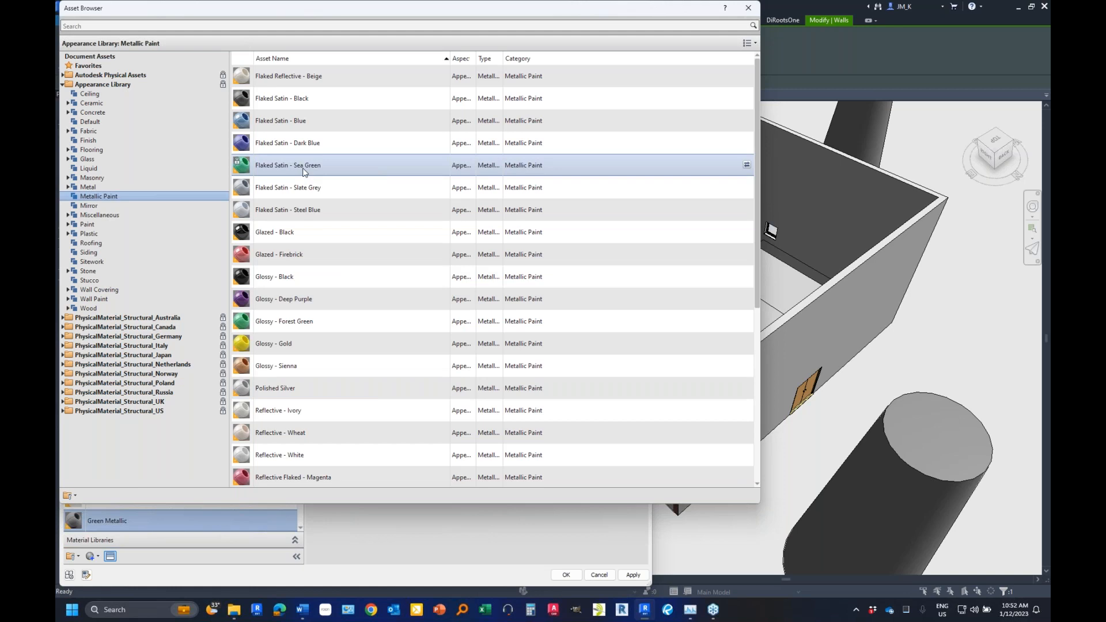
left_click(748, 10)
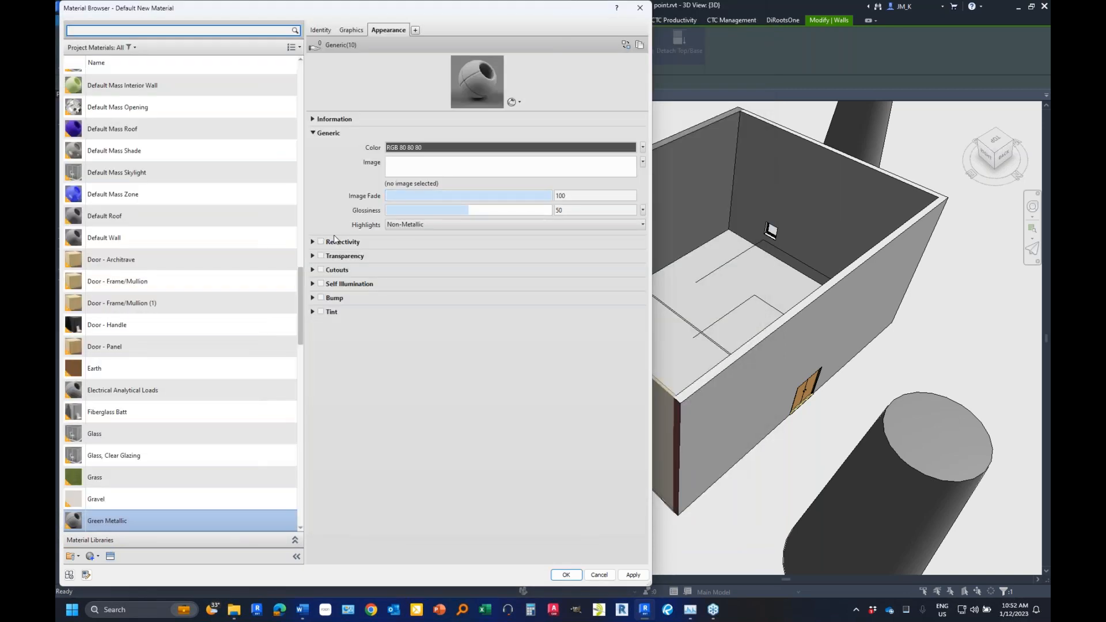
left_click(110, 556)
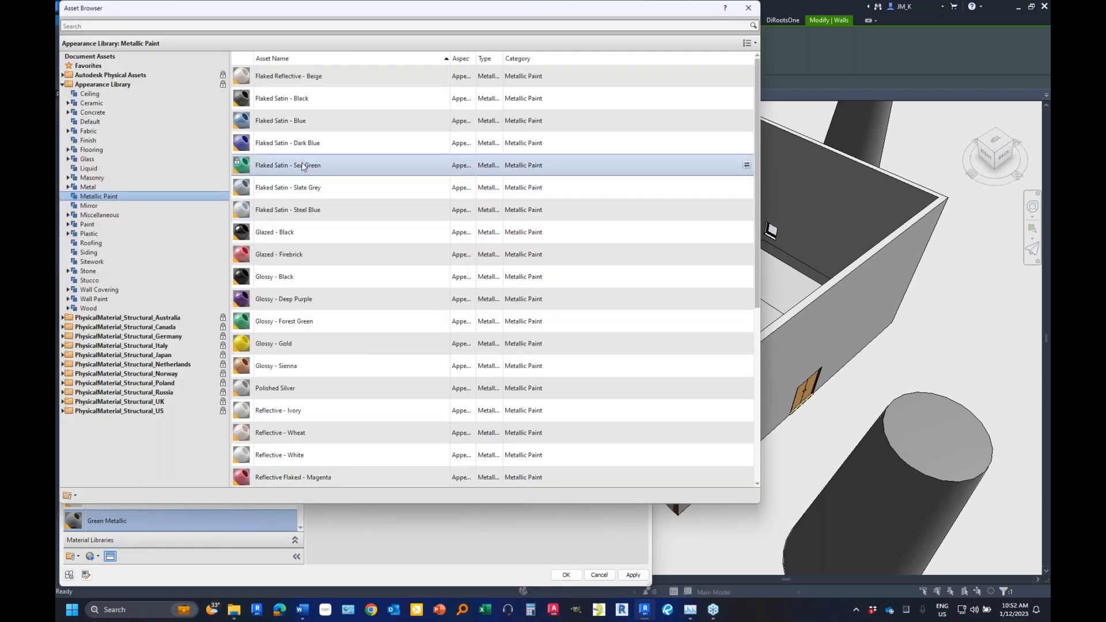
left_click(748, 10)
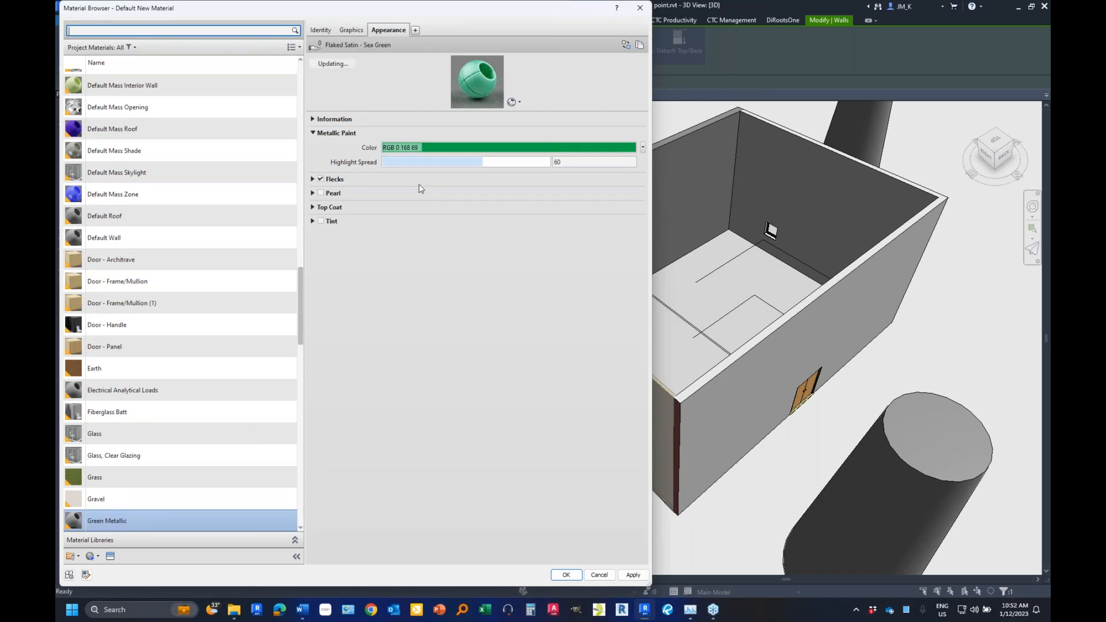
- Enlarge the appearance preview and set the metallic paint's flecks to yellow RGB 255 255 0 with a size of 23.7
left_click_drag(398, 111, 396, 338)
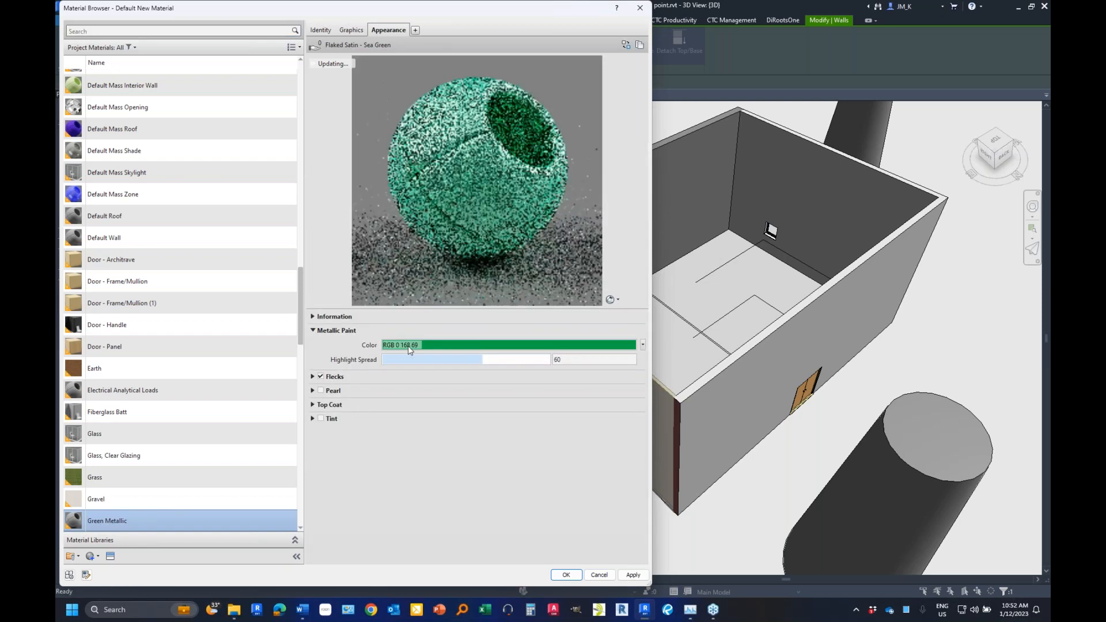
left_click(313, 376)
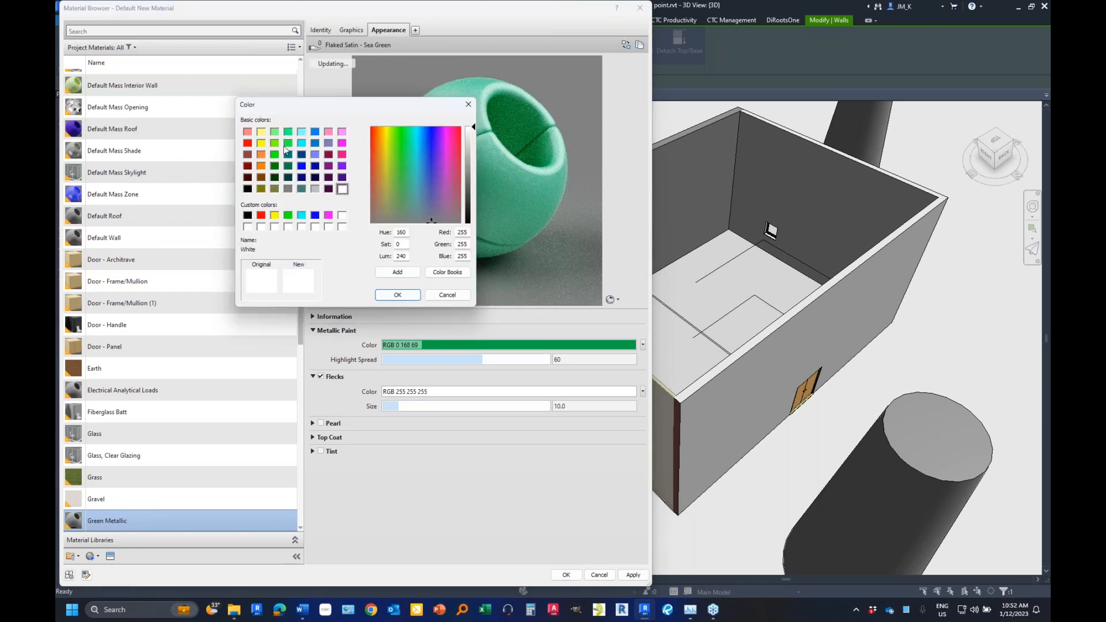
left_click(261, 143)
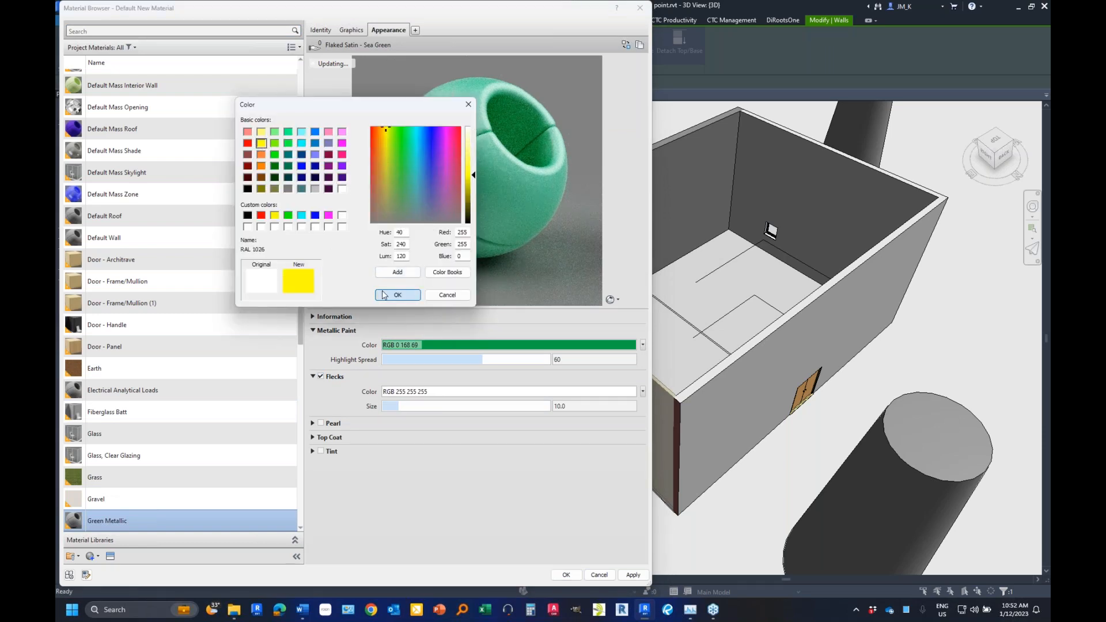
left_click(398, 294)
left_click_drag(395, 406, 421, 410)
- Change the appearance preview scene to Torus
left_click(610, 300)
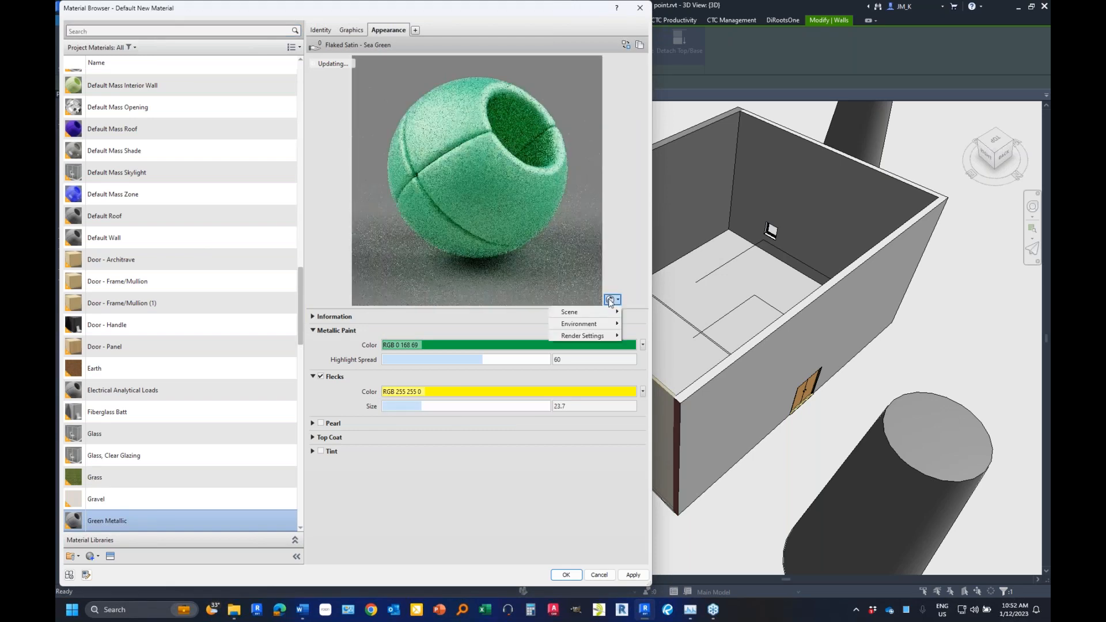
mouse_move(596, 310)
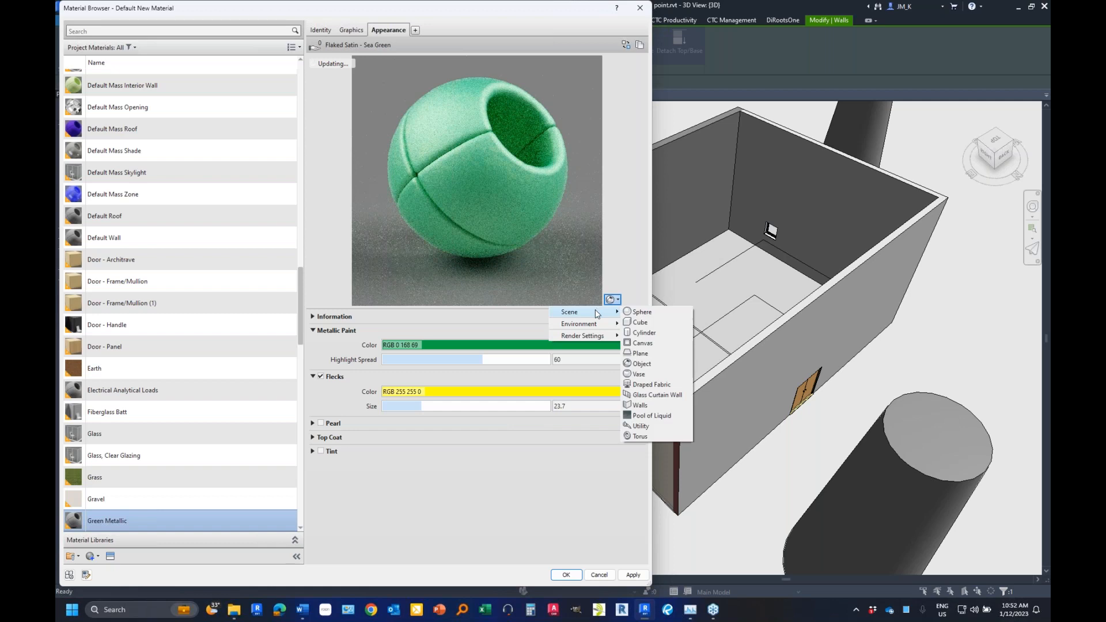
left_click(639, 436)
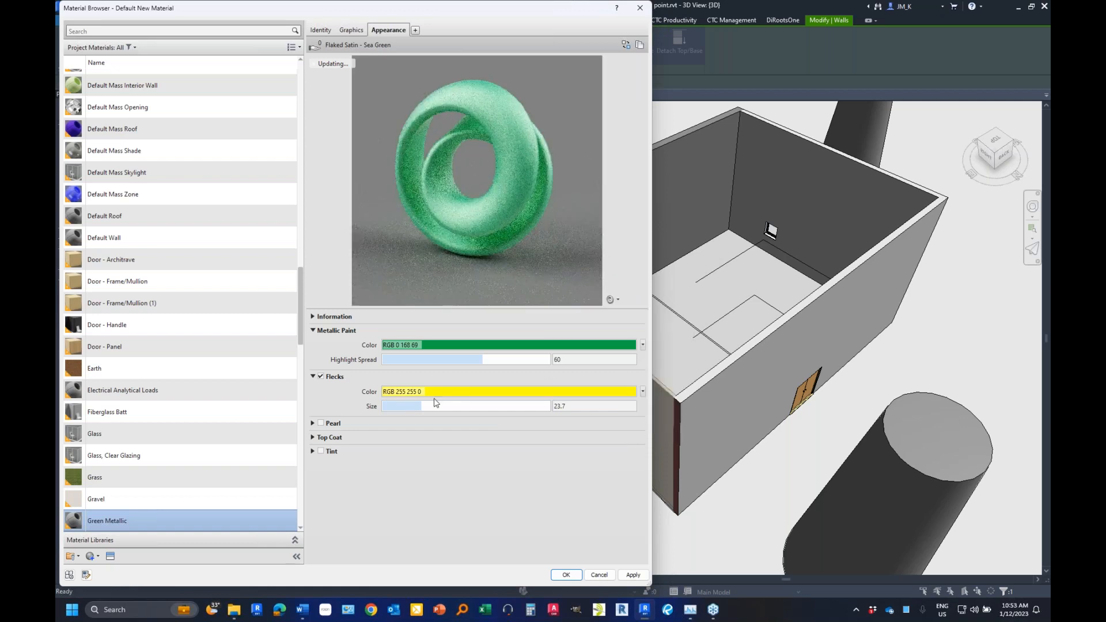
- Reduce the metallic paint's fleck size to 7.6 and enable Pearl with the Second Color type
left_click_drag(419, 411, 393, 410)
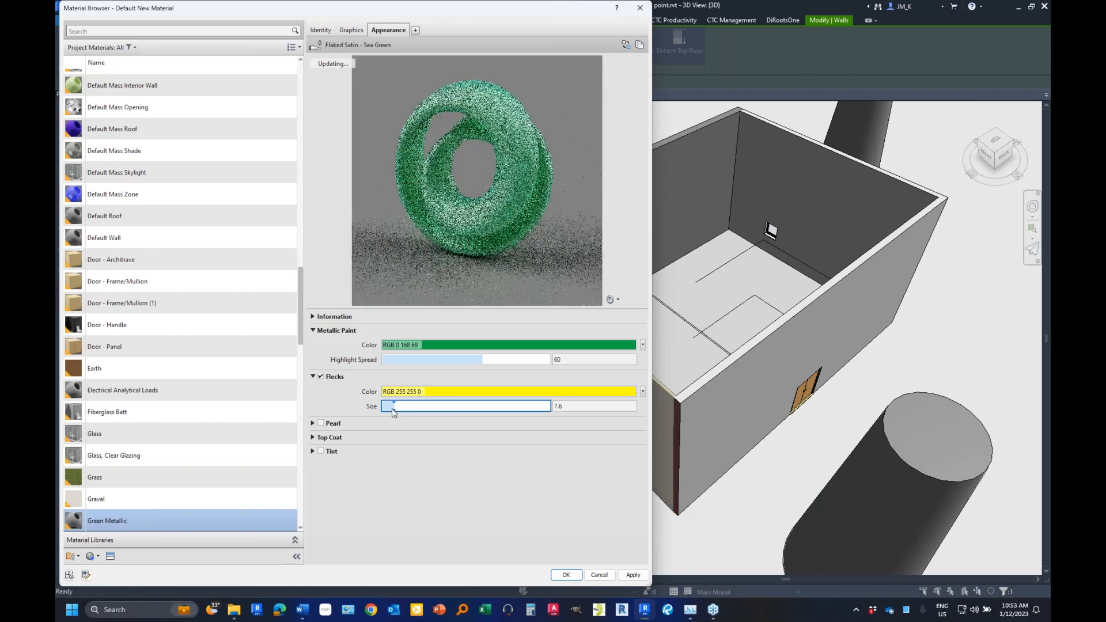
left_click(320, 424)
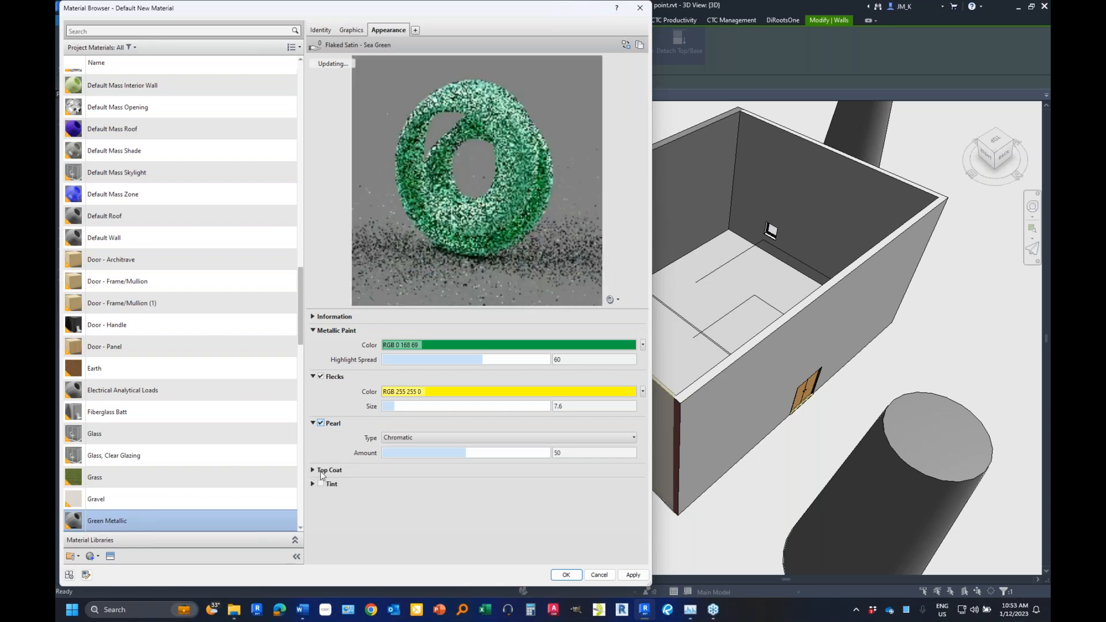
left_click(440, 437)
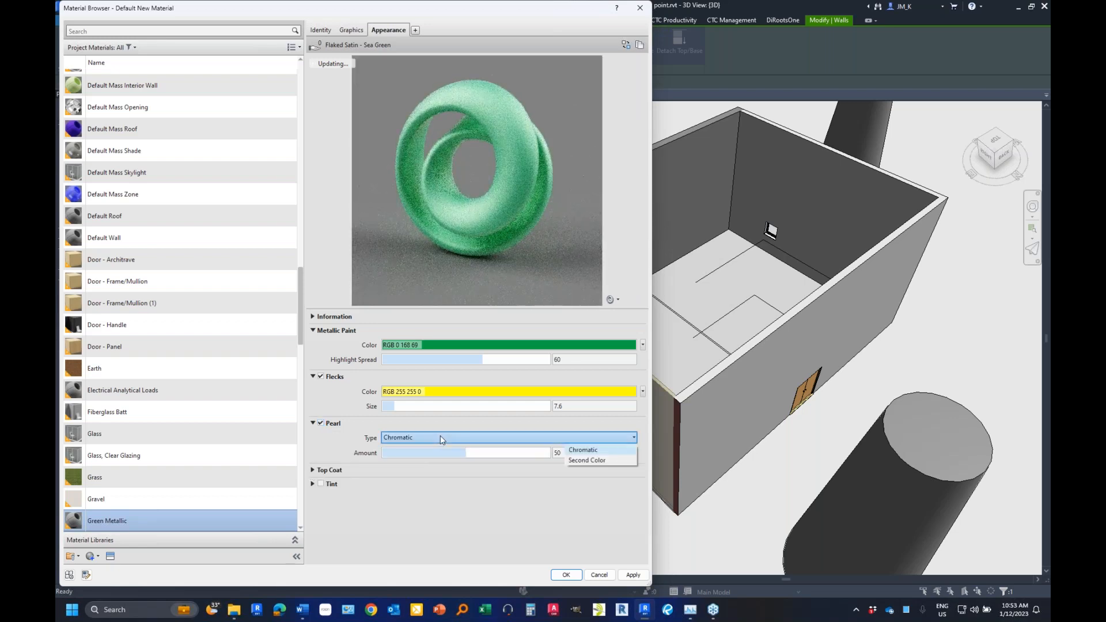
left_click(595, 459)
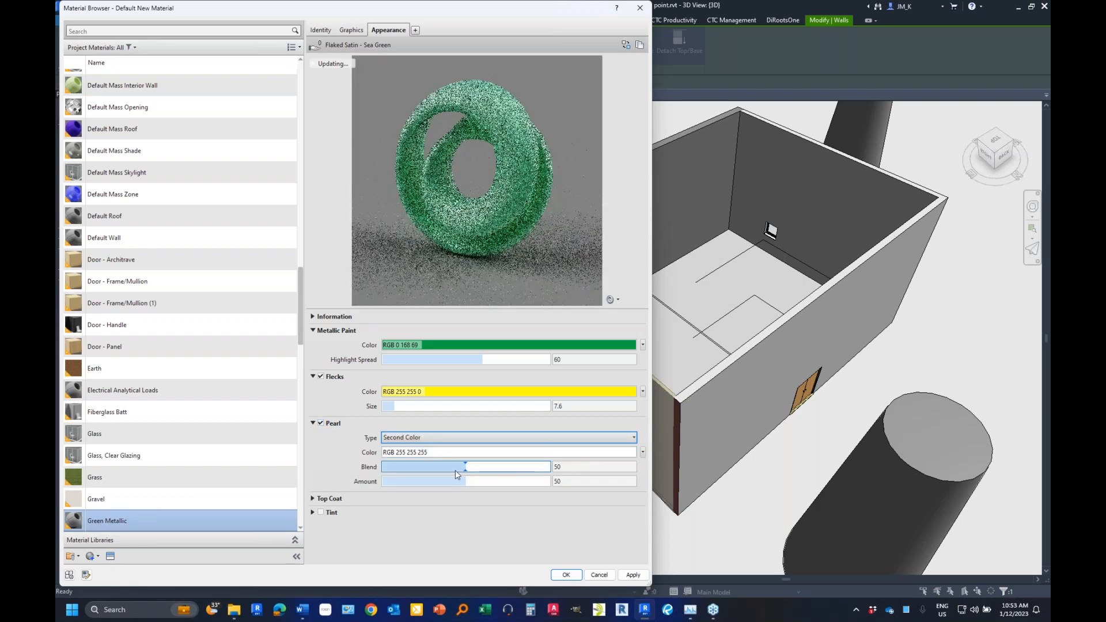
- Set the pearl colour to pink RGB 255 128 255 with a blend of 83 and an amount of 28
left_click(412, 452)
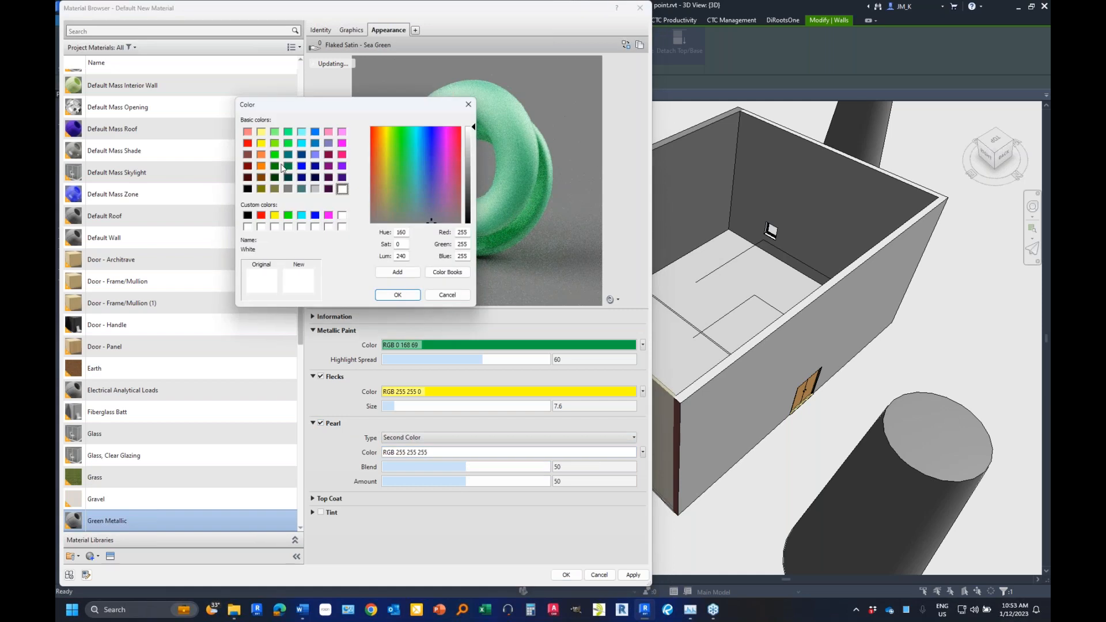
left_click(342, 132)
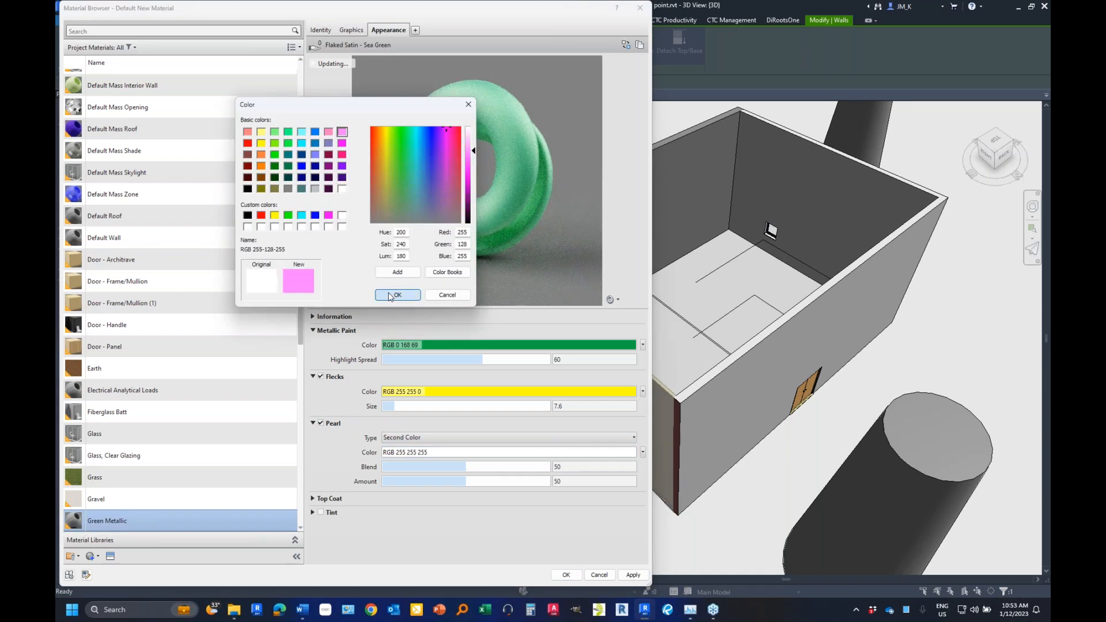
left_click(397, 294)
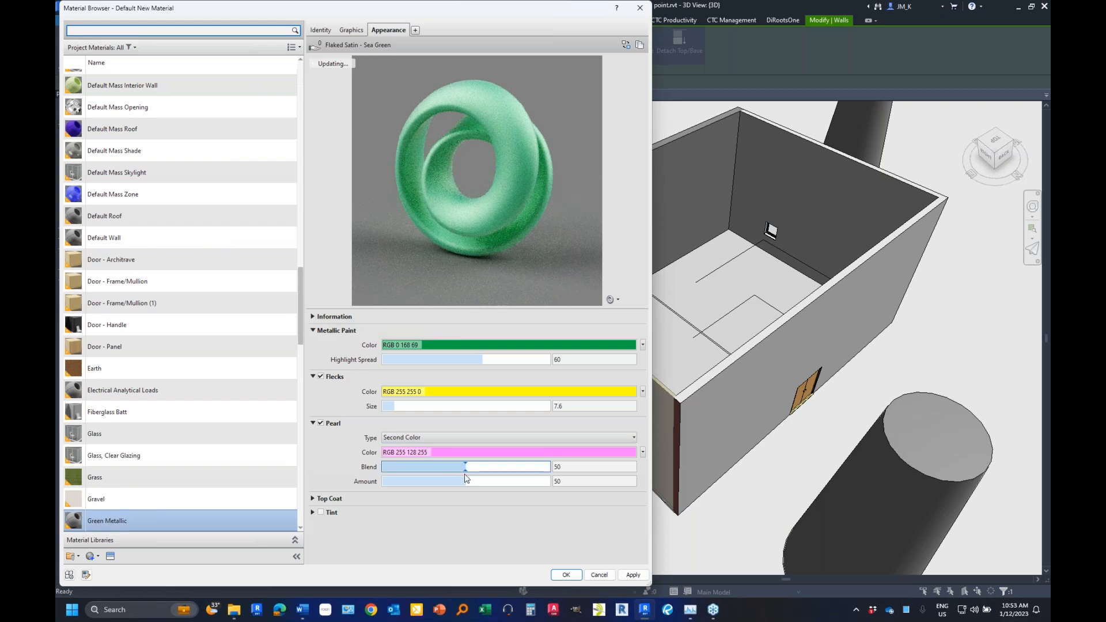
left_click_drag(466, 467, 428, 481)
- Set the Green Metallic appearance's top coat type to Car Paint
left_click(312, 512)
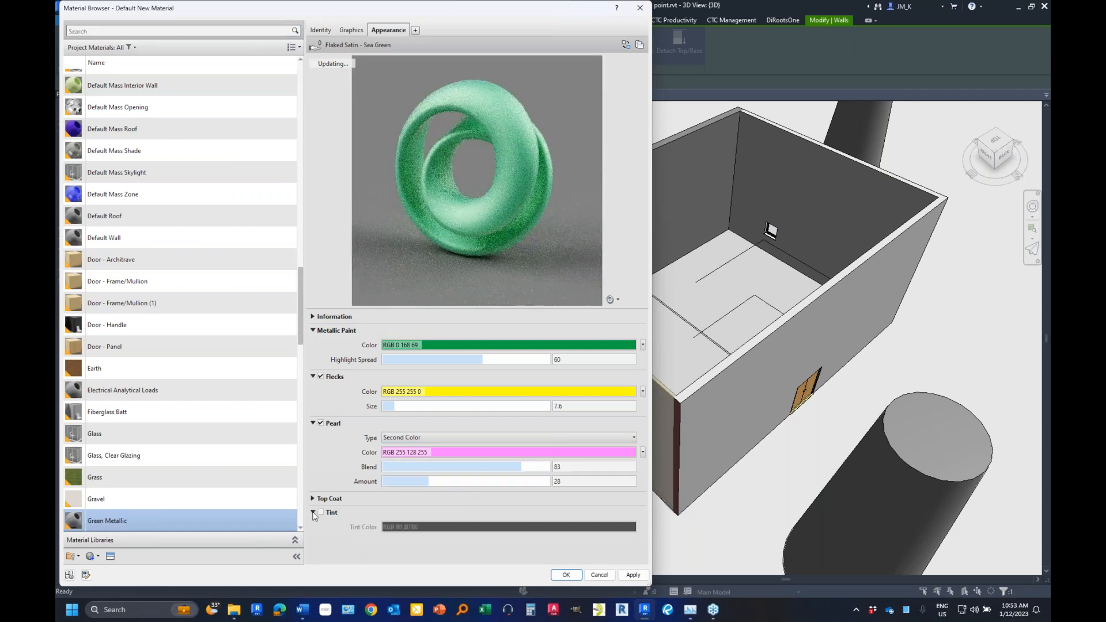
left_click(313, 499)
scroll(377, 490, "down", 1)
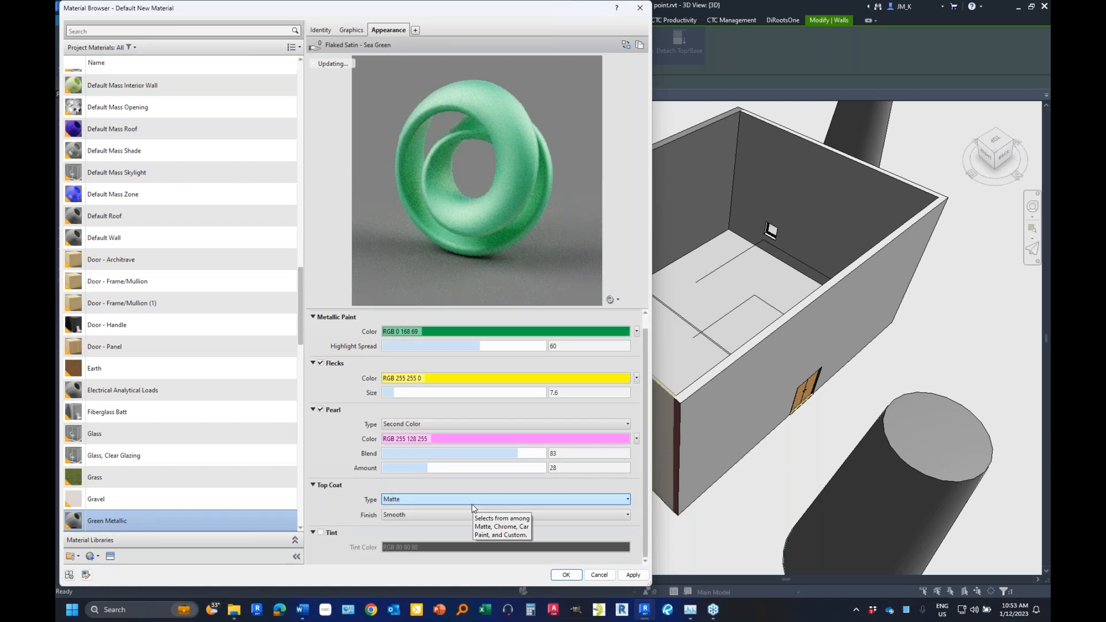
left_click(472, 500)
left_click(576, 512)
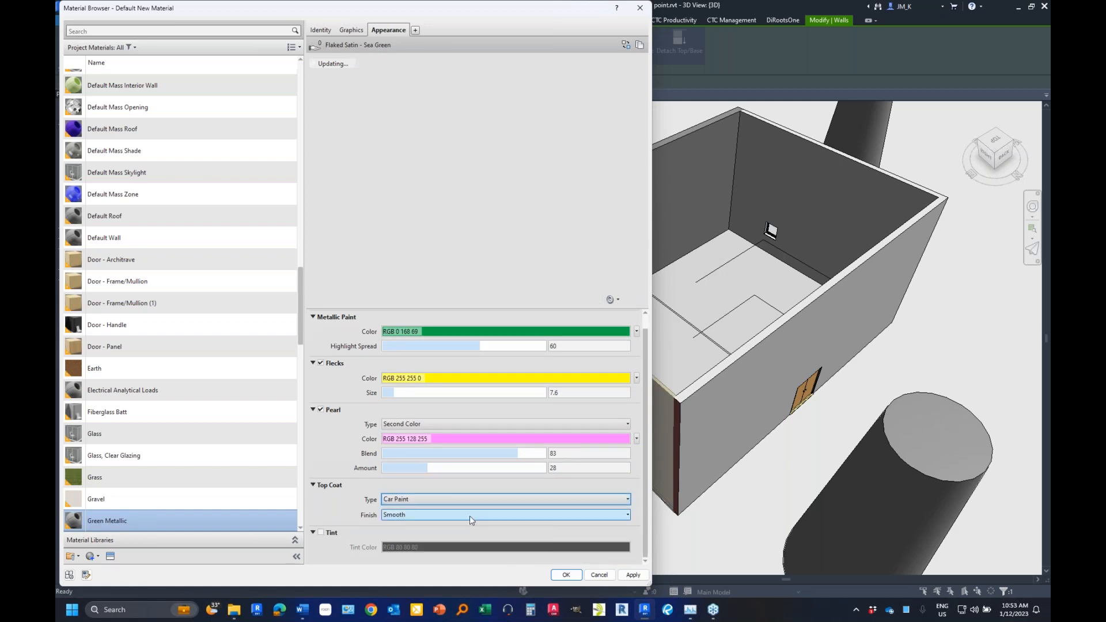
- Try the Orange Peel finish on the top coat and return it to Smooth
left_click(408, 518)
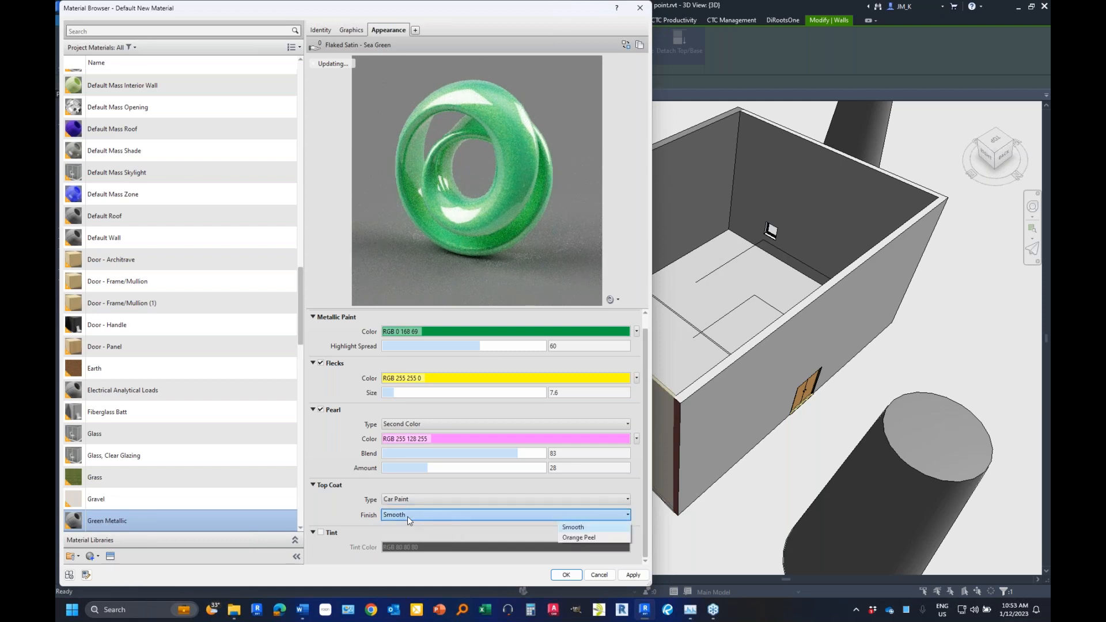
left_click(581, 539)
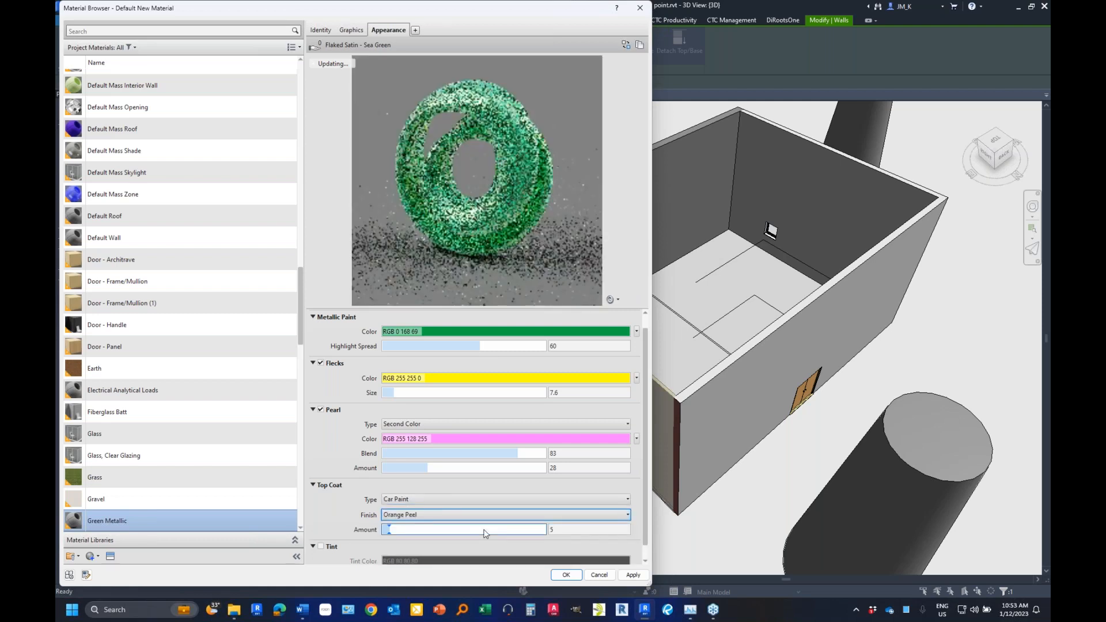
left_click(576, 514)
left_click(571, 527)
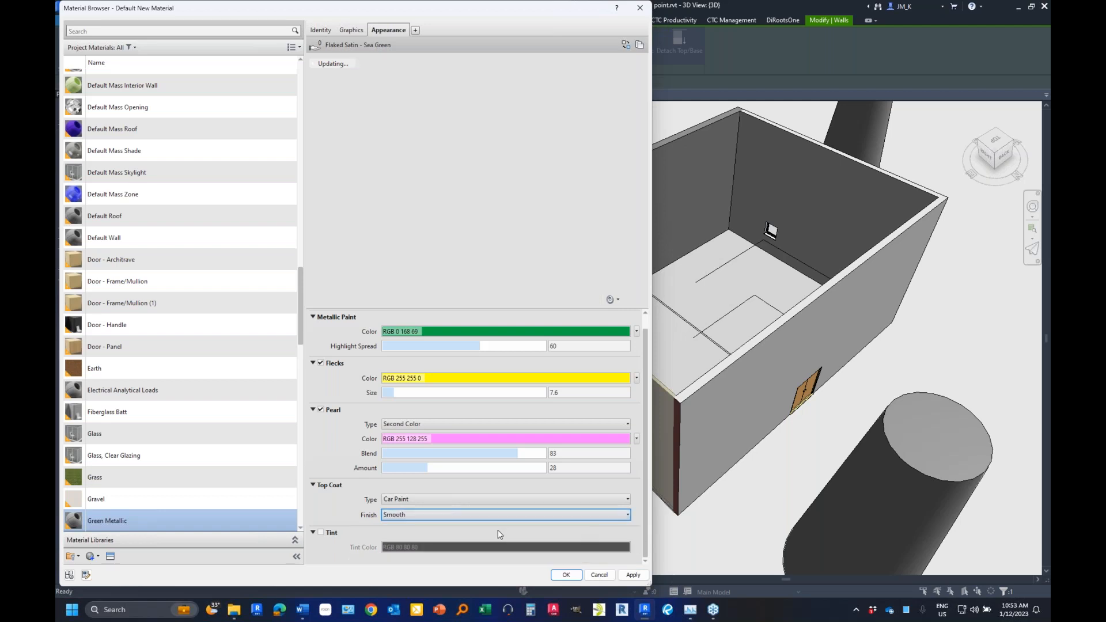
- Give the top coat an Orange Peel finish with an amount of 2
left_click(395, 515)
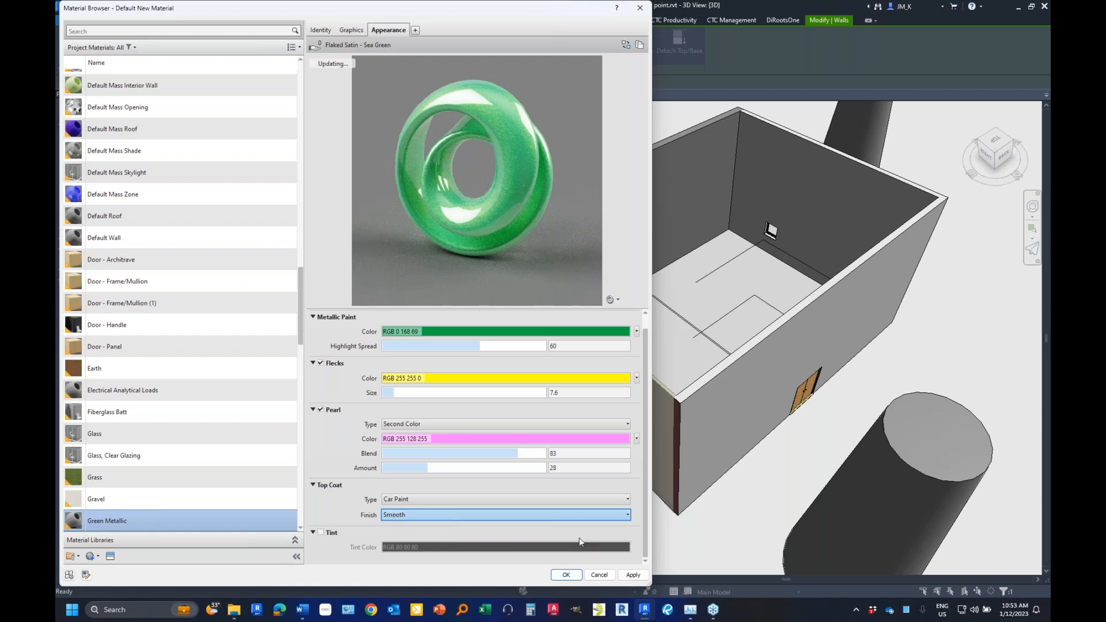
left_click(579, 538)
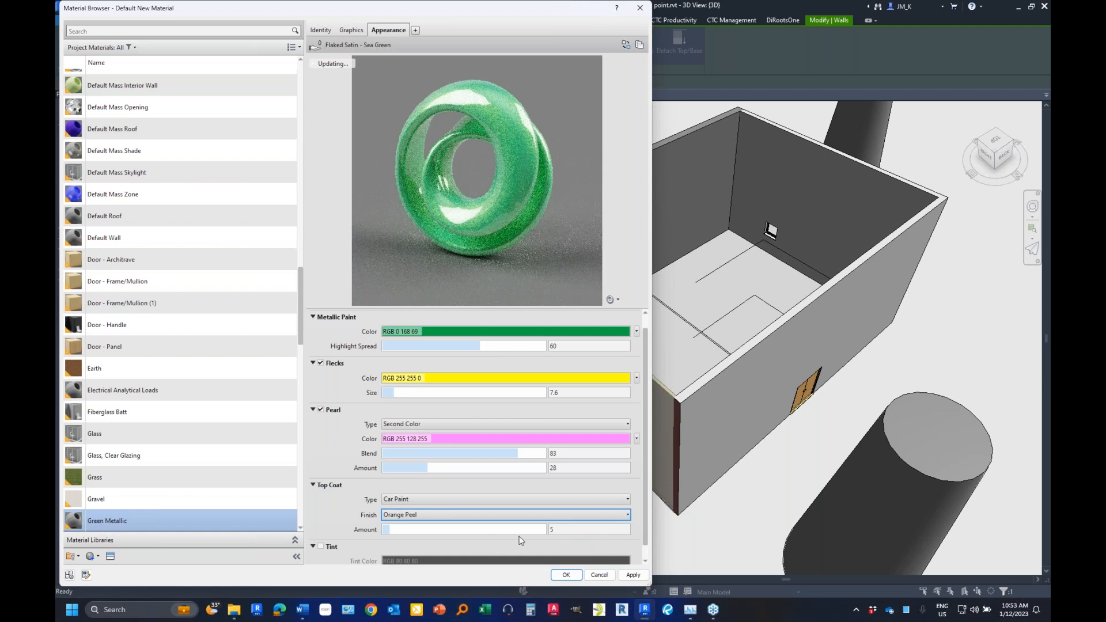
left_click(549, 530)
type("1")
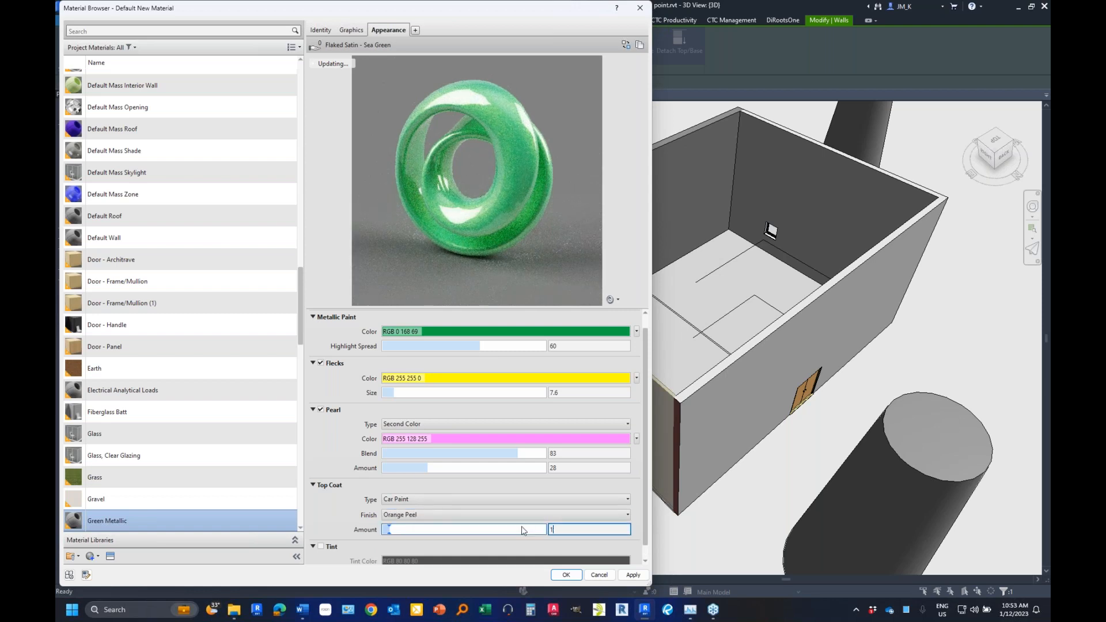
left_click(324, 448)
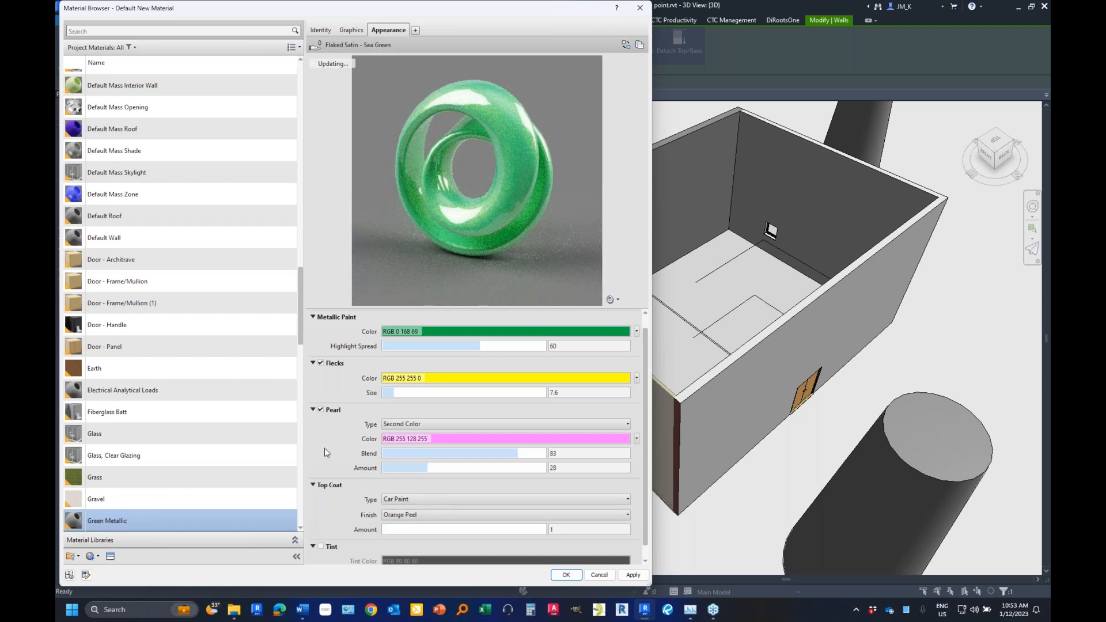
scroll(394, 516, "down", 1)
left_click(387, 516)
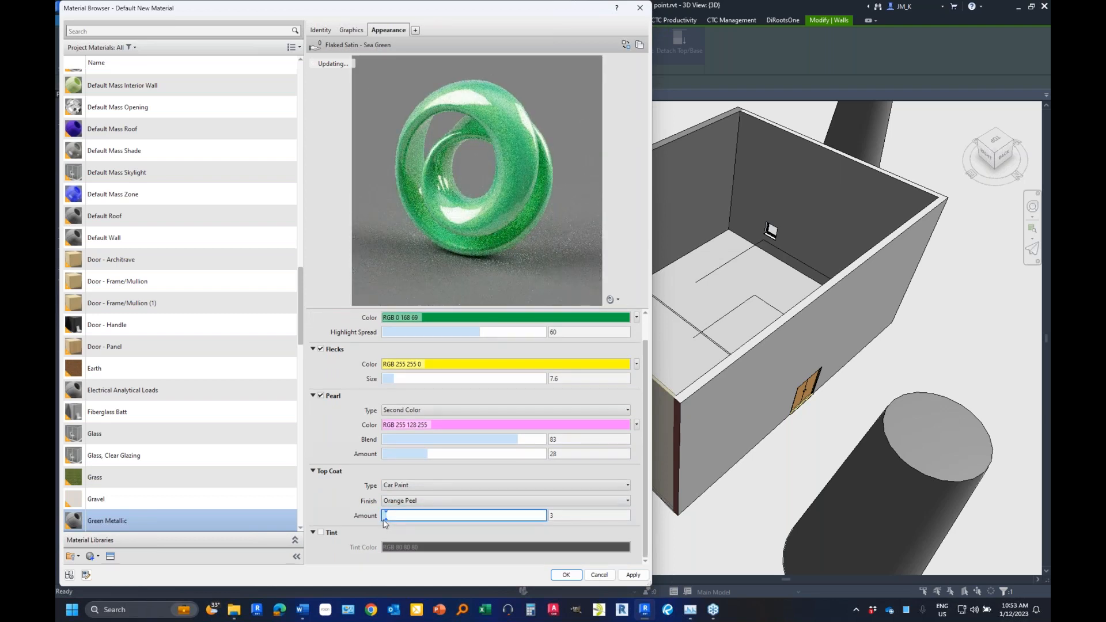
left_click(385, 518)
- Toggle the material's tint on and off to compare its effect in the preview, leaving it enabled
left_click(321, 533)
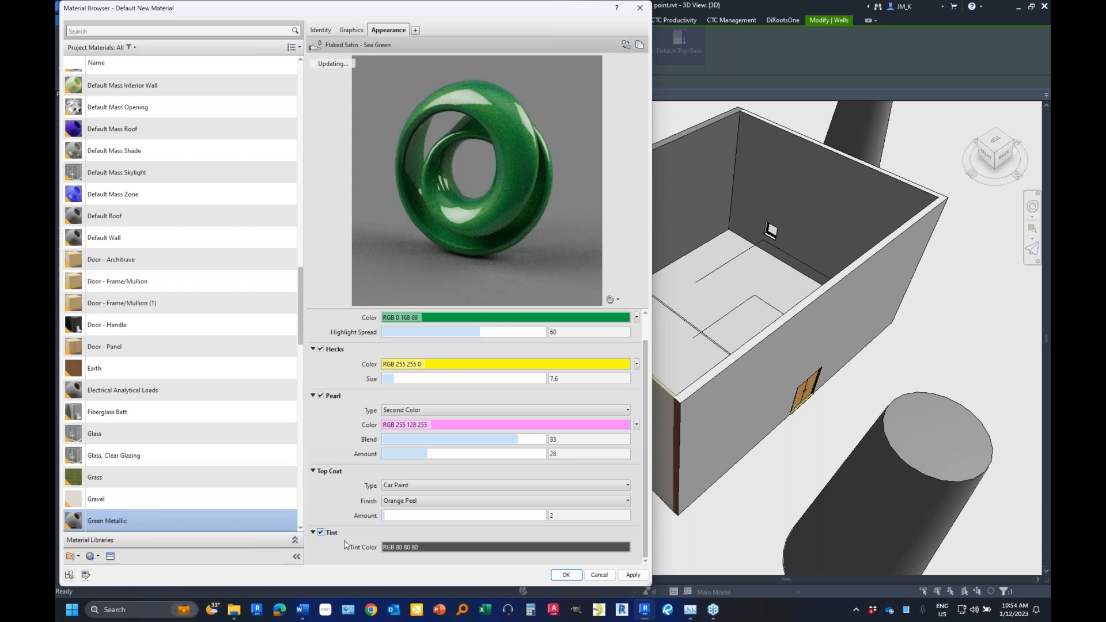
left_click(321, 534)
left_click(321, 534)
left_click(321, 534)
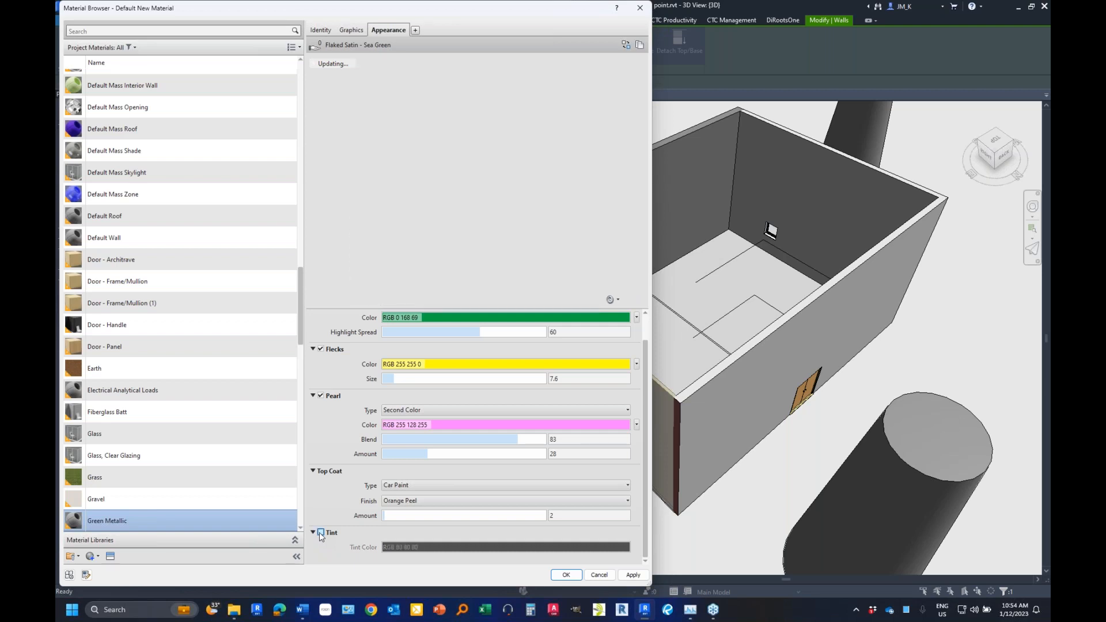
left_click(321, 534)
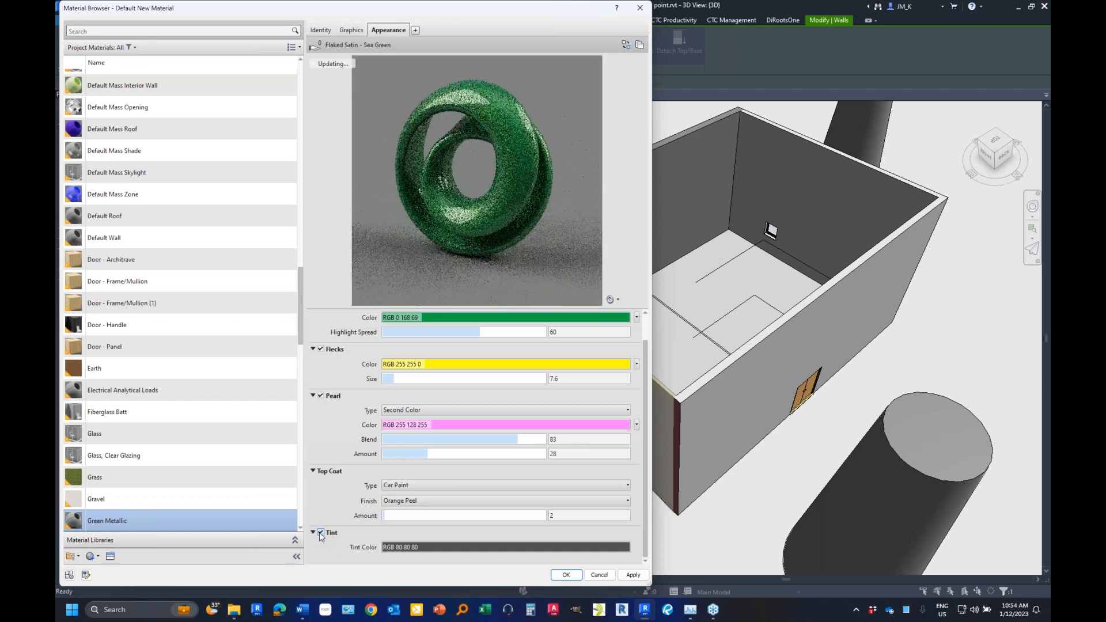
- Set the tint colour to blue RGB 0 128 255
left_click(419, 547)
left_click(315, 132)
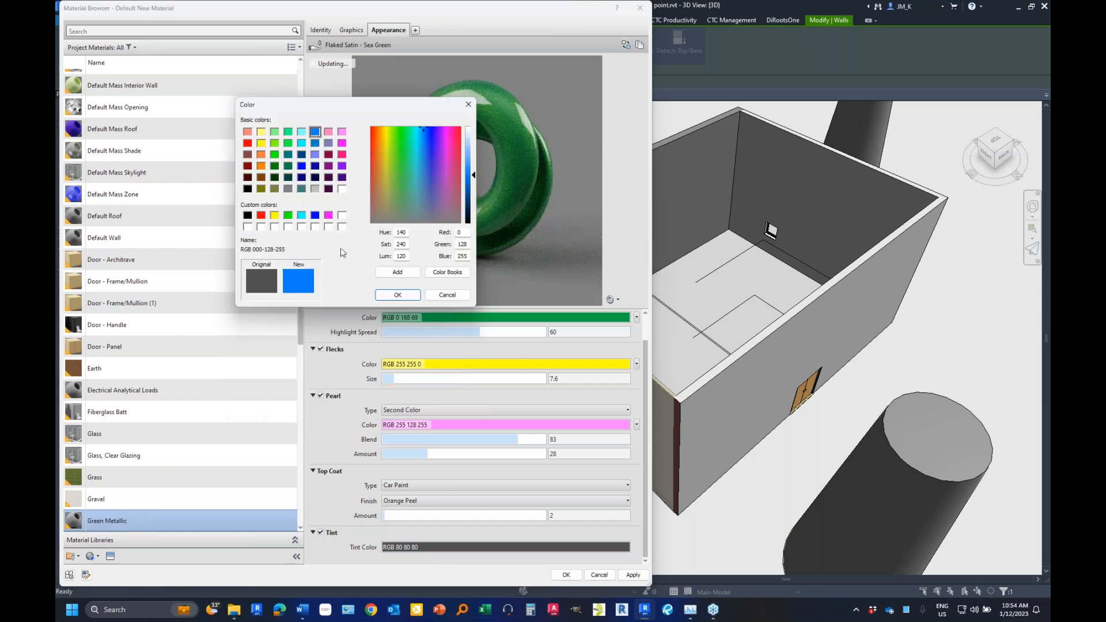
left_click(397, 295)
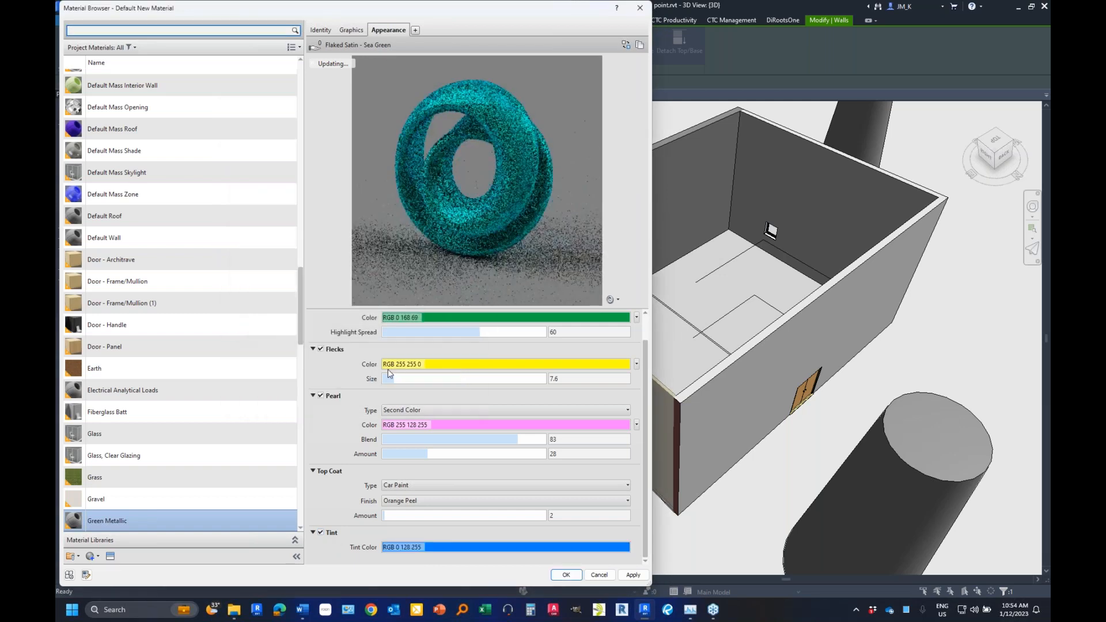
- Try a yellow RGB 255 255 0 tint on the material and turn the tint off
left_click(403, 550)
left_click(275, 215)
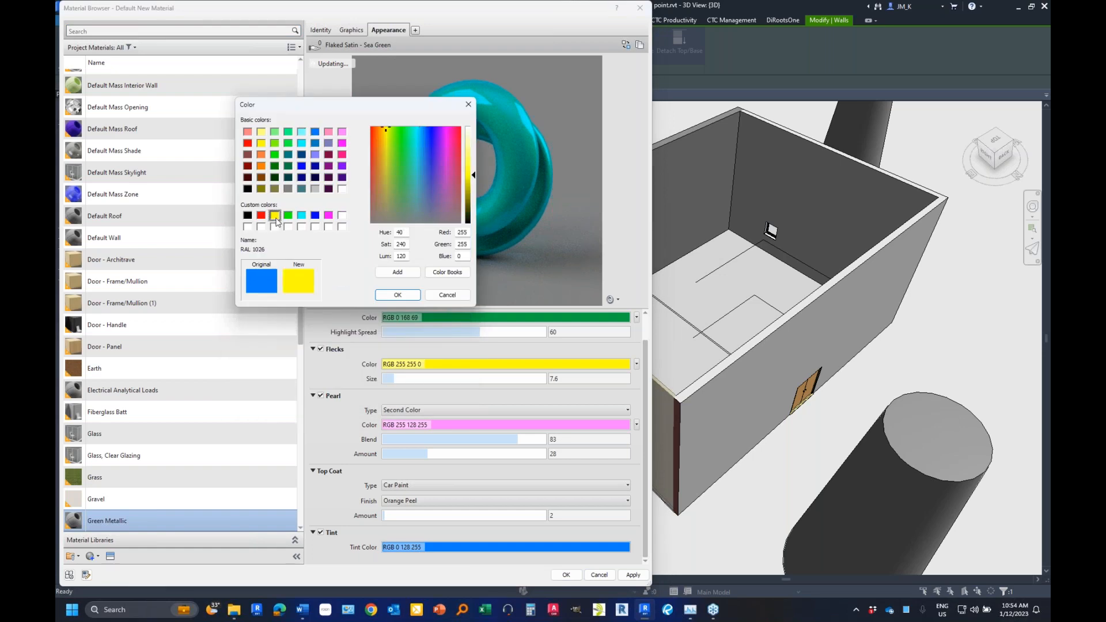
left_click(387, 295)
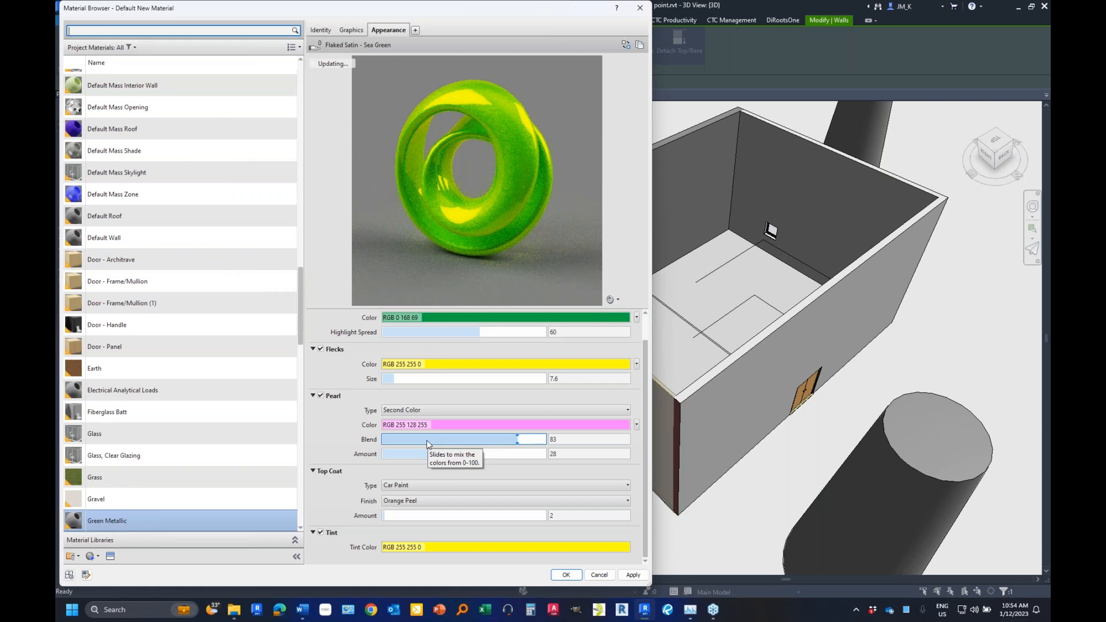
left_click(321, 532)
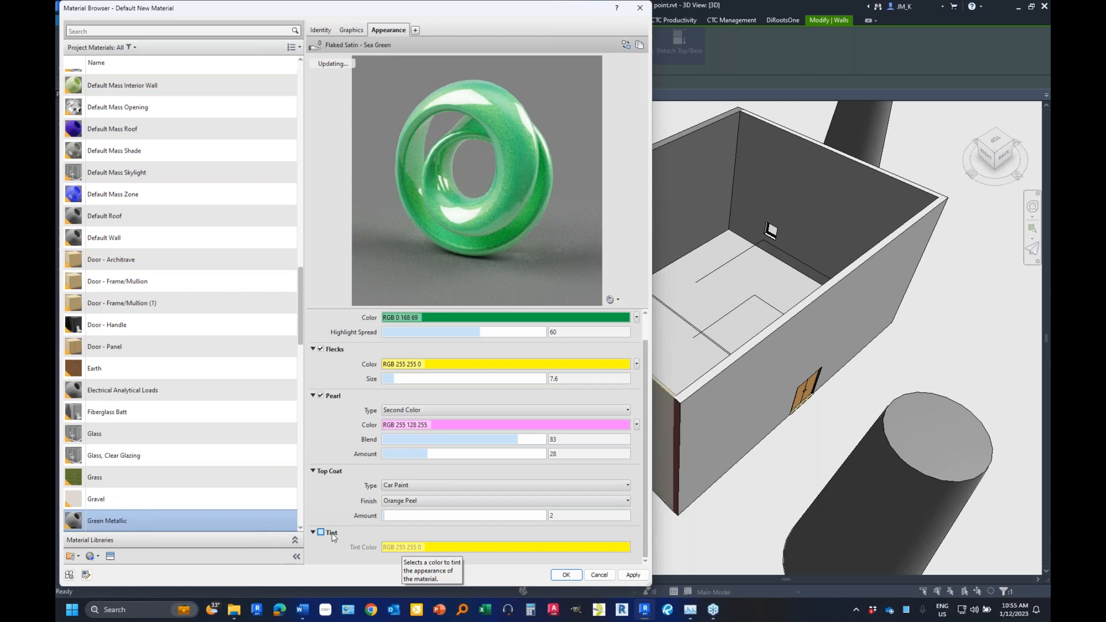
- Accept the Green Metallic material and the wall type changes, resolving the error by deleting the Windows_Sgl_Plain 910x910mm type
left_click(566, 575)
left_click(432, 295)
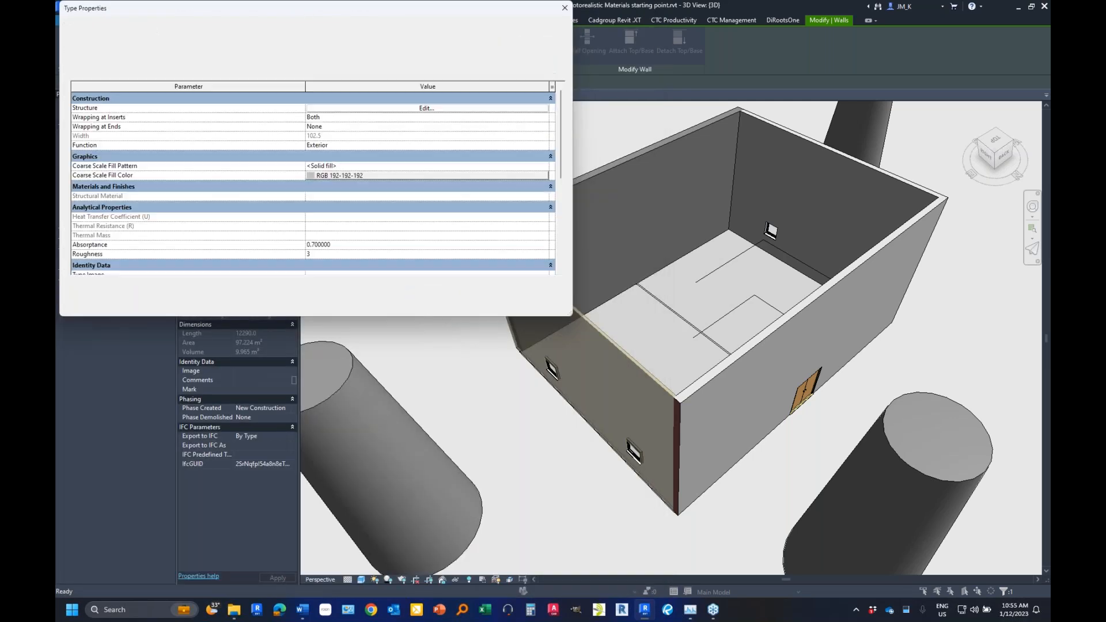
left_click(449, 301)
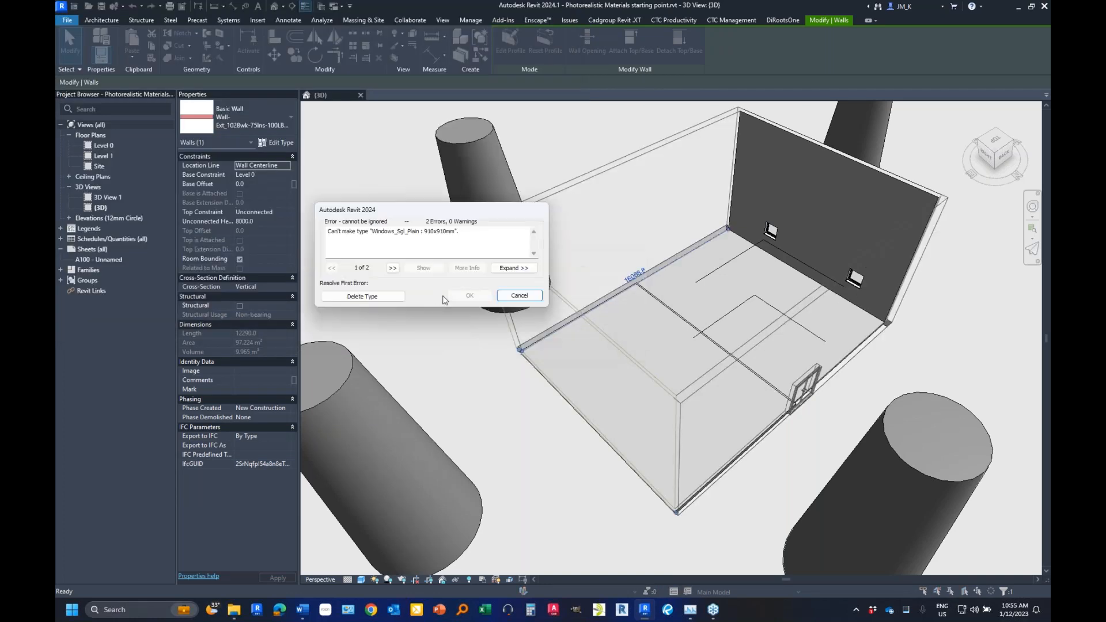
left_click(363, 296)
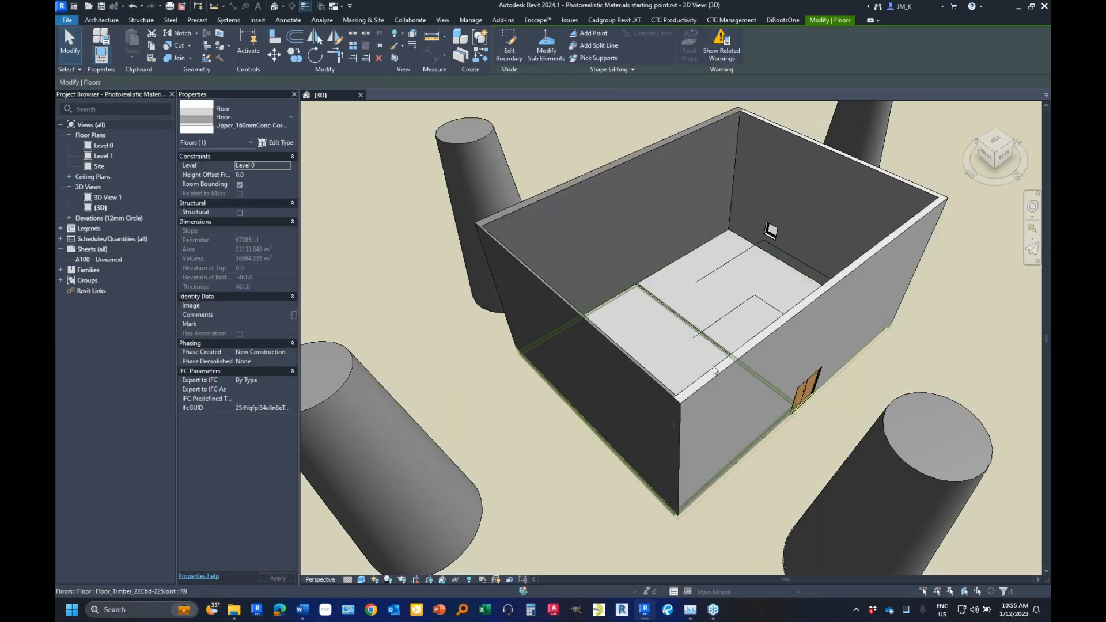
- Display the 3D view with realistic material textures and clear the floor selection
scroll(452, 354, "up", 5)
left_click(362, 580)
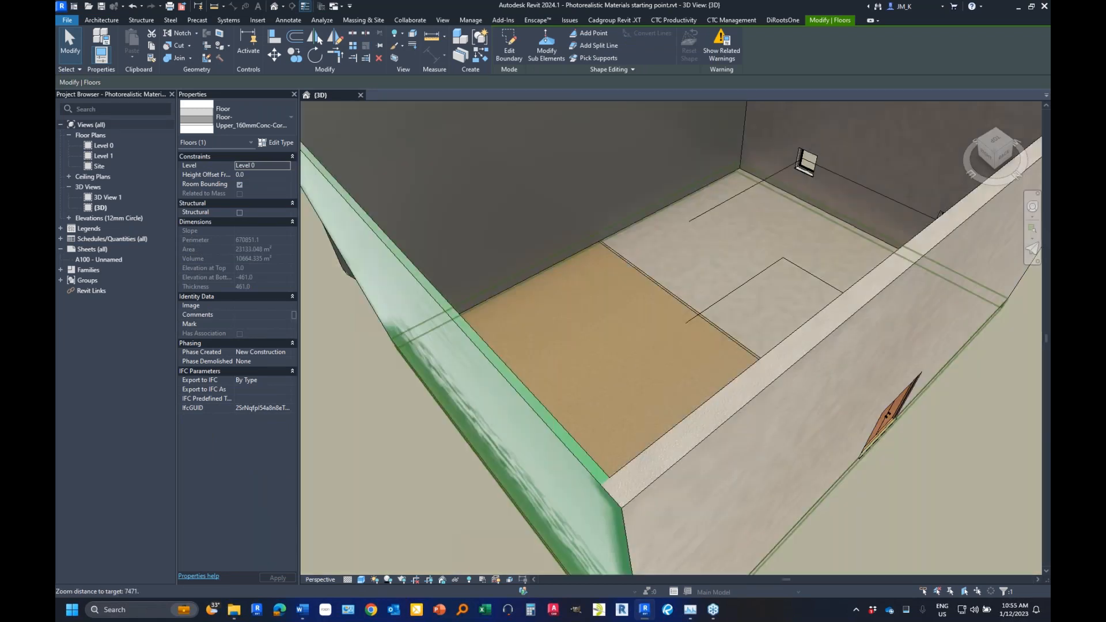
key("Escape")
- Examine the interior walls of the building close up to check how the carbon fibre surface renders
scroll(490, 368, "down", 3)
scroll(516, 185, "up", 5)
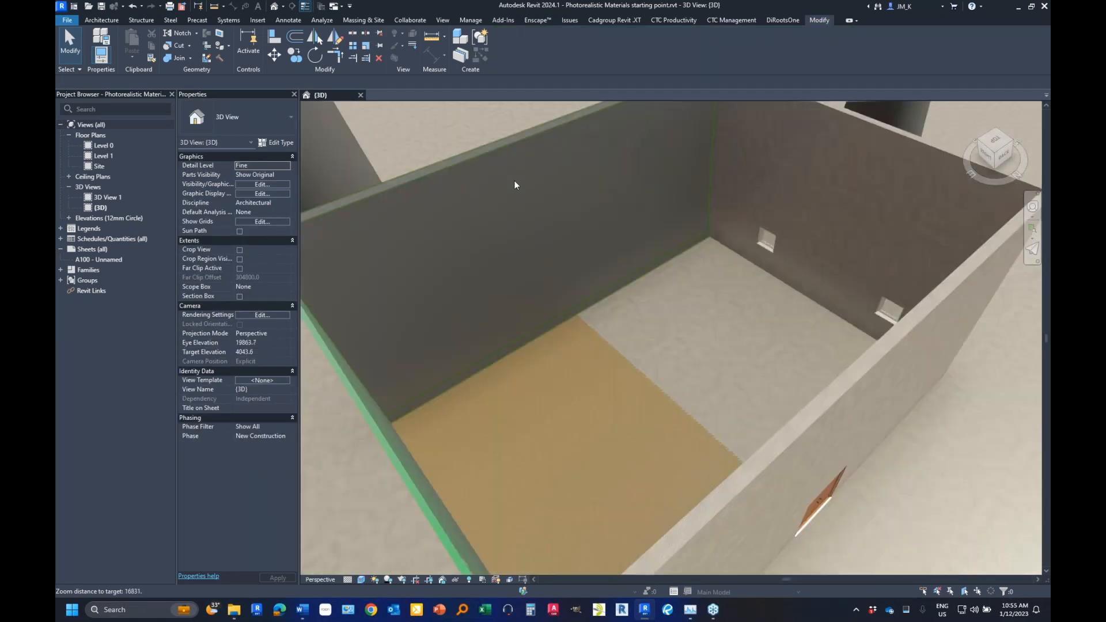
middle_click_drag(517, 185, 525, 266)
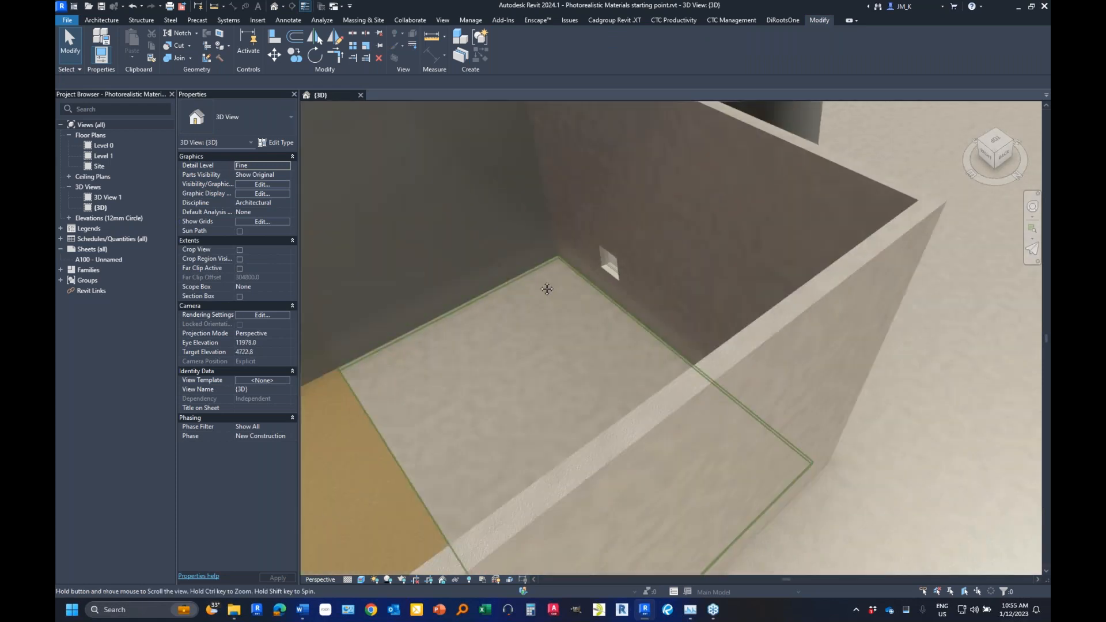
scroll(516, 301, "up", 5)
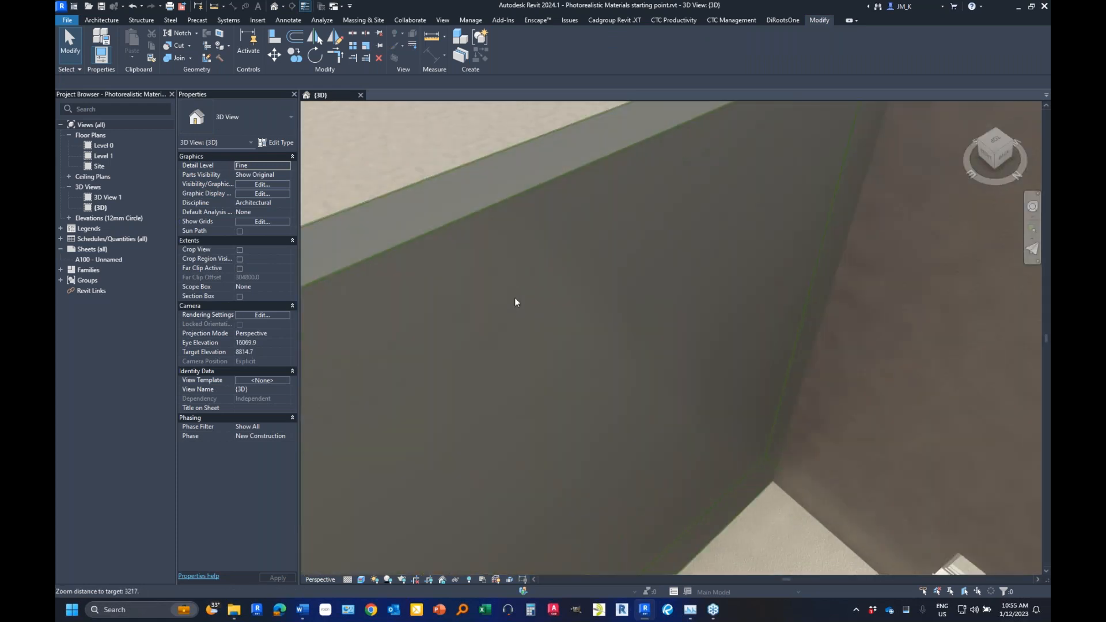
scroll(516, 302, "up", 5)
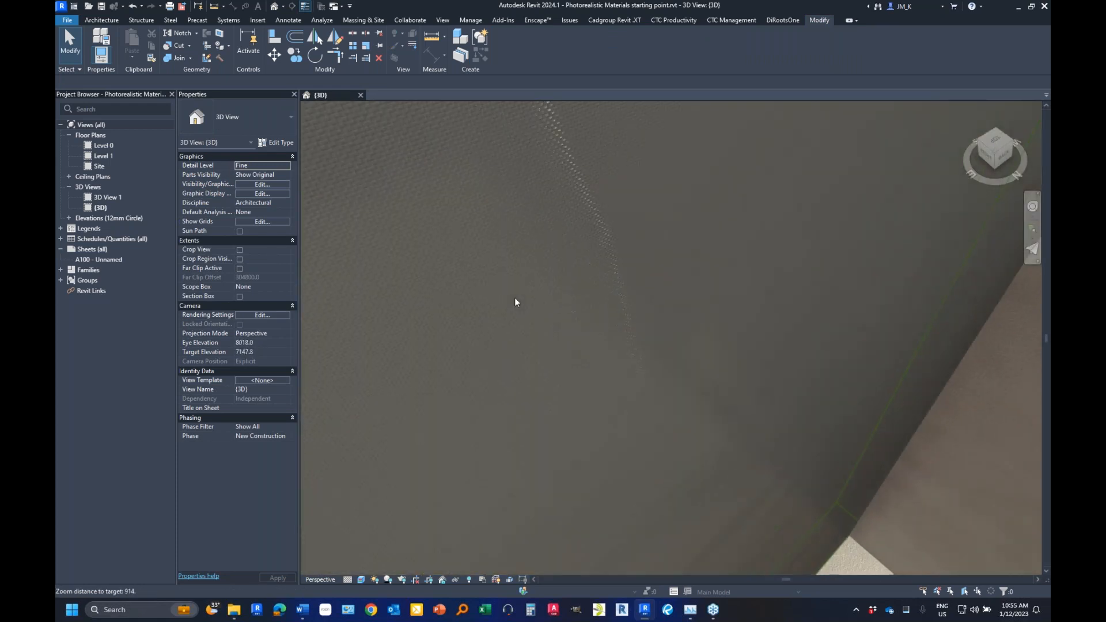
scroll(515, 302, "up", 3)
scroll(514, 304, "down", 4)
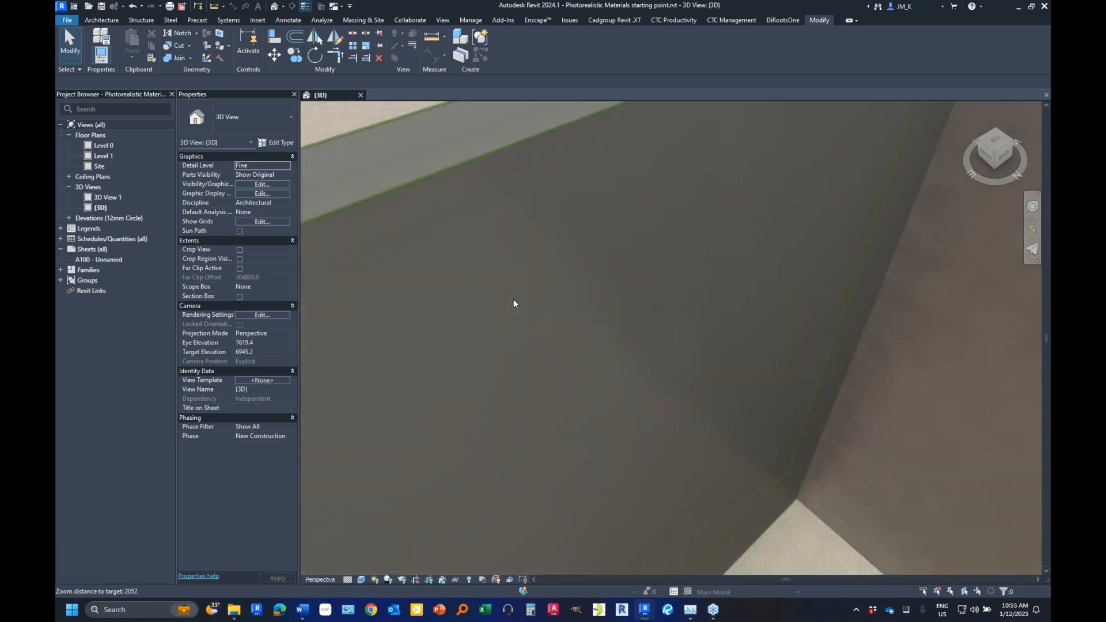
- Open the material of the 22 mm finish layer in the timber floor type's structure for editing
scroll(515, 304, "down", 10)
middle_click_drag(498, 416, 623, 329, "shift")
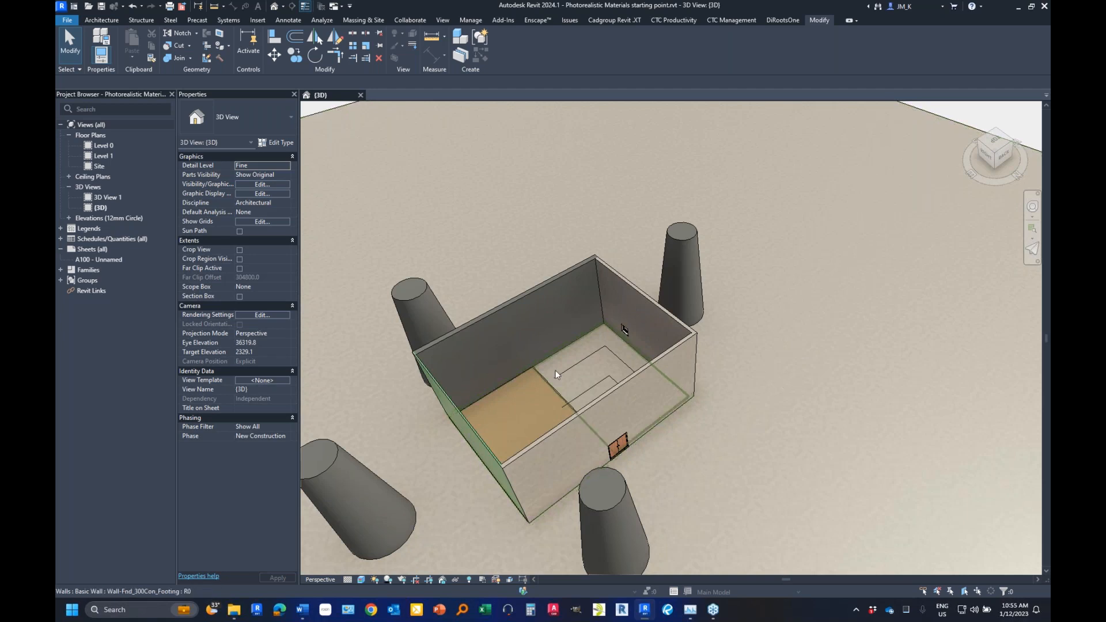
left_click(526, 392)
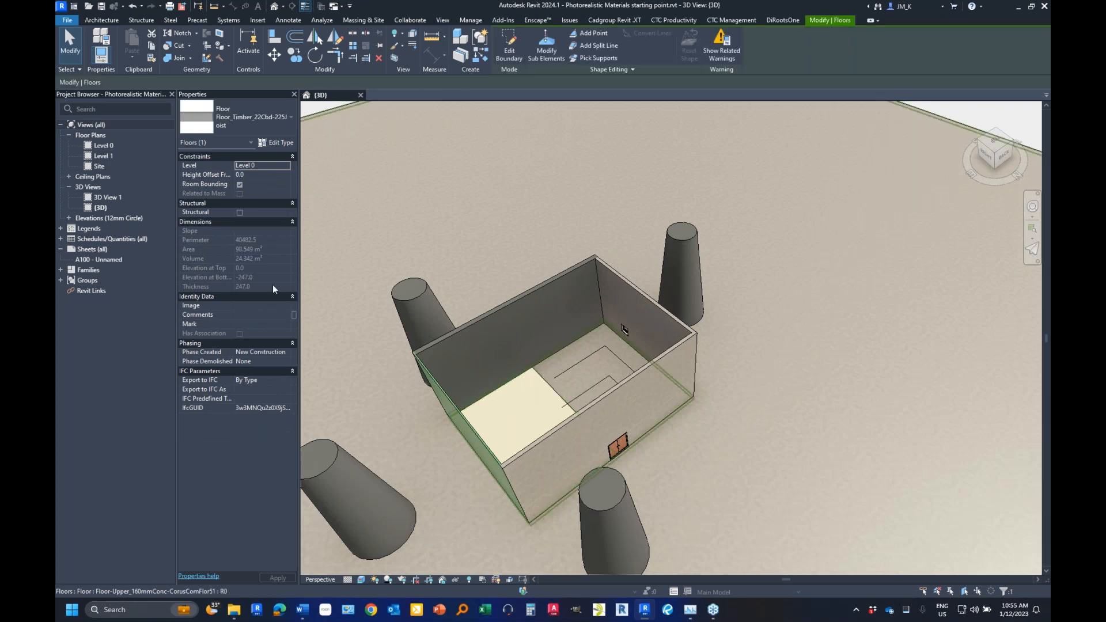
left_click(277, 142)
left_click(280, 103)
left_click(281, 101)
left_click(281, 99)
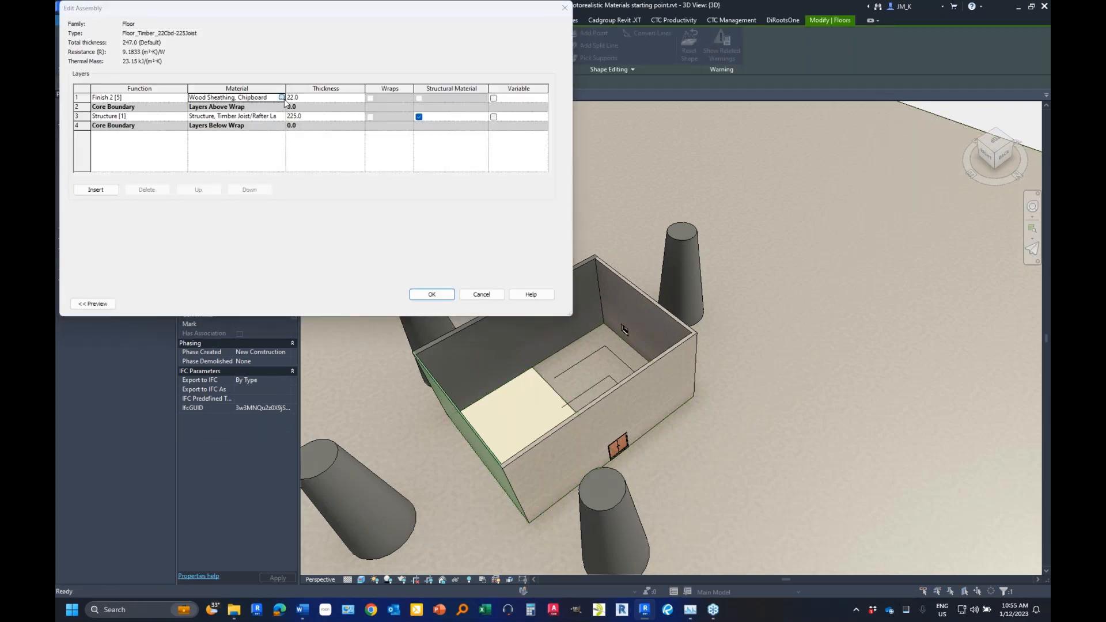
left_click(92, 556)
left_click(489, 498)
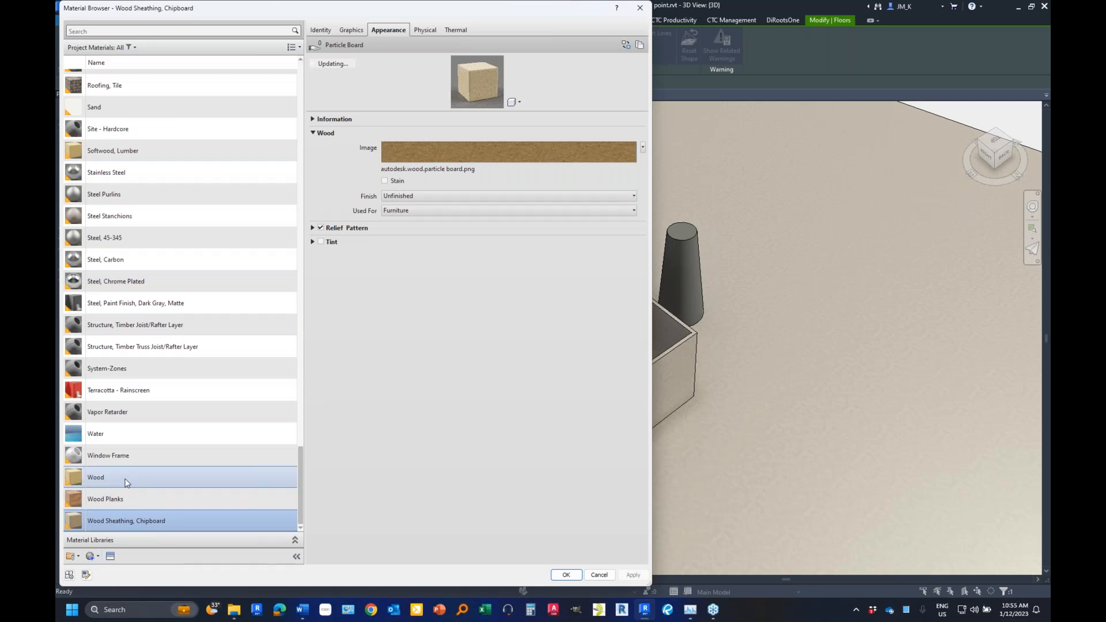
- Duplicate the Wood Planks material together with its assets
scroll(178, 365, "up", 8)
scroll(157, 416, "down", 8)
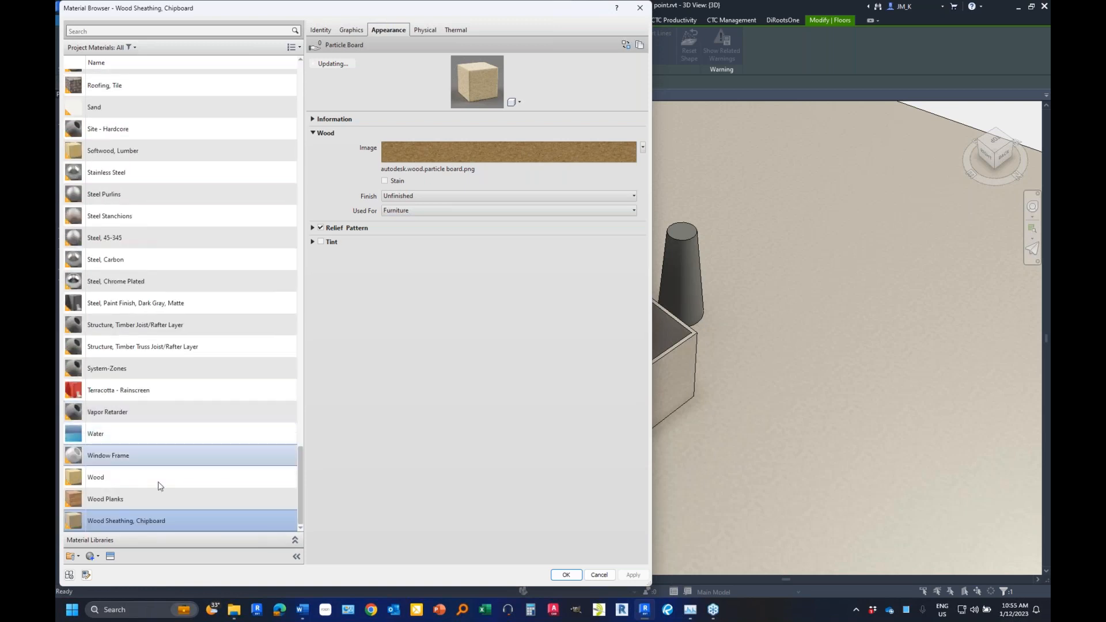
left_click(121, 500)
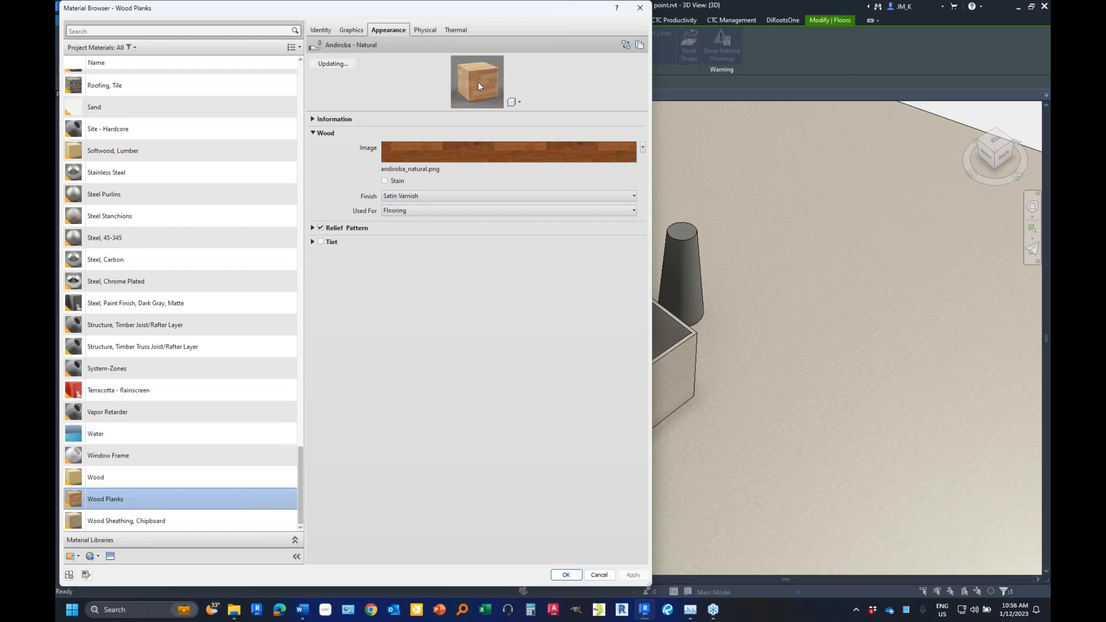
right_click(95, 500)
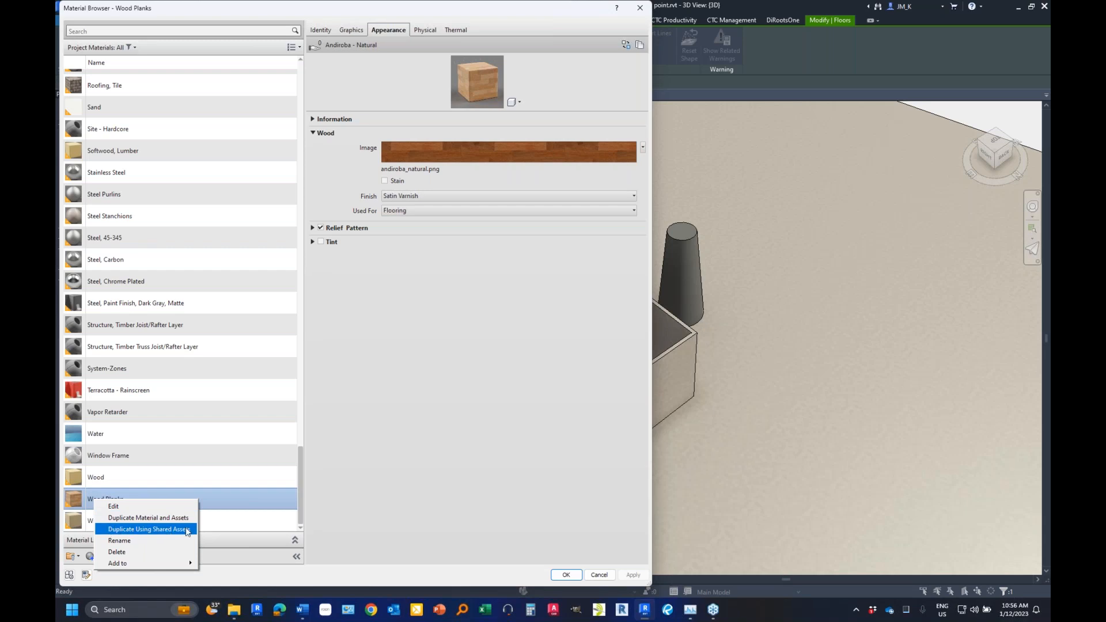
left_click(151, 518)
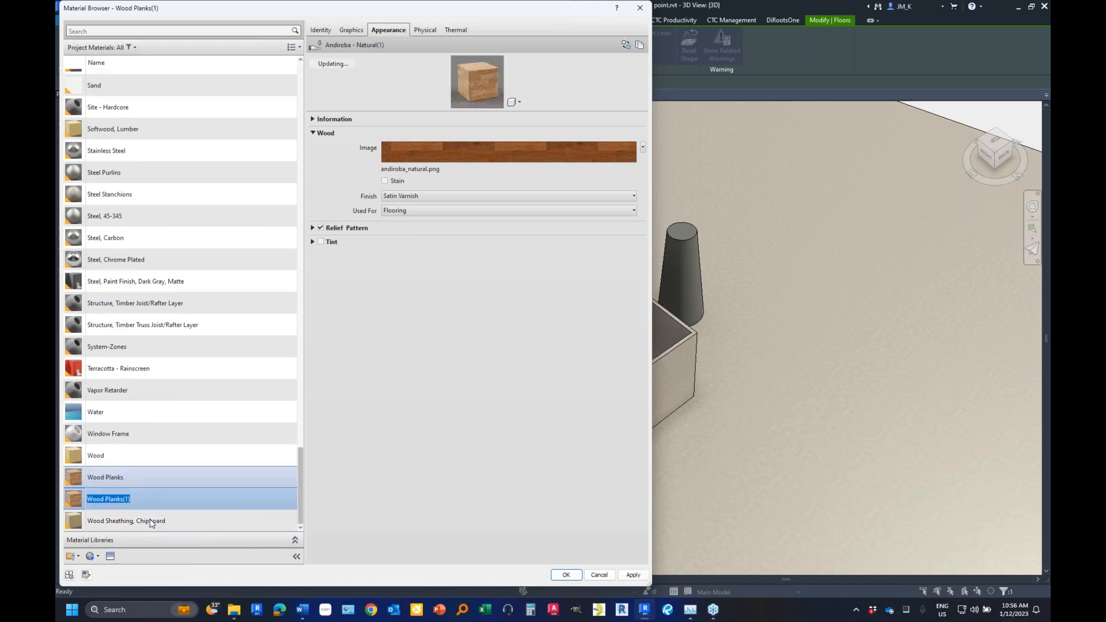
- Rename the duplicated material as Wood Planks blond
left_click(101, 499)
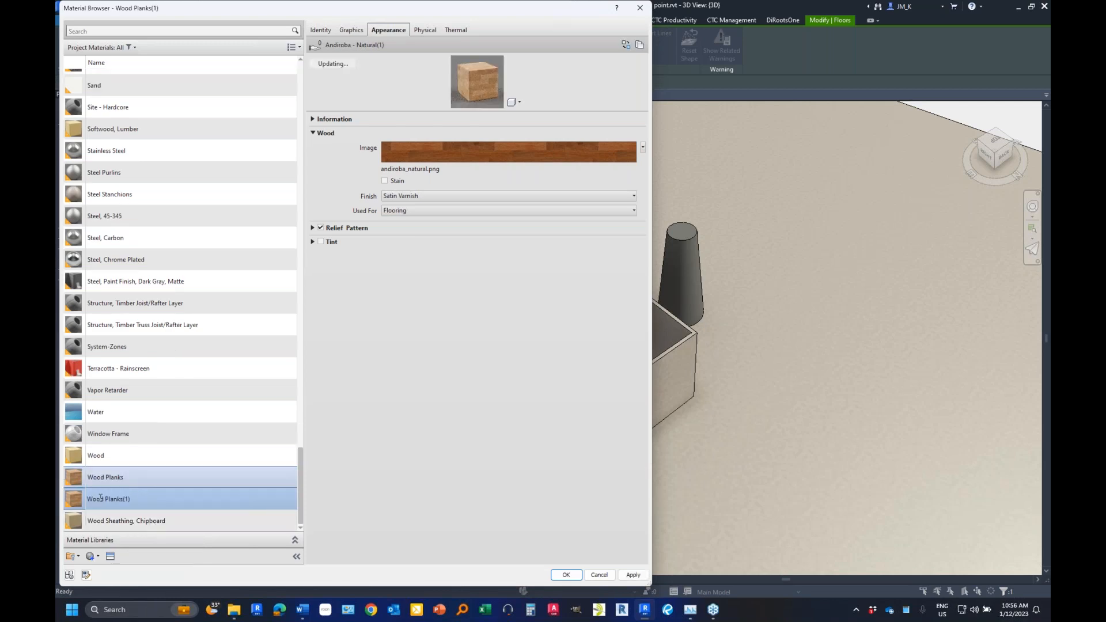
right_click(135, 499)
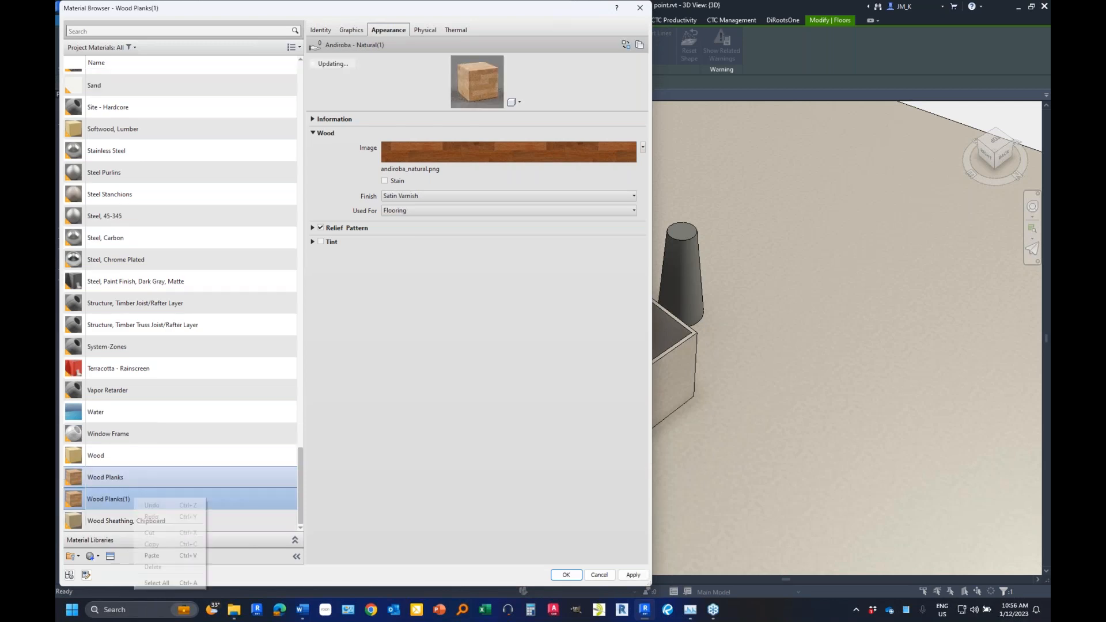
left_click(105, 499)
right_click(134, 500)
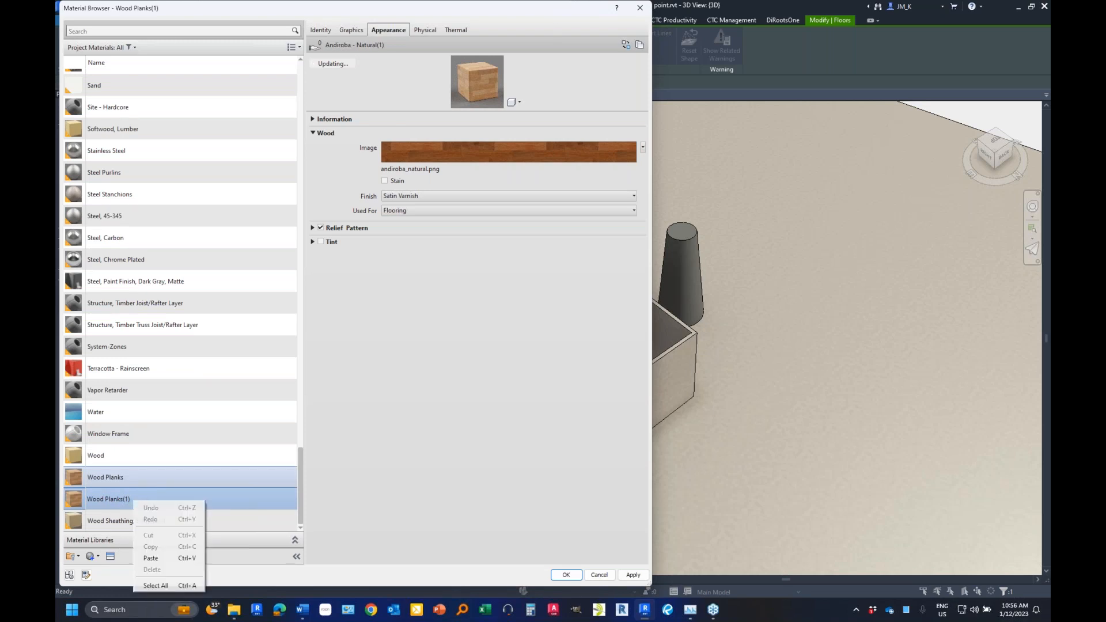
left_click(129, 497)
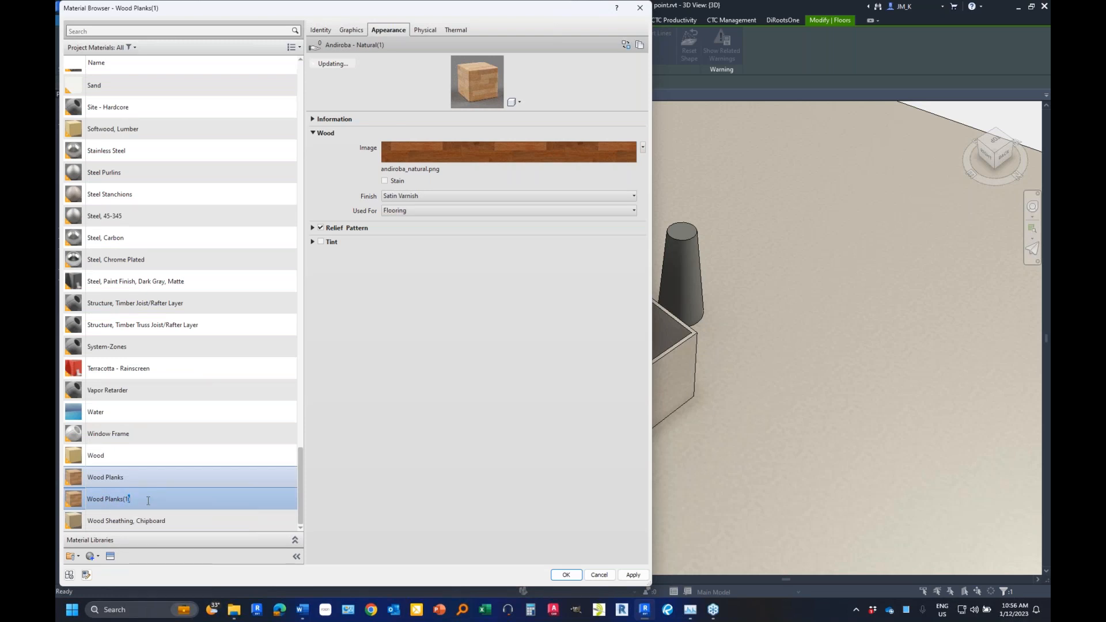
key("BackSpace")
key("BackSpace")
type("blond")
left_click(345, 457)
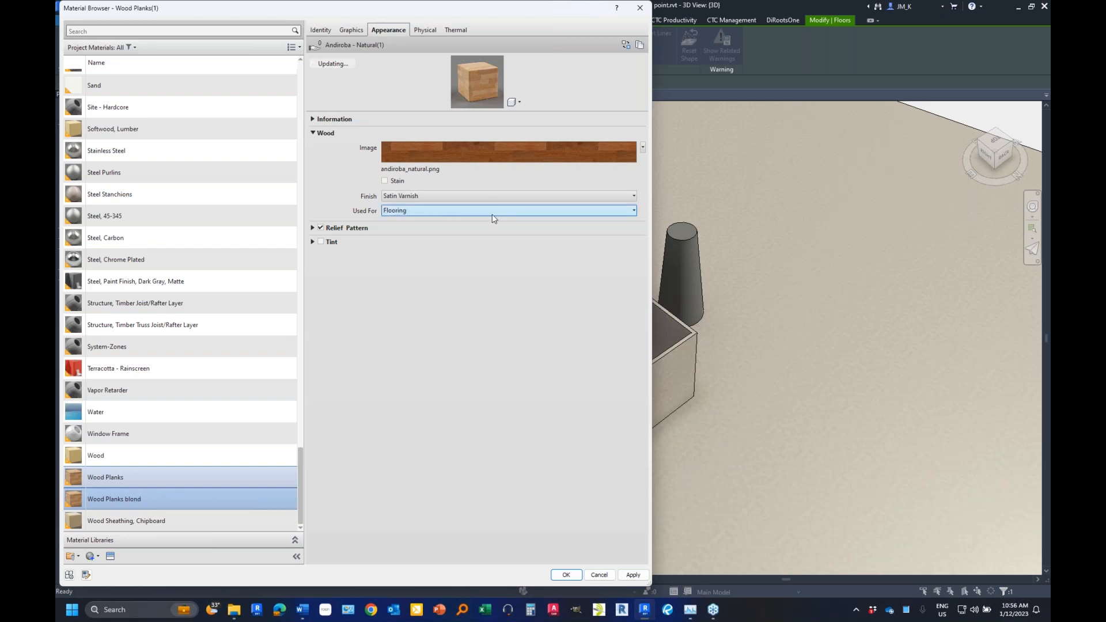
left_click(474, 154)
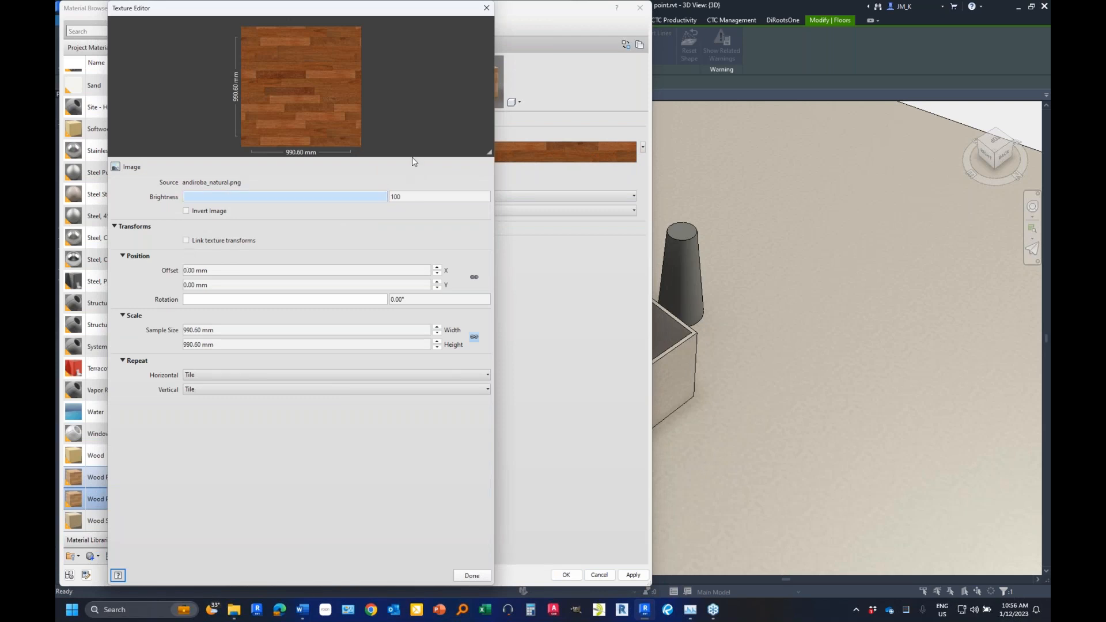
left_click(488, 15)
left_click(321, 243)
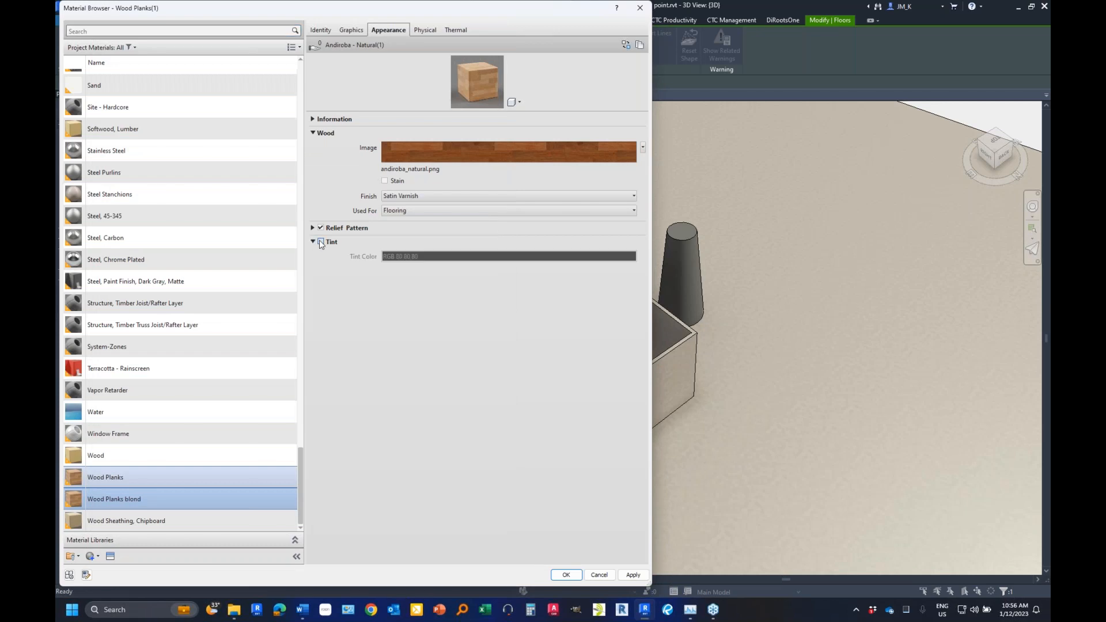
left_click(417, 210)
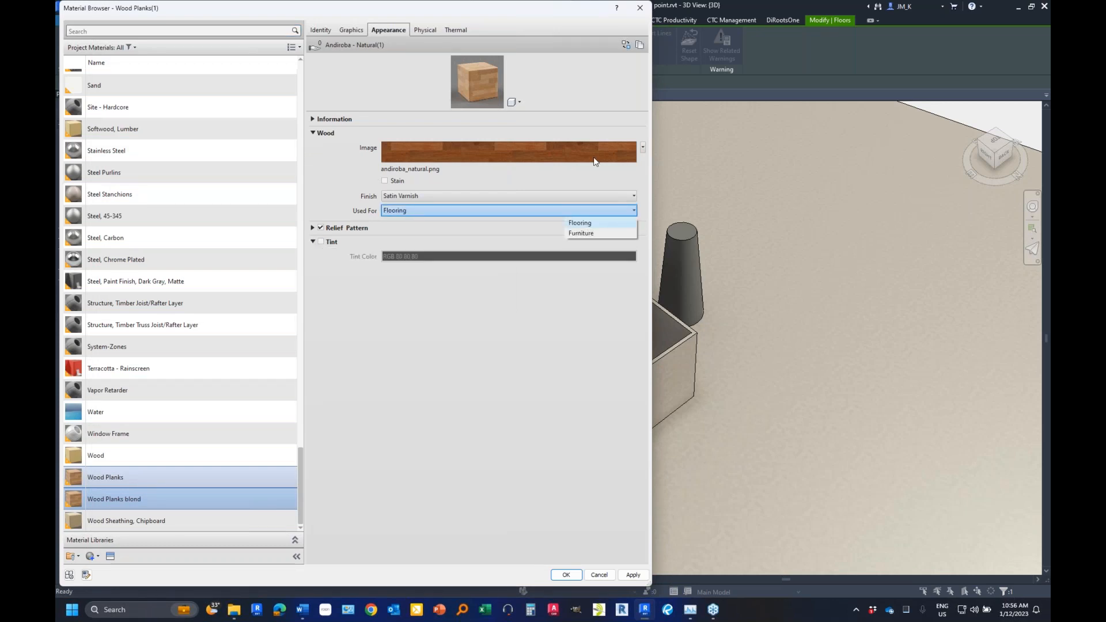
- Enable the wood stain with a pale yellow RGB 245 233 139 colour and enlarge the appearance preview
left_click(385, 181)
left_click(435, 196)
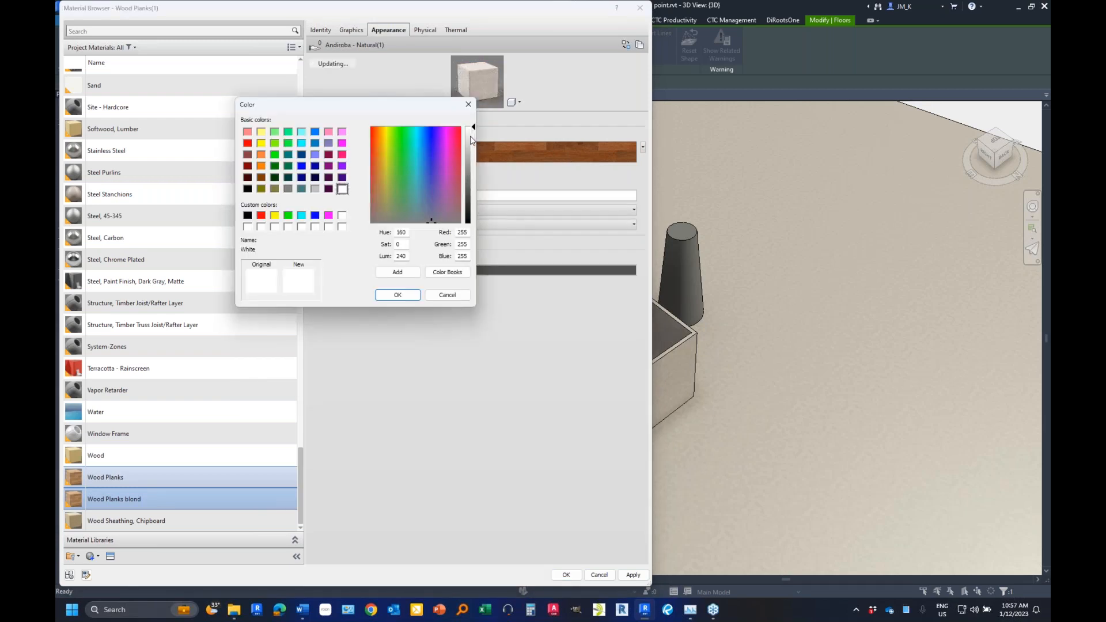
left_click(471, 147)
left_click(385, 143)
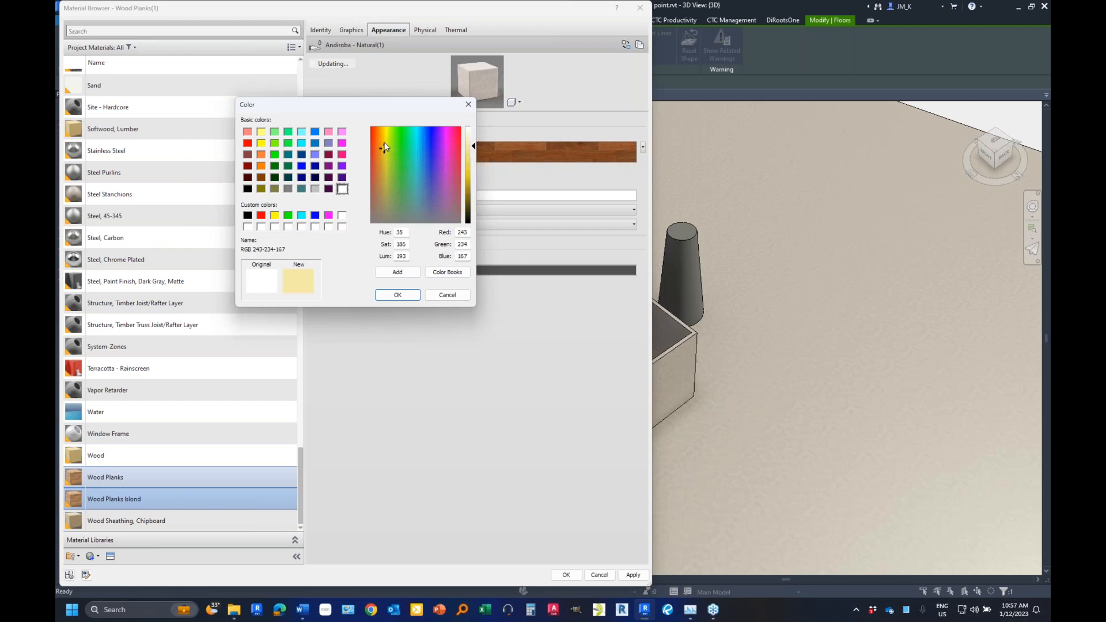
left_click(472, 147)
left_click(397, 295)
left_click_drag(440, 112, 439, 339)
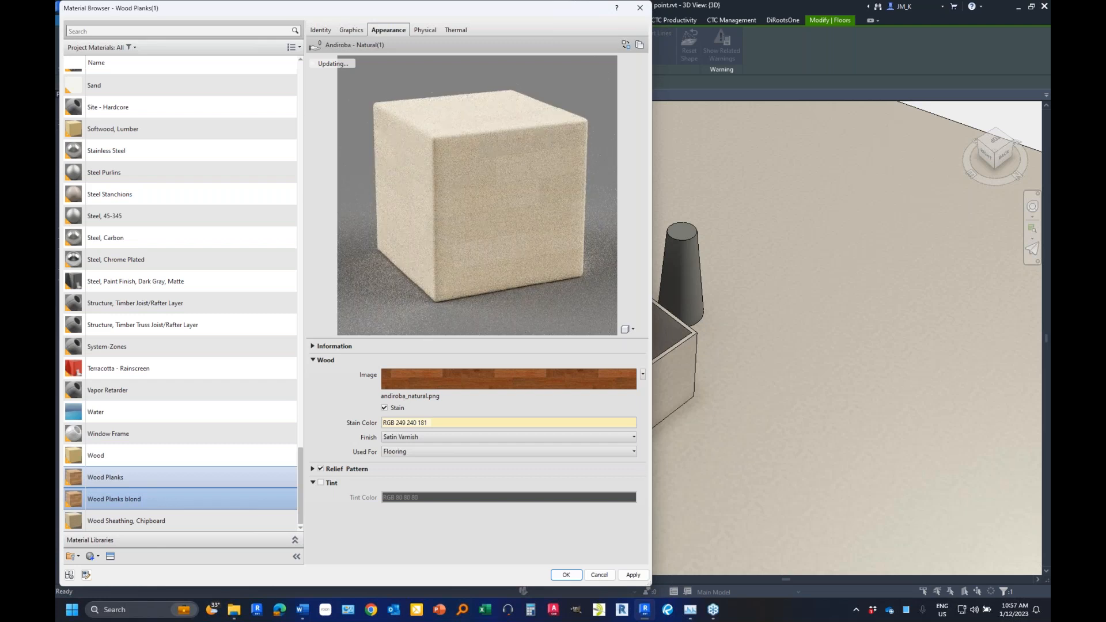
left_click(435, 423)
left_click_drag(468, 142, 469, 150)
left_click(390, 295)
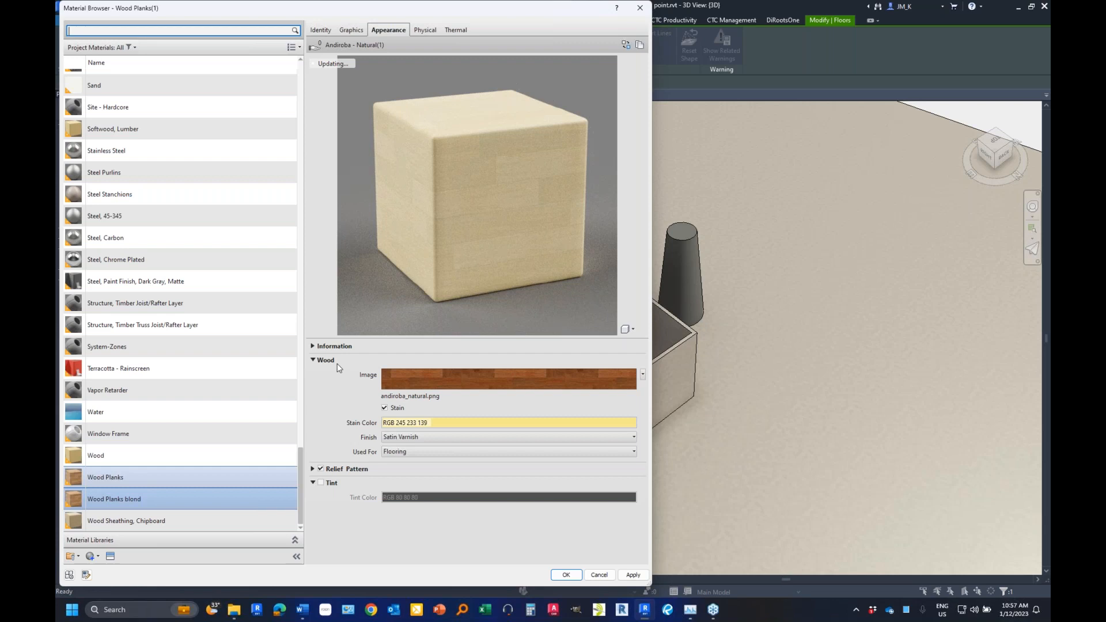
- Set the wood-grain relief pattern amount to 5.14 for the blond planks
left_click(313, 469)
left_click_drag(438, 498, 507, 499)
left_click(543, 499)
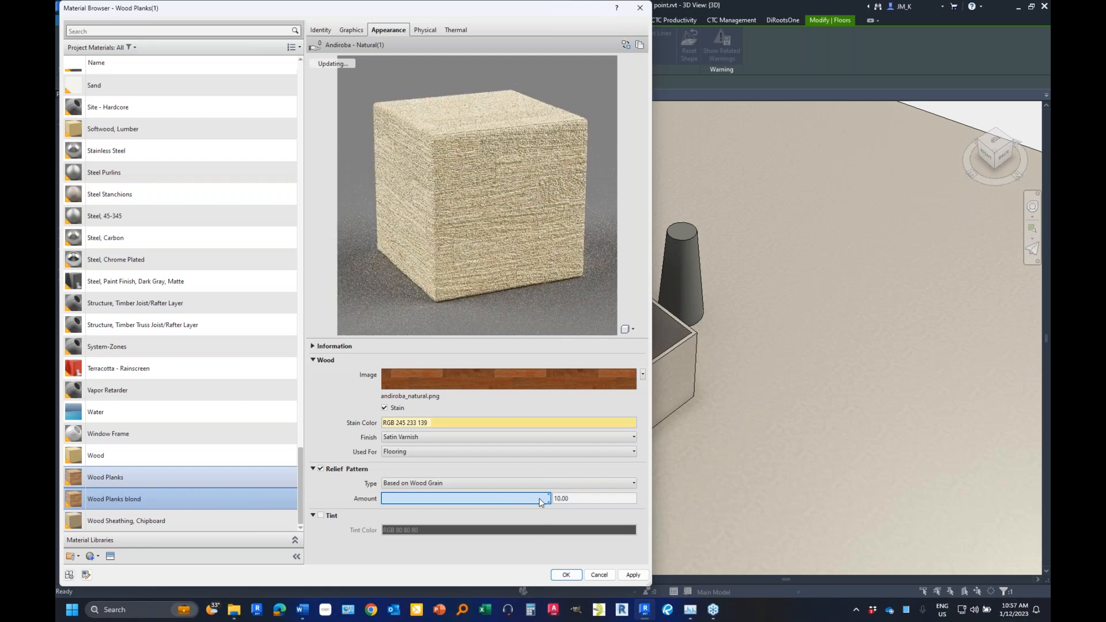
left_click_drag(542, 500, 470, 499)
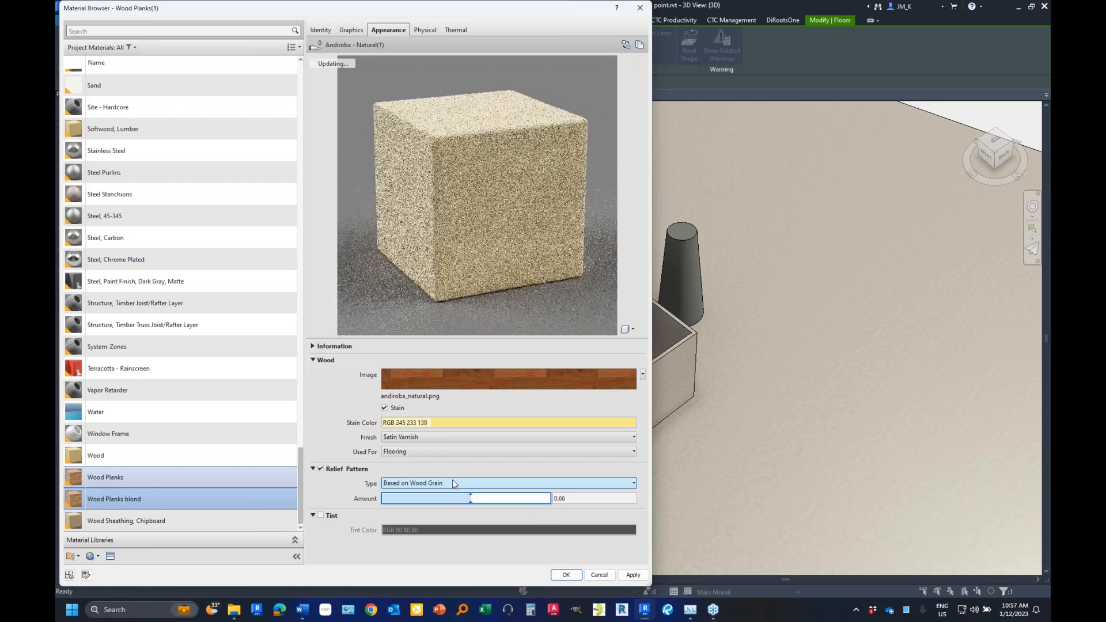
left_click(455, 483)
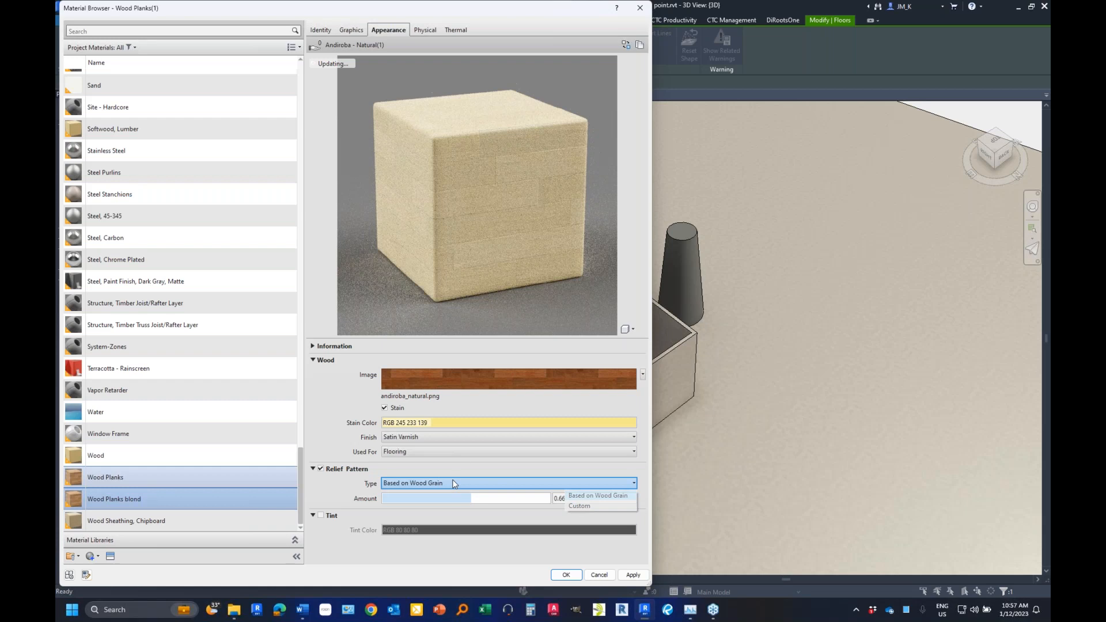
left_click(339, 387)
mouse_move(510, 500)
left_mouse_down()
mouse_move(476, 497)
mouse_move(509, 500)
left_mouse_up()
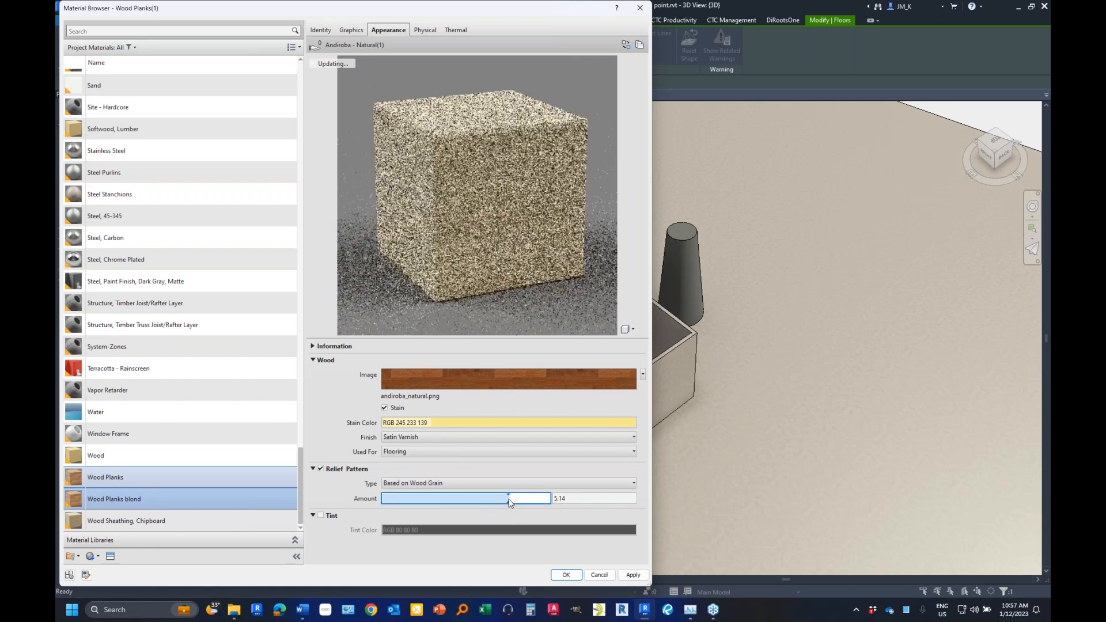
- Create a new material and search the appearance assets for "carpet striped"
left_click(93, 556)
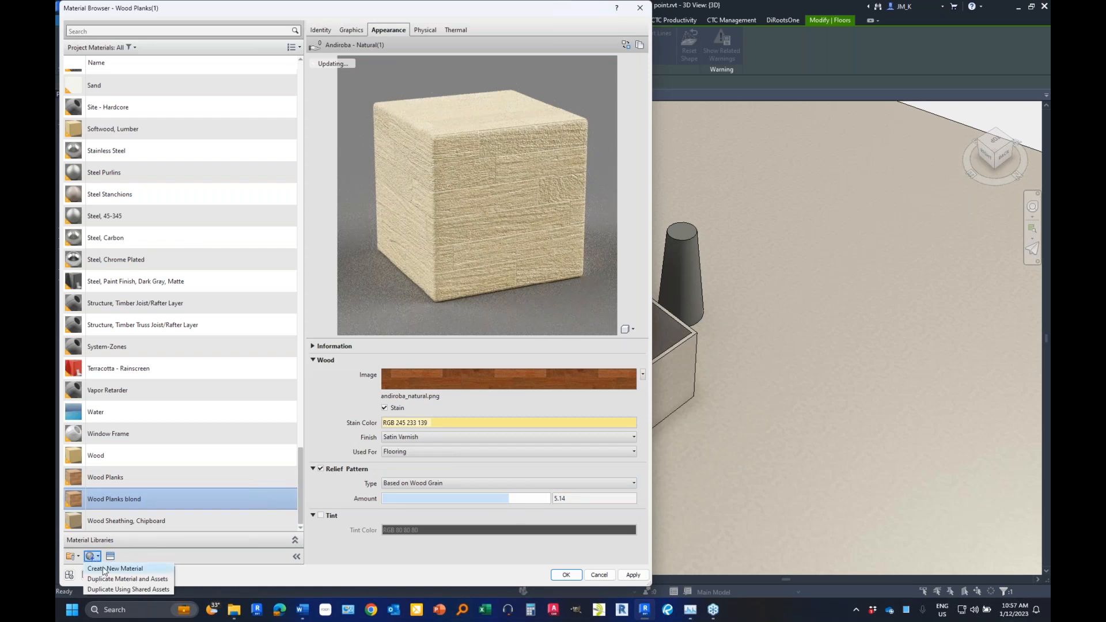
left_click(105, 569)
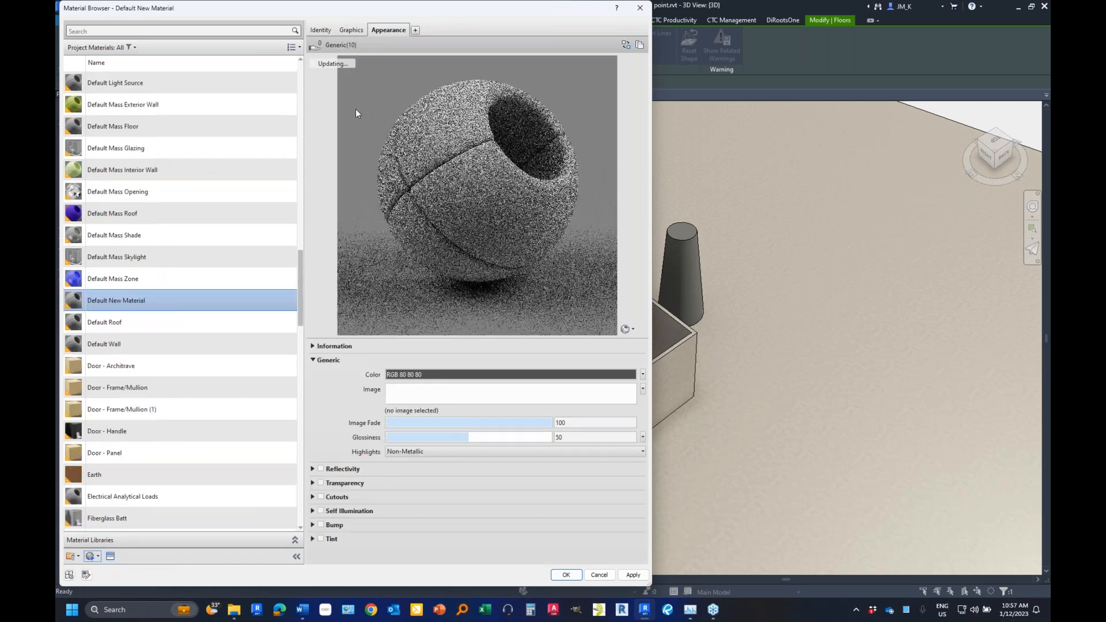
left_click(107, 558)
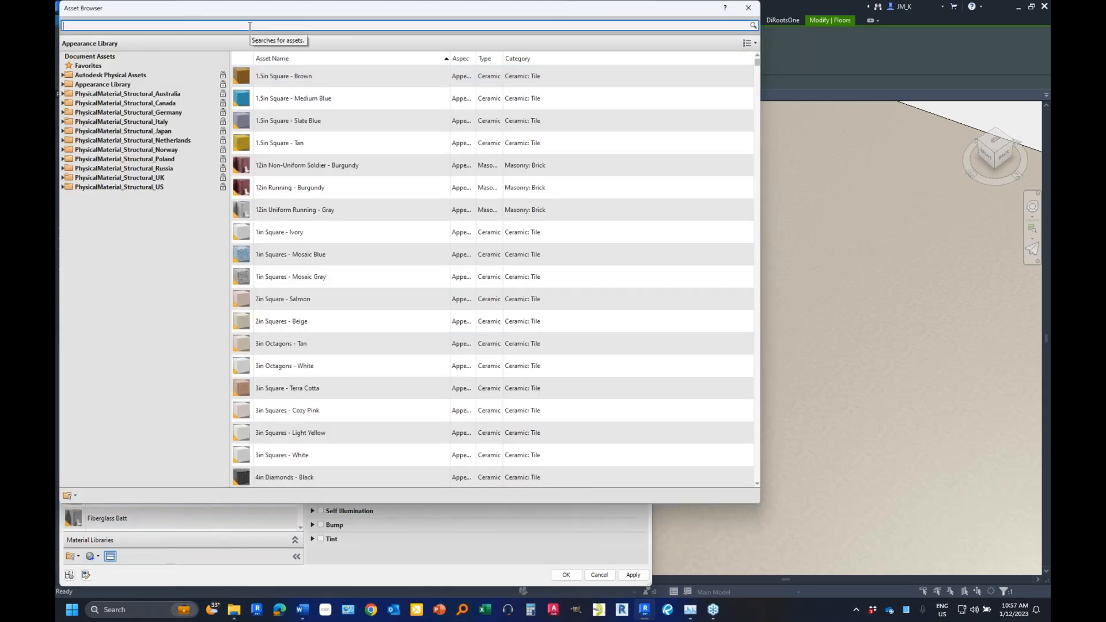
type("carpet")
key("BackSpace")
type("striped")
key("Return")
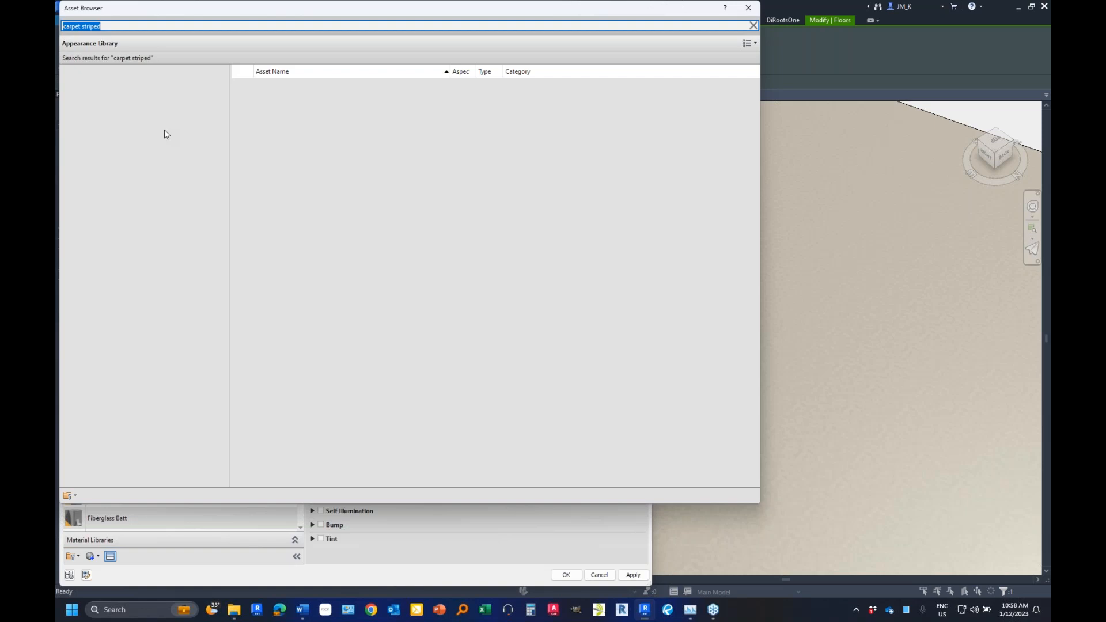
- Replace the new material's appearance with Carpet Strips - 36x12in - Striped Medium-Light and close the asset browser
left_click(138, 27)
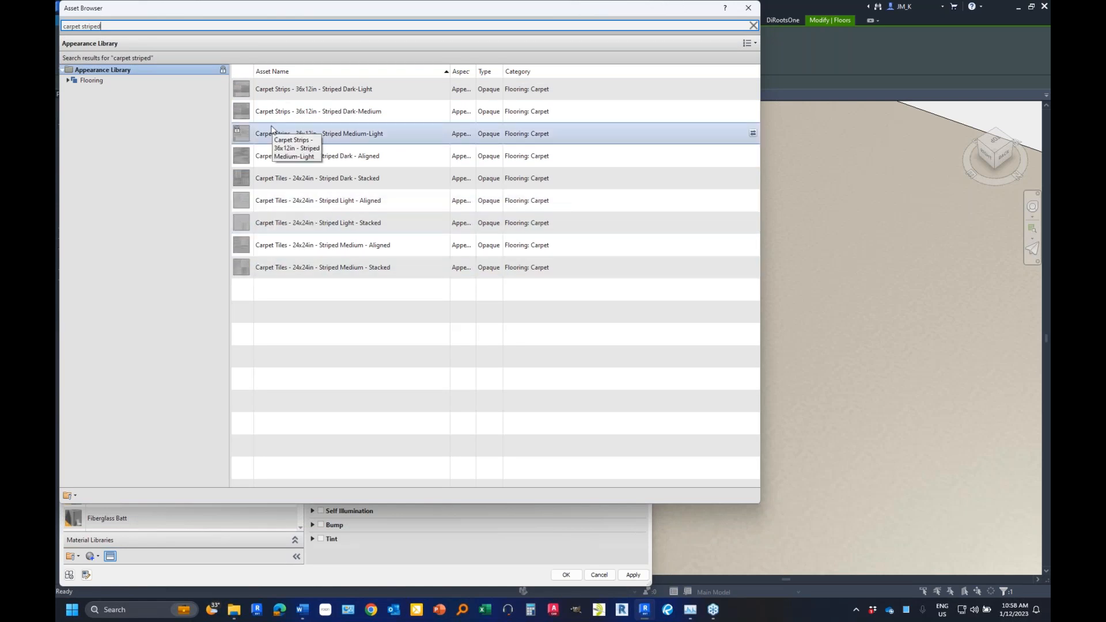
left_click(322, 156)
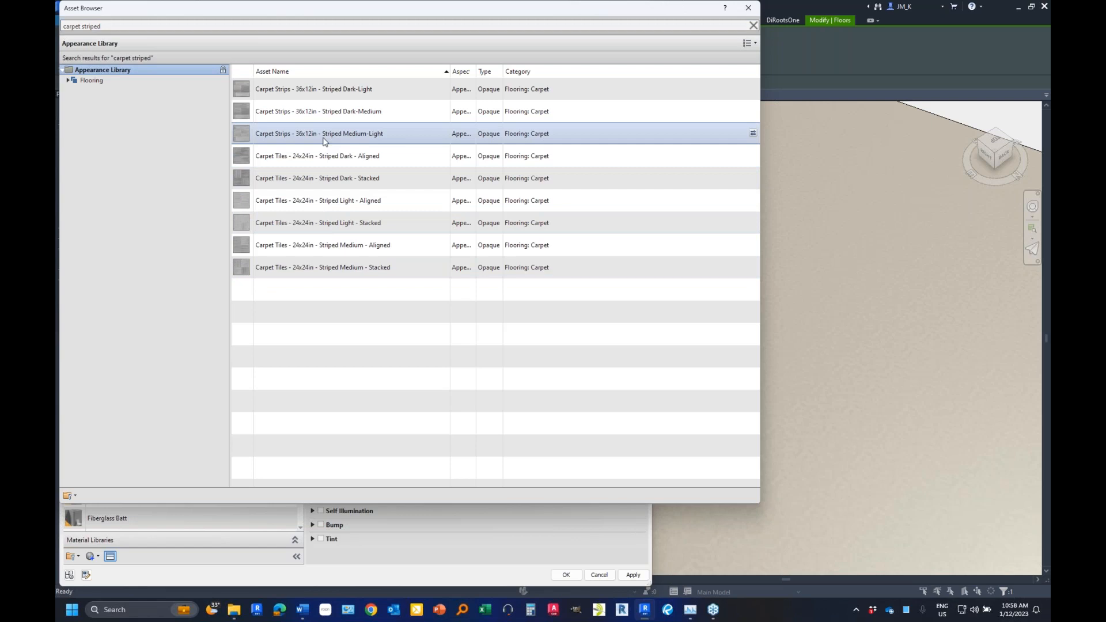
left_click(753, 25)
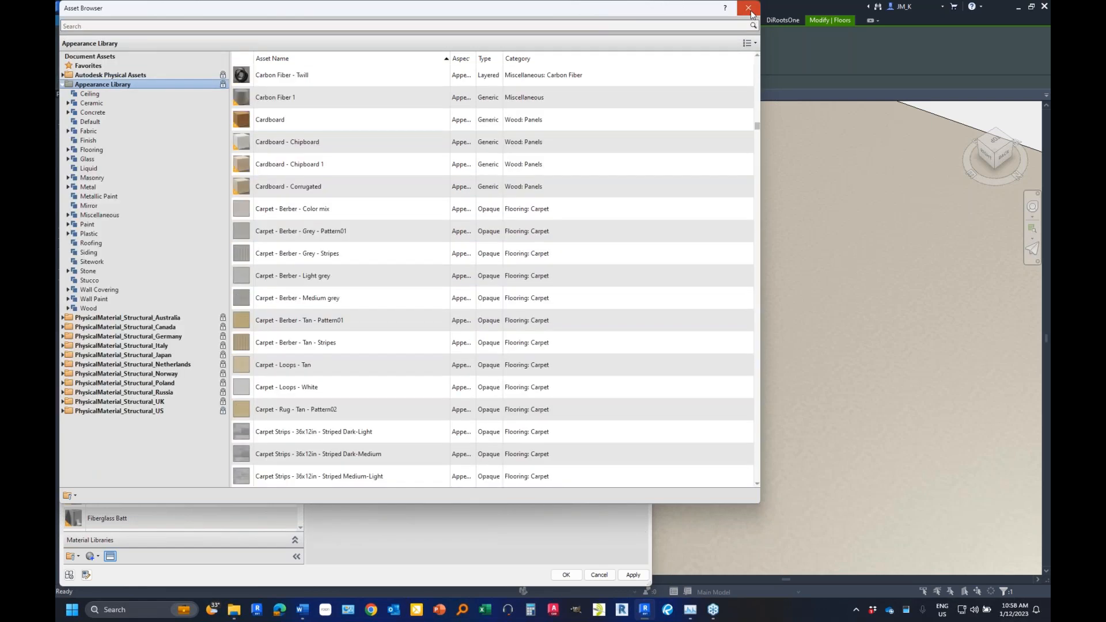
left_click(749, 9)
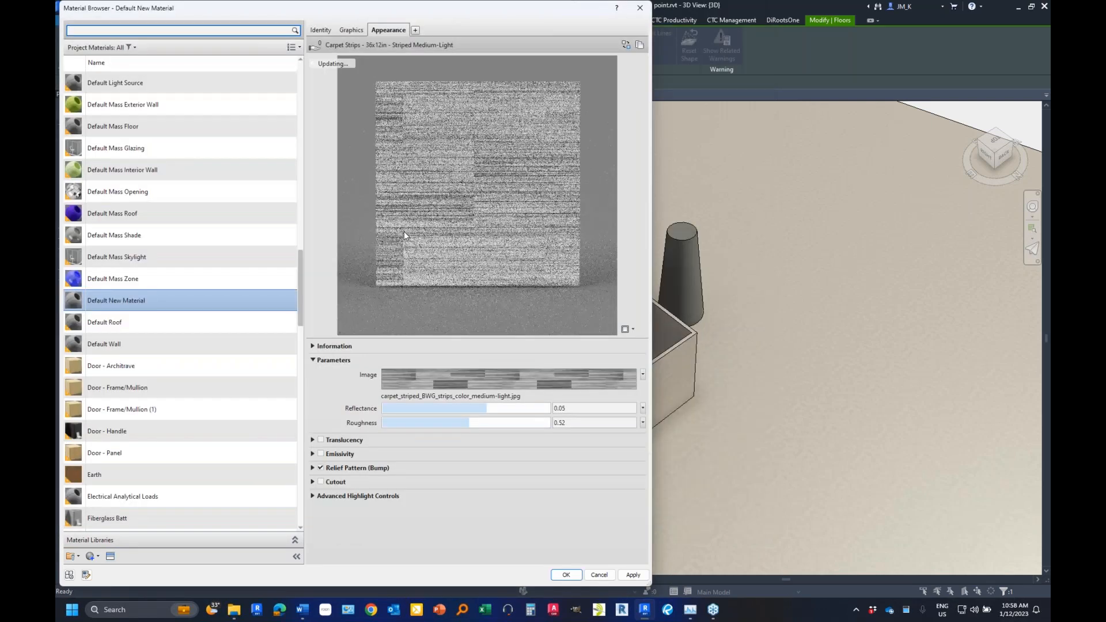
- Compare the carpet's appearance by turning its relief pattern bump off and back on
left_click(313, 468)
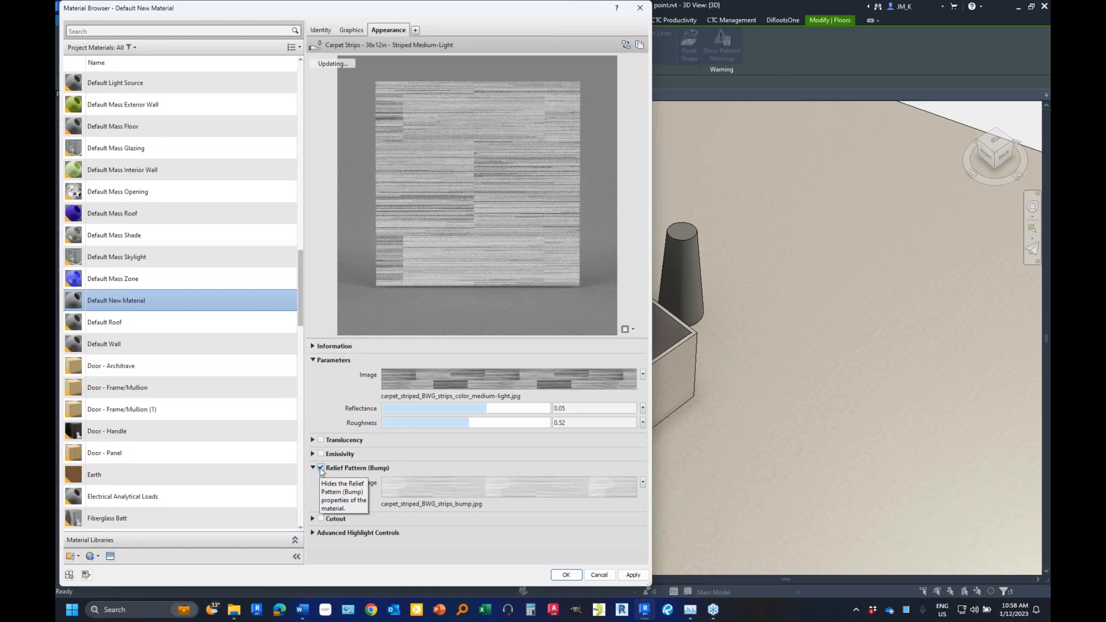
left_click(320, 469)
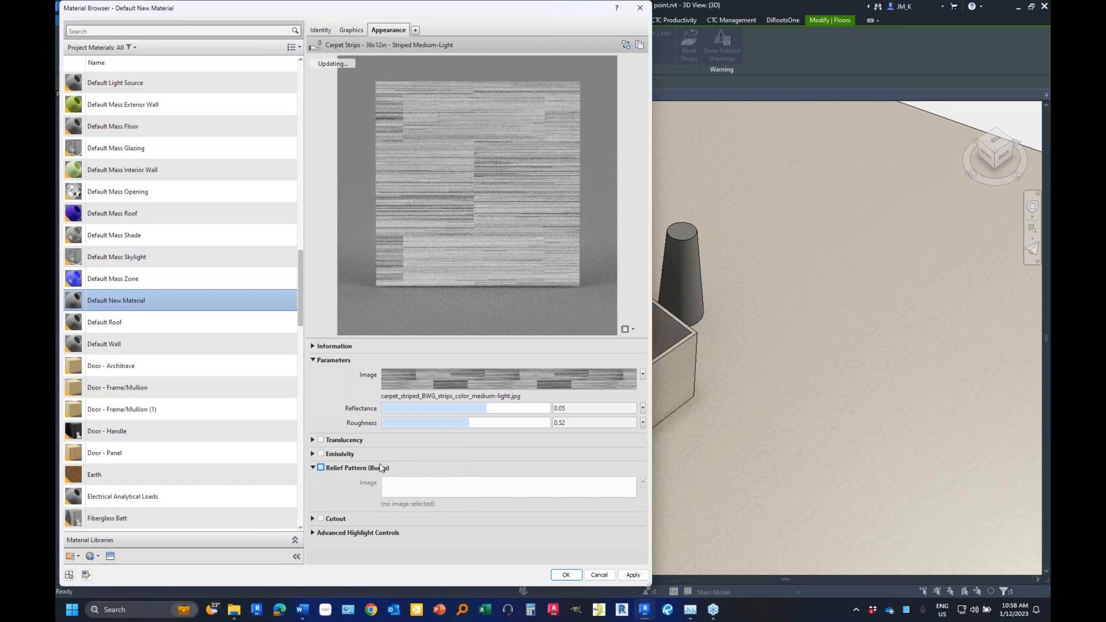
left_click(314, 469)
left_click(320, 468)
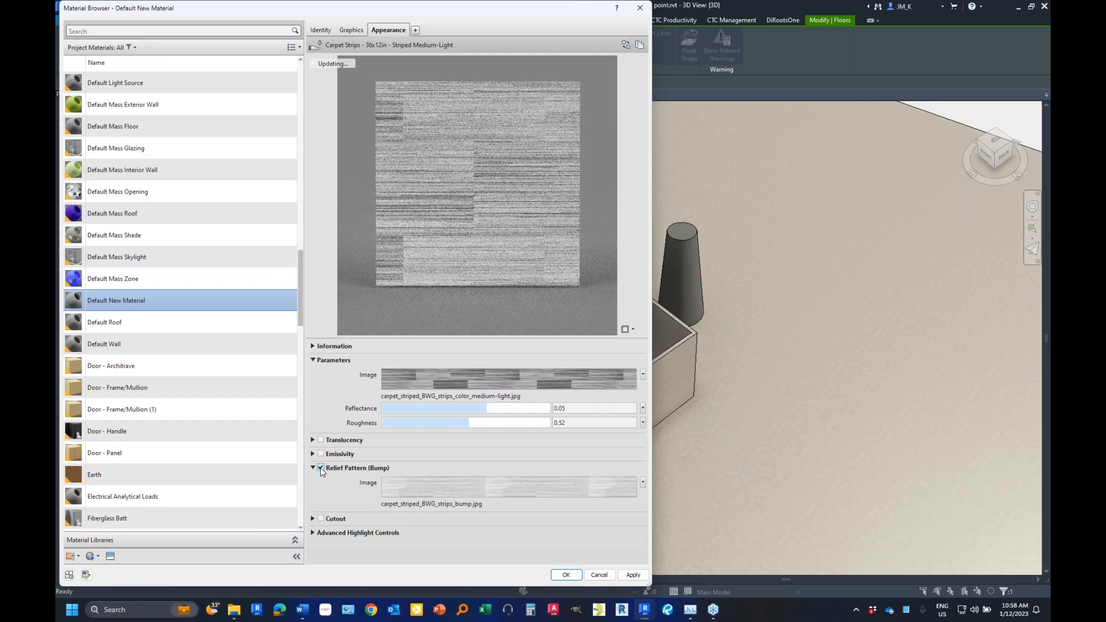
- Turn off the carpet material's relief pattern bump and lower its roughness to 0.05
left_click(321, 468)
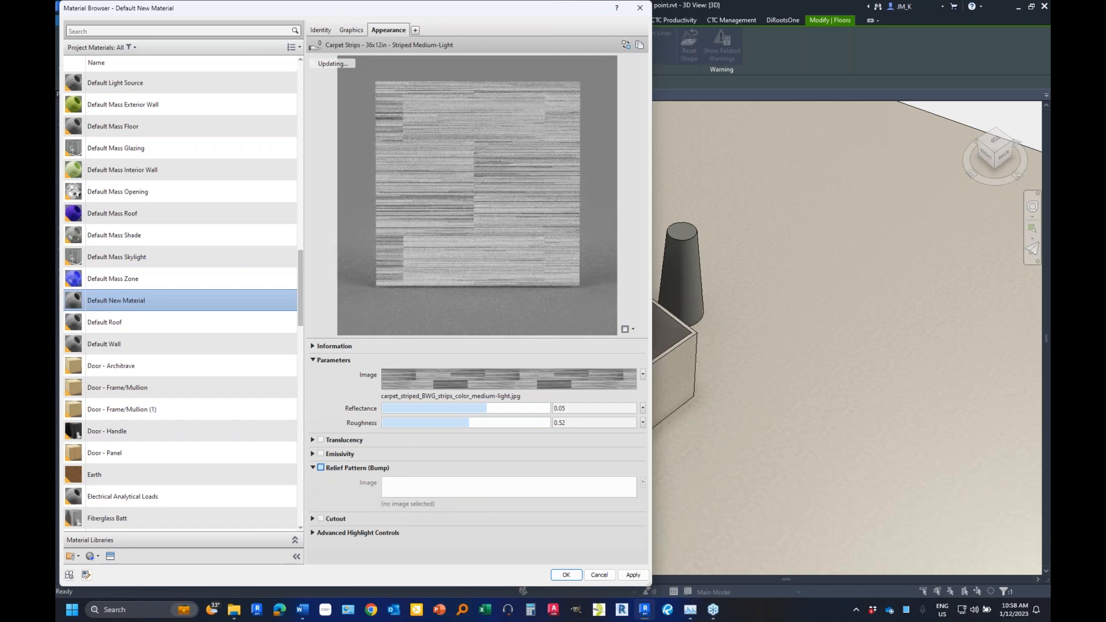
left_click(321, 468)
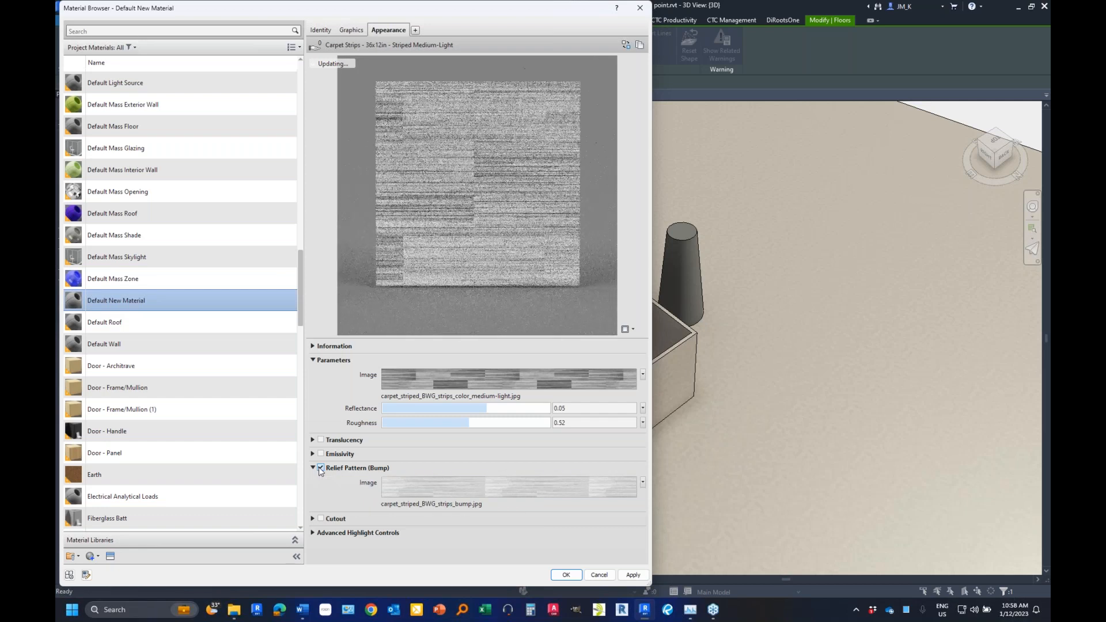
left_click(320, 469)
left_click(612, 421)
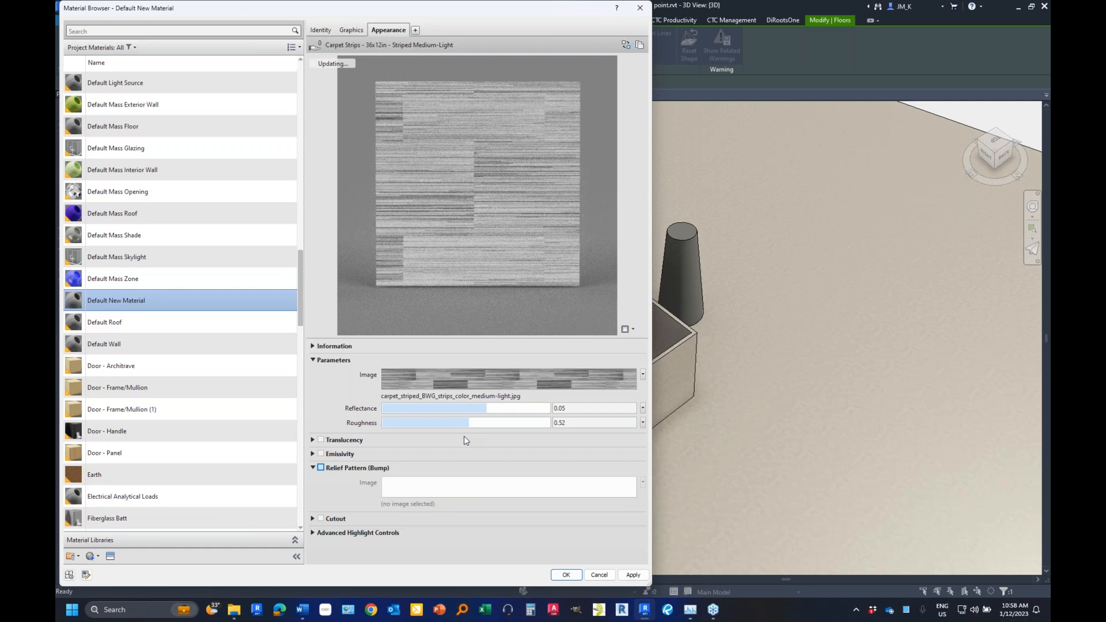
mouse_move(469, 423)
left_mouse_down()
mouse_move(430, 427)
mouse_move(449, 430)
left_mouse_up()
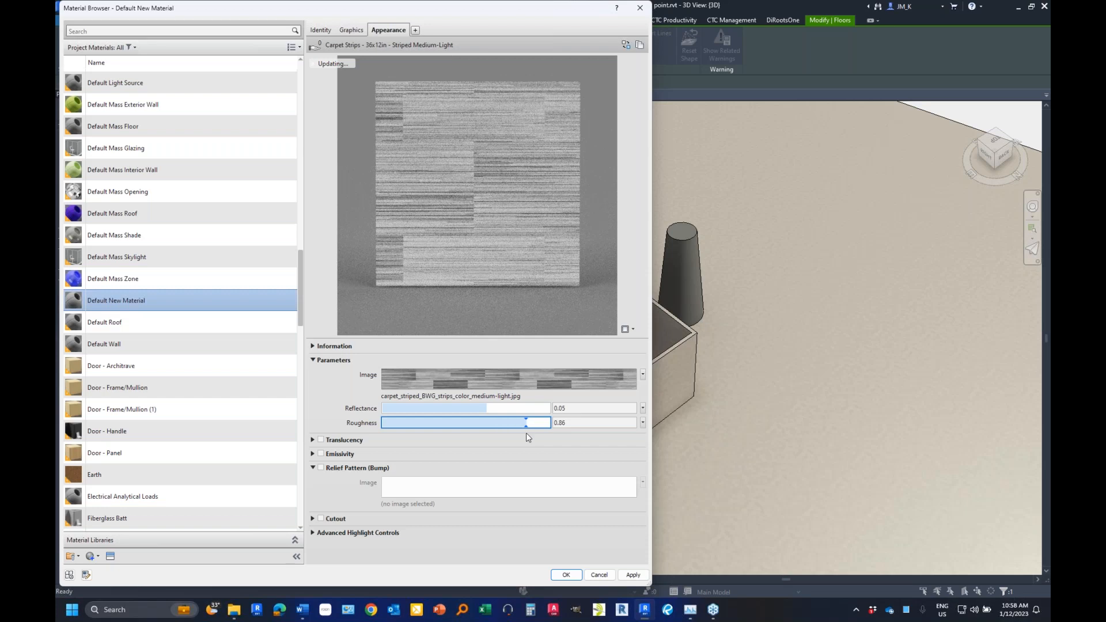
mouse_move(525, 425)
left_mouse_down()
mouse_move(539, 431)
mouse_move(514, 425)
left_mouse_up()
left_click_drag(512, 424, 392, 430)
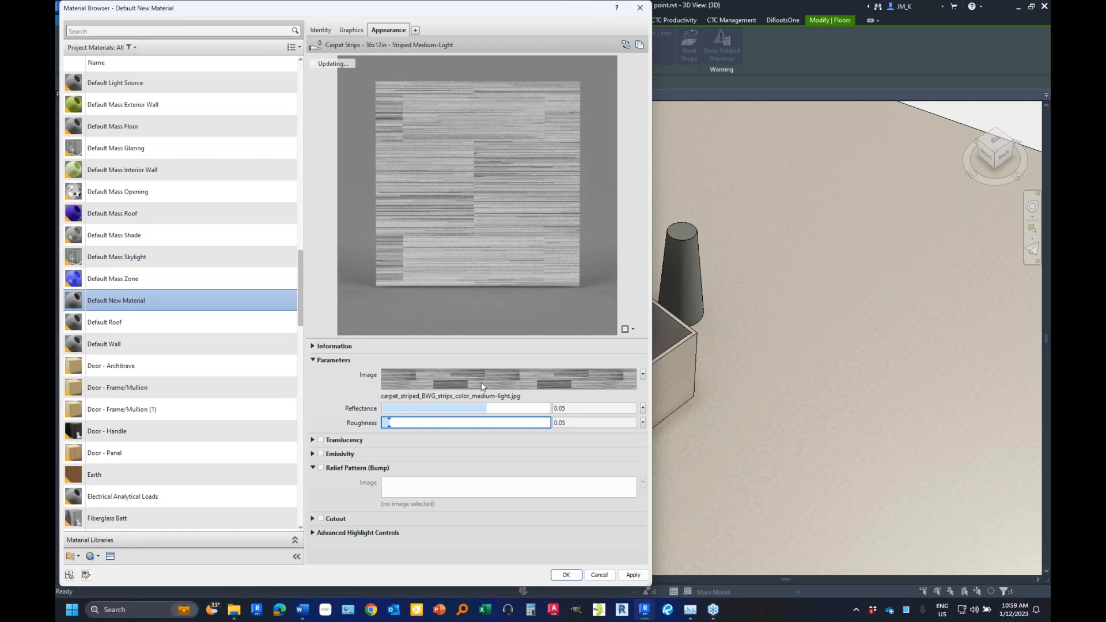
- Set the sample size of the carpet's colour image to 1800 mm in width and height
left_click(449, 379)
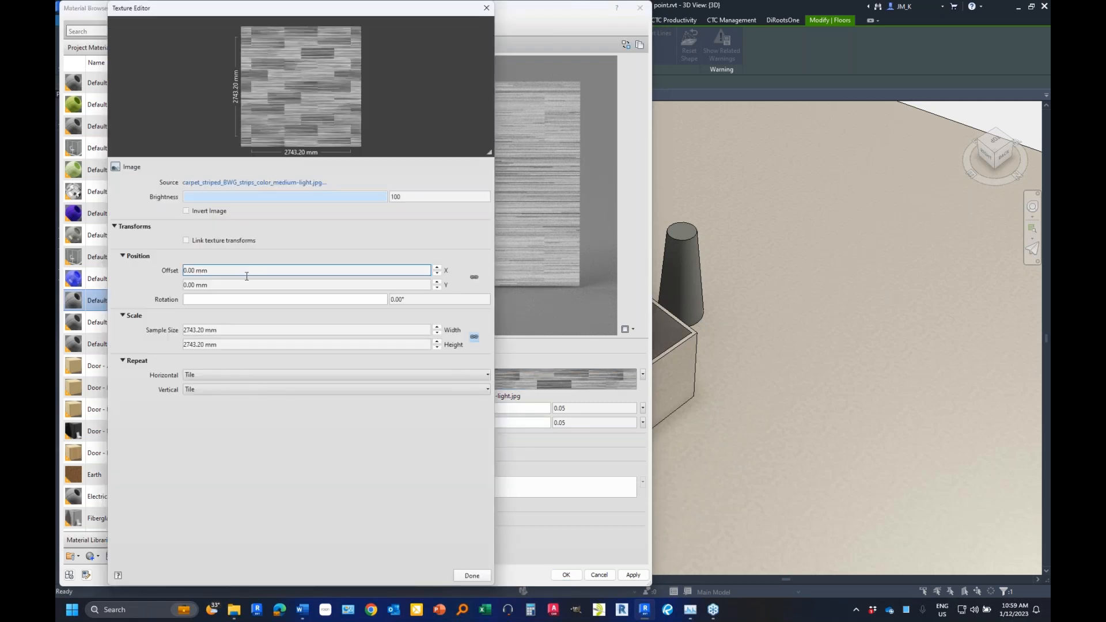
left_click(245, 331)
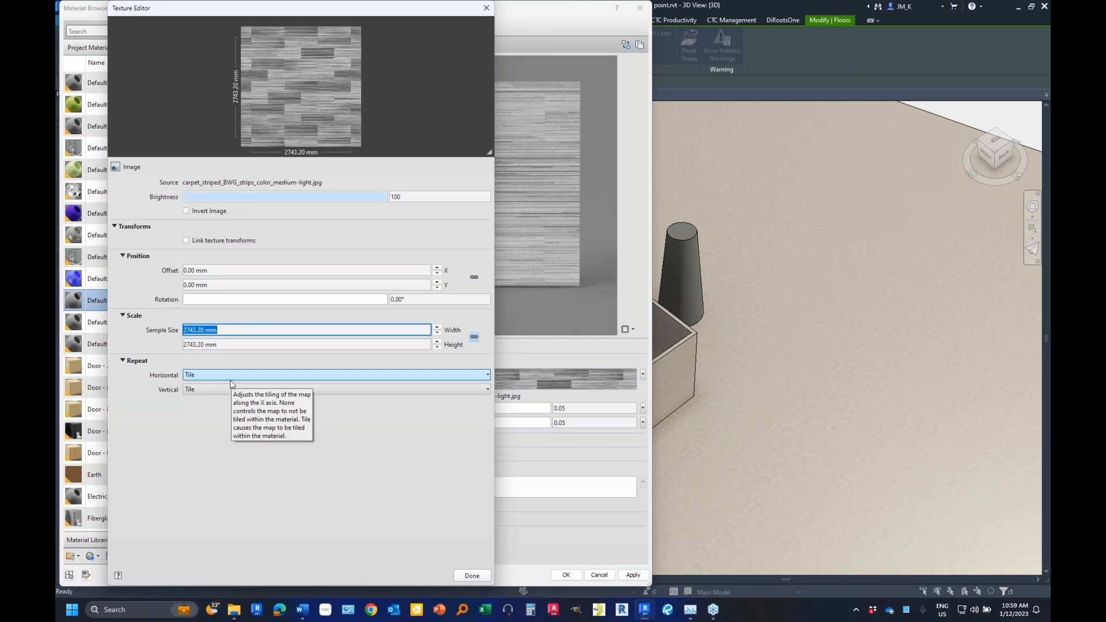
type("1800")
left_click(240, 344)
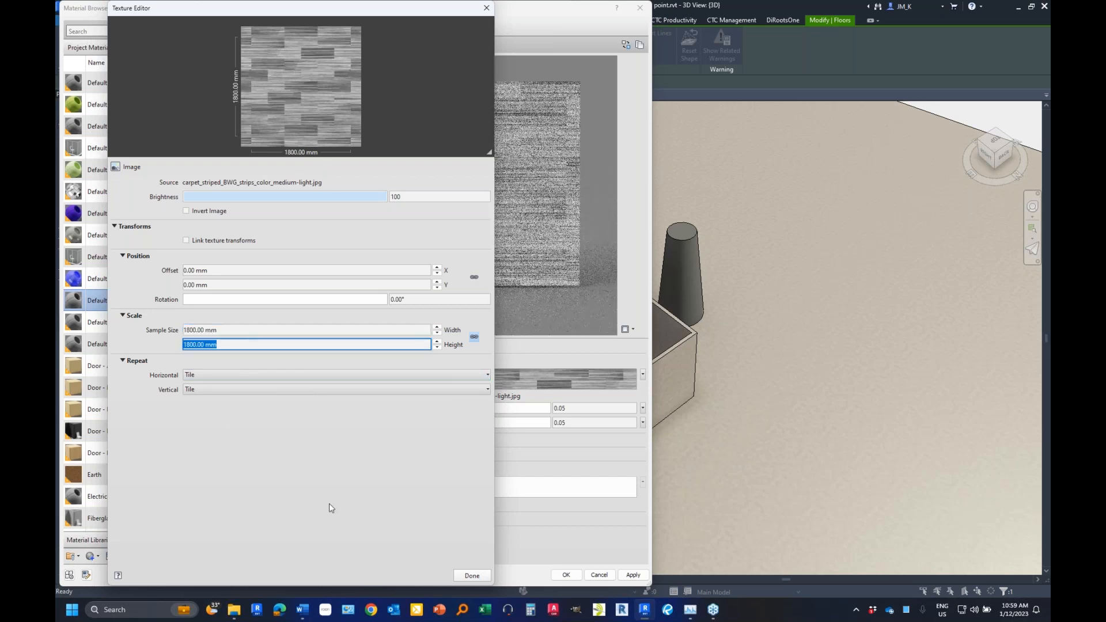
left_click(475, 578)
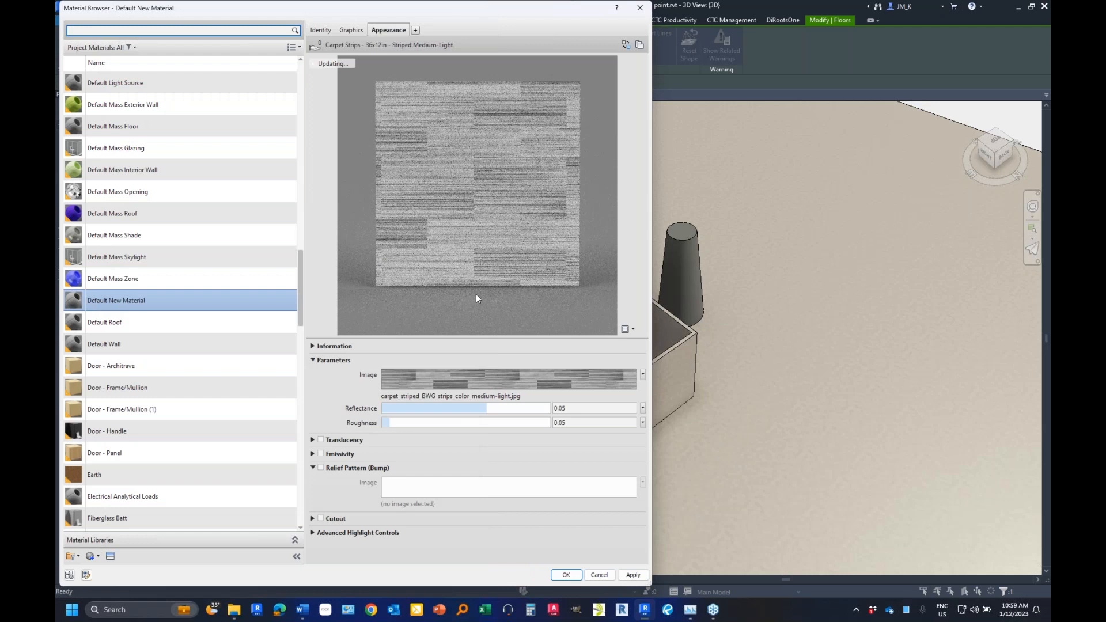
- Start a new model fill pattern named "600 x 600" for the material's foreground surface pattern
left_click(351, 30)
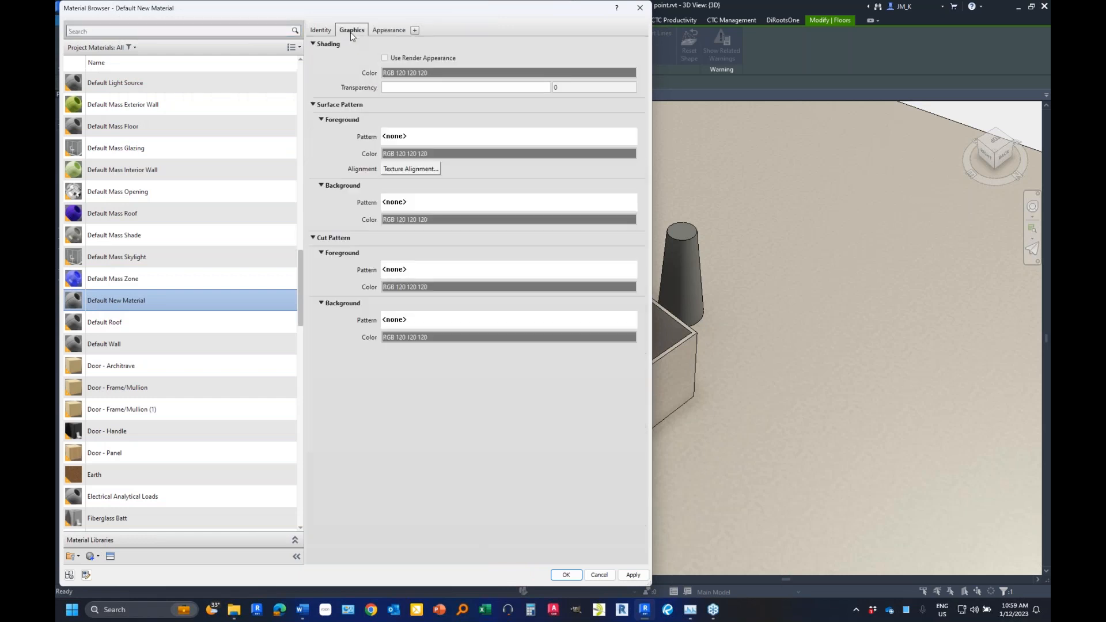
left_click(490, 142)
left_click(457, 110)
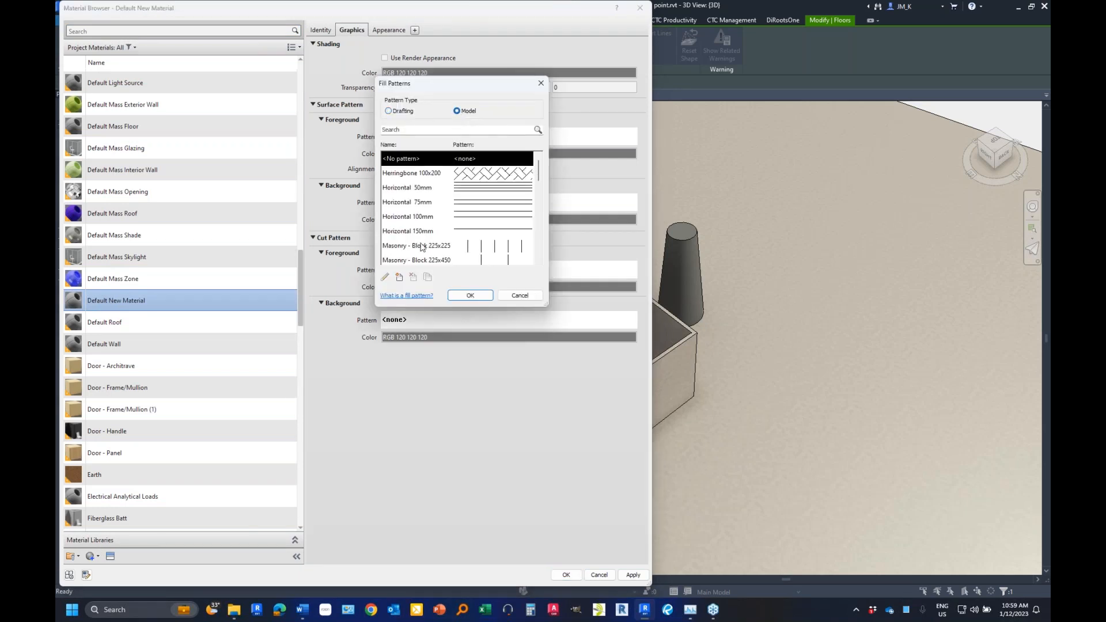
left_click(400, 277)
type("600 x 60")
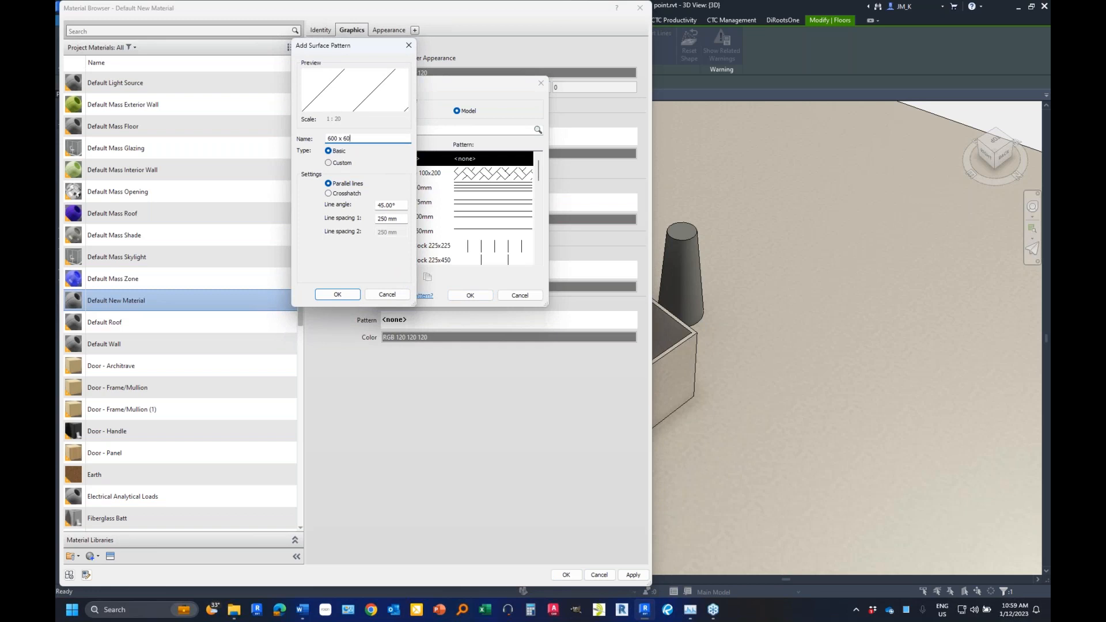
type("0")
- Define the pattern as a 90° crosshatch with both line spacings at 600 mm and assign it as the foreground surface pattern
left_click(329, 194)
left_click_drag(406, 205, 361, 205)
type("90")
key("Tab")
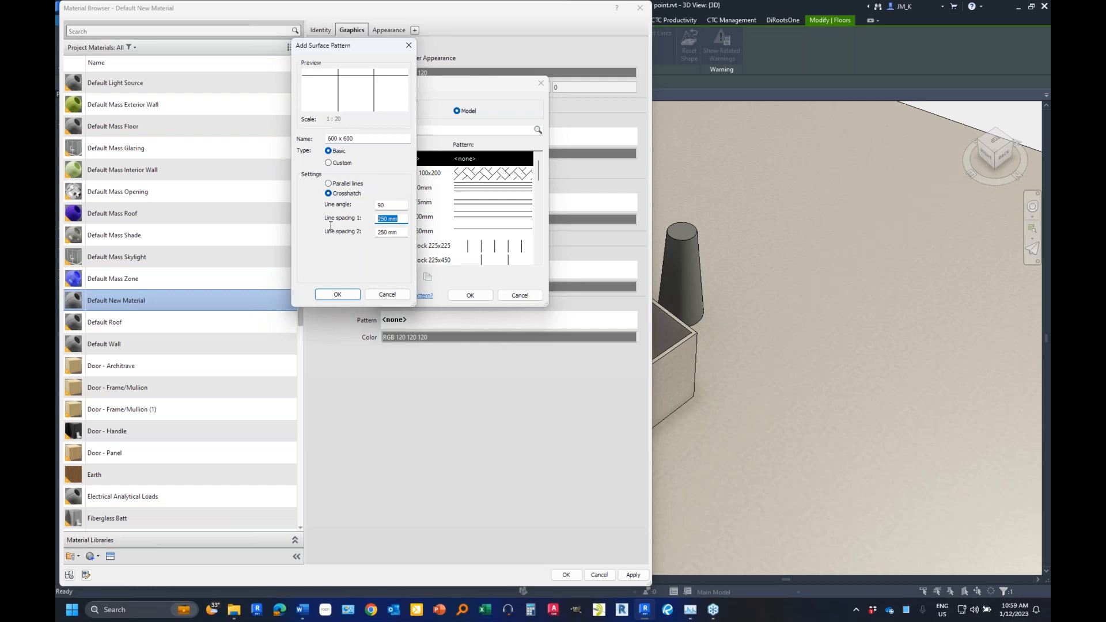
type("600")
left_click_drag(399, 231, 350, 232)
type("600")
left_click(334, 296)
left_click(470, 294)
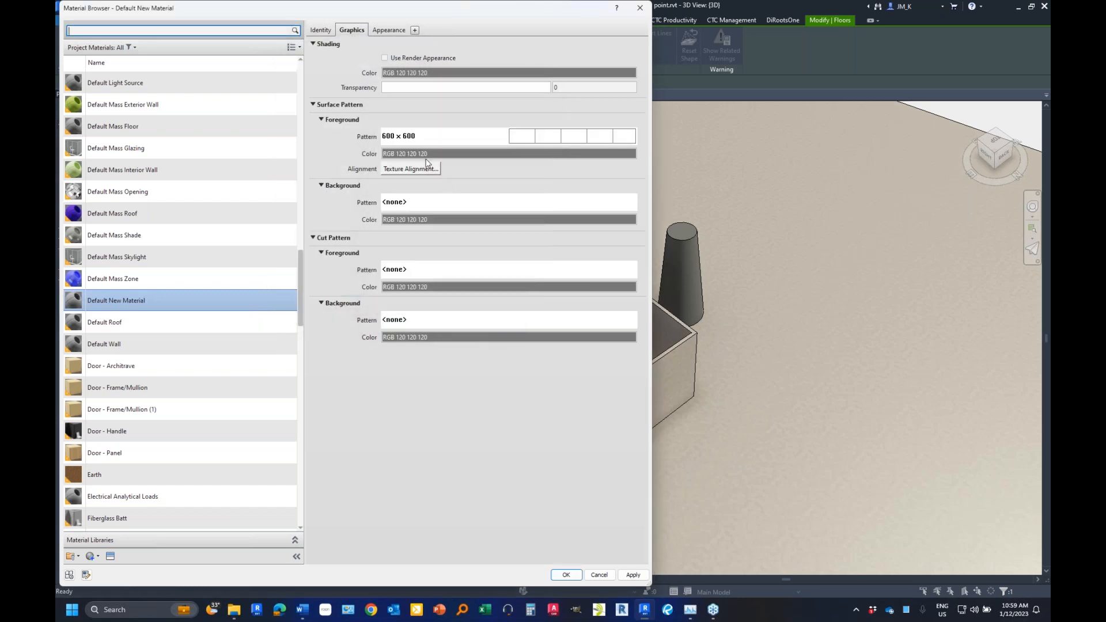
- Check the carpet's texture alignment and link the texture transforms of its colour image
left_click(414, 172)
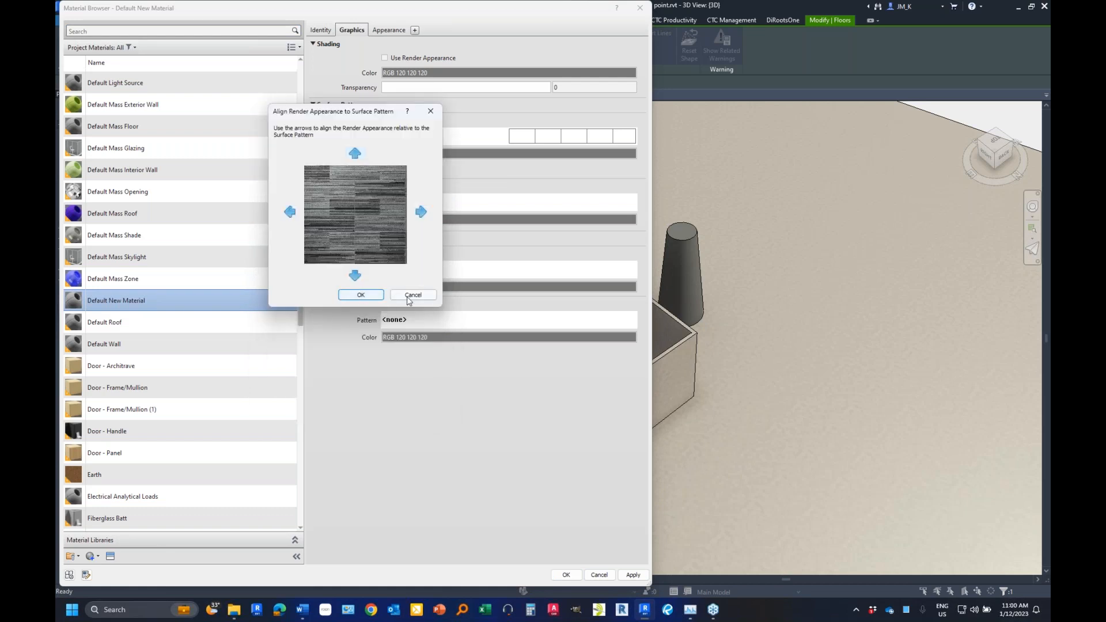
left_click(409, 301)
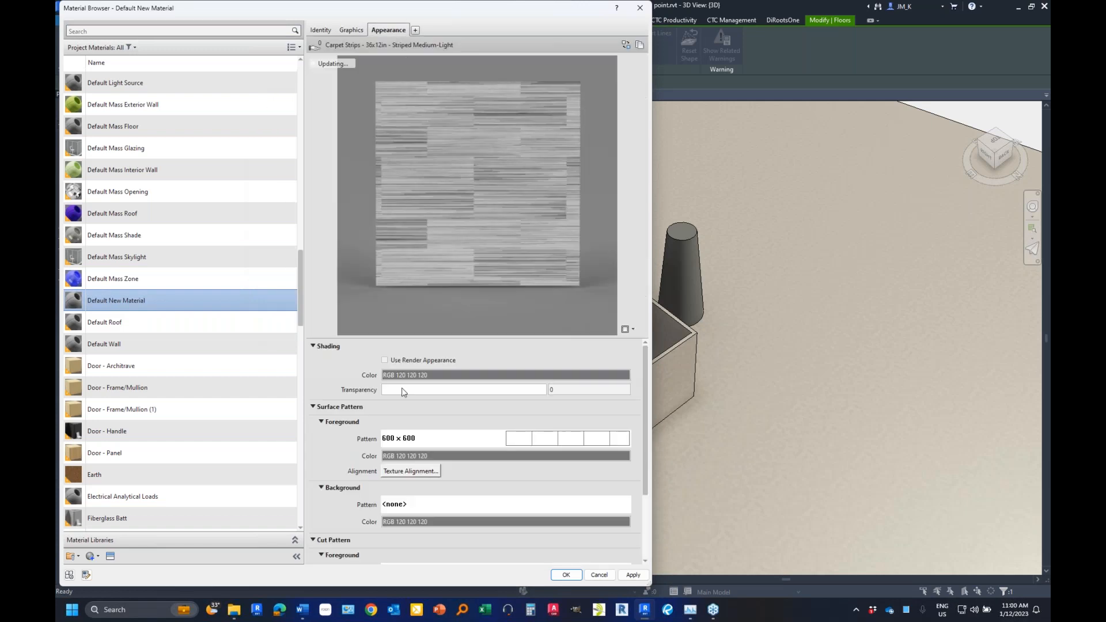
left_click(417, 378)
left_click(185, 240)
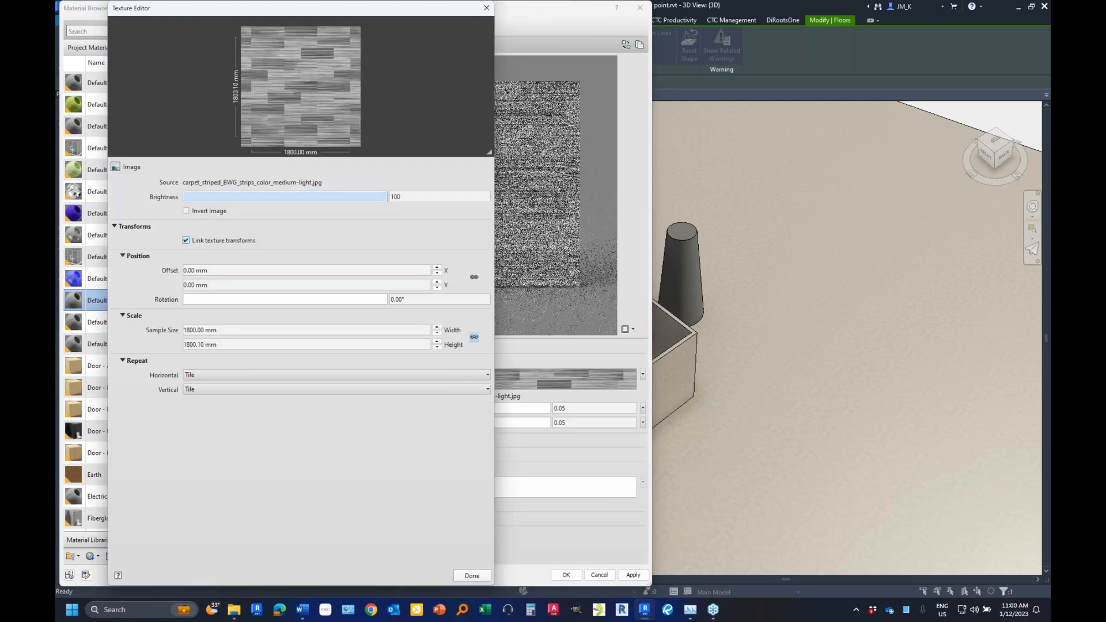
left_click(480, 579)
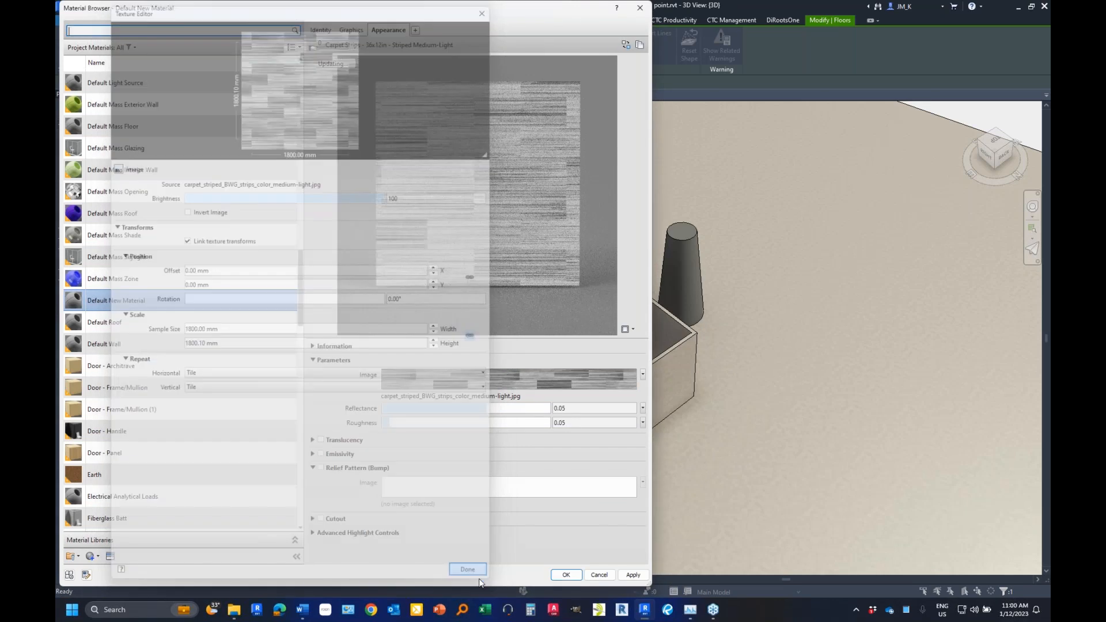
- Review how the carpet texture aligns with the 600 x 600 surface pattern and accept the alignment
left_click(353, 30)
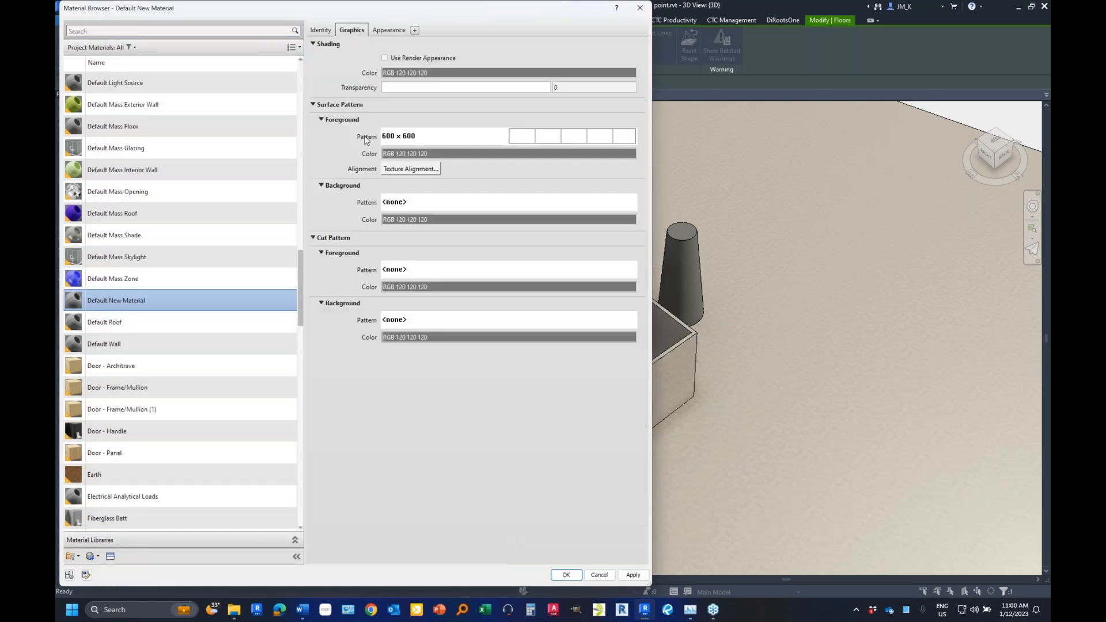
left_click(401, 168)
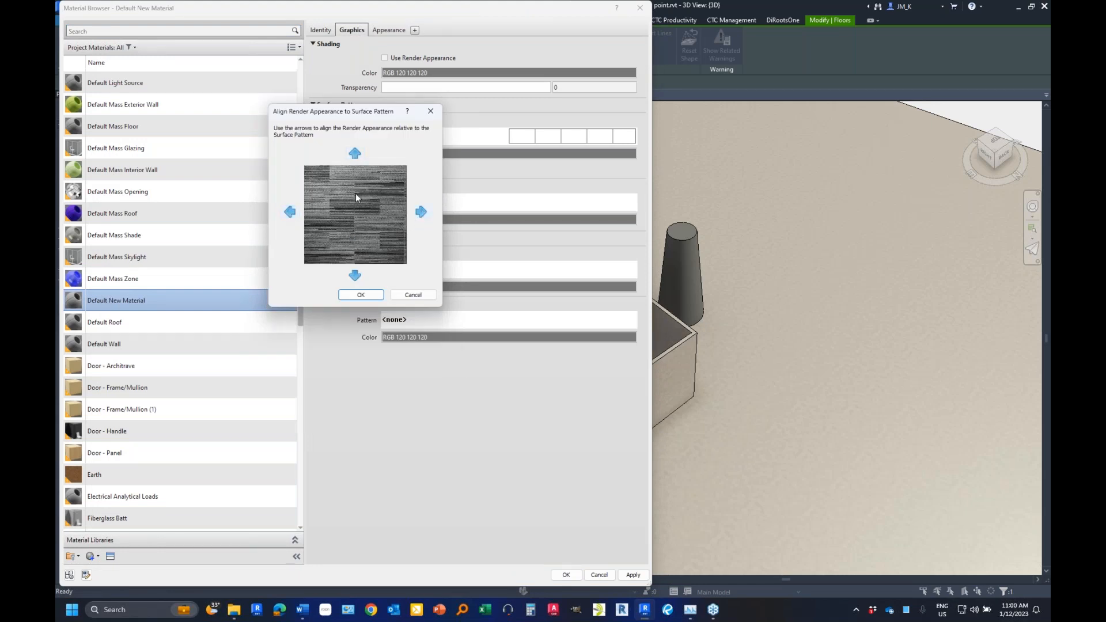
left_click(360, 299)
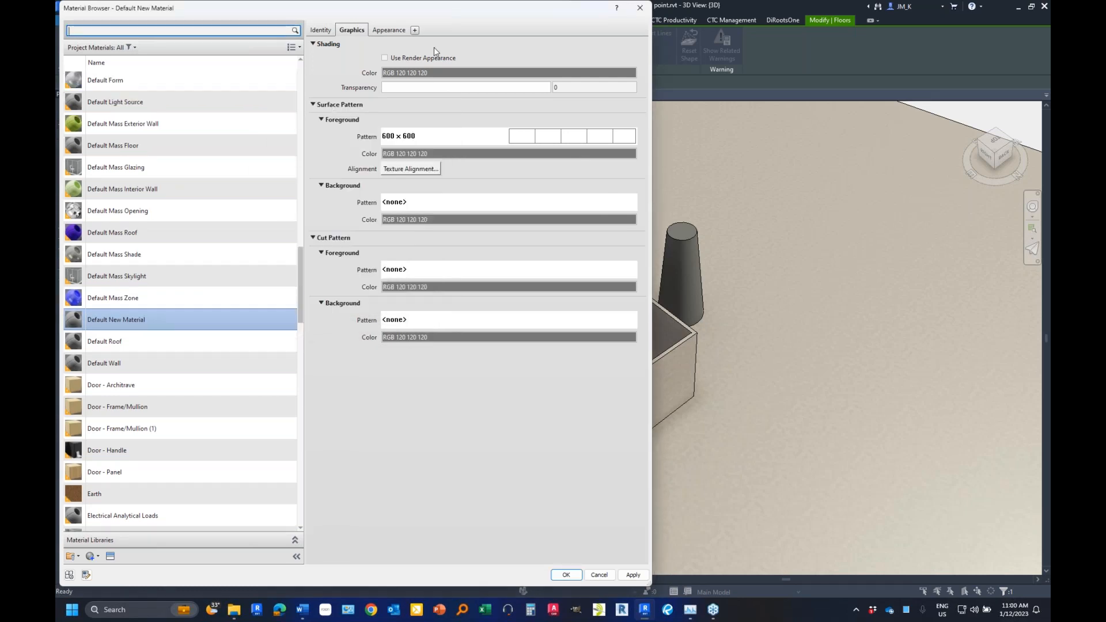
- Close the material browser and floor type dialogs, inspect the timber floor in the 3D view and clear the selection
left_click(639, 7)
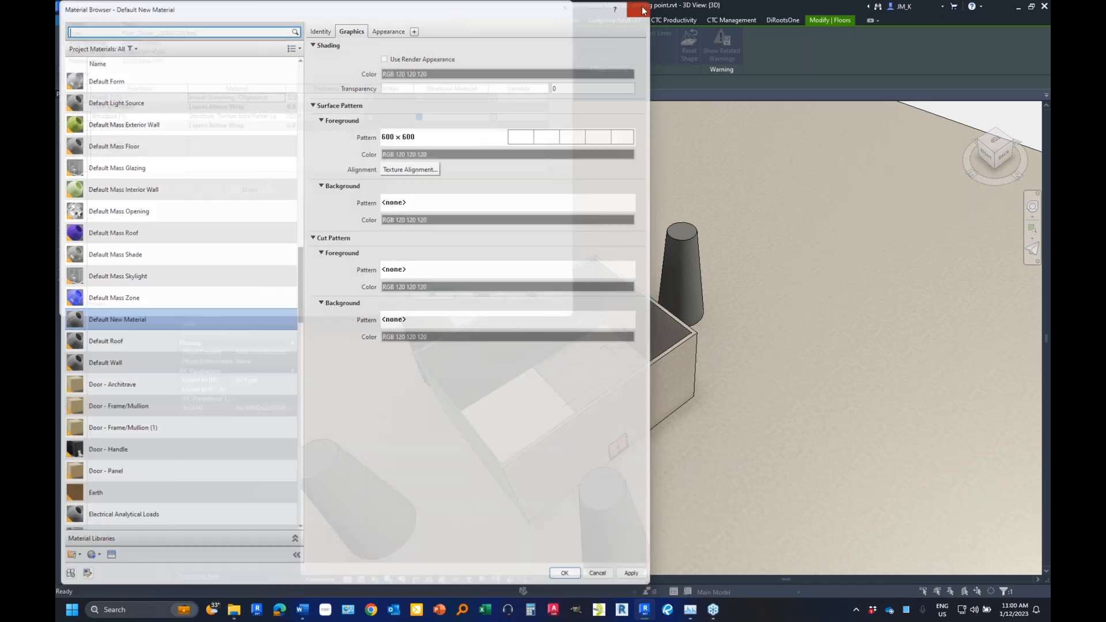
left_click(430, 295)
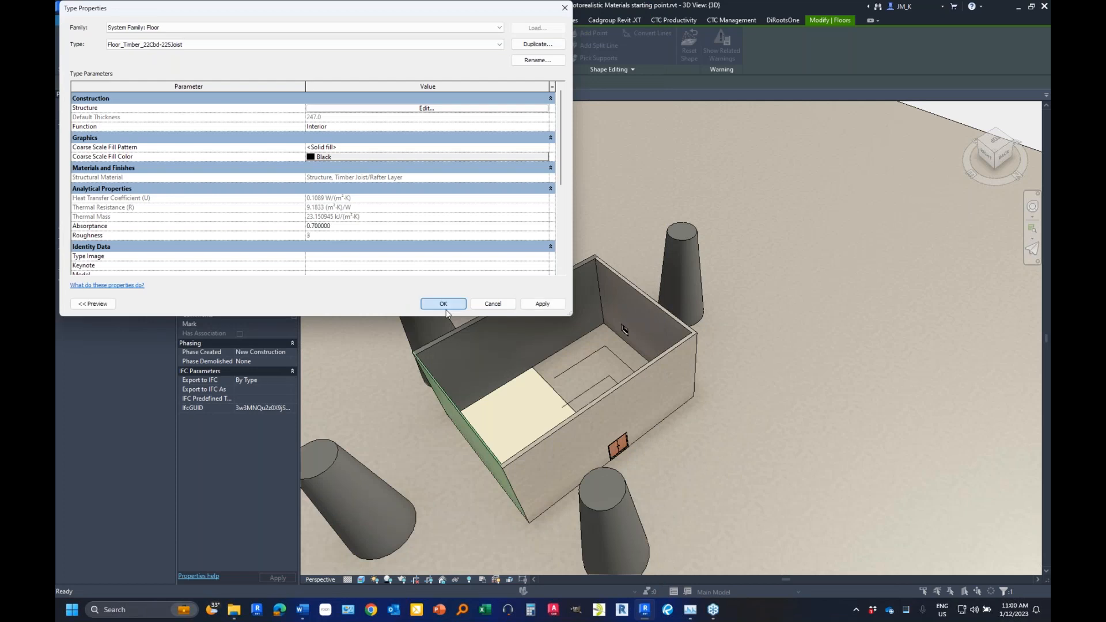
left_click(444, 305)
scroll(506, 432, "up", 8)
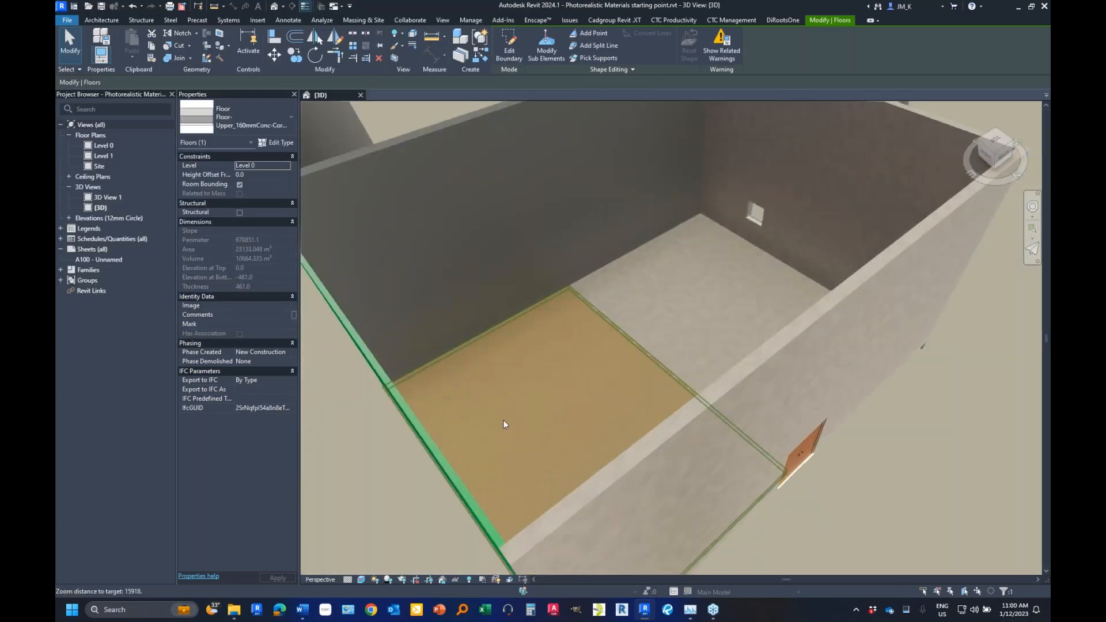
left_click(504, 392)
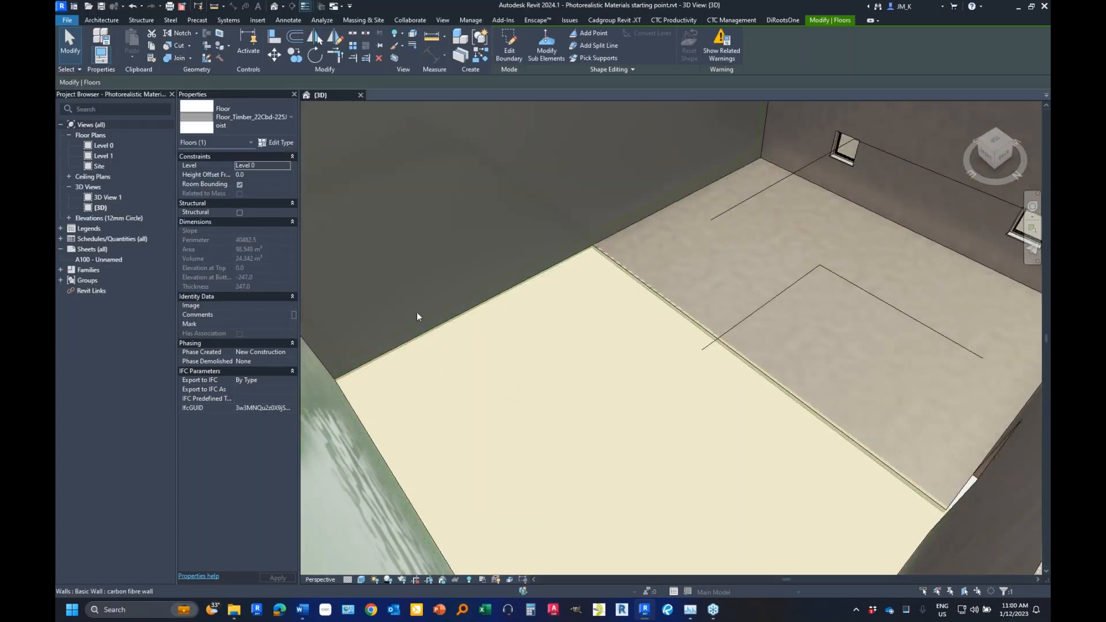
scroll(403, 420, "down", 4)
key("Escape")
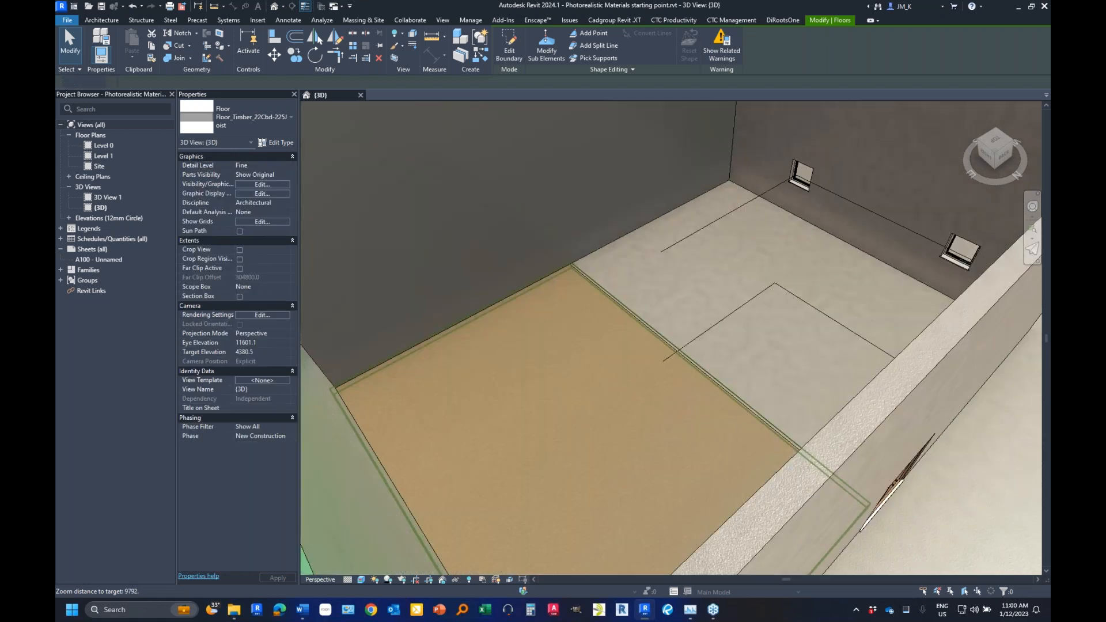
- Select the timber floor and open its Finish 2 layer's material from the floor type's structure
left_click(467, 436)
left_click(277, 142)
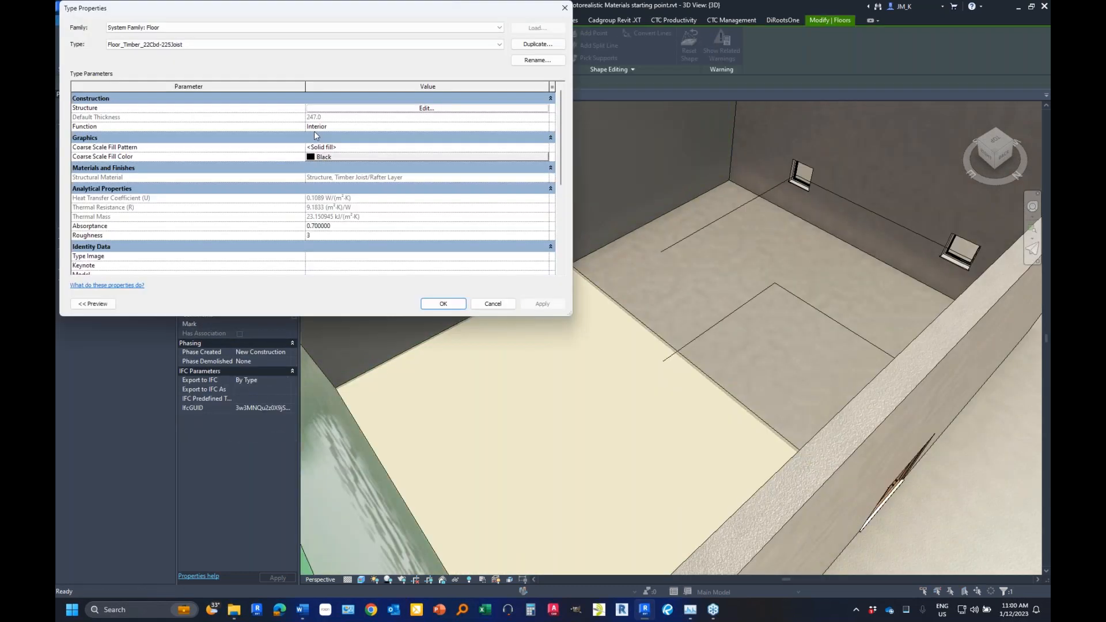
left_click(426, 108)
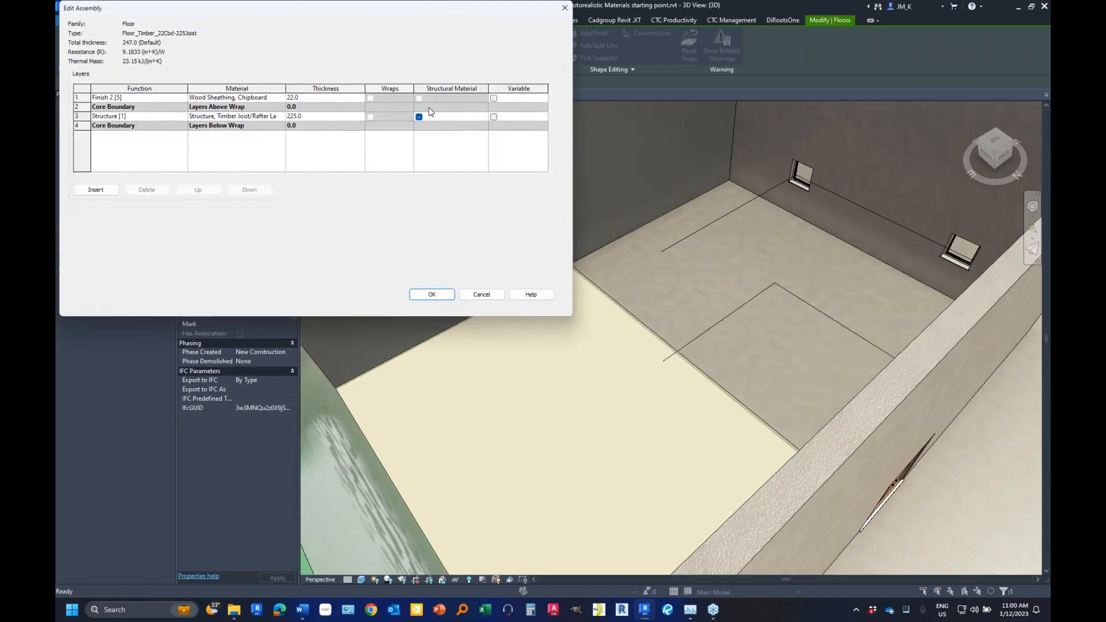
left_click(282, 101)
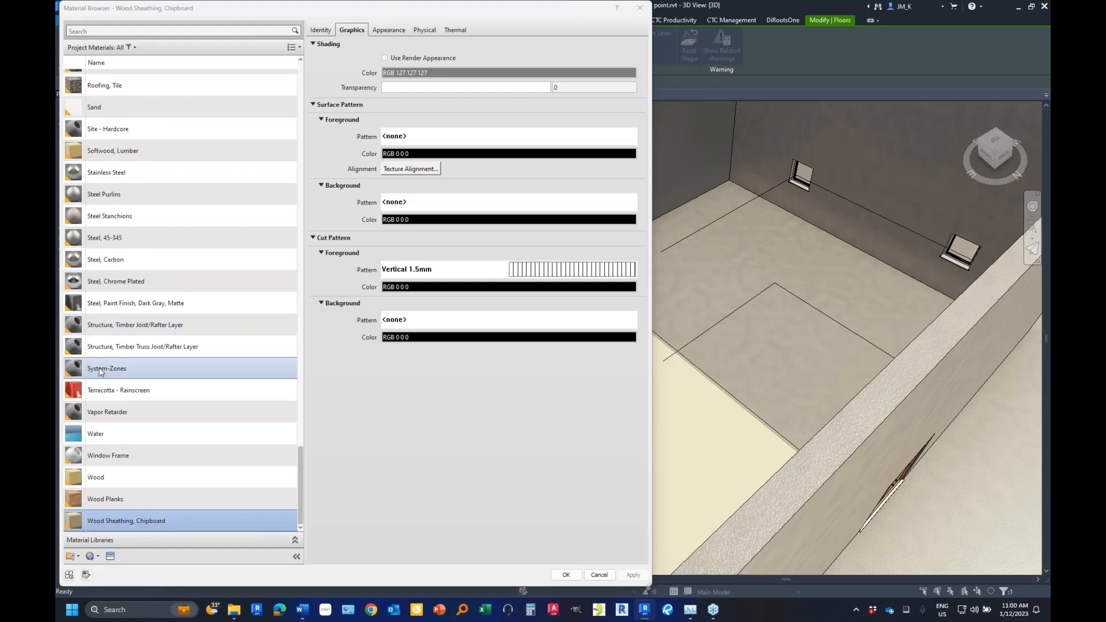
- Search the project materials for "carpet" and "tile", and create a new material
scroll(99, 372, "up", 20)
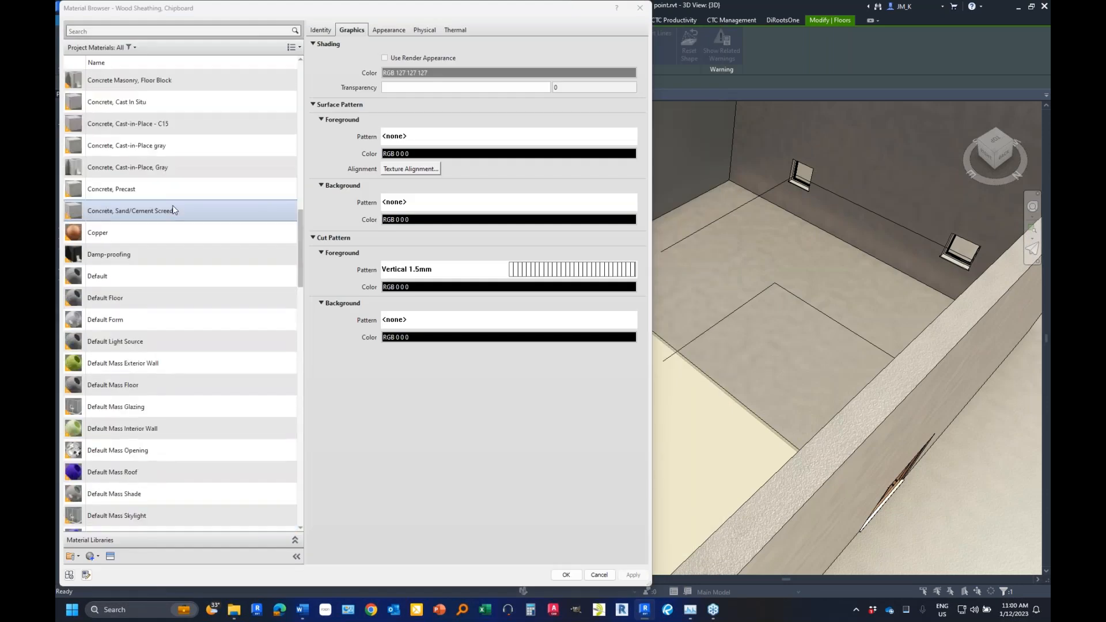
scroll(172, 209, "down", 7)
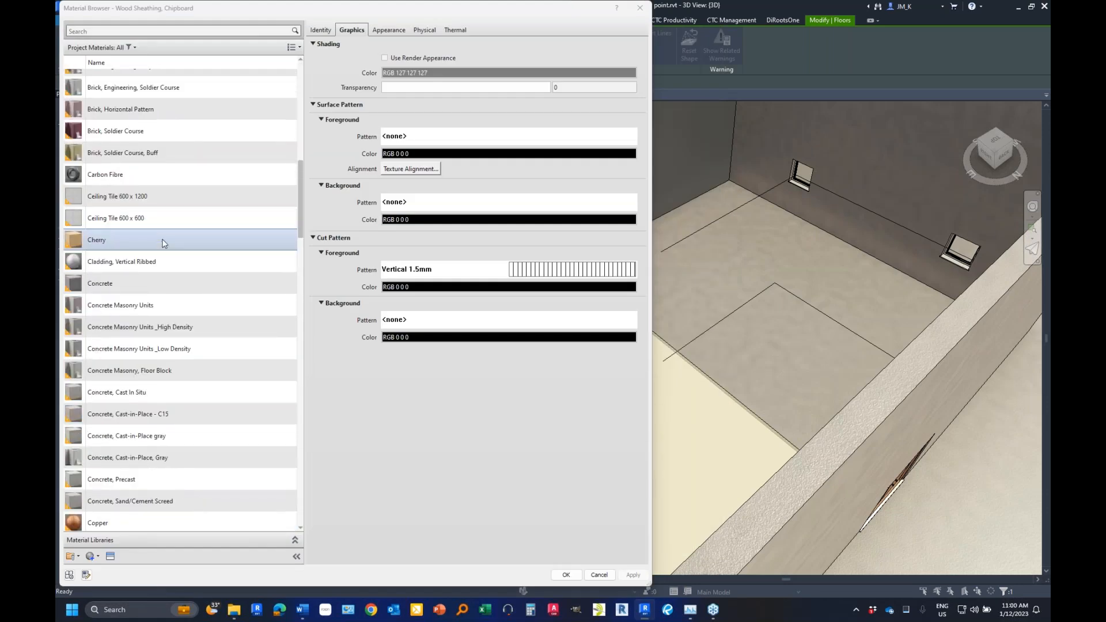
scroll(98, 119, "up", 1)
left_click(101, 31)
type("carpet")
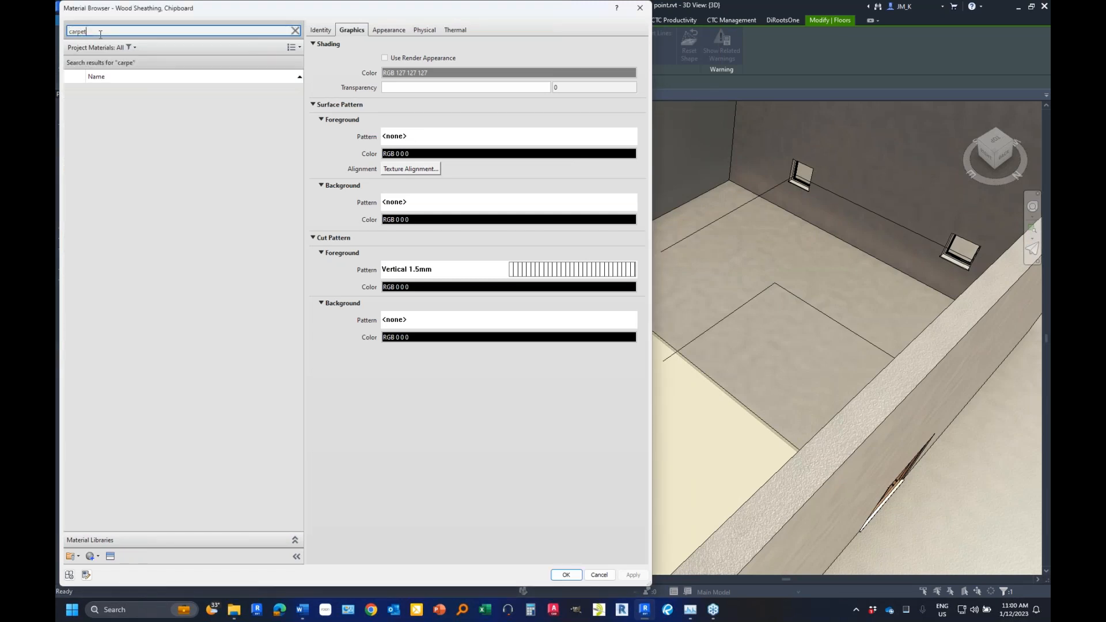
left_click_drag(99, 31, 61, 33)
type("tile")
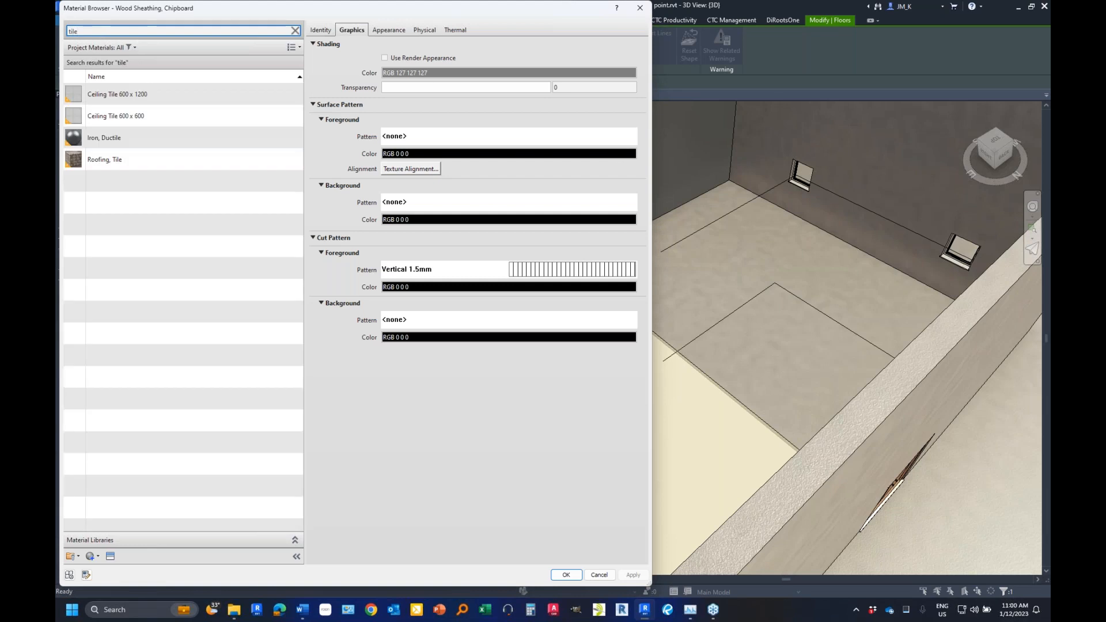
left_click(93, 556)
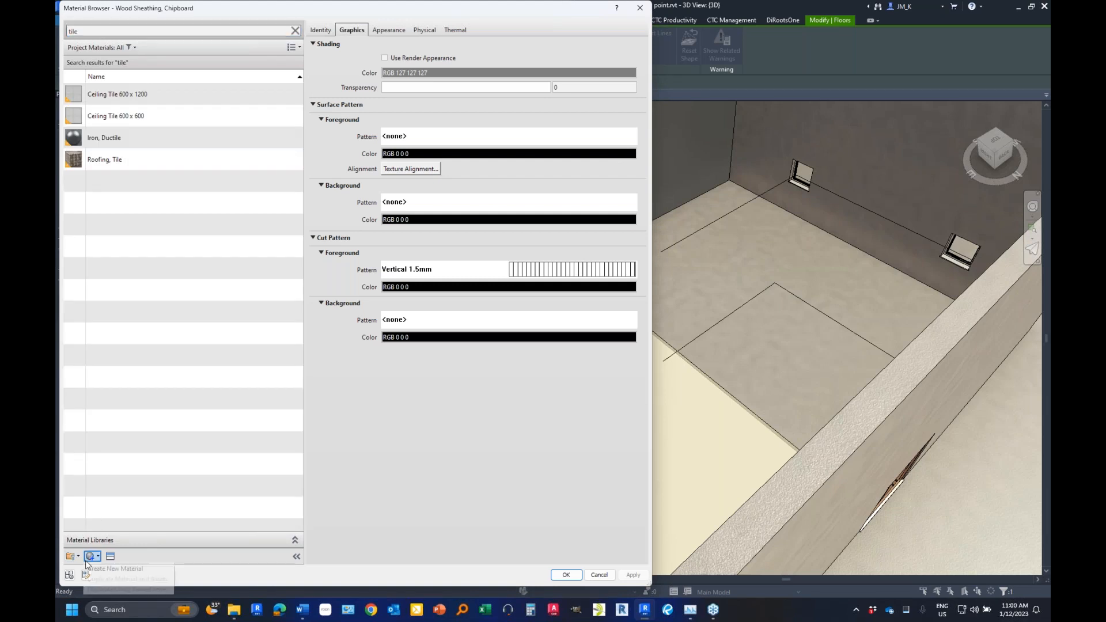
left_click(108, 579)
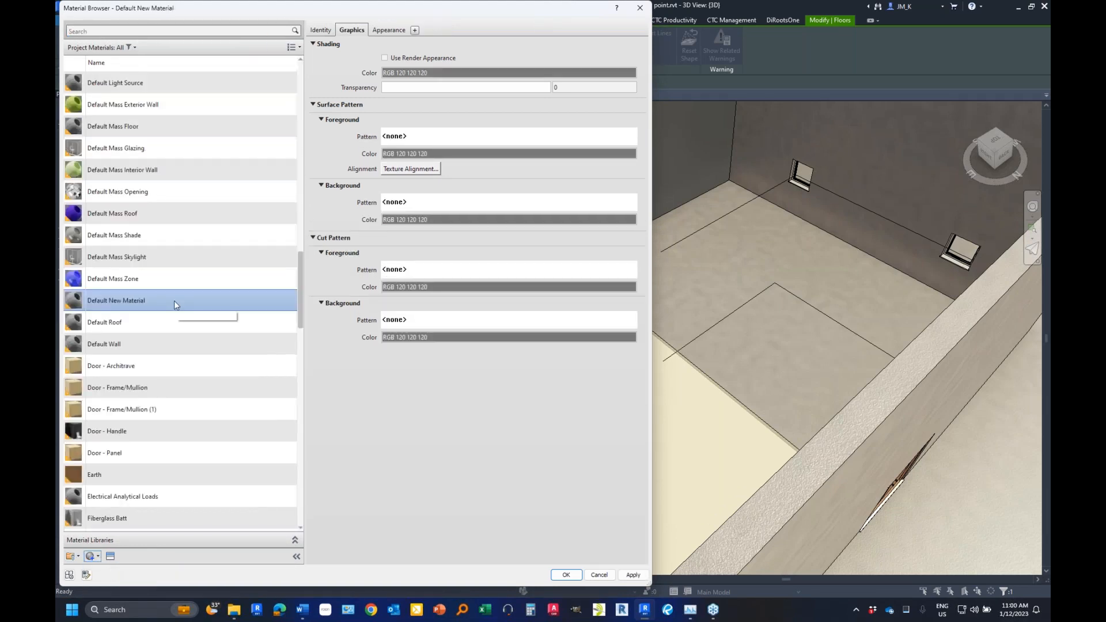
- Rename the newly created default material as "carpet tile grey"
right_click(174, 301)
left_click(195, 343)
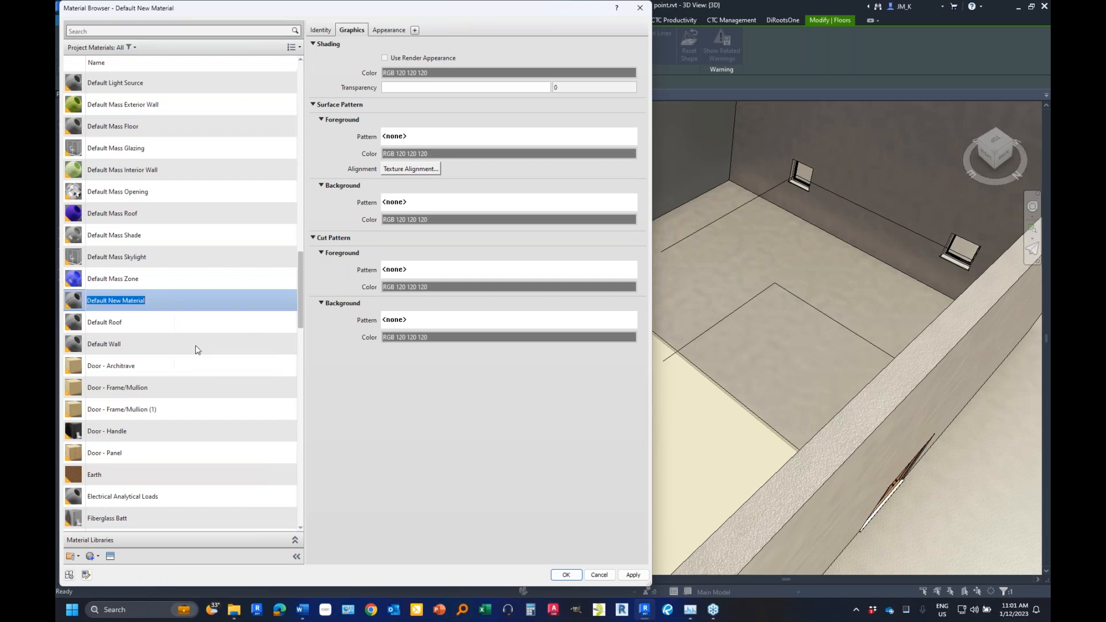
type("carpet tile grey")
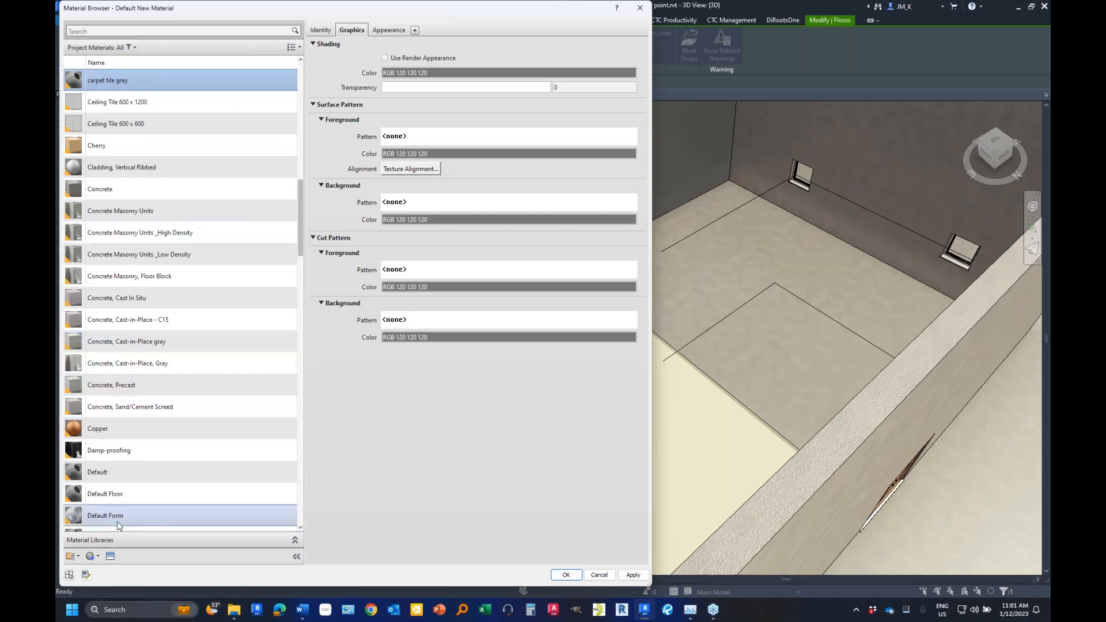
- Open the asset browser, expand the Appearance Library and search the assets for "grey carpet"
left_click(92, 559)
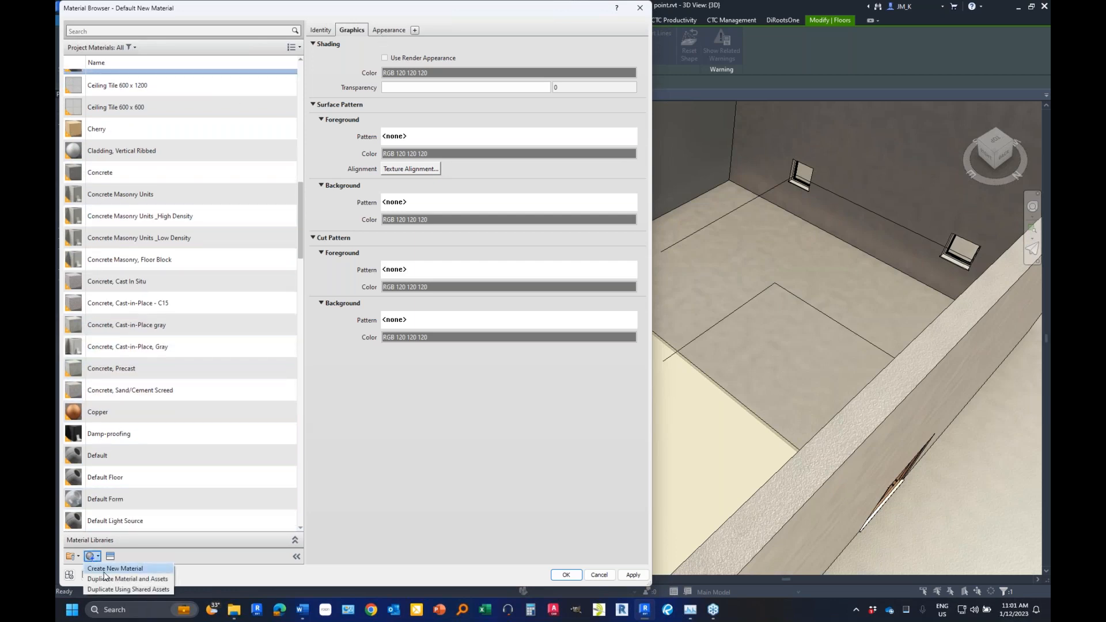
left_click(213, 555)
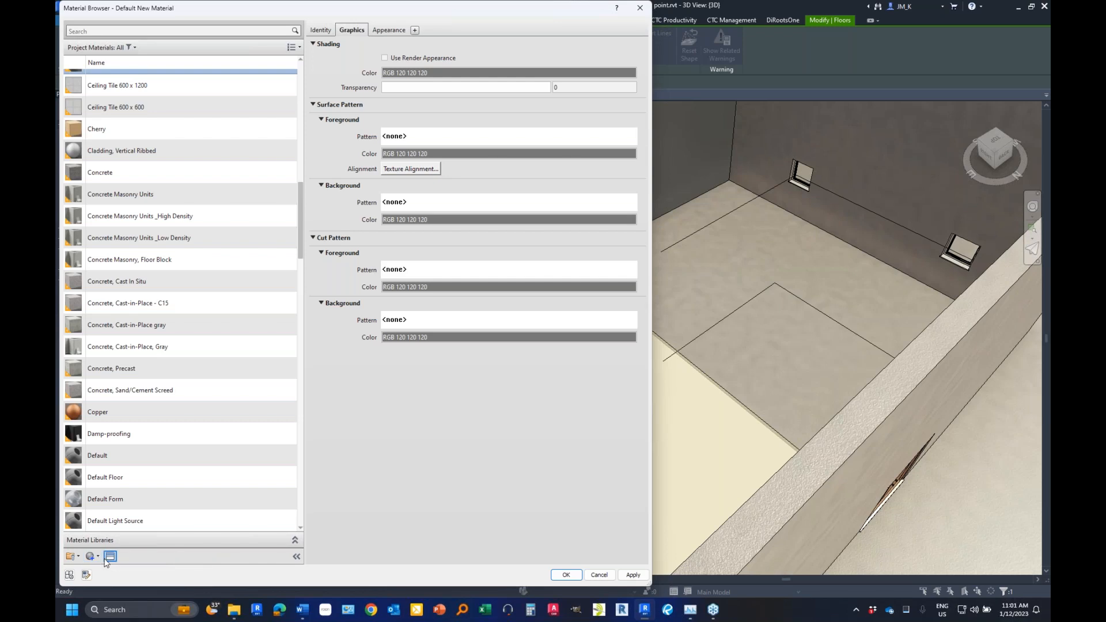
left_click(107, 559)
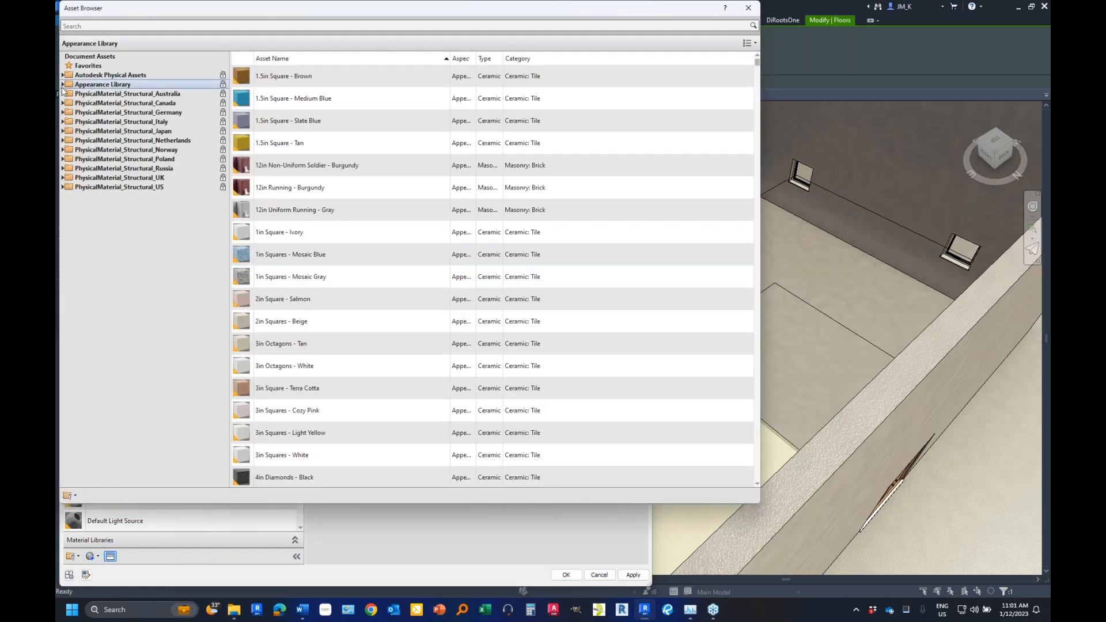
left_click(63, 84)
left_click(107, 26)
type("grey")
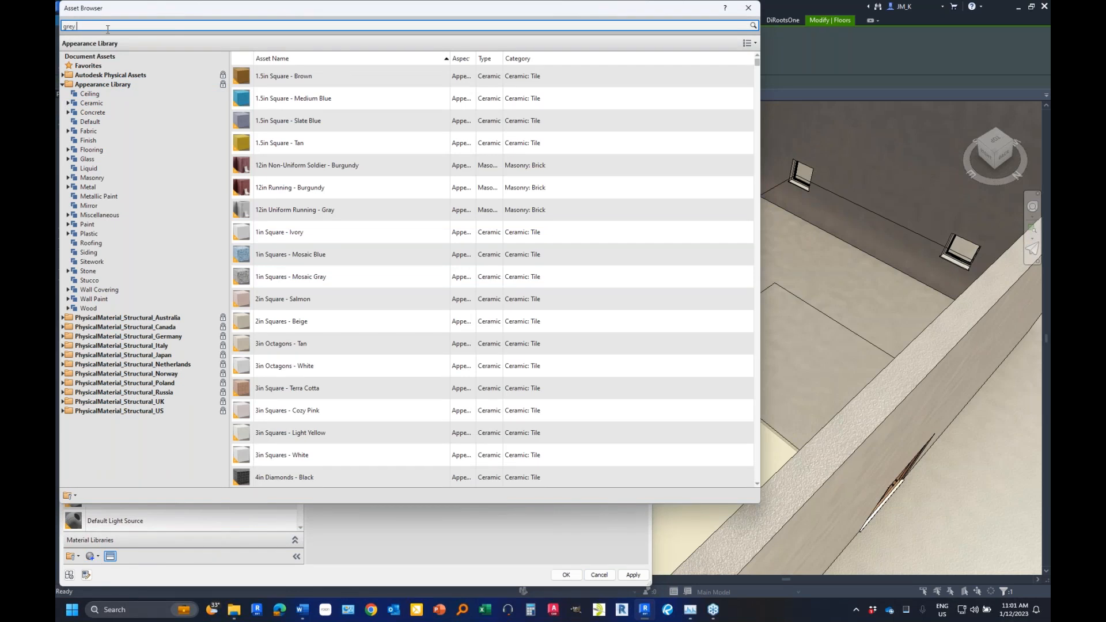
type(" carpet")
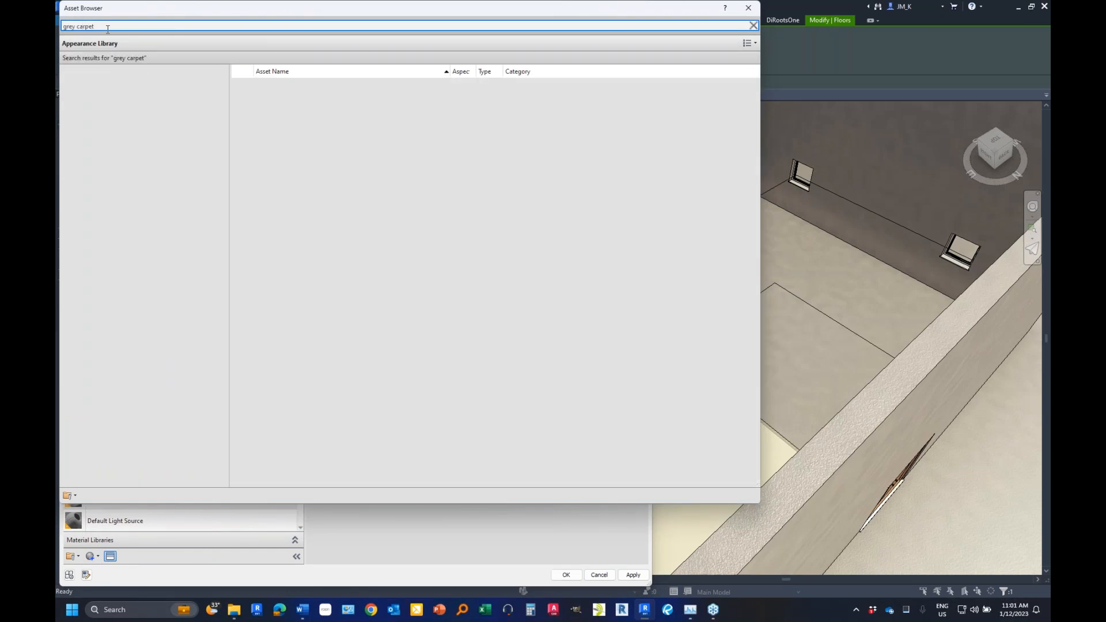
- Replace the new material's appearance with the Carpet - Berber - Grey - Stripes asset and close the asset browser
key("ctrl+a")
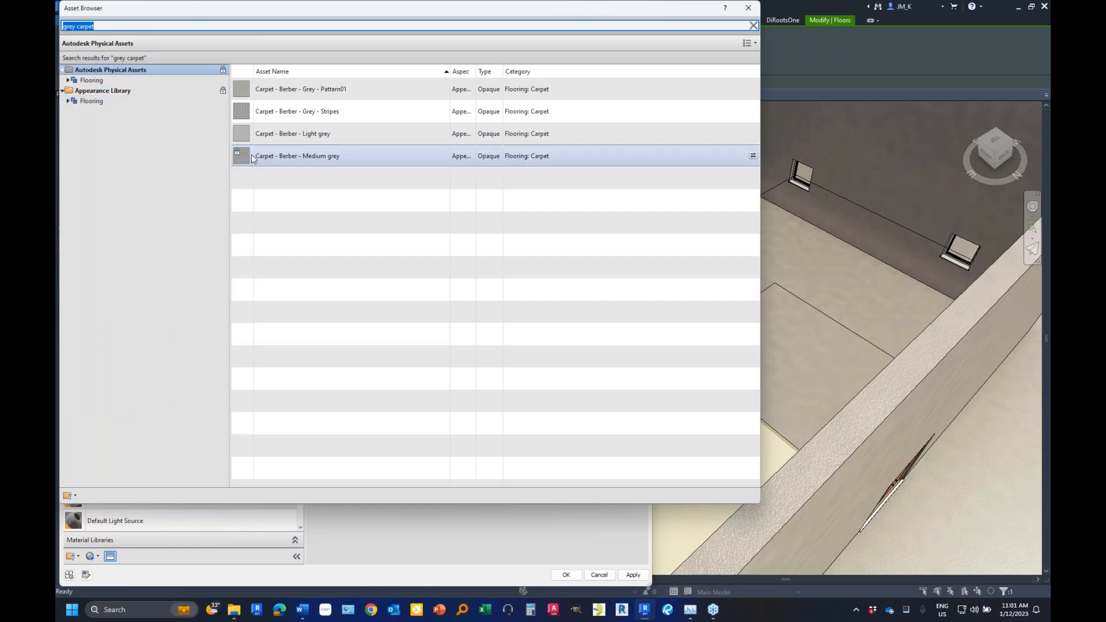
left_click(268, 117)
left_click(753, 25)
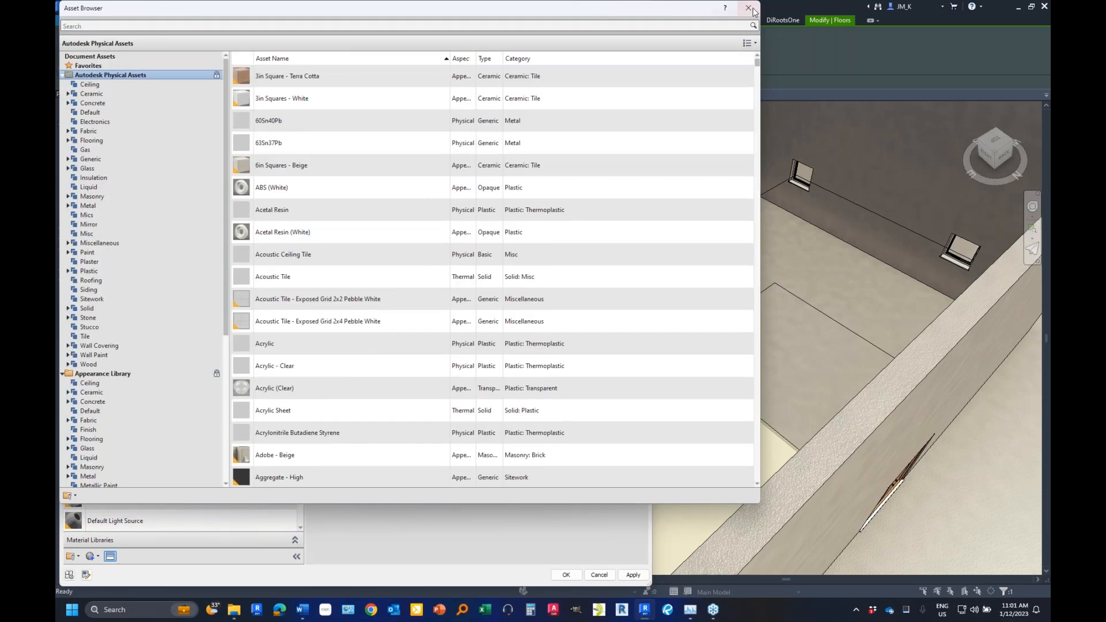
left_click(749, 8)
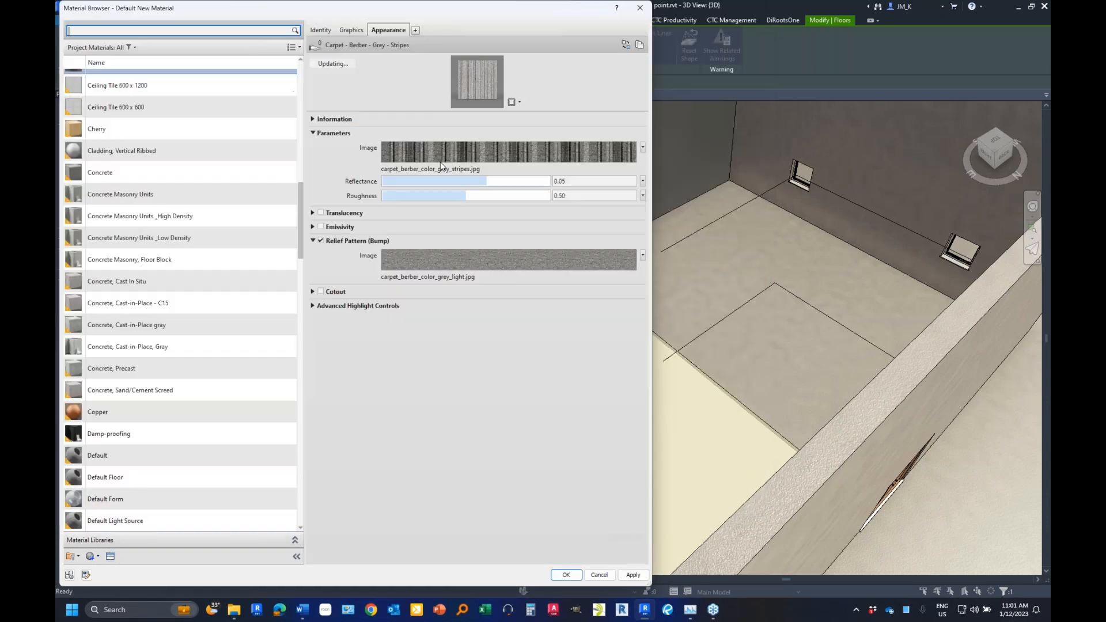
- Set the striped carpet image's sample size to 600 x 600 mm with linked texture transforms, and turn off the relief pattern
left_click(437, 150)
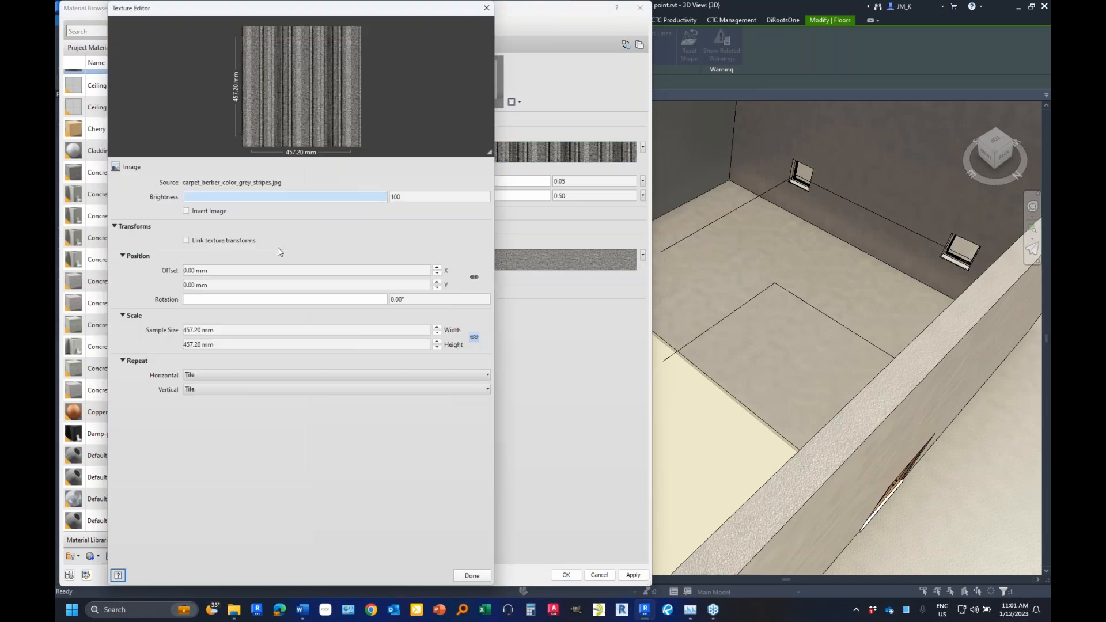
left_click(238, 330)
type("600")
left_click(241, 348)
type("4")
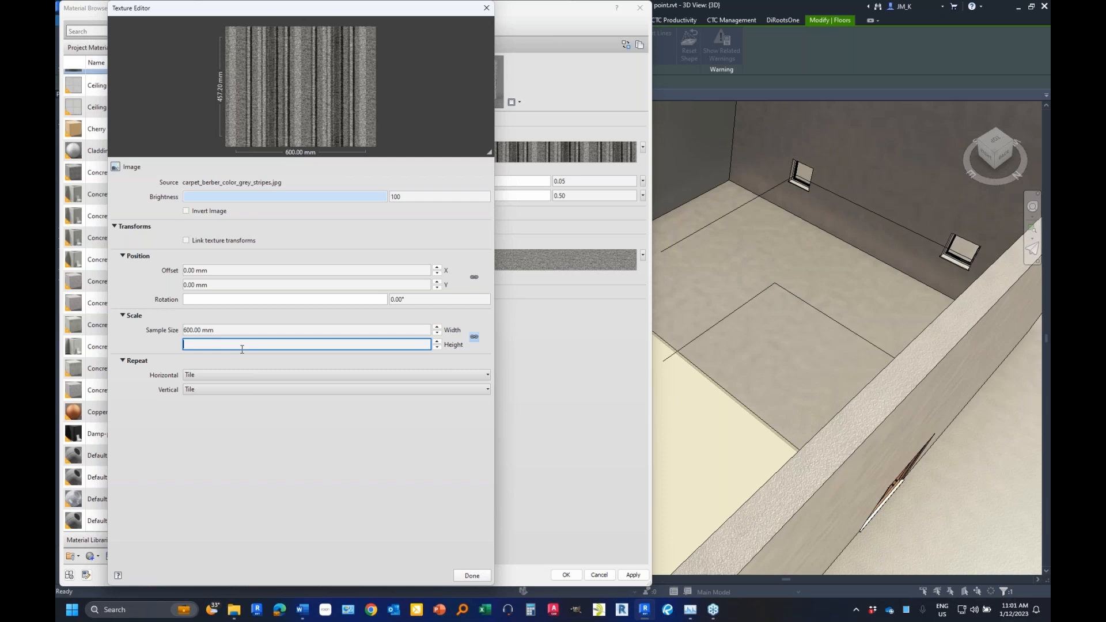
type("00")
left_click(186, 240)
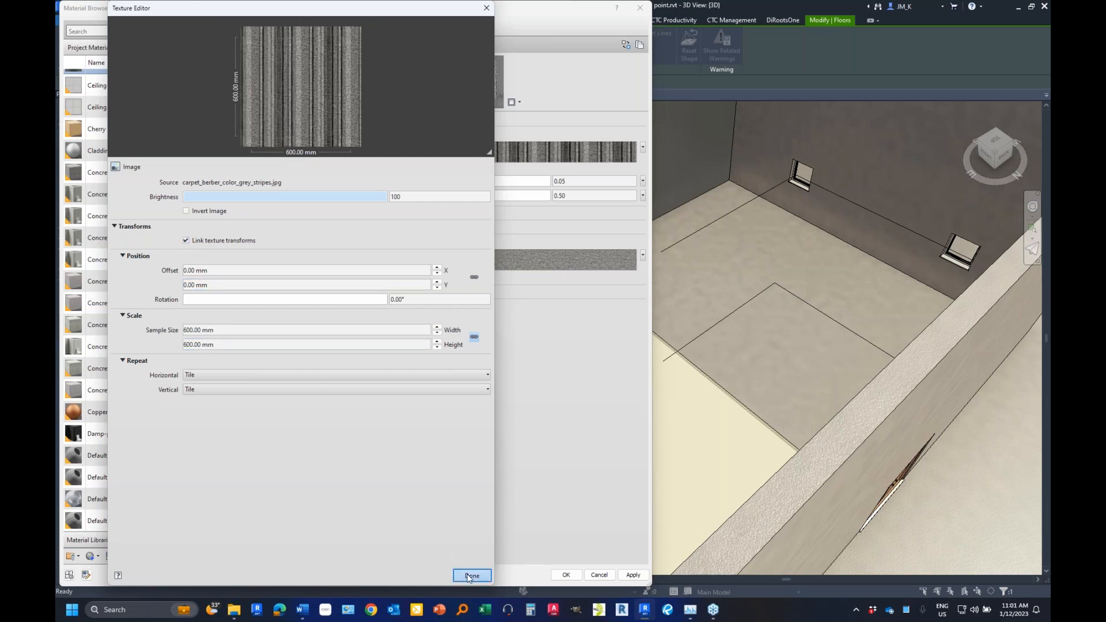
left_click(470, 576)
left_click(320, 241)
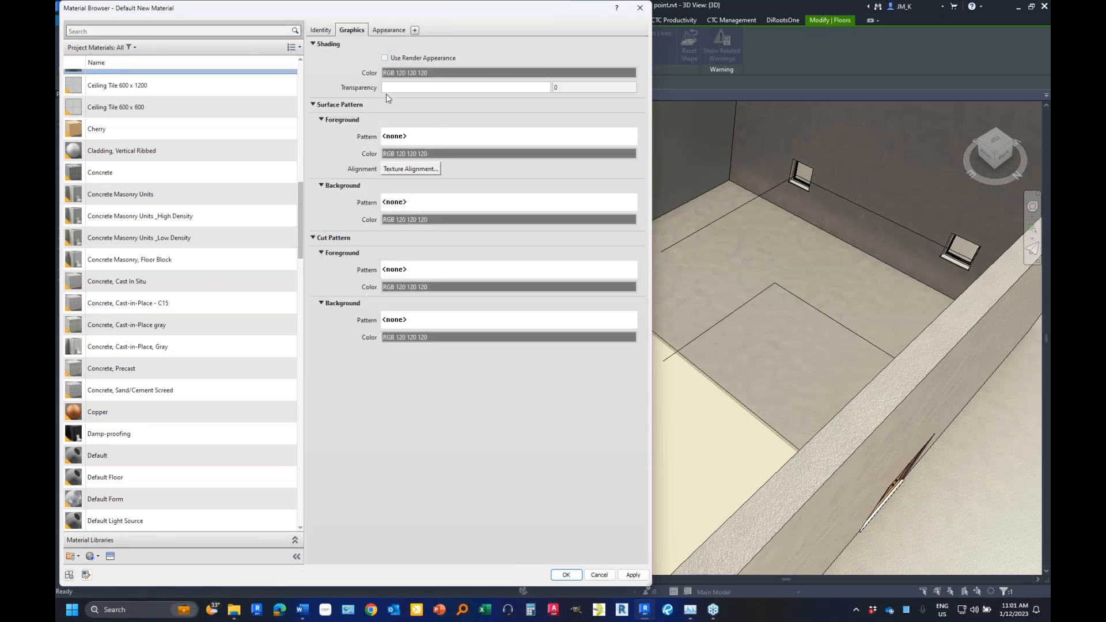
- Assign the model pattern Rectangular 600x600mm as the material's foreground surface pattern, and accept the material and floor type changes
left_click(440, 138)
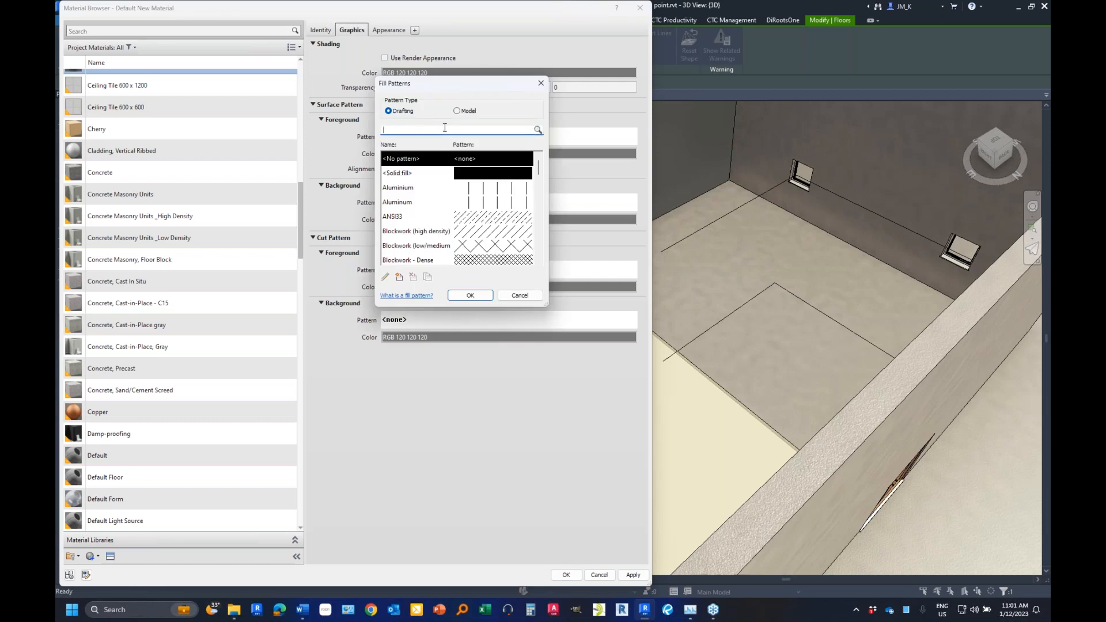
scroll(464, 196, "down", 12)
scroll(464, 196, "up", 11)
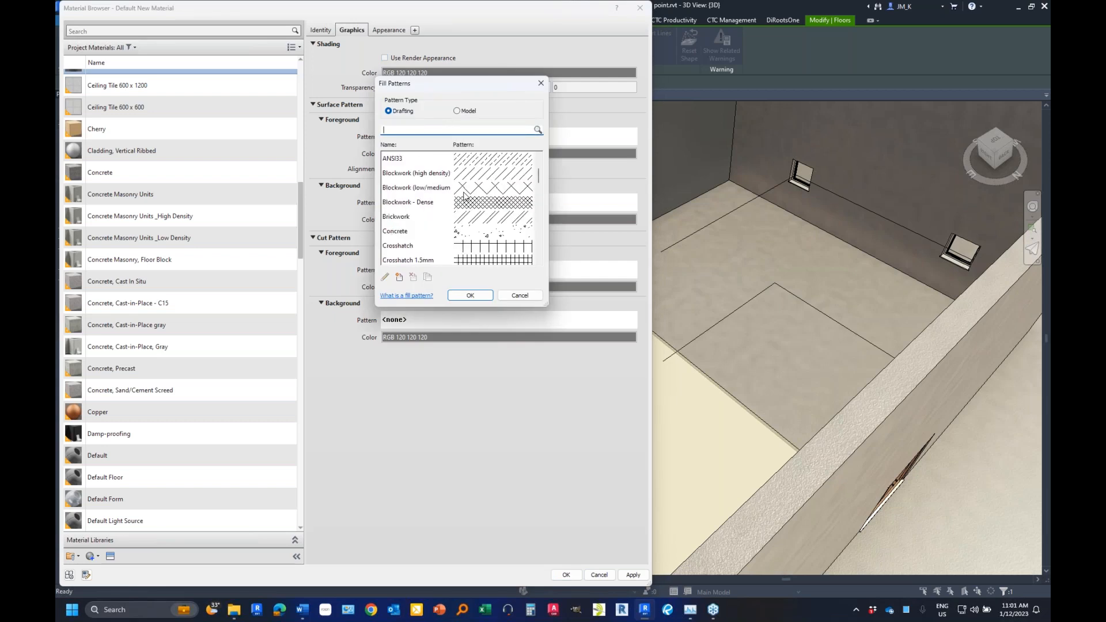
scroll(465, 196, "up", 1)
left_click(461, 111)
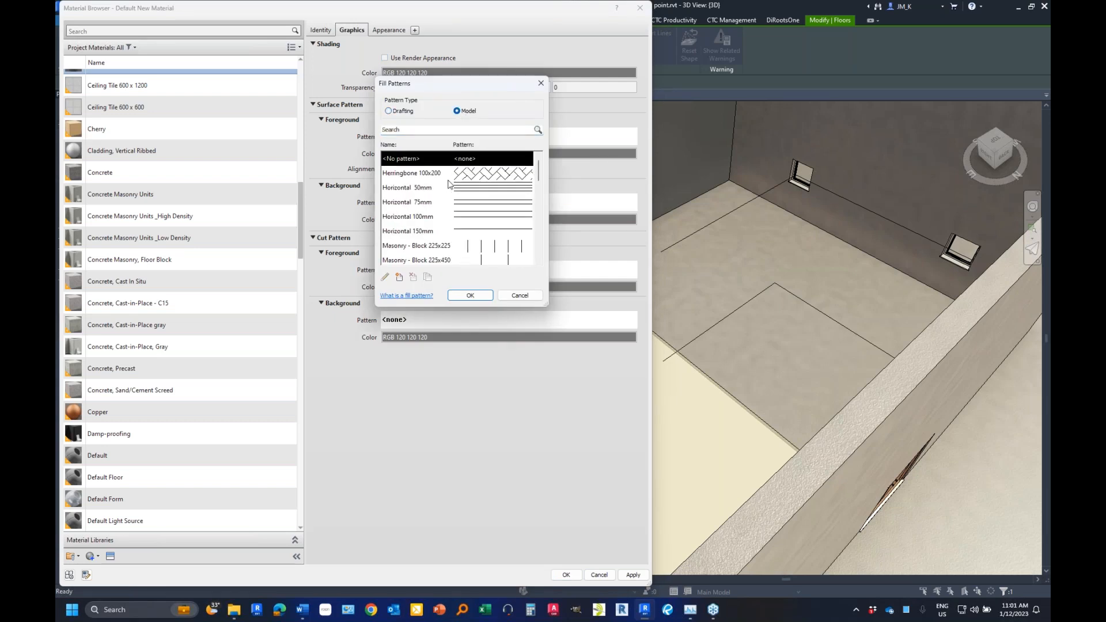
scroll(453, 223, "down", 3)
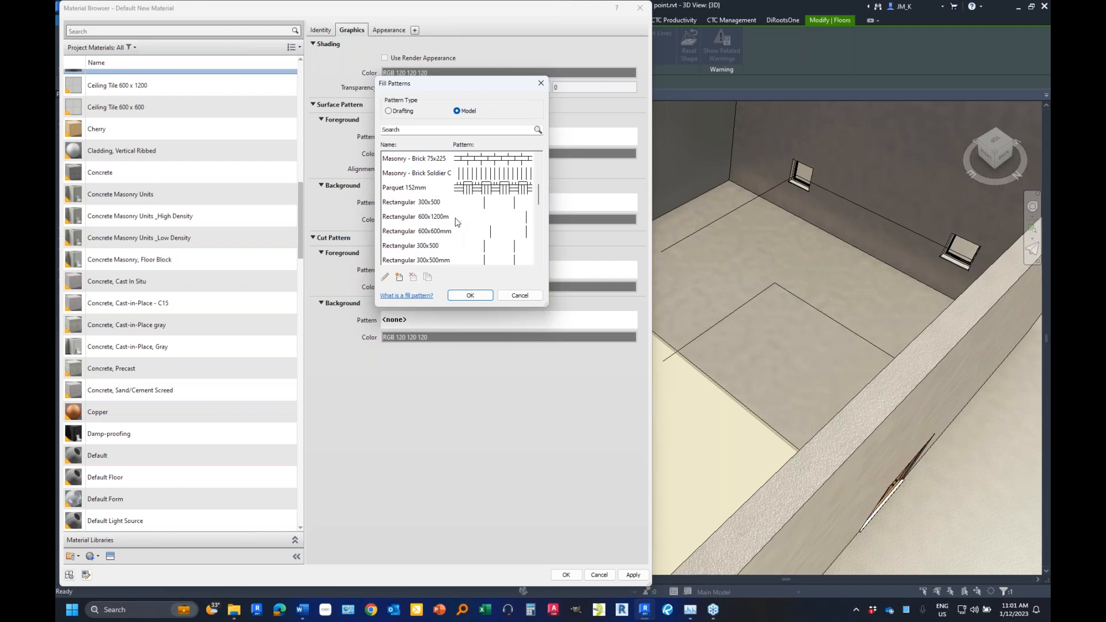
left_click(430, 231)
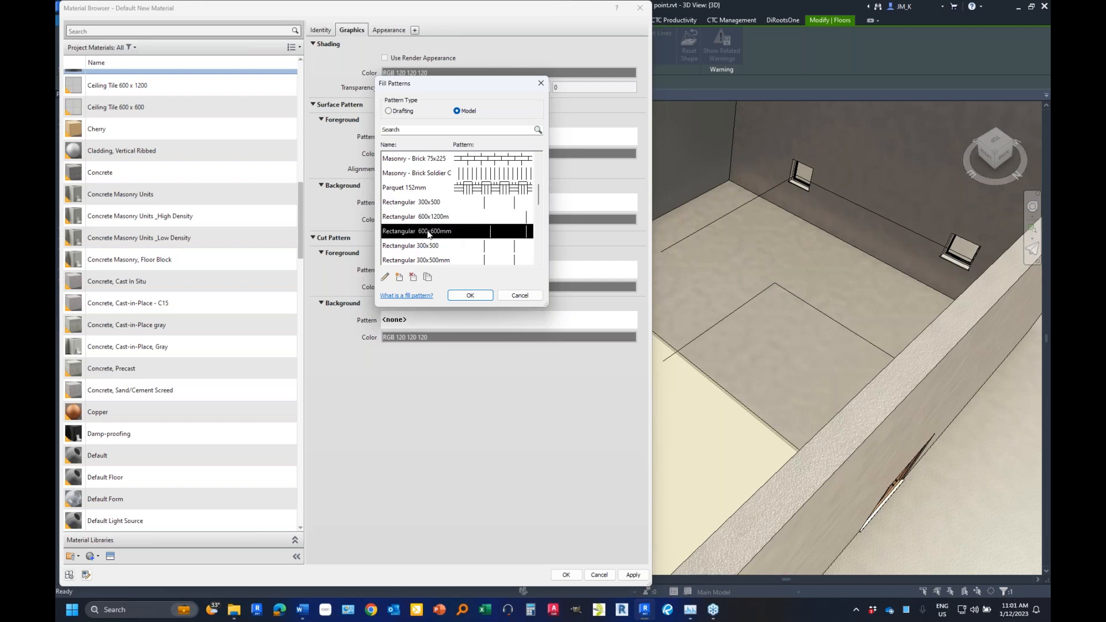
left_click(469, 296)
left_click(566, 575)
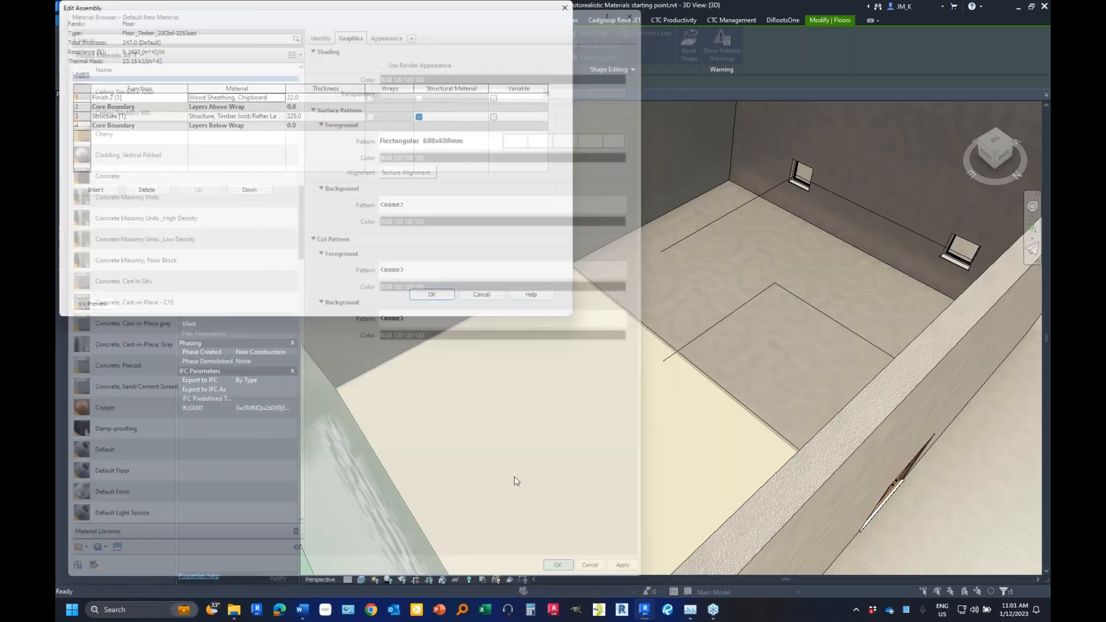
left_click(431, 294)
left_click(440, 298)
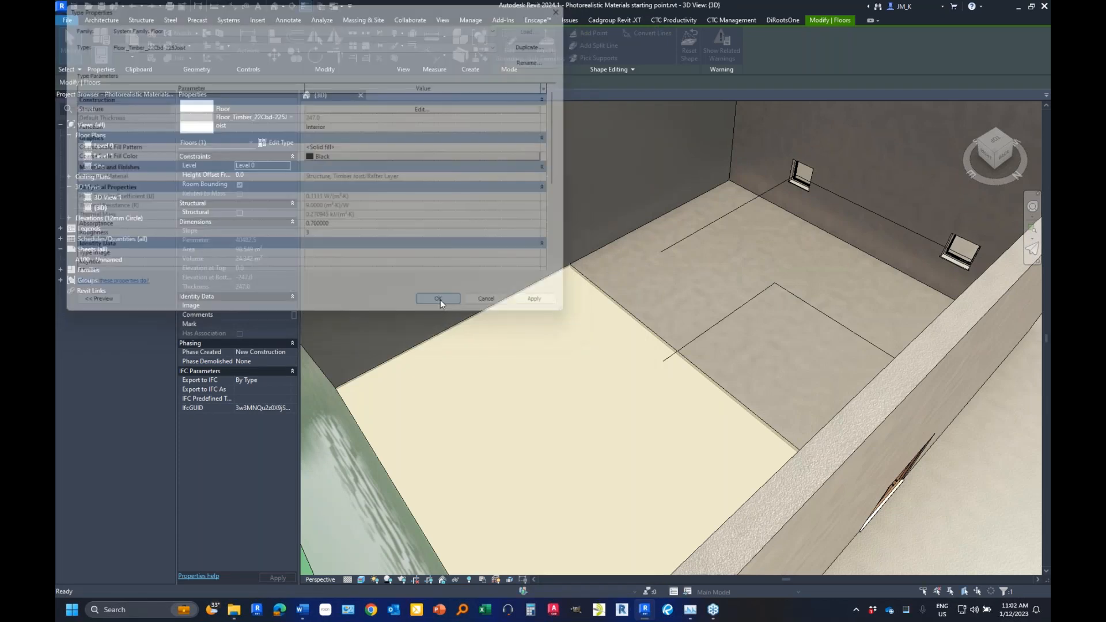
- Examine the striped carpet texture on the timber floor up close in the 3D view
left_click(723, 321)
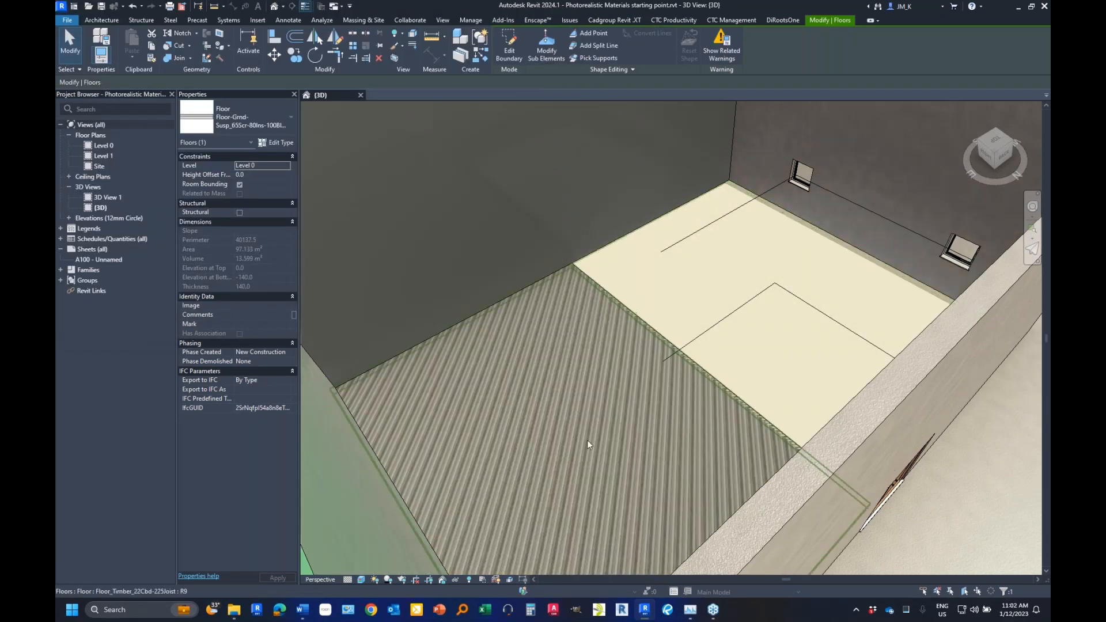
scroll(588, 445, "up", 3)
scroll(507, 304, "down", 3)
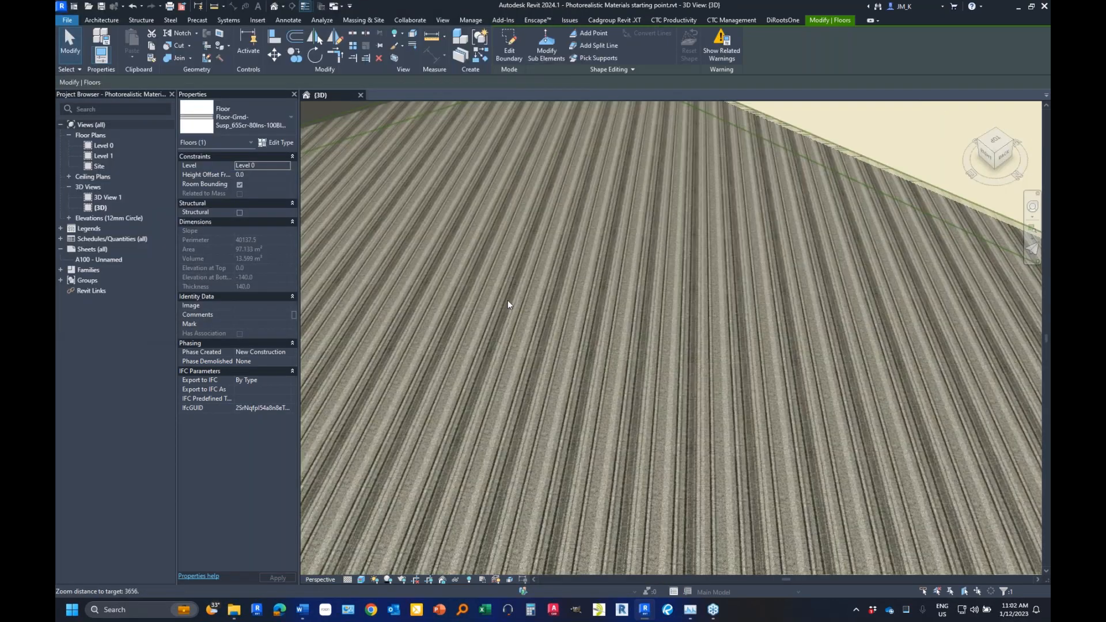
scroll(509, 305, "down", 2)
middle_click_drag(509, 306, 539, 346)
left_click(539, 346)
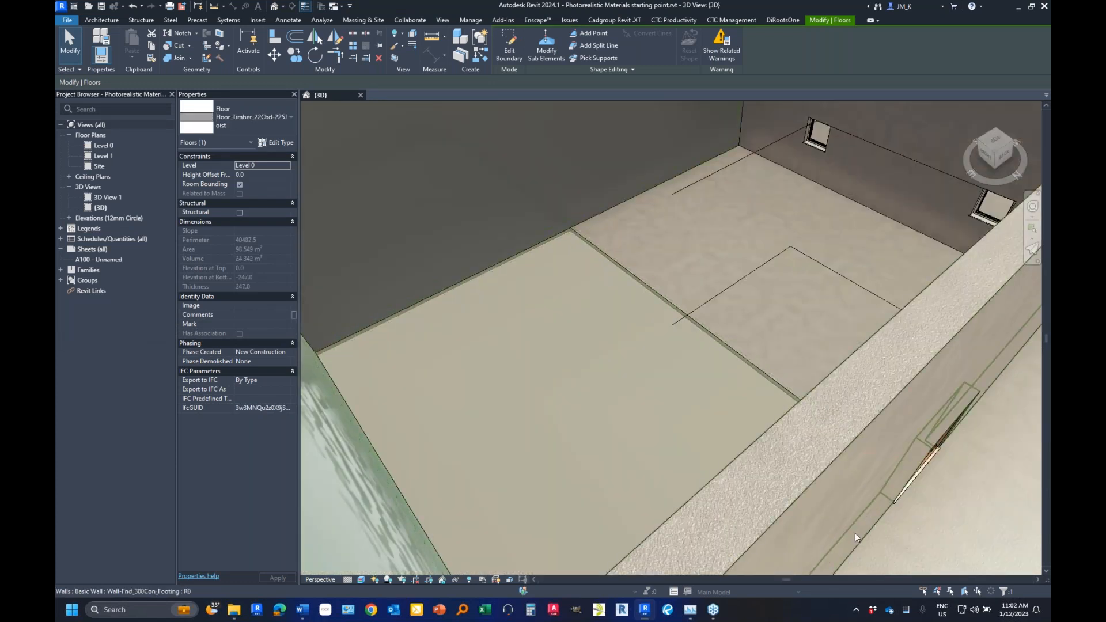
- Switch the 3D view to the Hidden Line style and rotate the timber floor's surface pattern by 45 degrees
left_click(343, 561)
left_click(362, 579)
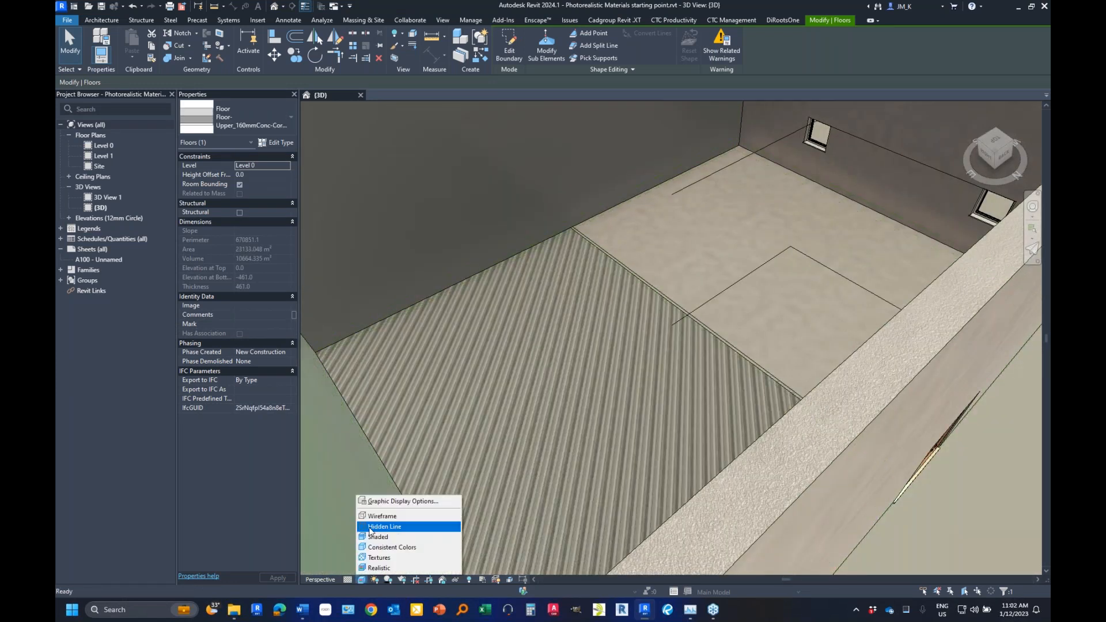
left_click(381, 522)
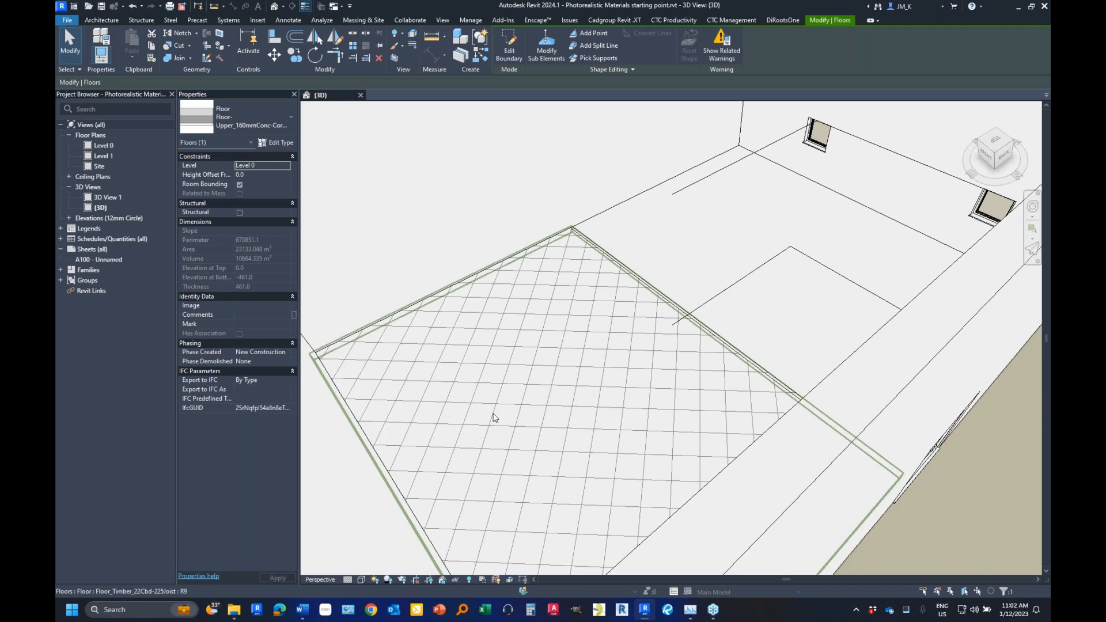
left_click(495, 418)
left_click(315, 55)
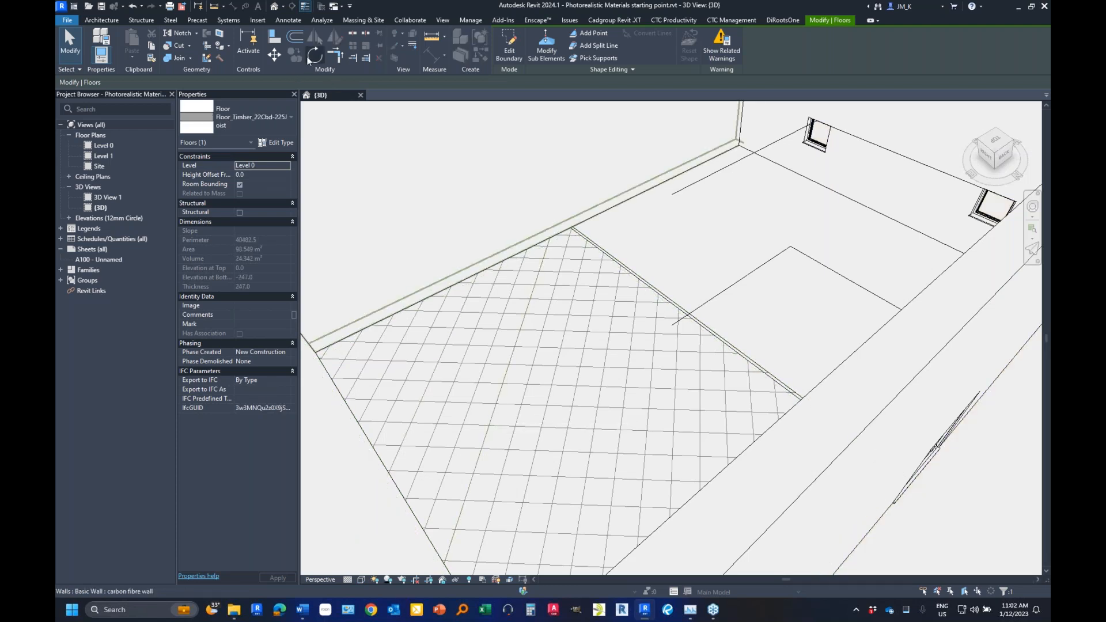
left_click(427, 320)
type("21")
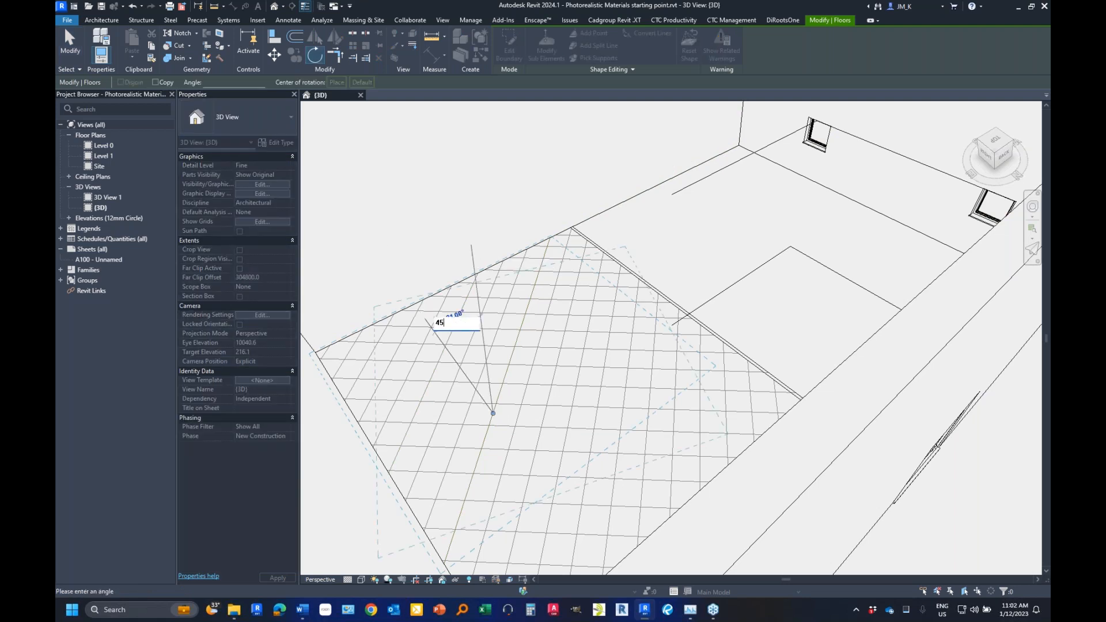
key("Return")
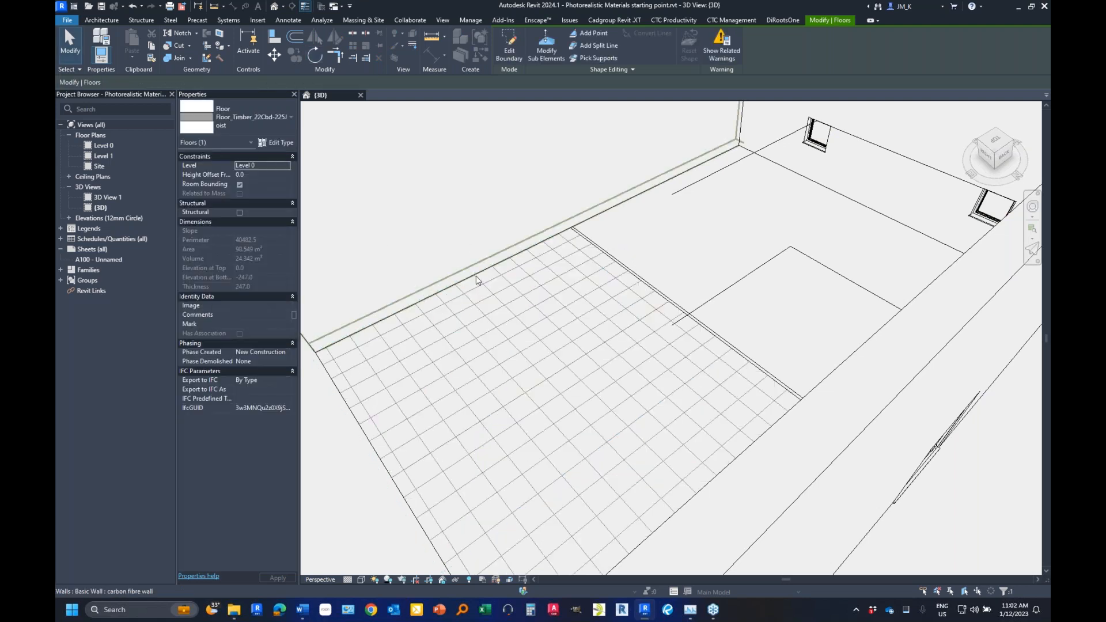
- Switch the 3D view back to the Realistic style and inspect the direction of the carpet stripes up close
left_click(361, 579)
left_click(371, 568)
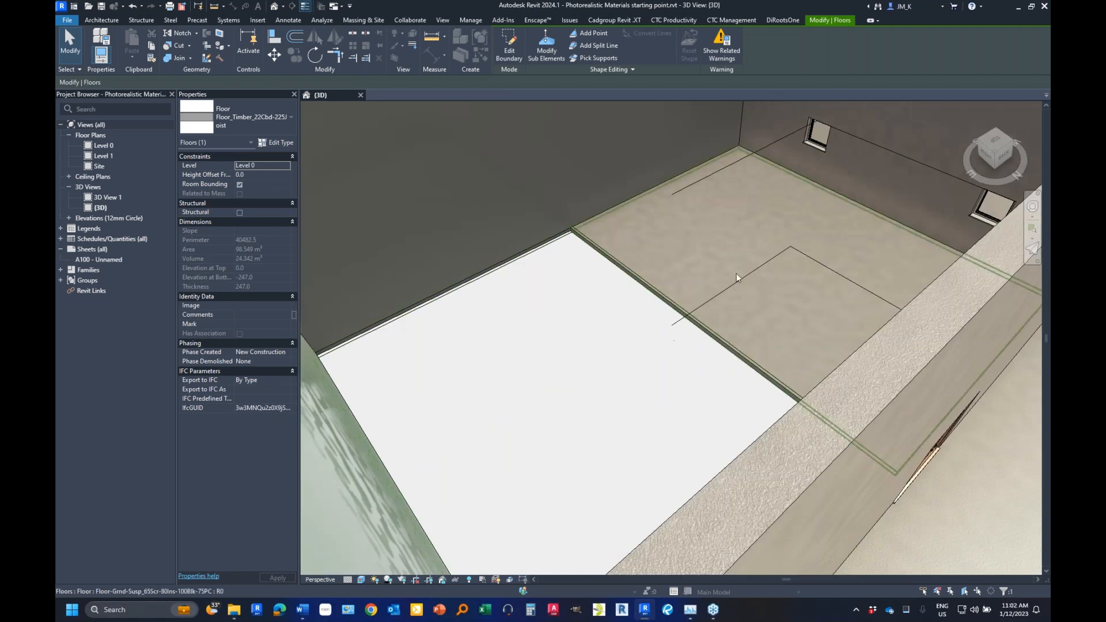
left_click(737, 278)
scroll(583, 359, "up", 5)
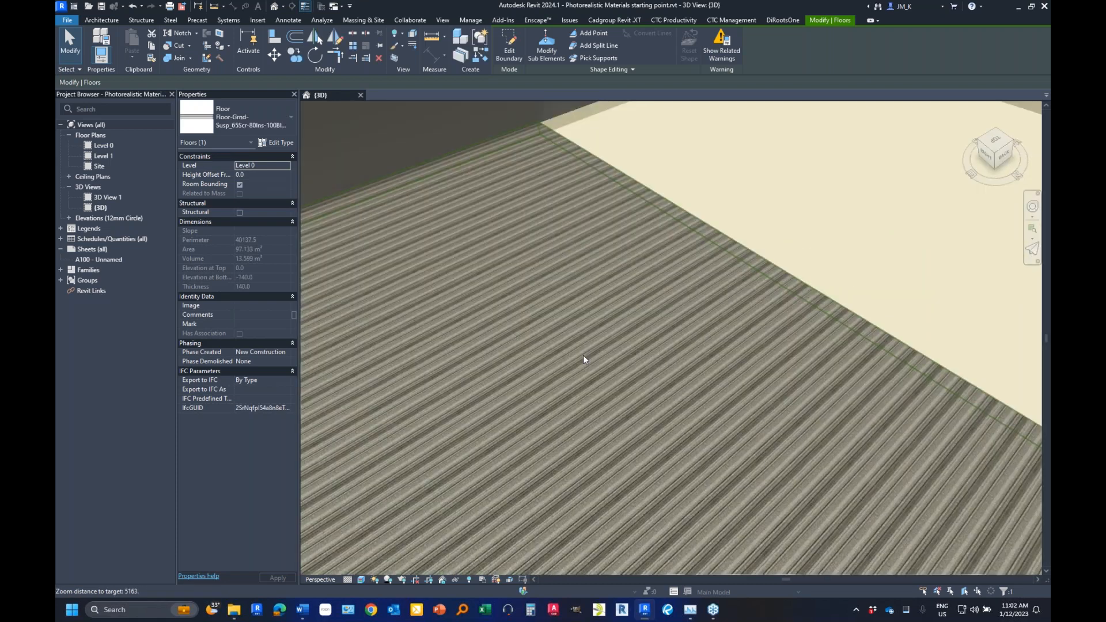
scroll(601, 271, "down", 4)
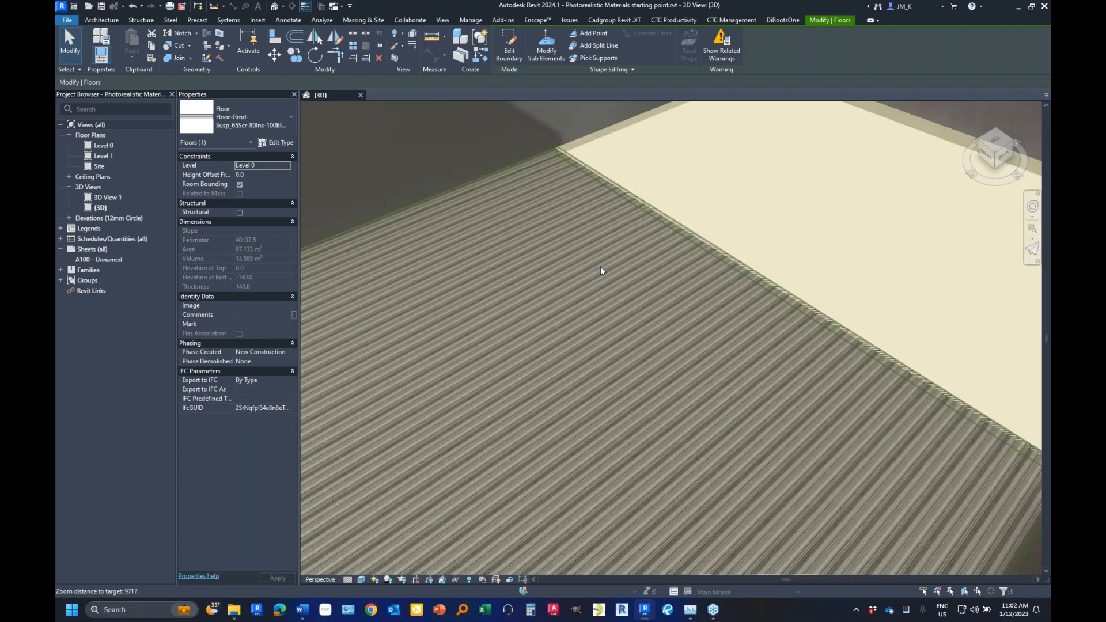
- Try shifting the render appearance of the plain floor's Concrete, Sand/Cement Screed finish against its surface pattern, cancel the alignment, and close the type settings
left_click(274, 143)
left_click(411, 109)
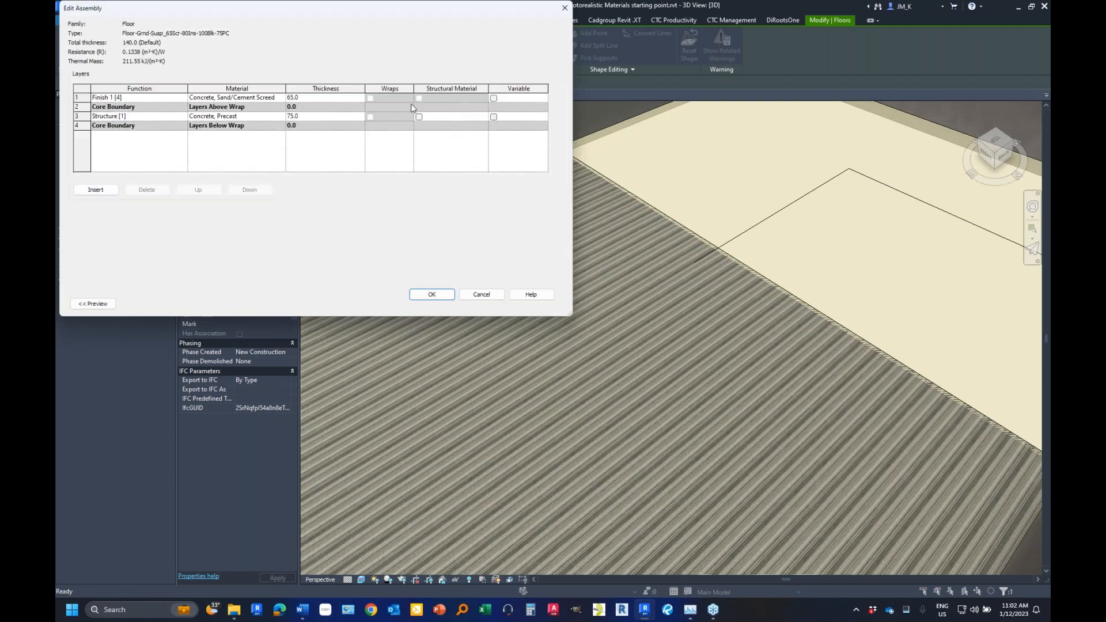
left_click(282, 98)
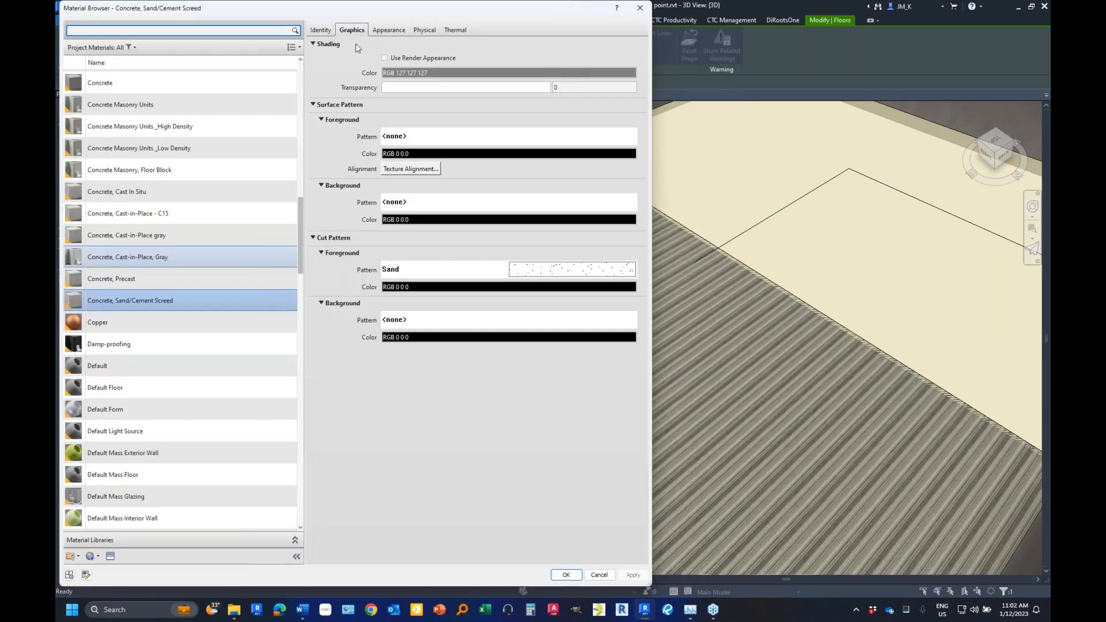
left_click(411, 169)
left_click(294, 214)
left_click(294, 214)
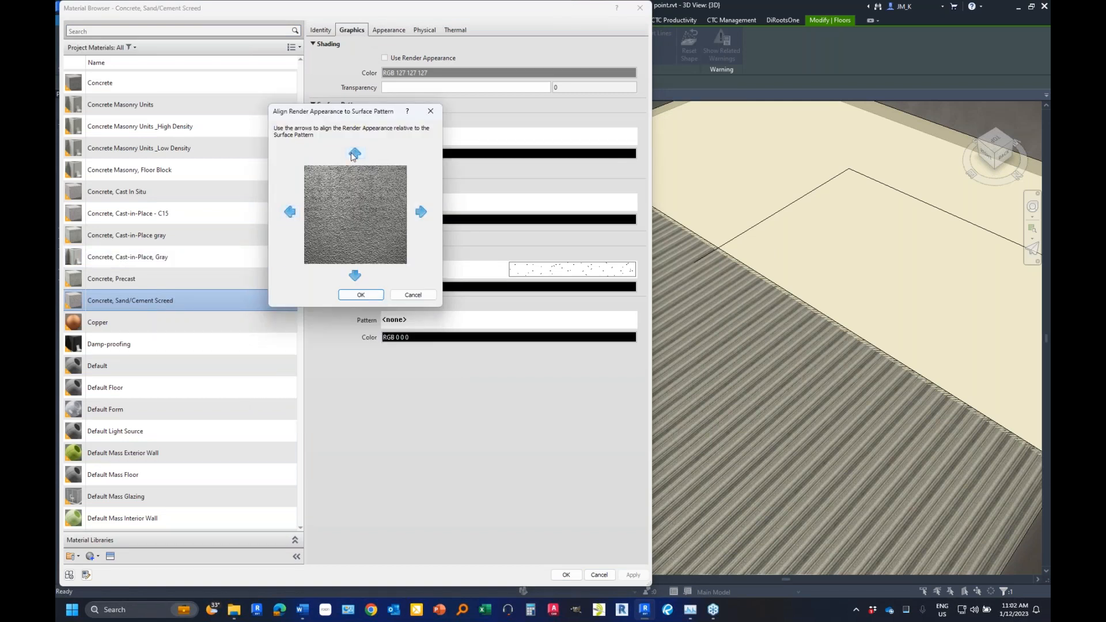
left_click(413, 294)
left_click(565, 575)
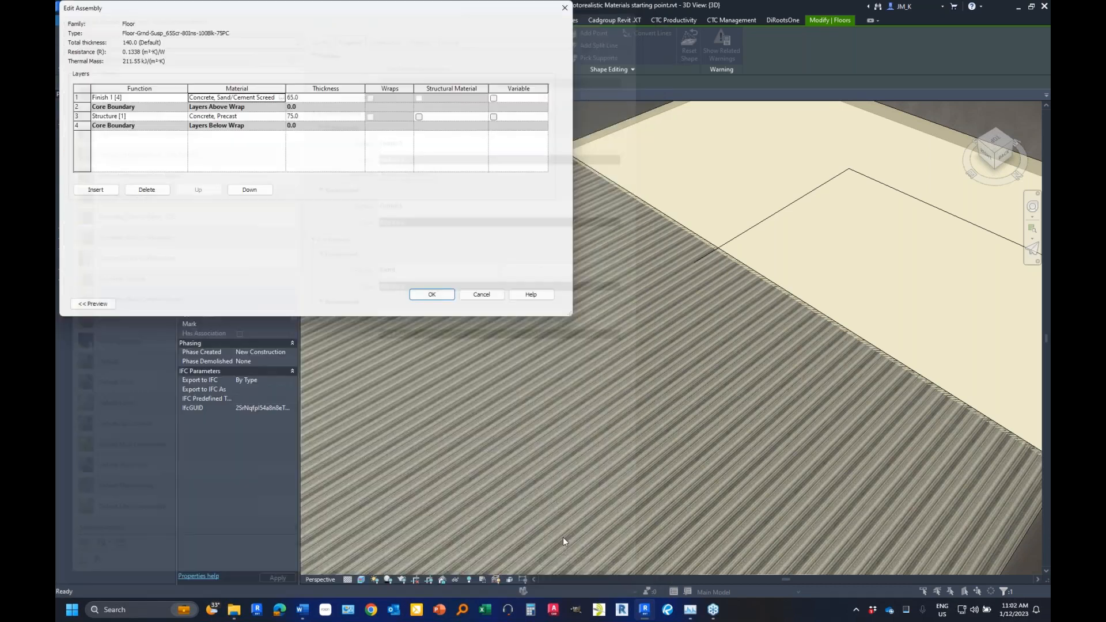
left_click(431, 294)
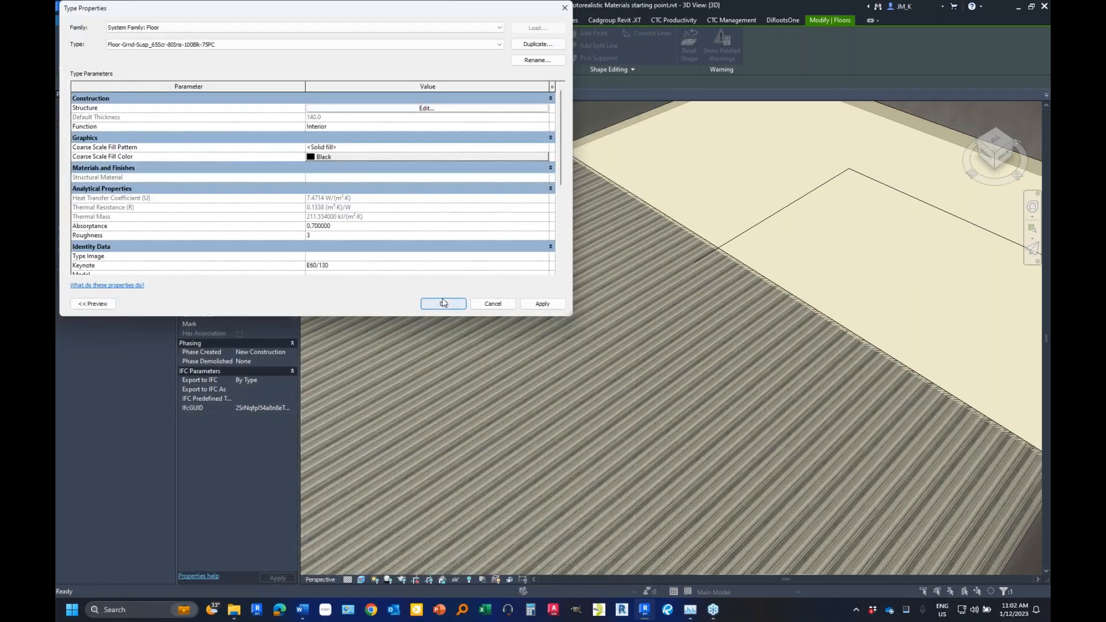
left_click(443, 303)
- Examine the concrete screed texture on the plain floor beside the striped carpet up close in the 3D view
scroll(451, 301, "up", 5)
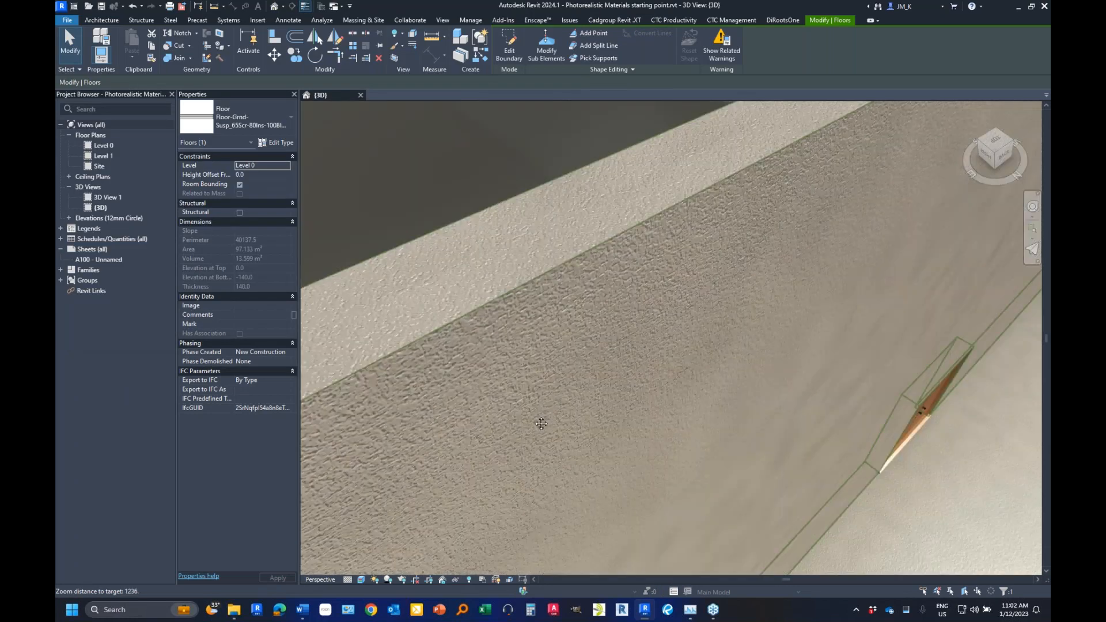
scroll(541, 423, "down", 5)
key("Escape")
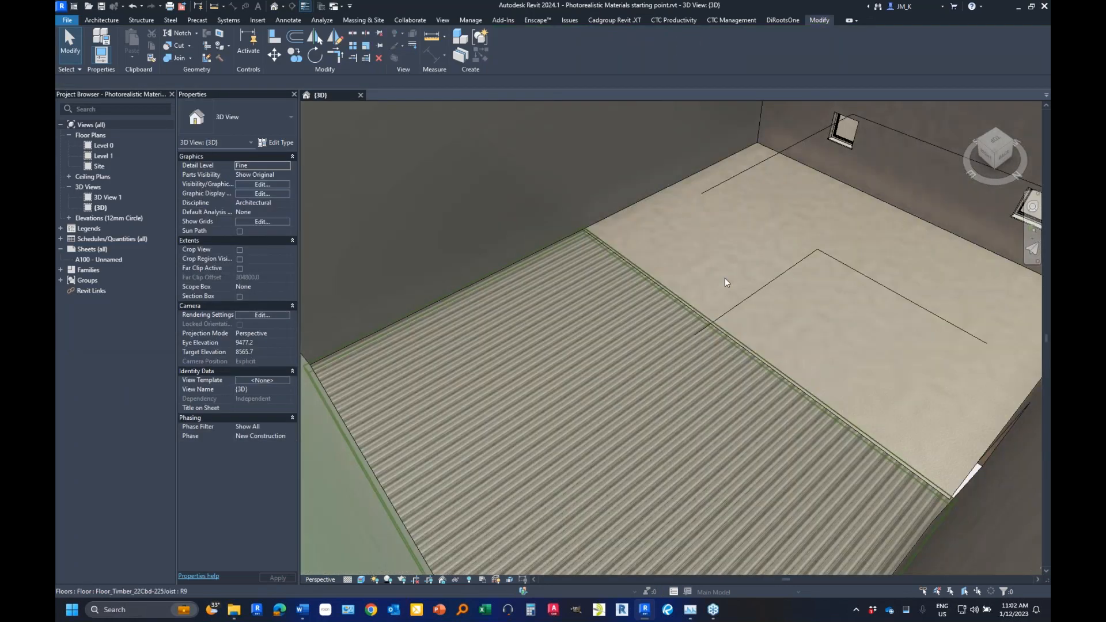
left_click(726, 282)
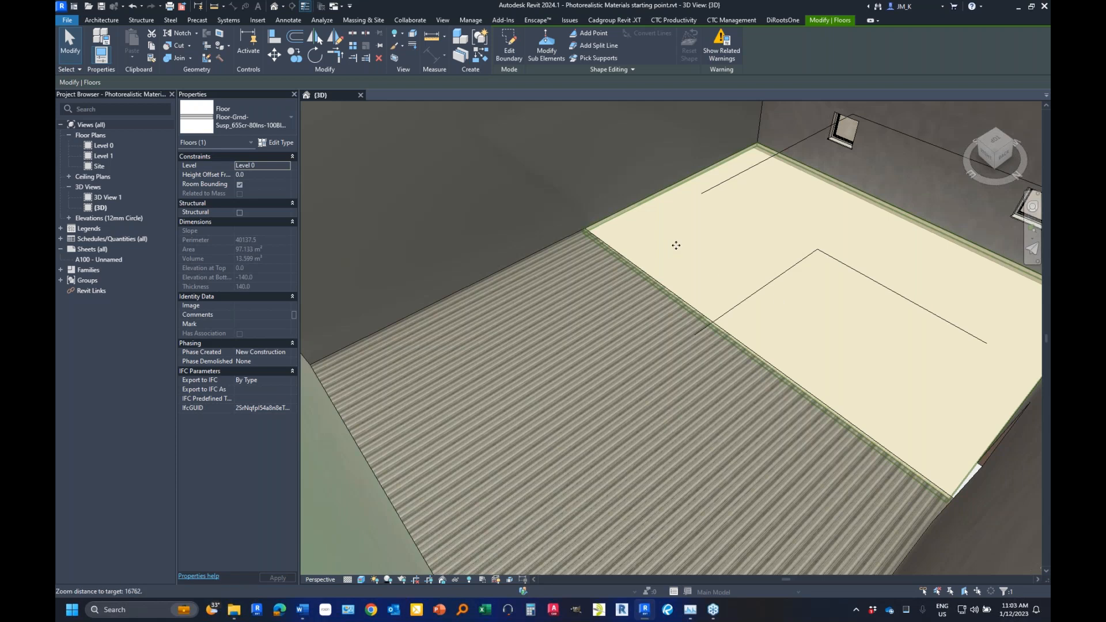
- Select the large ground slab surrounding the building and open its floor type properties
scroll(674, 244, "down", 8)
left_click(531, 385)
scroll(527, 398, "down", 4)
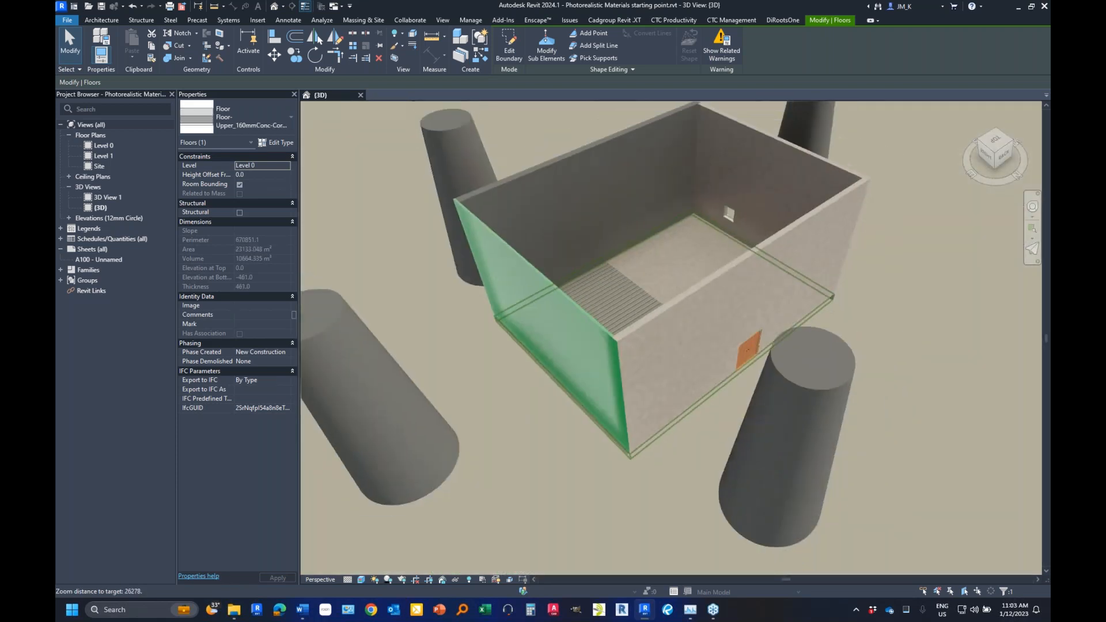
left_click(277, 143)
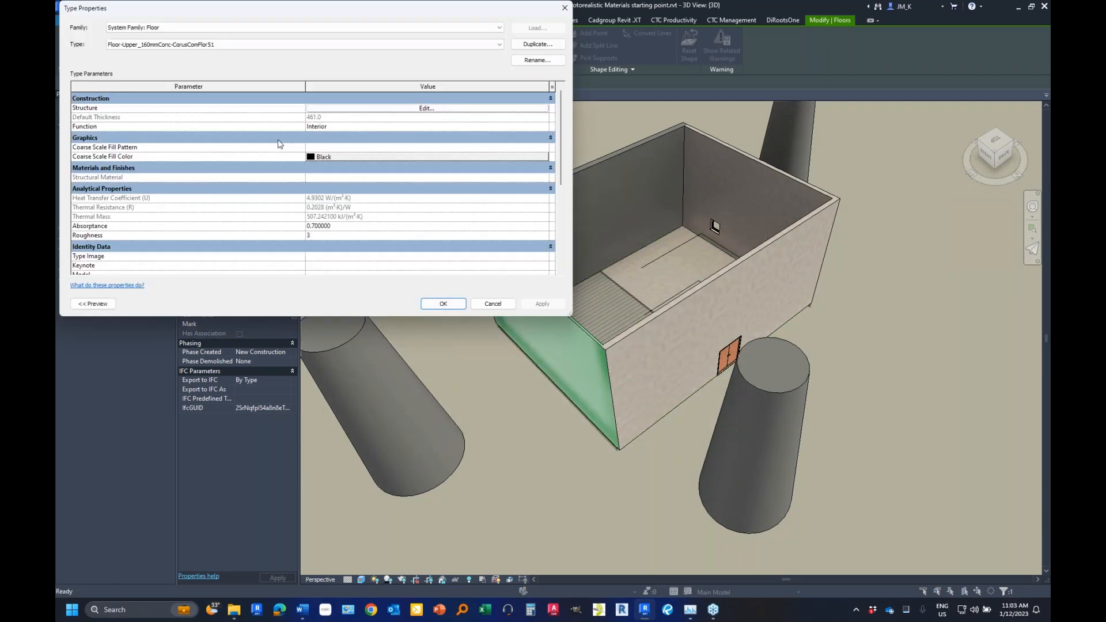
- Open the floor type's structure and create a new material for its top Finish 1 [4] layer
left_click(378, 108)
left_click(281, 101)
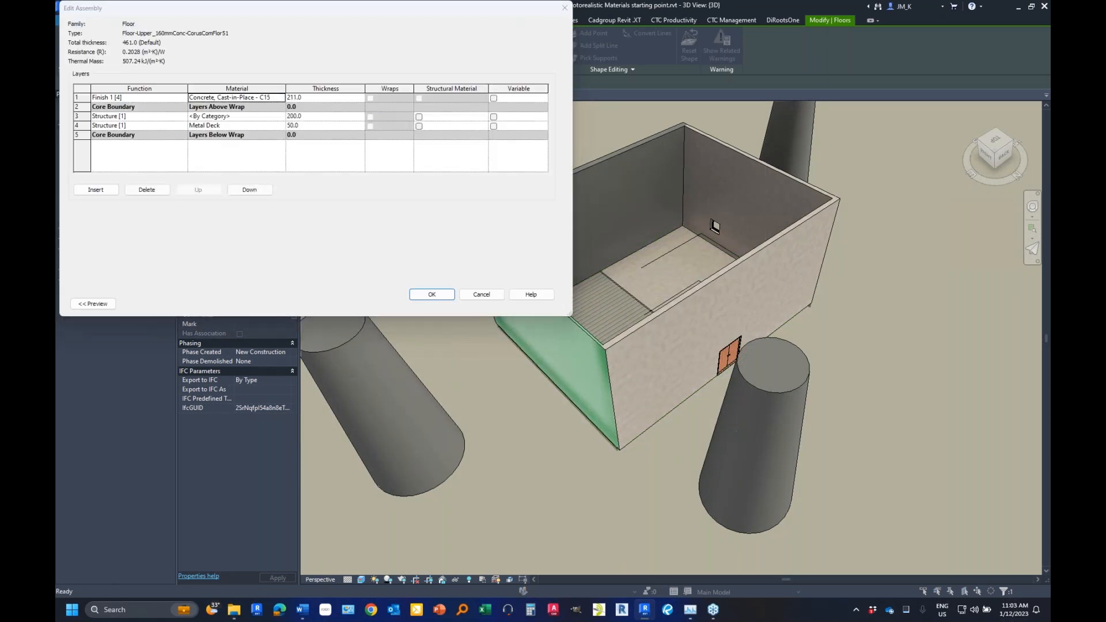
left_click(281, 98)
left_click(96, 556)
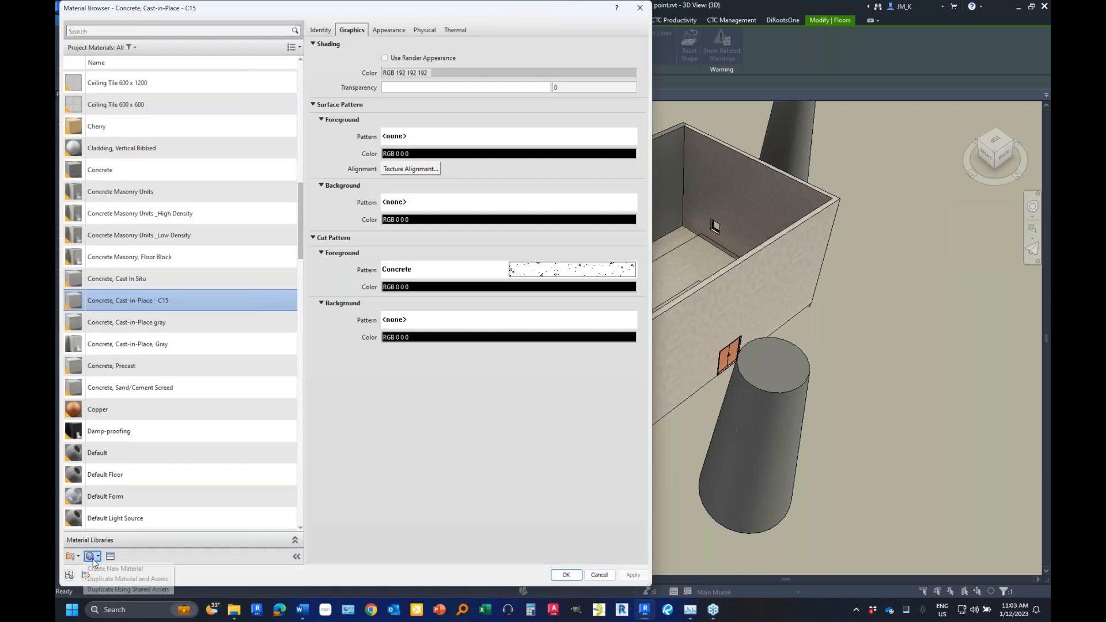
left_click(109, 569)
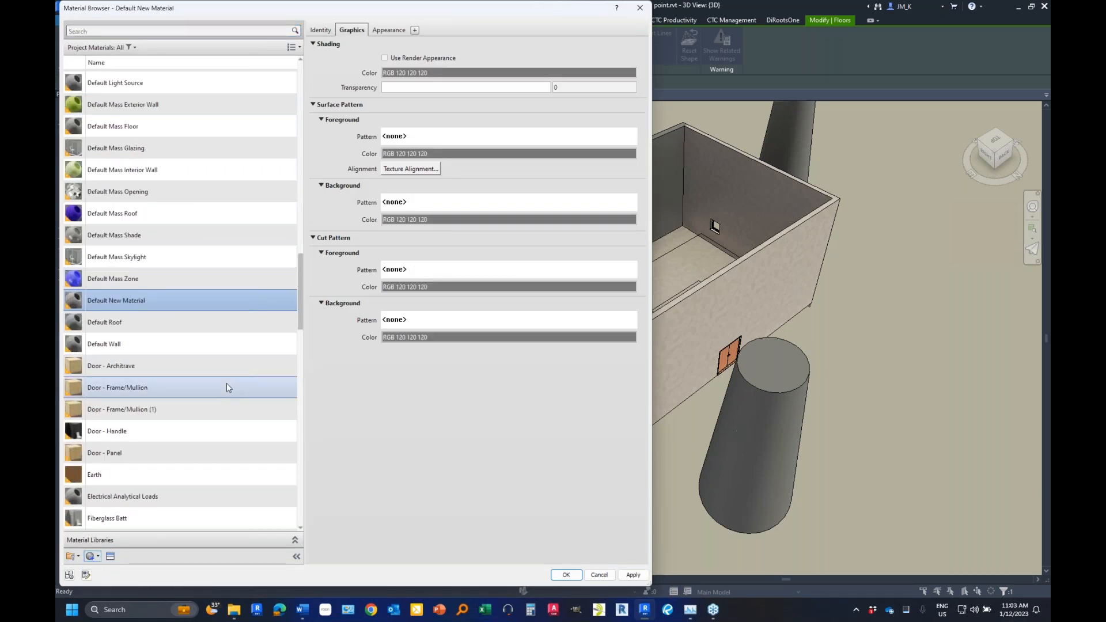
- Rename the new material "KEEP OFF THE GRASS!!!!"
right_click(119, 300)
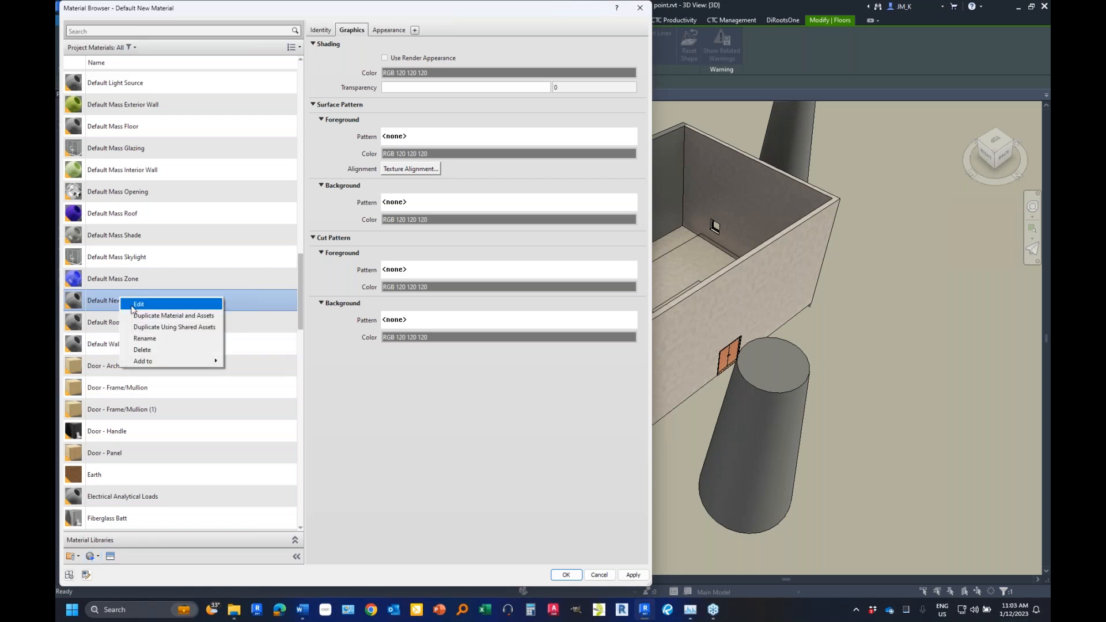
left_click(145, 339)
type("KEEP")
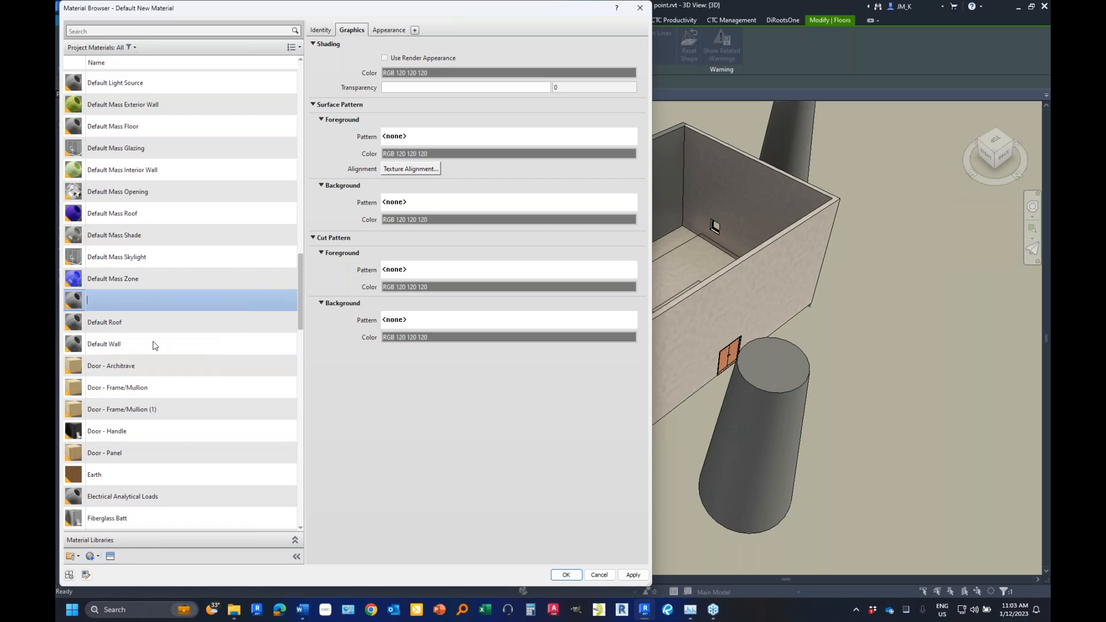
type(" OFF THE GRASS!!!!")
key("Return")
- Search the asset library for "RYE" and apply the Grass - Dark Rye appearance to the KEEP OFF THE GRASS!!!! material
scroll(147, 412, "down", 3)
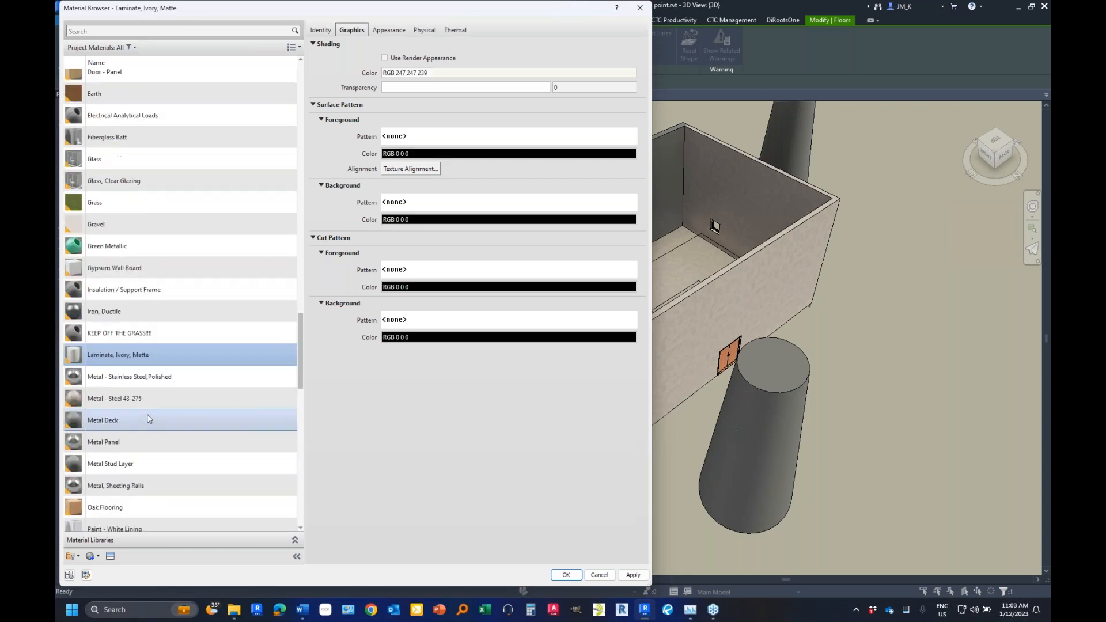
left_click(132, 334)
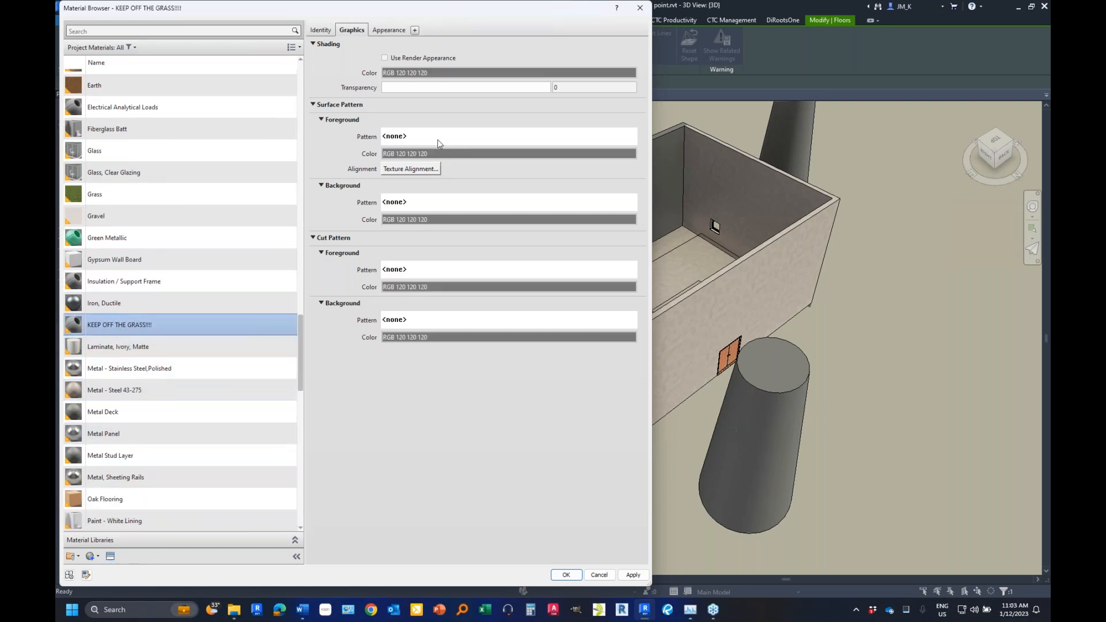
left_click(106, 561)
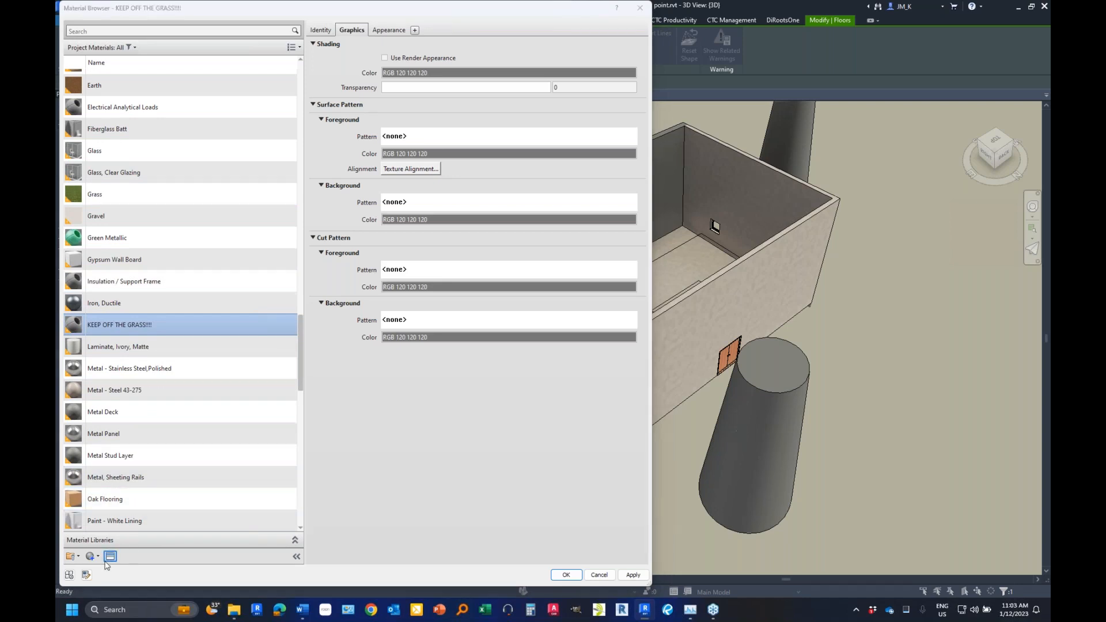
type("RYE")
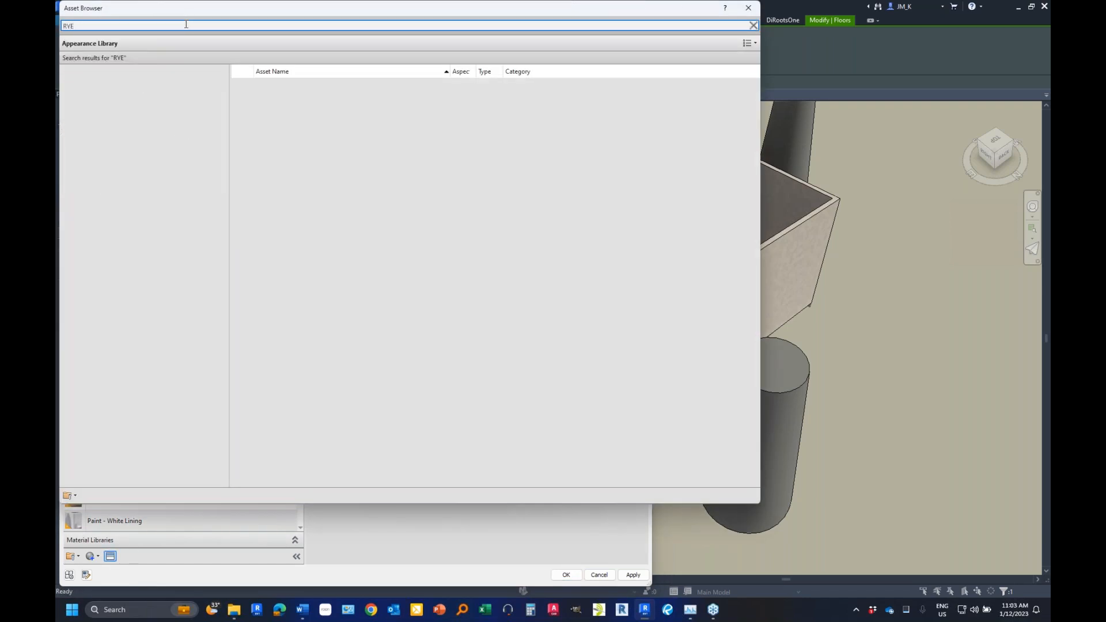
double_click(186, 25)
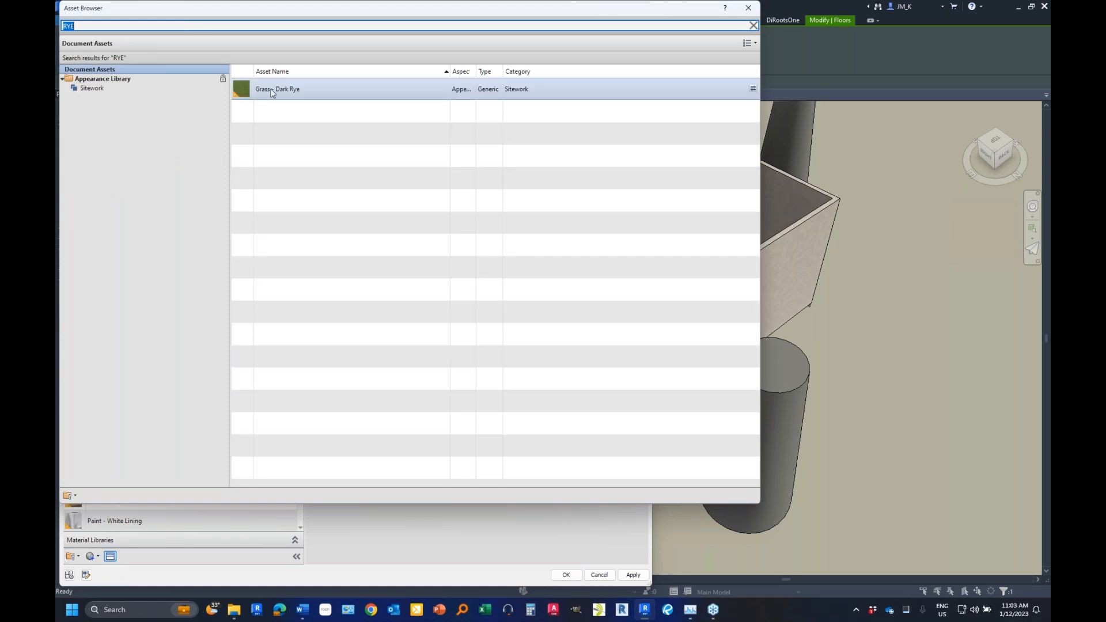
key("BackSpace")
left_click(749, 8)
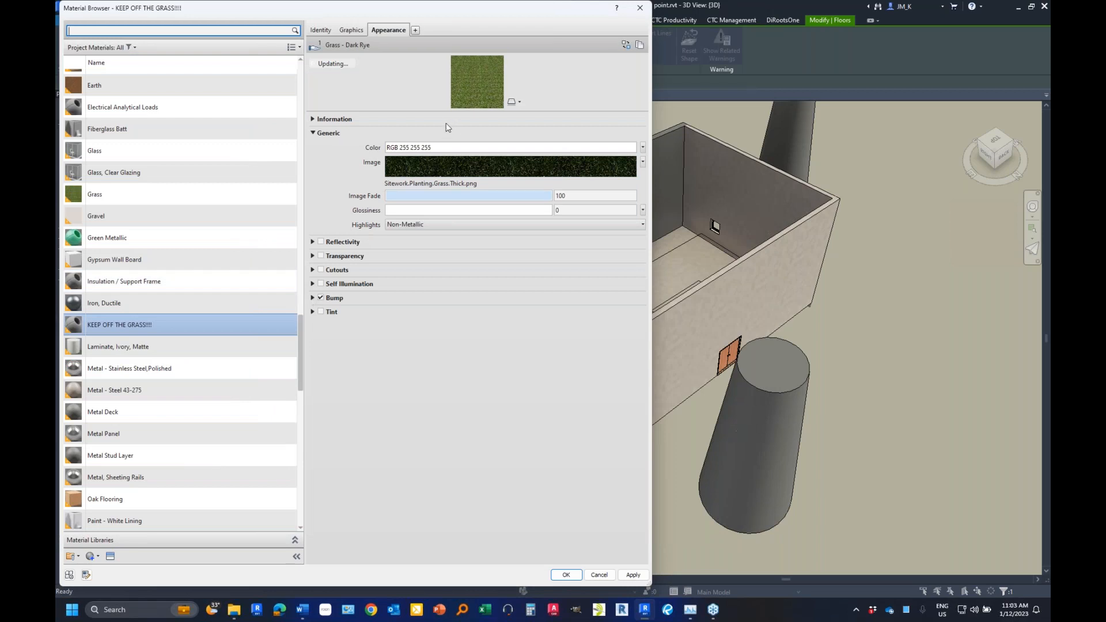
- Enlarge the grass material's preview and replace its bump image with a Noise texture
left_click_drag(437, 114, 415, 332)
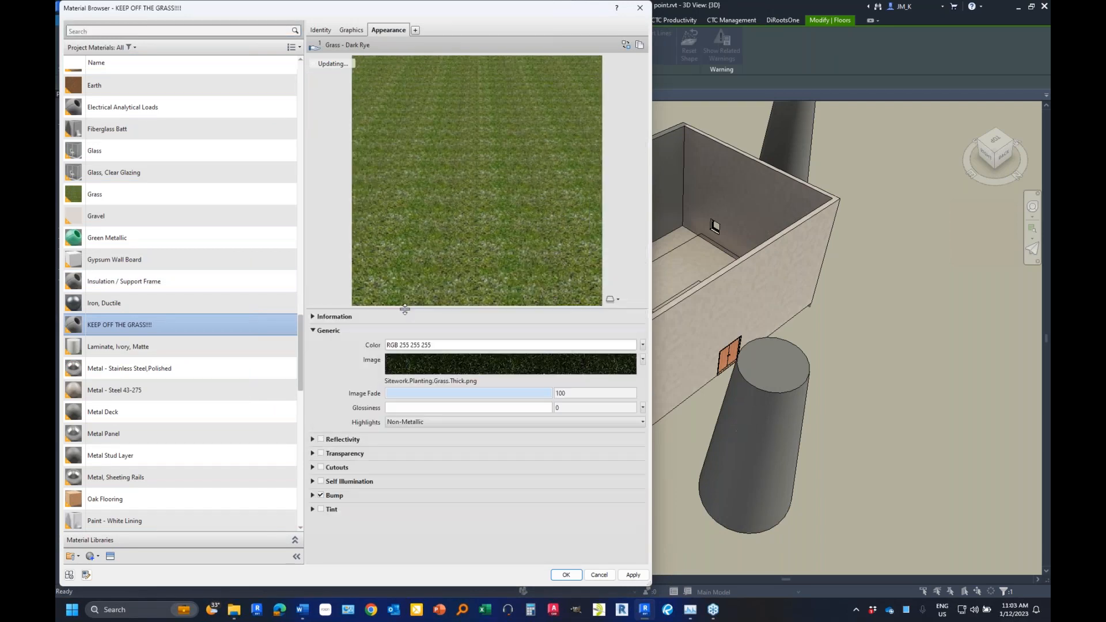
left_click(313, 494)
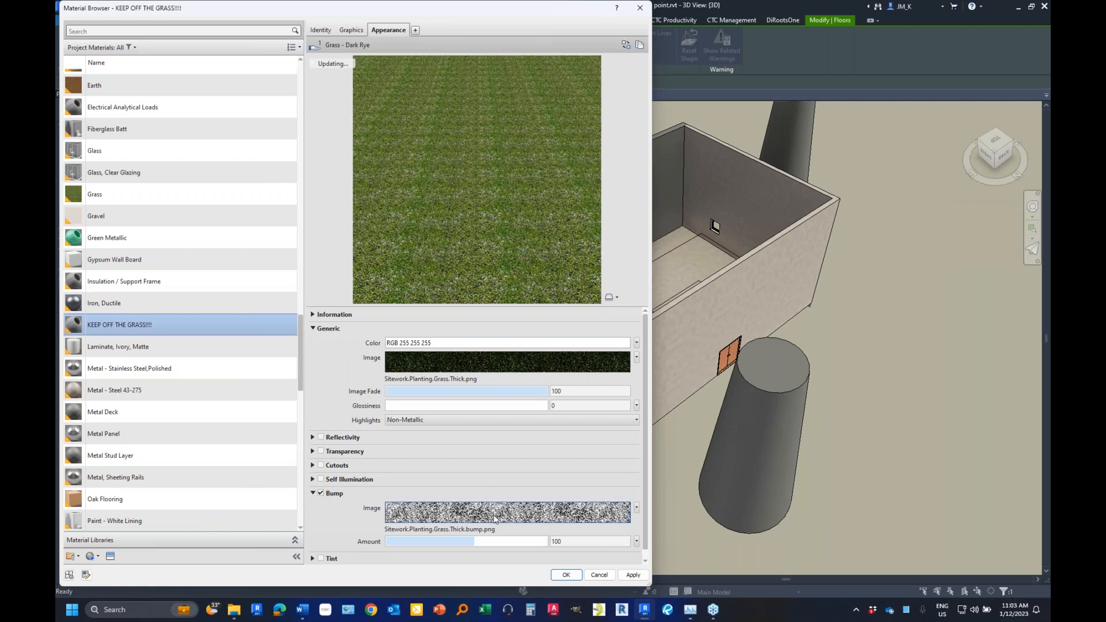
left_click(637, 508)
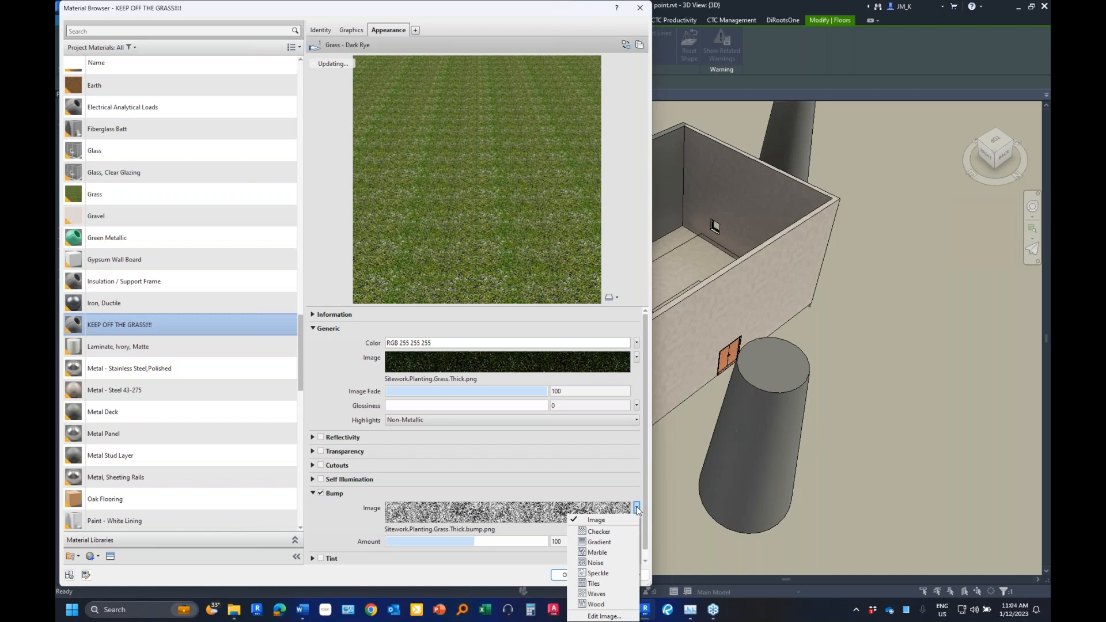
left_click(605, 563)
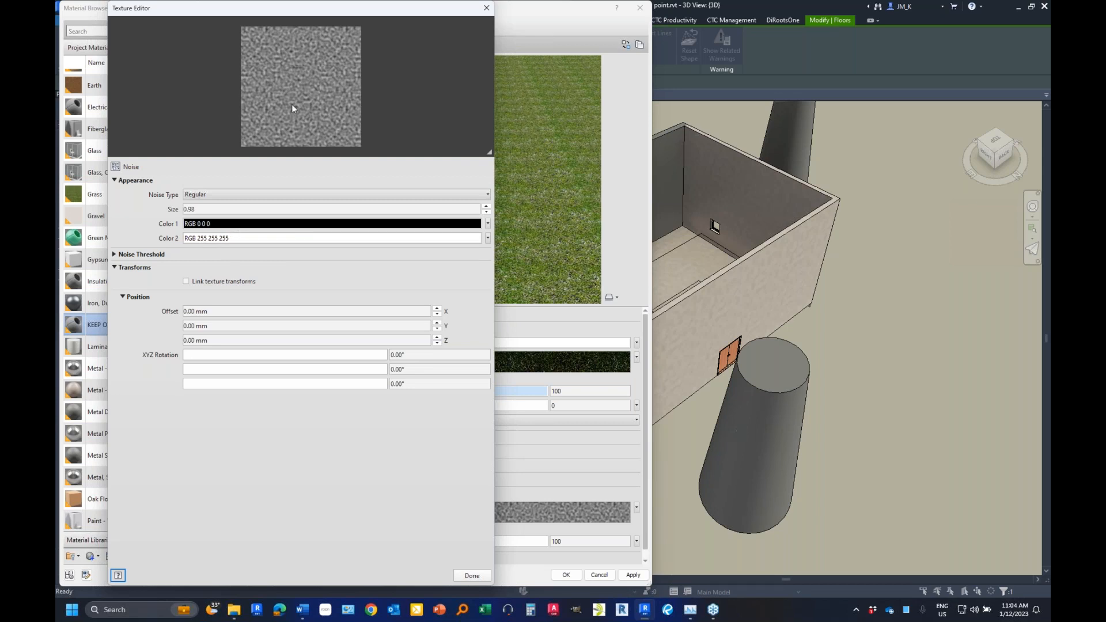
- Set the noise texture's size to 0.20, accept the grass material for the floor layer and deselect the floor
left_click(293, 209)
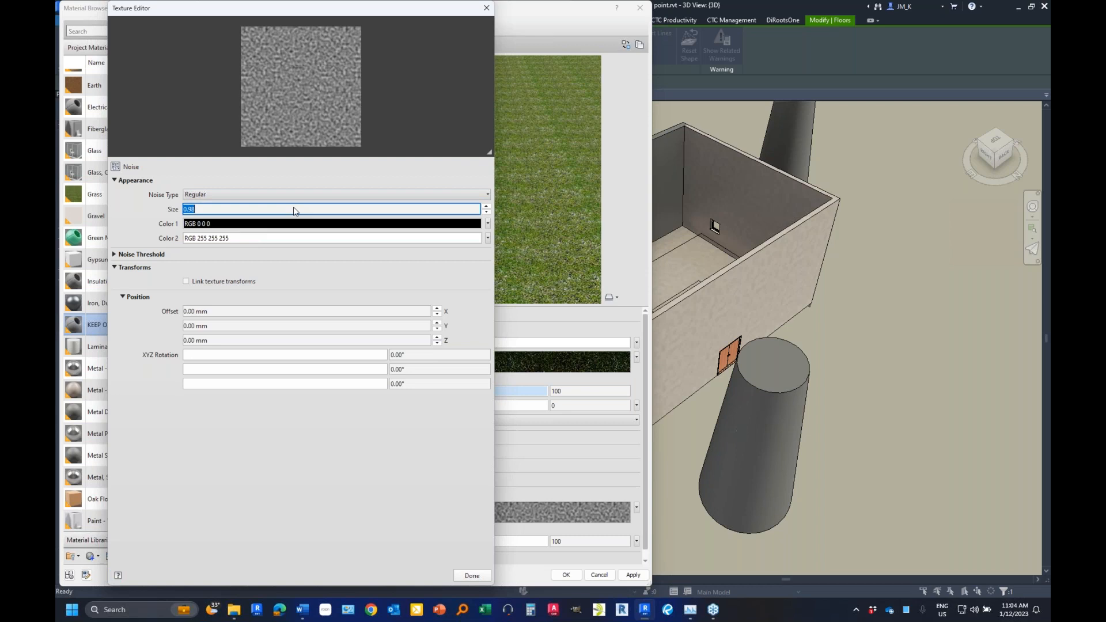
type(".2")
left_click(115, 255)
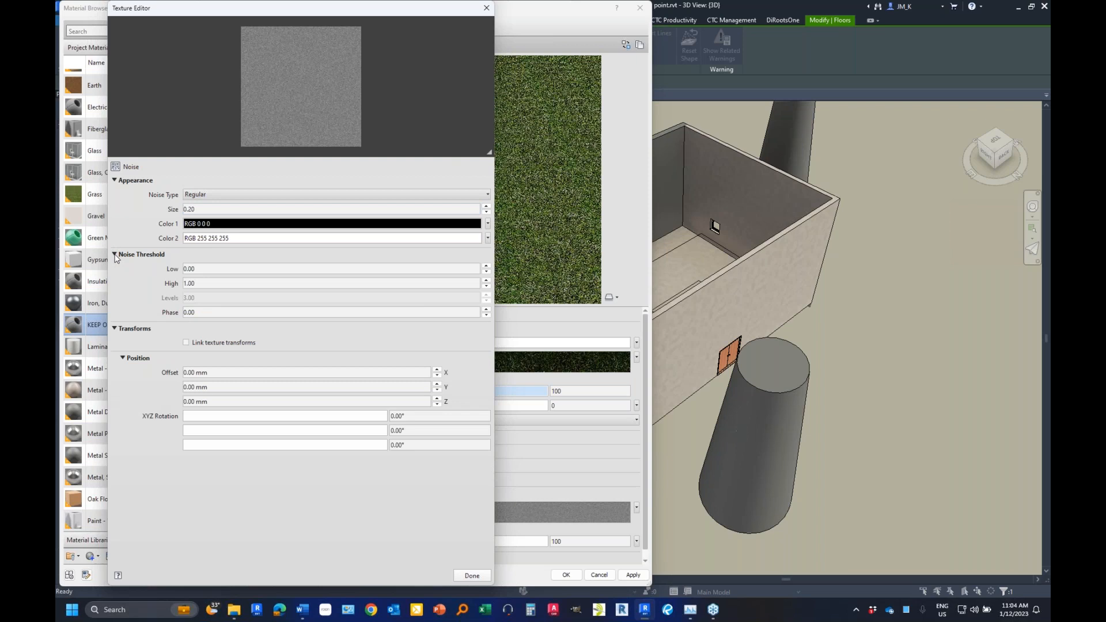
left_click(472, 575)
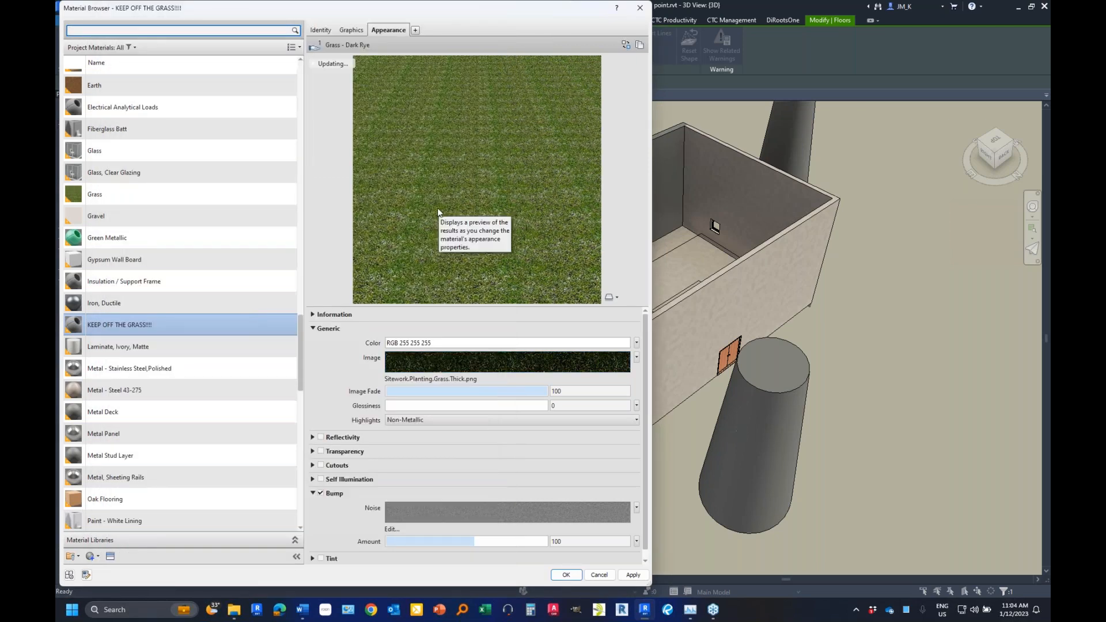
left_click(566, 574)
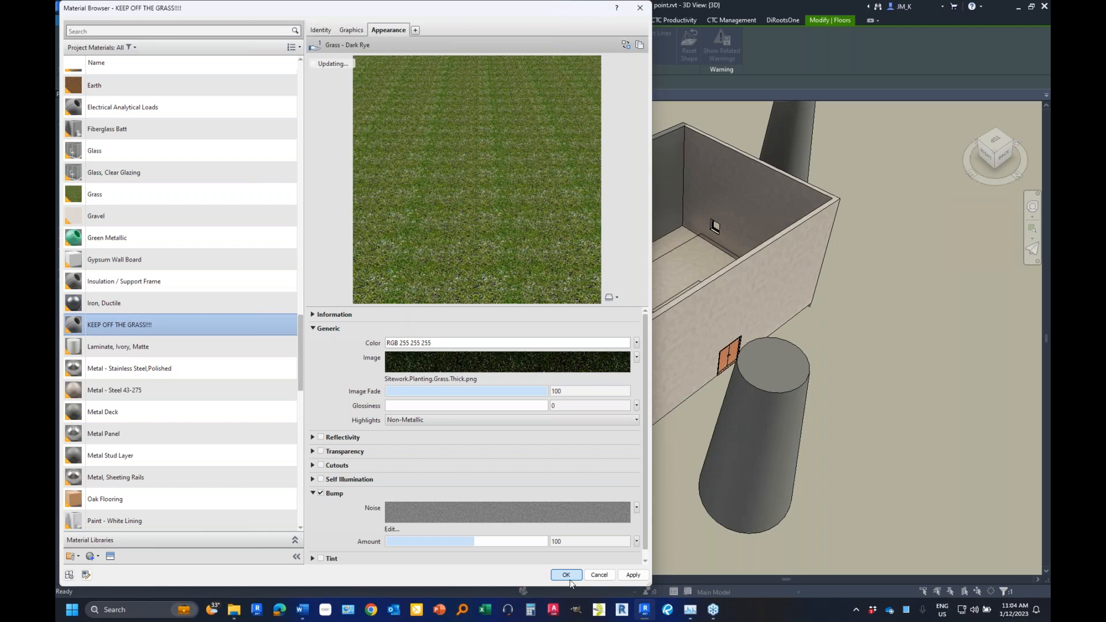
left_click(436, 296)
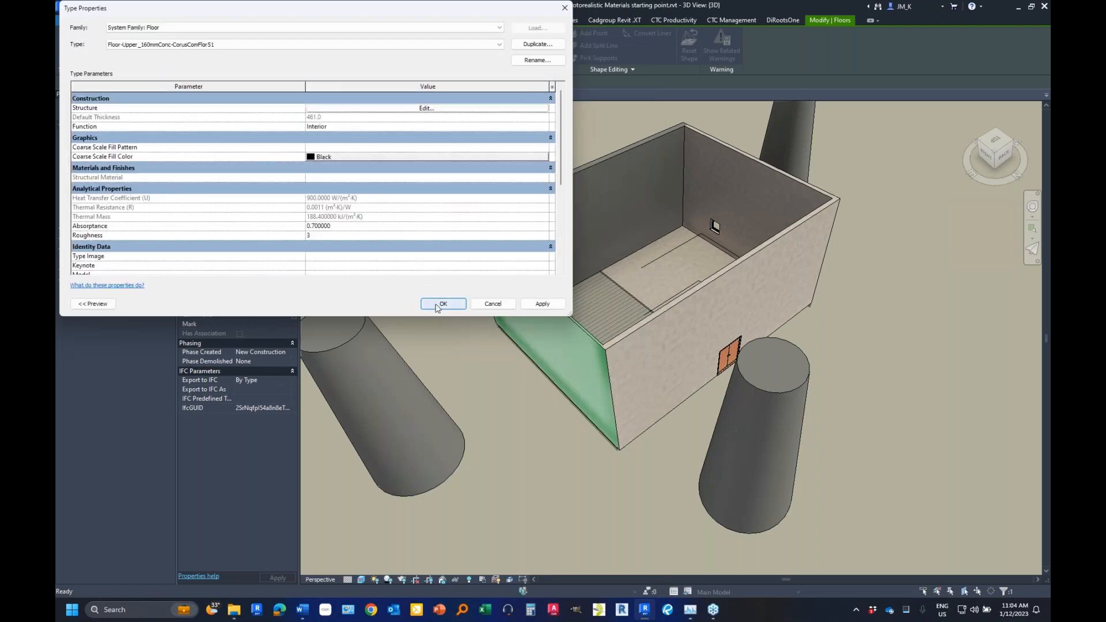
left_click(441, 304)
key("Escape")
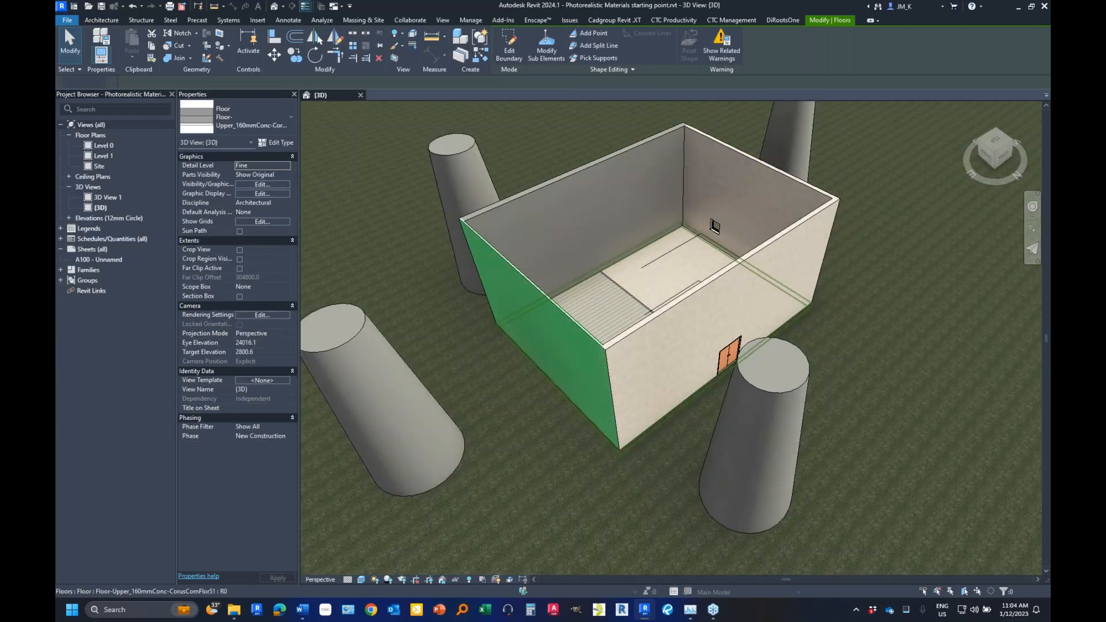
- Start Enscape for the 3D view and switch to its render window
left_click(537, 20)
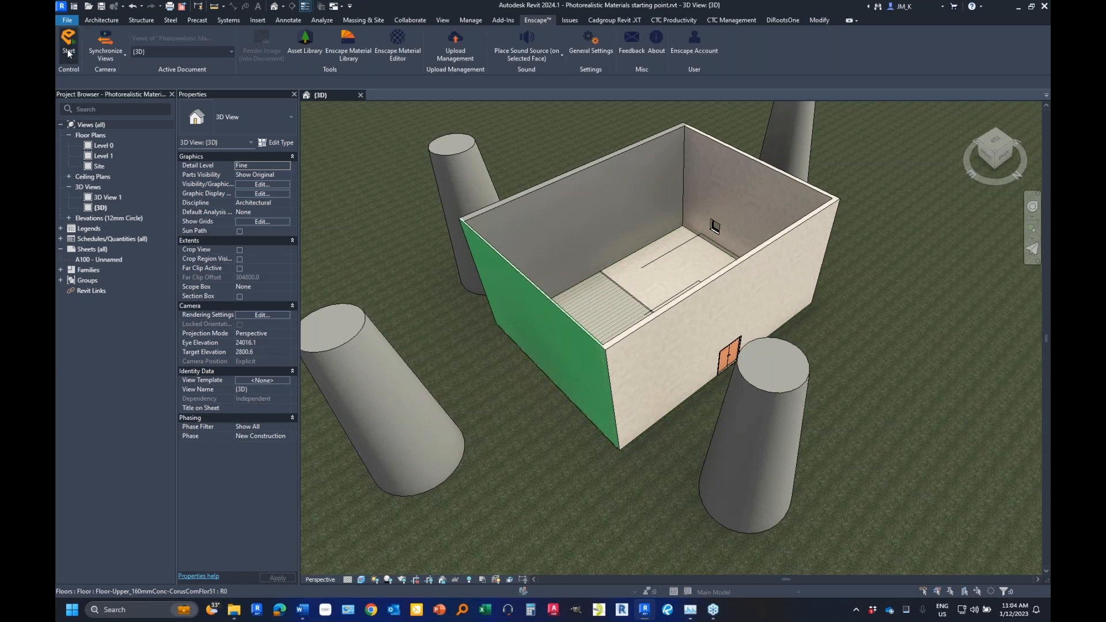
left_click(68, 53)
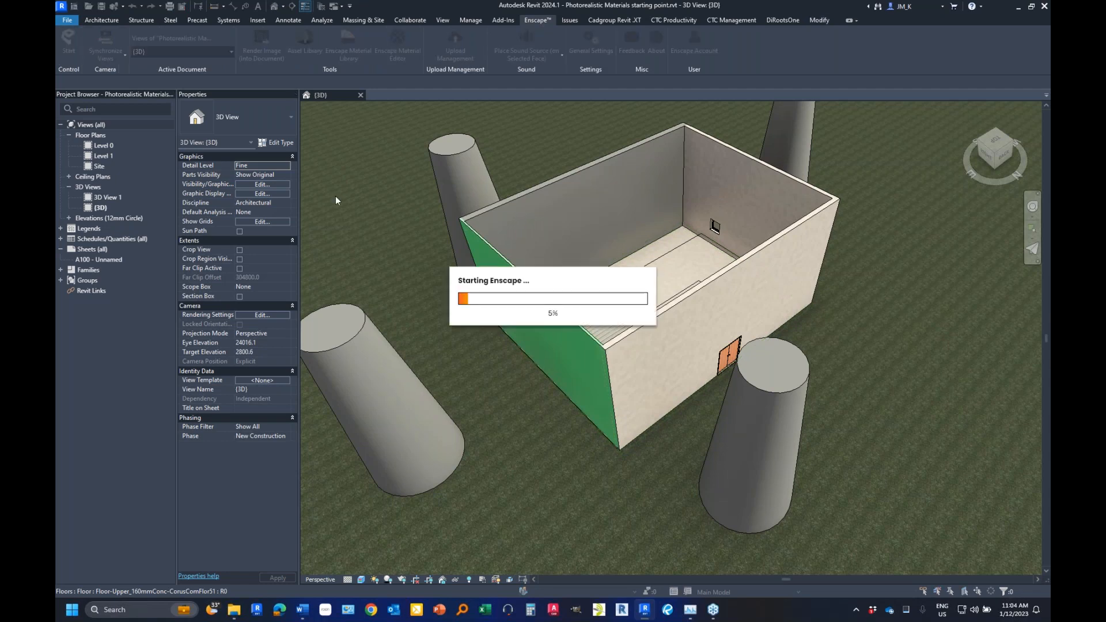
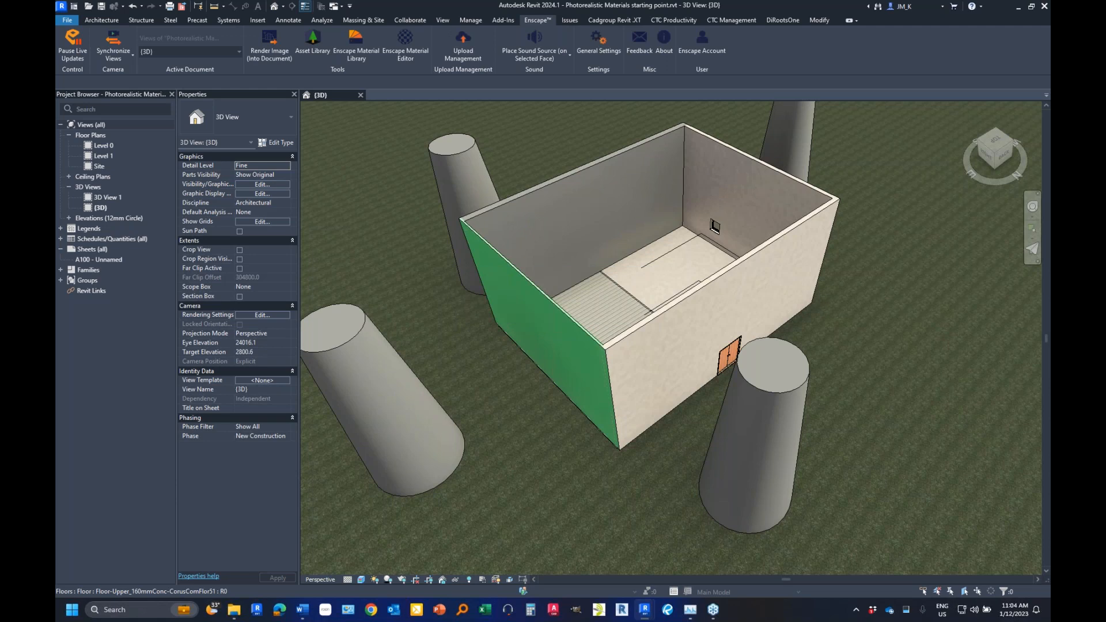
key("alt+Tab")
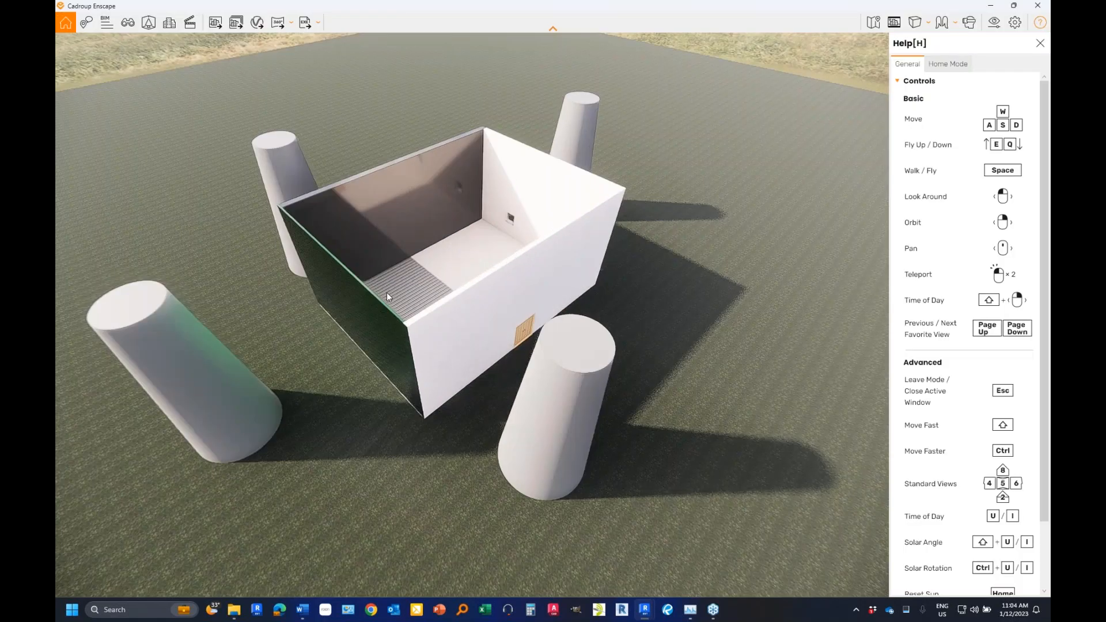
- Examine the reflections on the dark inner wall and the ribbed floor up close in the render
scroll(387, 296, "up", 3)
scroll(359, 224, "up", 3)
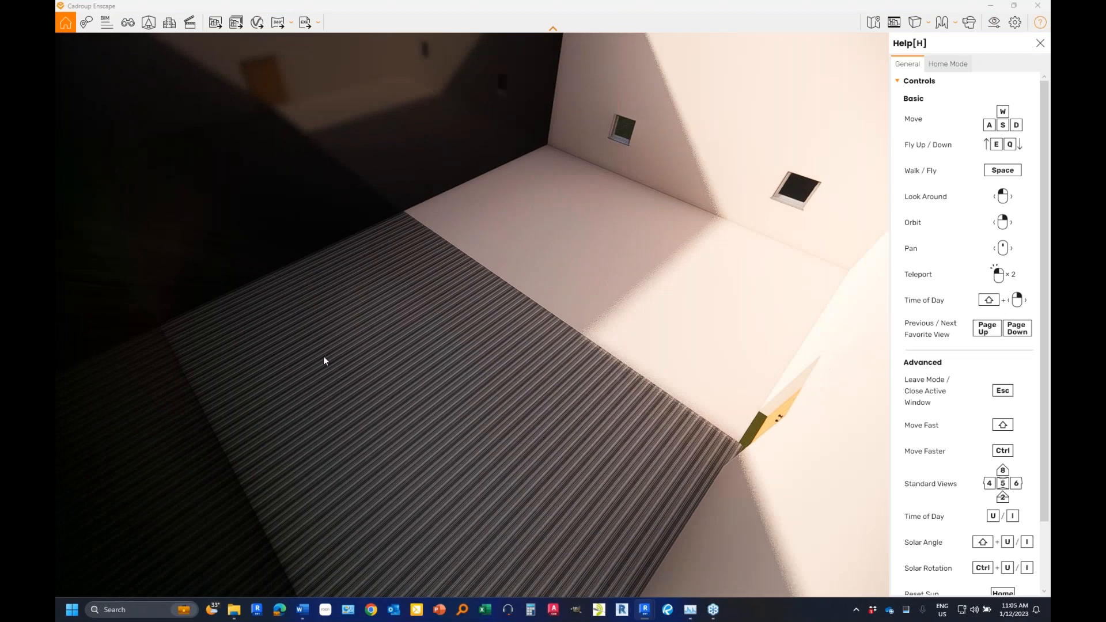
scroll(363, 357, "up", 1)
scroll(363, 357, "down", 3)
scroll(362, 357, "down", 5)
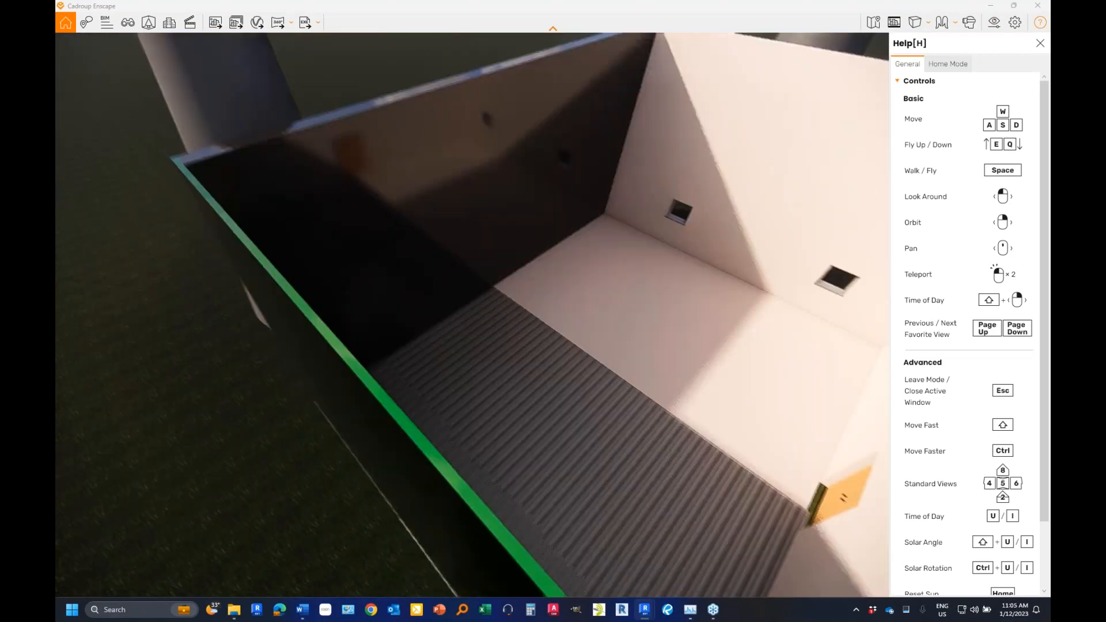
scroll(371, 196, "up", 5)
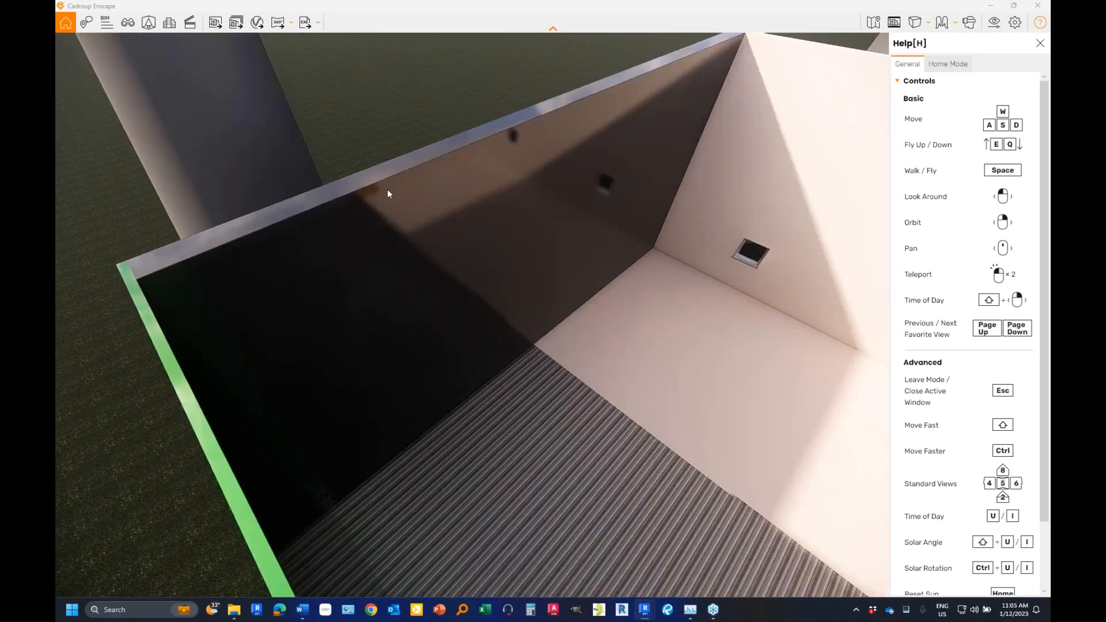
scroll(389, 184, "up", 2)
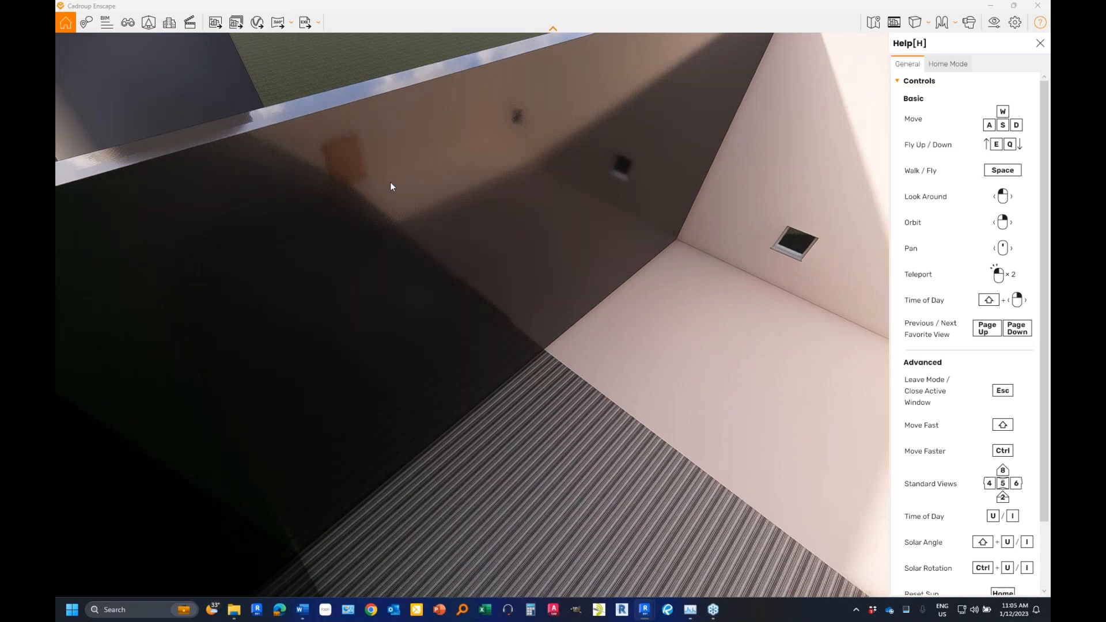
- Adjust the render's time of day back and forth to compare the sunlight and reflections on the dark wall
key("u")
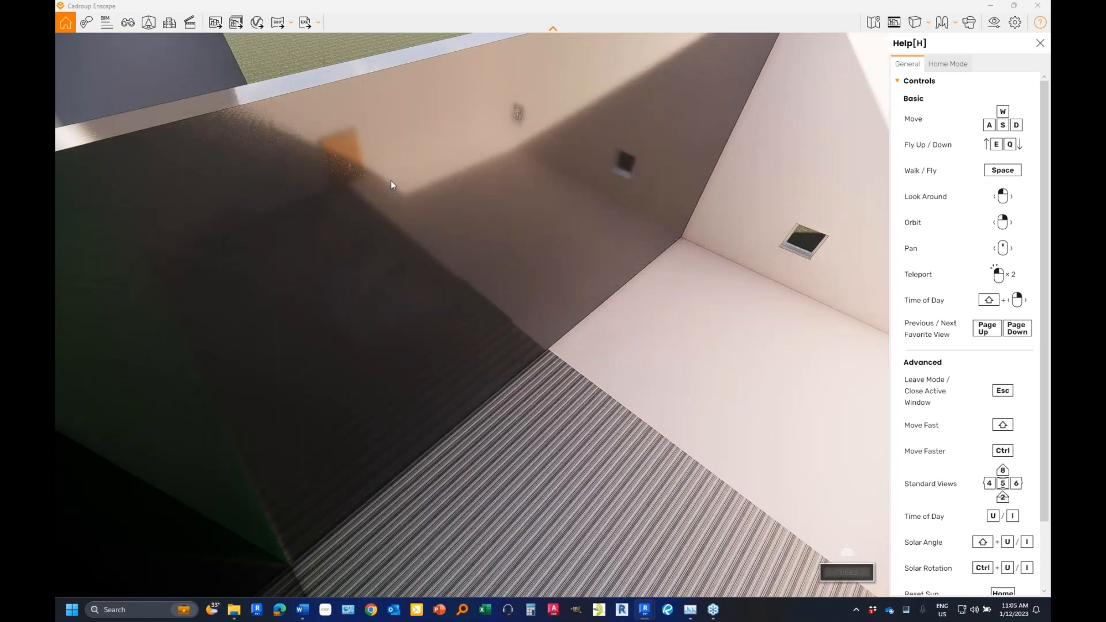
key("u")
scroll(384, 132, "up", 2)
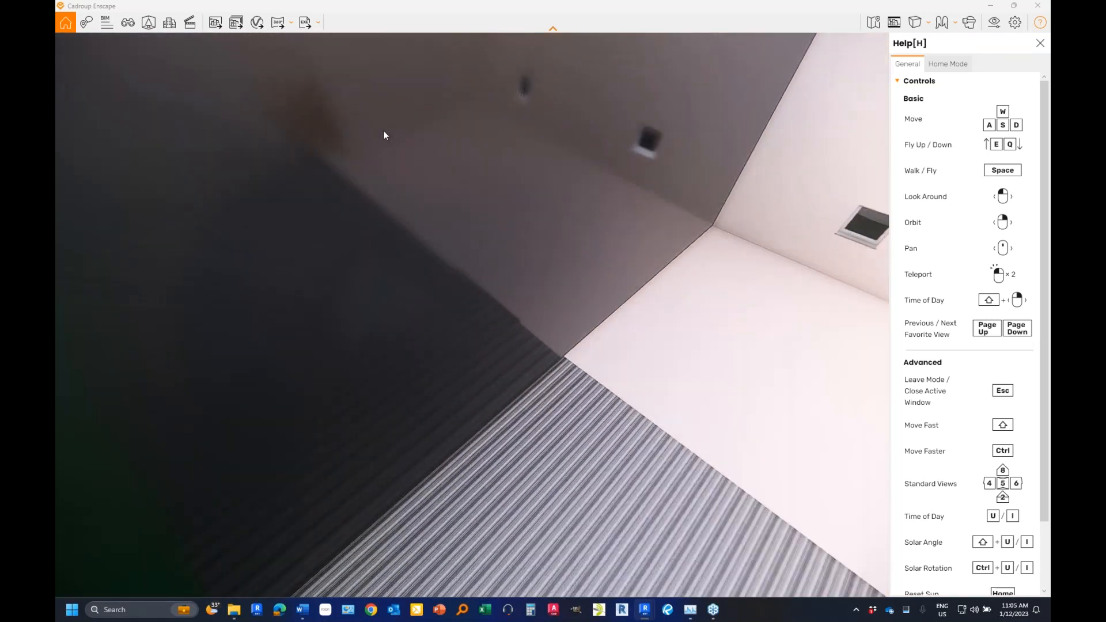
scroll(384, 132, "up", 1)
key("u")
key("u")
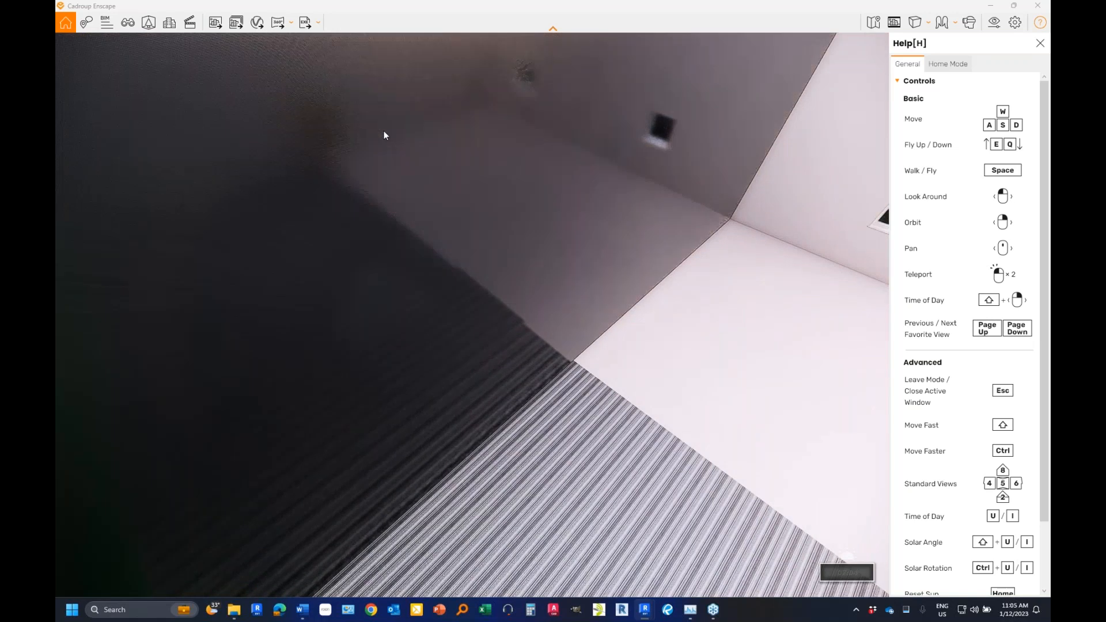
key("i")
scroll(458, 213, "down", 2)
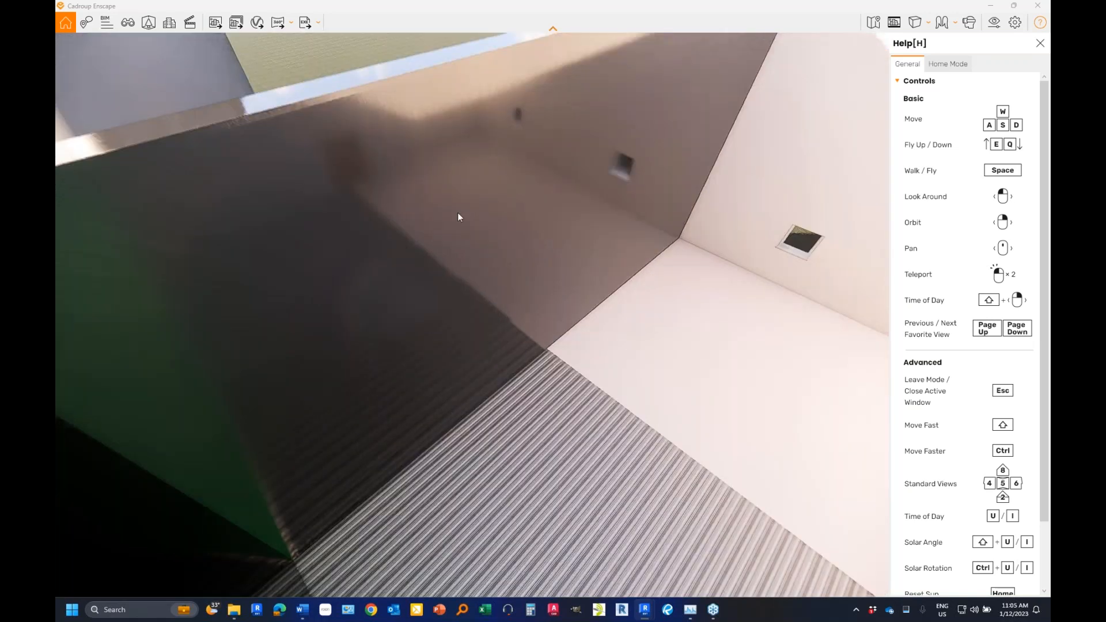
- Inspect the whole building, its green glossy wall and the surrounding grass from outside in the render
scroll(452, 324, "down", 3)
scroll(451, 329, "down", 2)
middle_click_drag(410, 472, 440, 357)
middle_click_drag(440, 558, 508, 157)
scroll(508, 157, "down", 3)
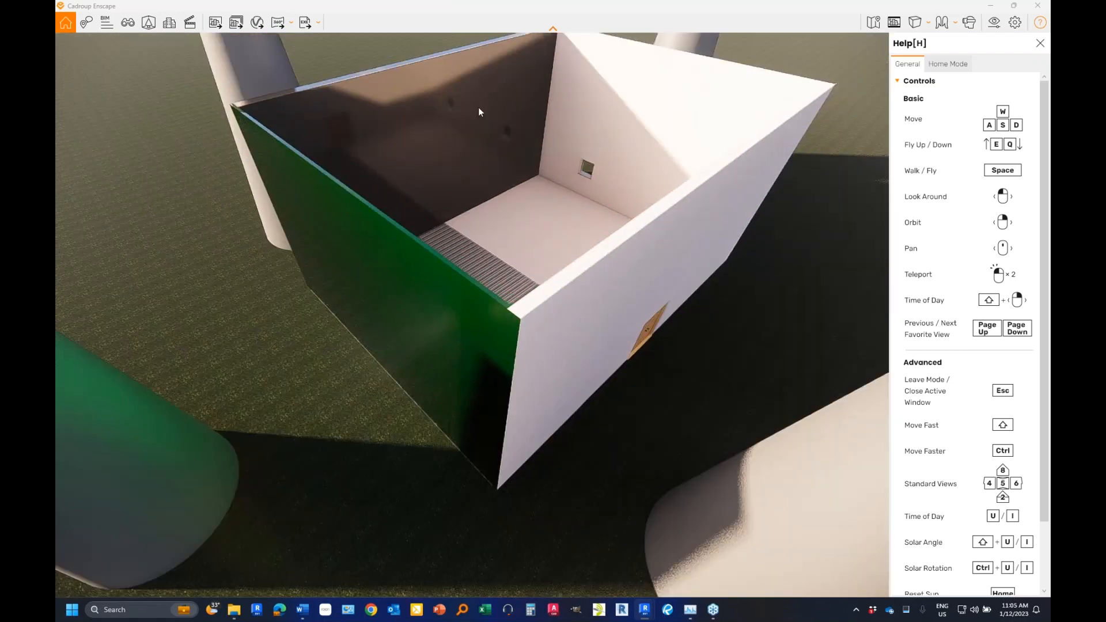
right_click_drag(469, 138, 469, 107)
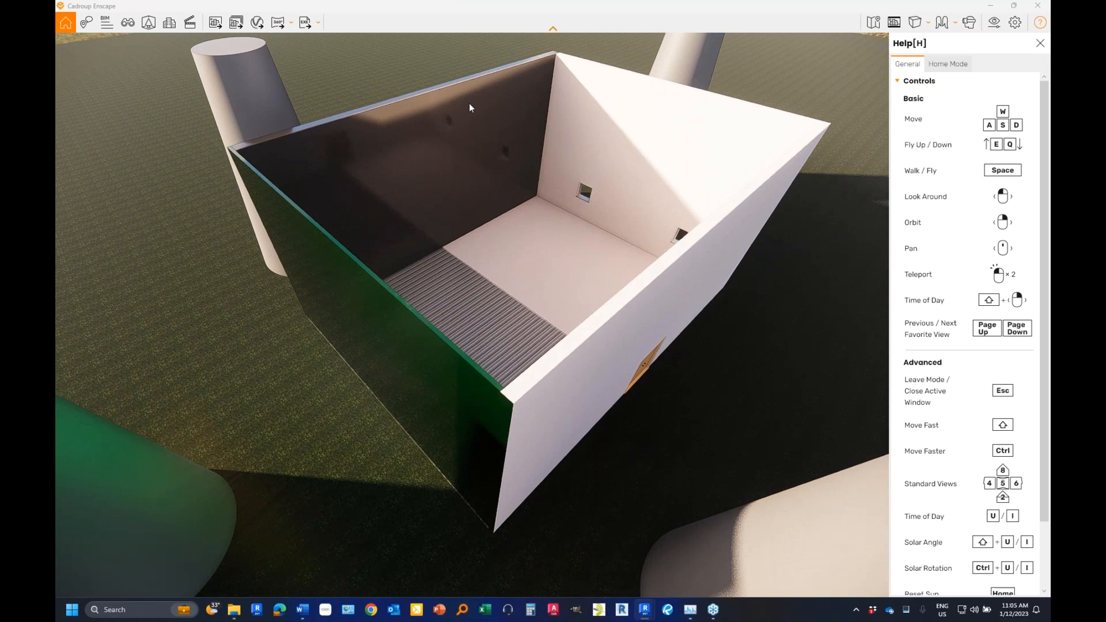
- Close the Enscape render window and select the retaining wall with the two small openings in Revit's 3D view
scroll(433, 242, "down", 3)
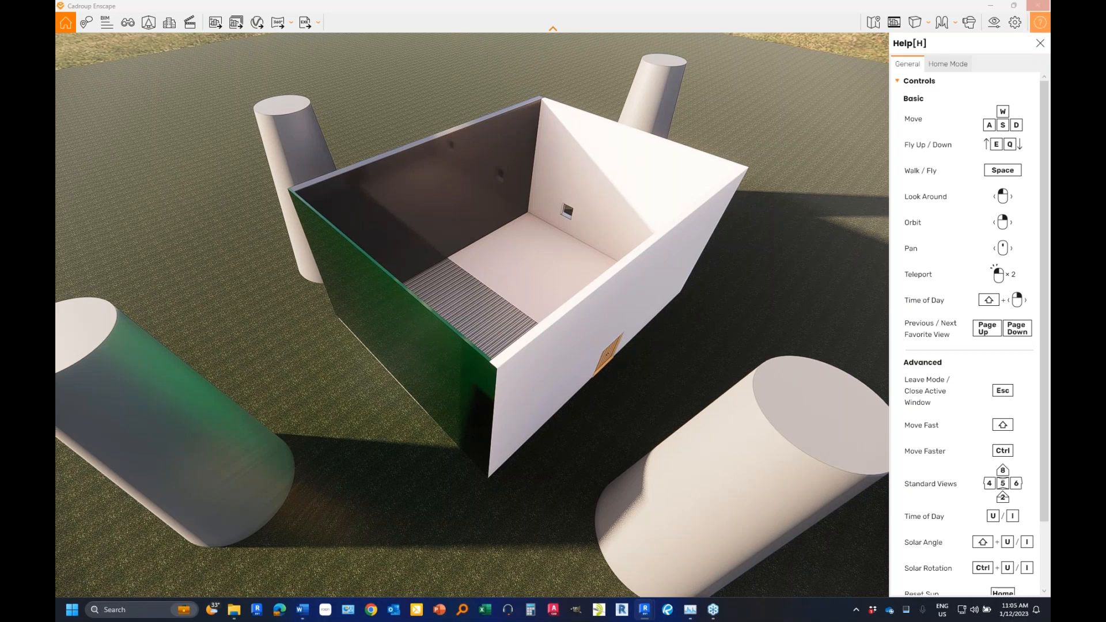
left_click(1038, 5)
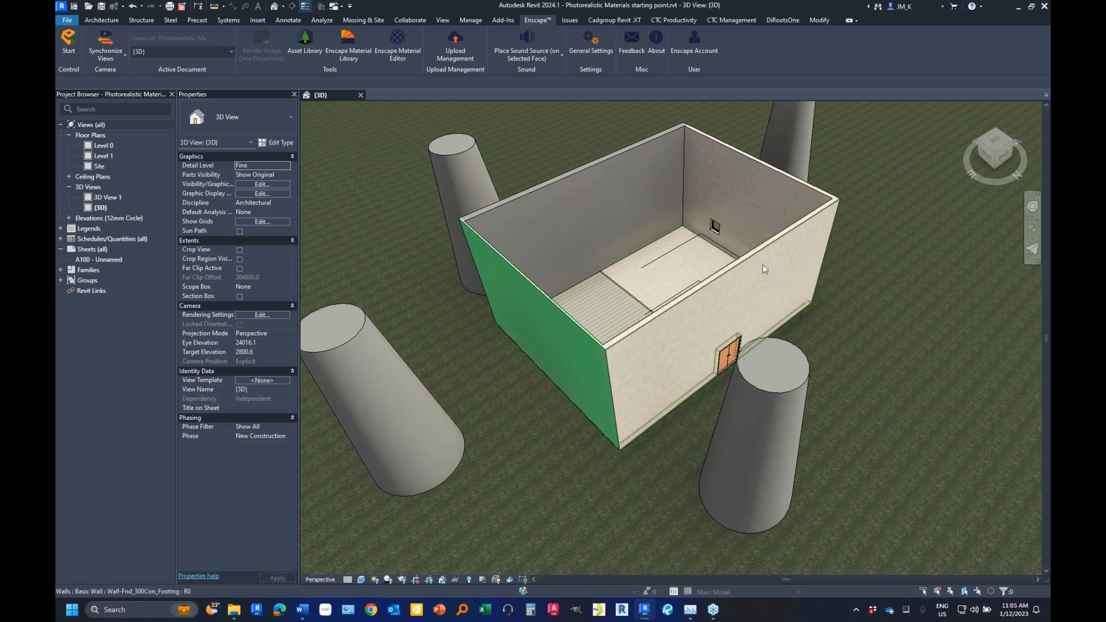
left_click(724, 181)
middle_click_drag(725, 185, 728, 244)
scroll(729, 248, "up", 5)
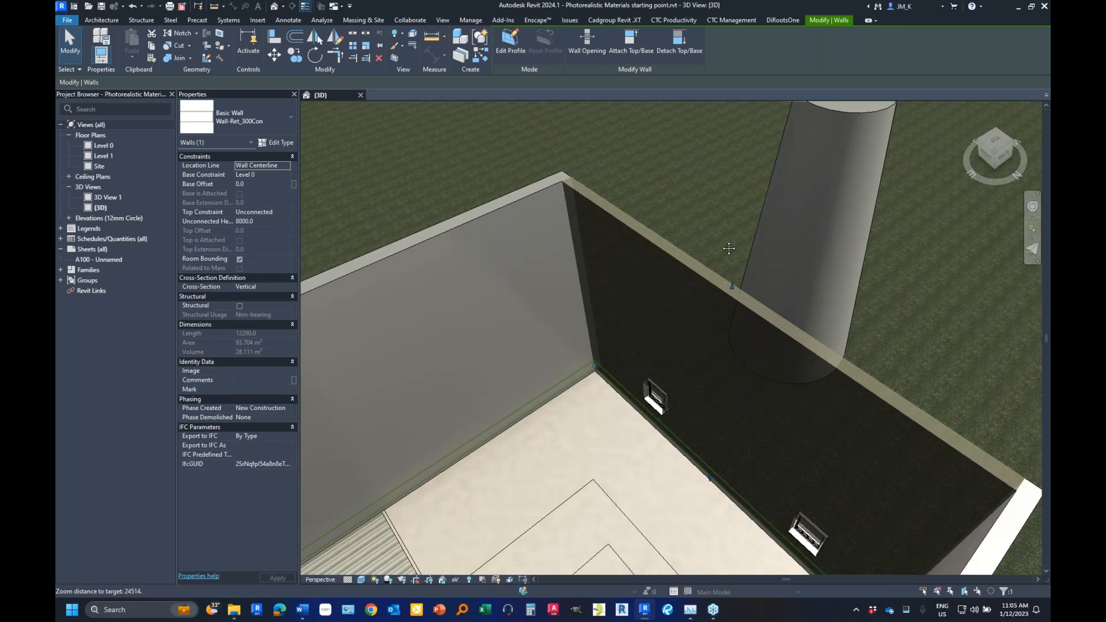
scroll(729, 249, "down", 4)
- Open the selected wall type's layer structure and browse materials for its Structure [1] layer
left_click(277, 142)
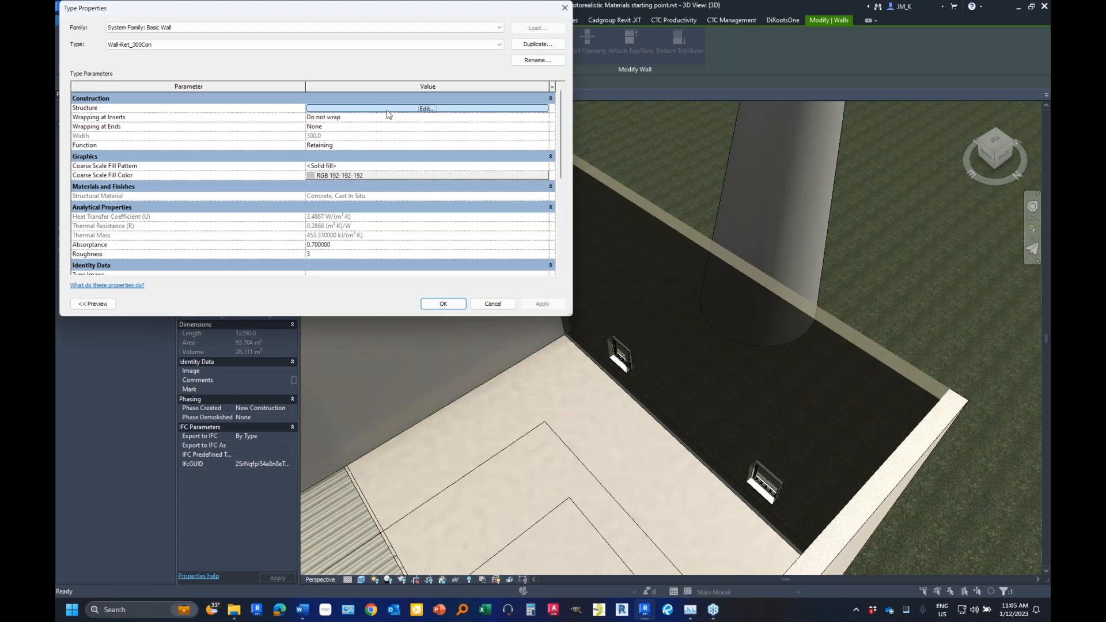
left_click(388, 110)
left_click(282, 108)
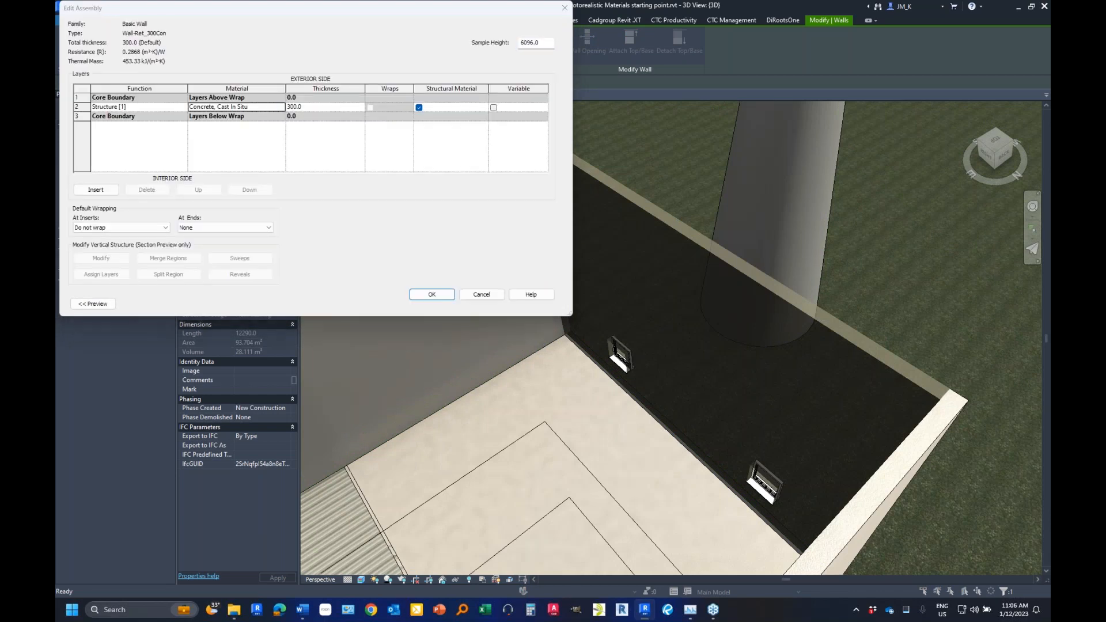
left_click(282, 107)
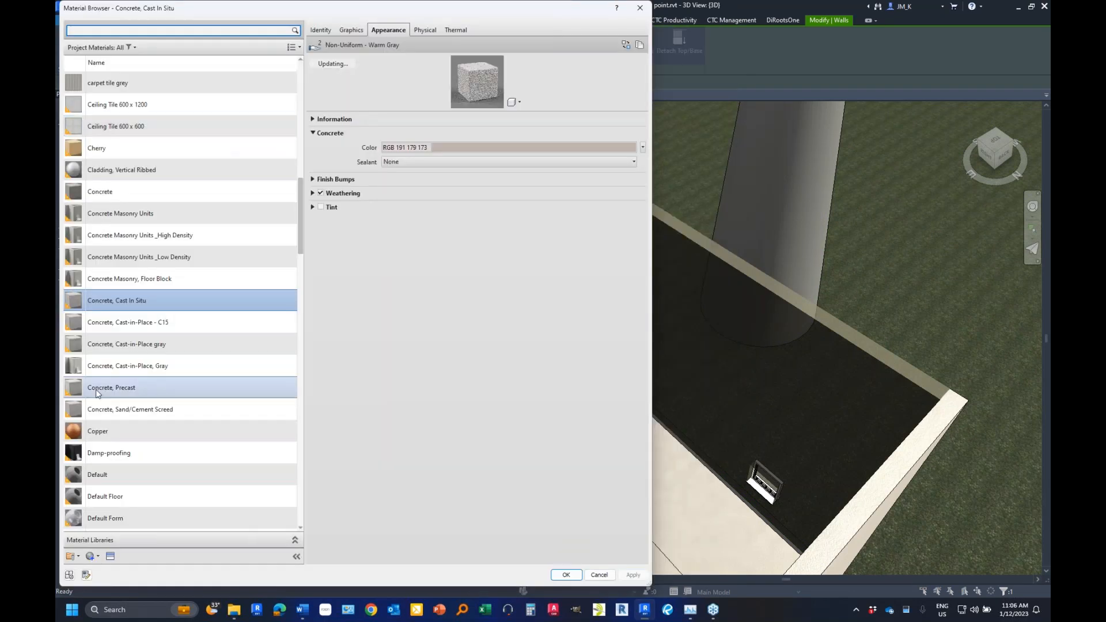
- Create a new material and name it Chain Wire
left_click(90, 558)
left_click(116, 567)
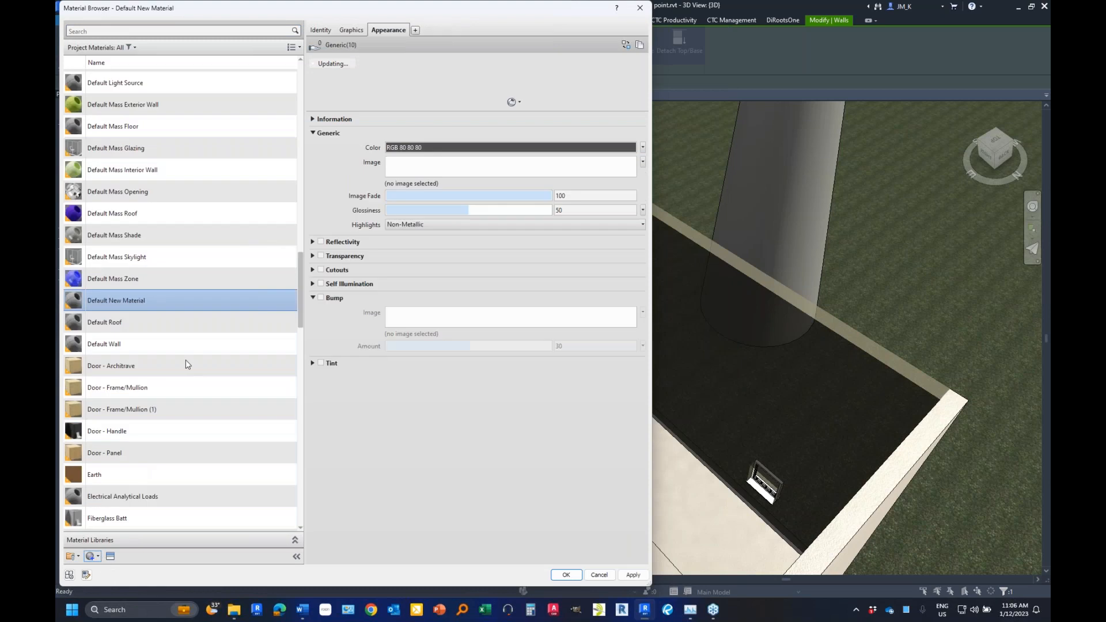
right_click(113, 300)
left_click(138, 340)
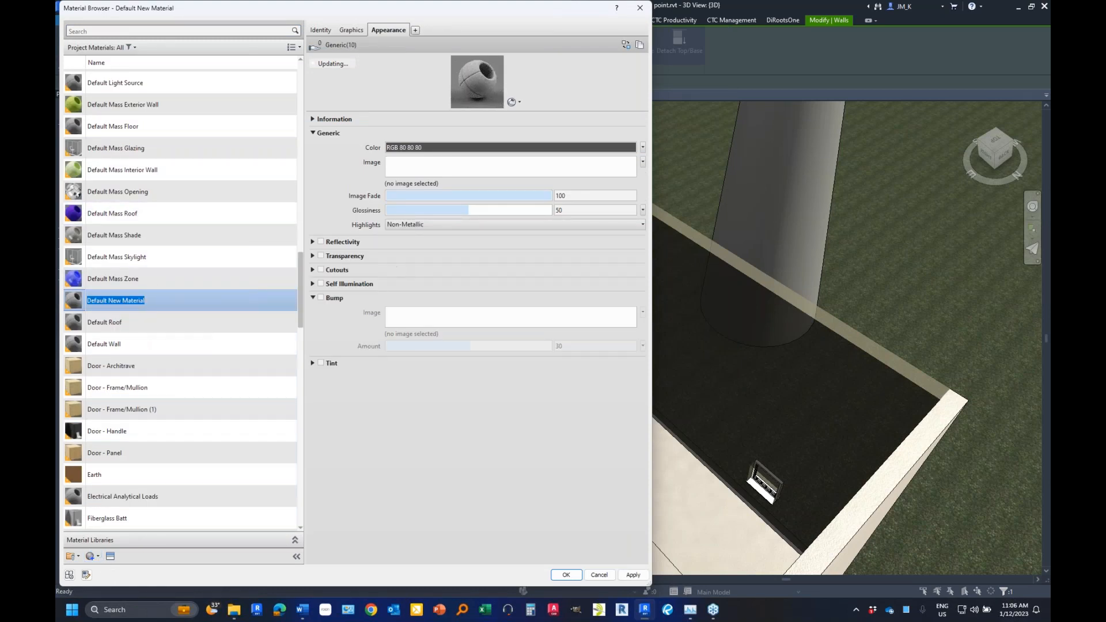
type("wIRE")
key("BackSpace")
key("BackSpace")
key("BackSpace")
key("BackSpace")
type("Chain Wire")
left_click(413, 398)
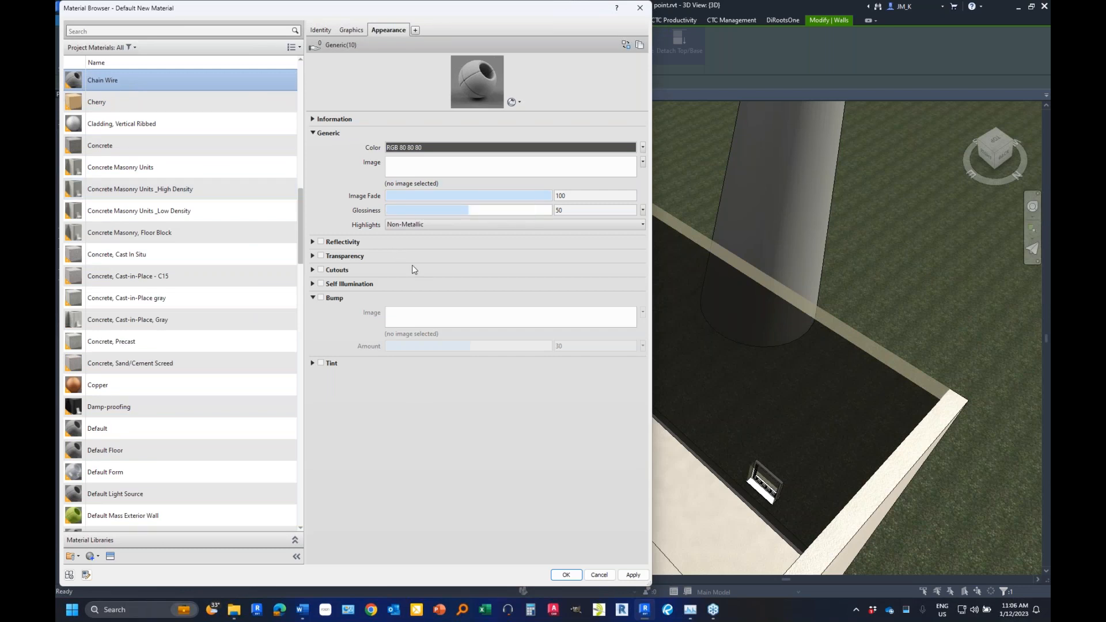
- Set the Chain Wire appearance colour to RGB 230 230 230 and its glossiness to 33
left_click(428, 148)
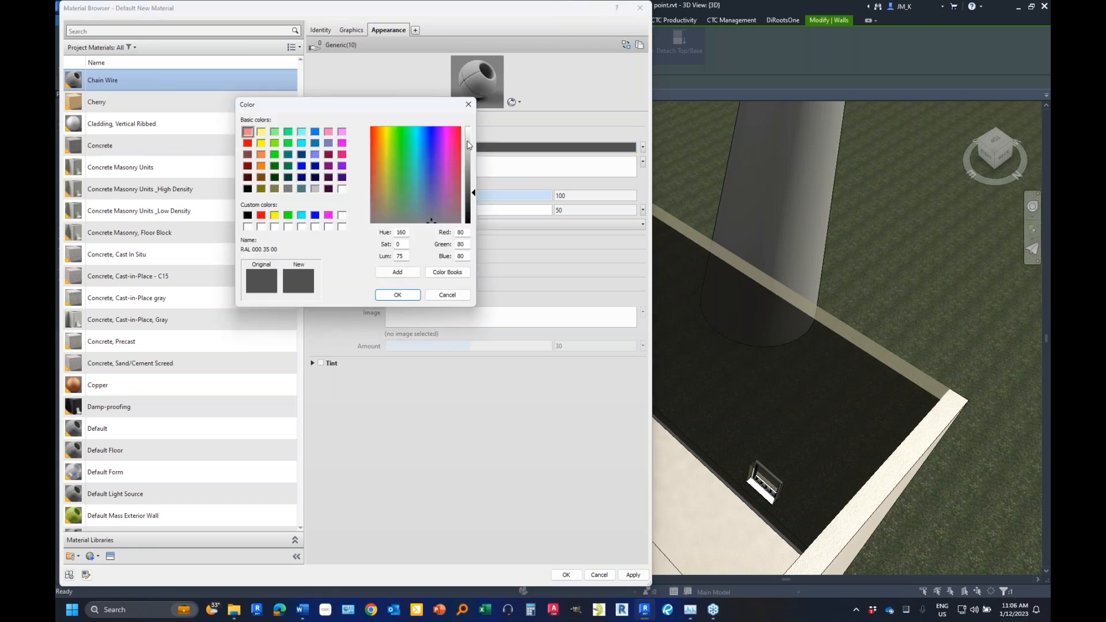
left_click(472, 140)
left_click_drag(472, 141, 471, 139)
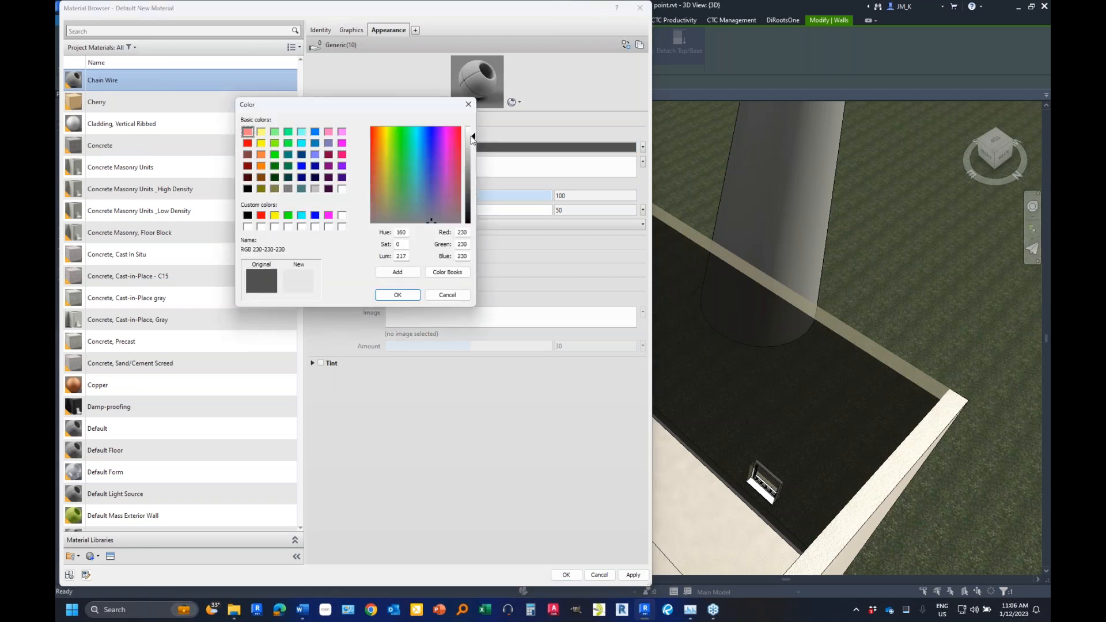
left_click(408, 295)
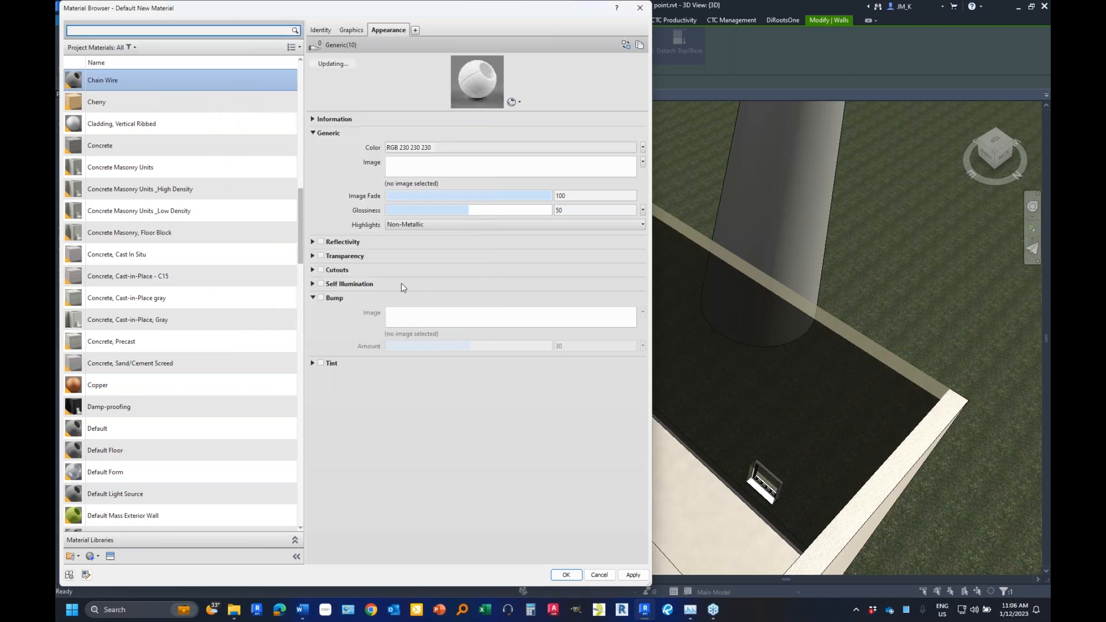
left_click_drag(466, 218, 422, 217)
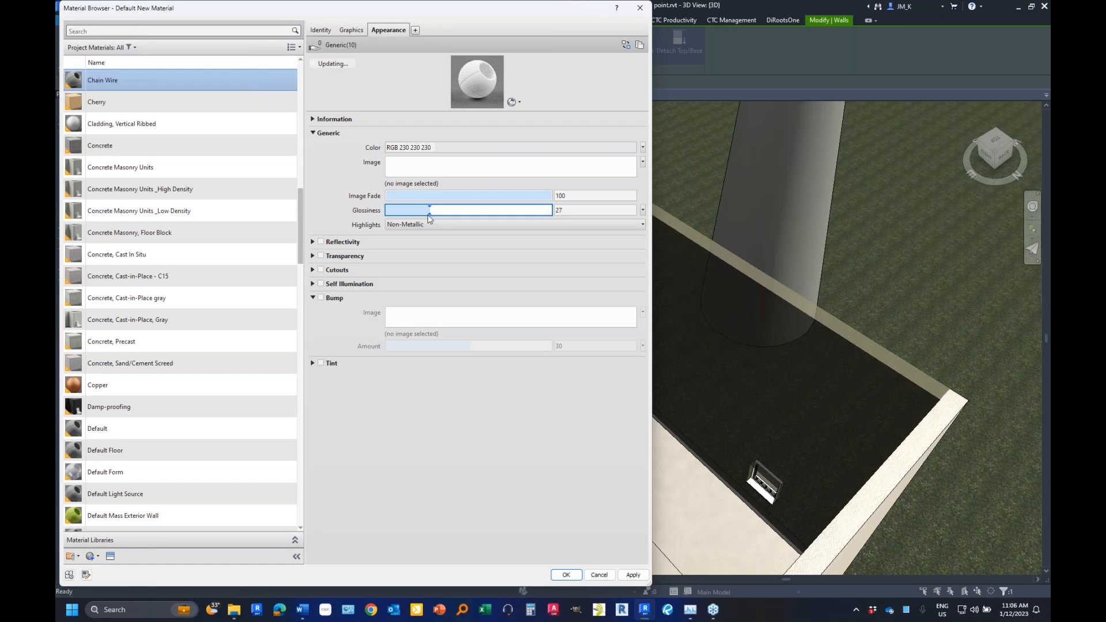
left_click_drag(428, 214, 438, 215)
- Enable cutouts for the Chain Wire material using the image Chain-link.cutout.png
left_click(312, 270)
left_click(321, 269)
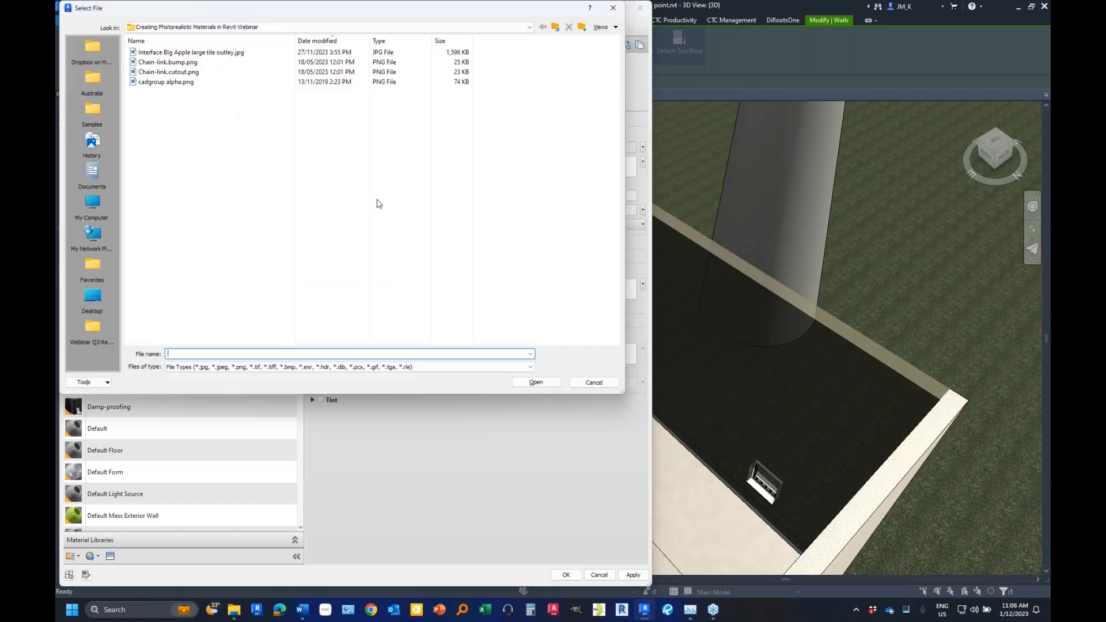
left_click_drag(213, 9, 380, 97)
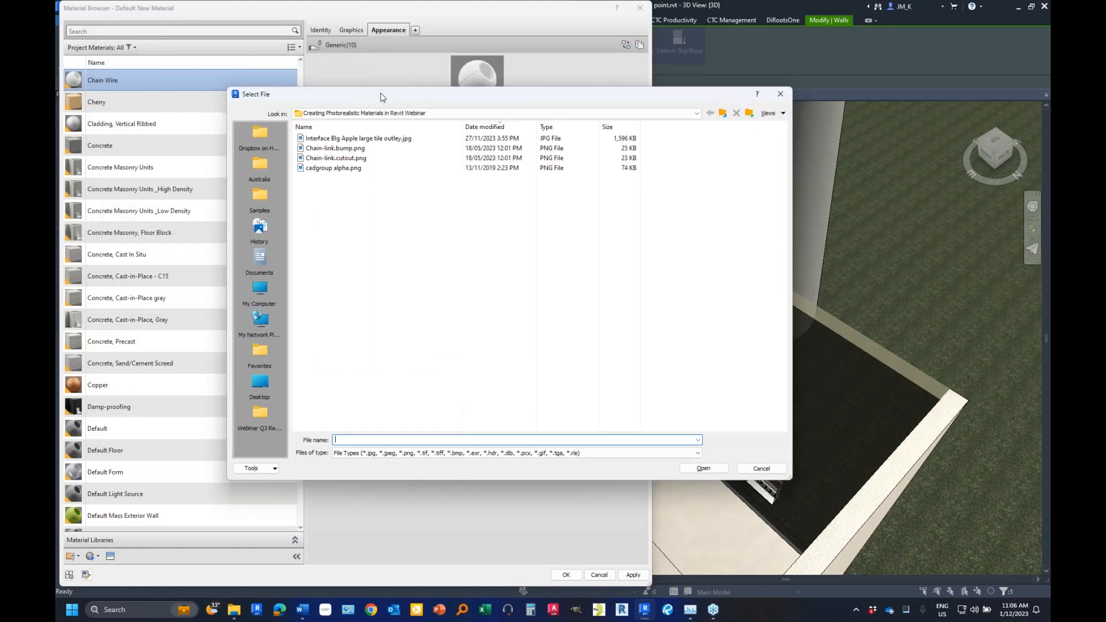
left_click(323, 160)
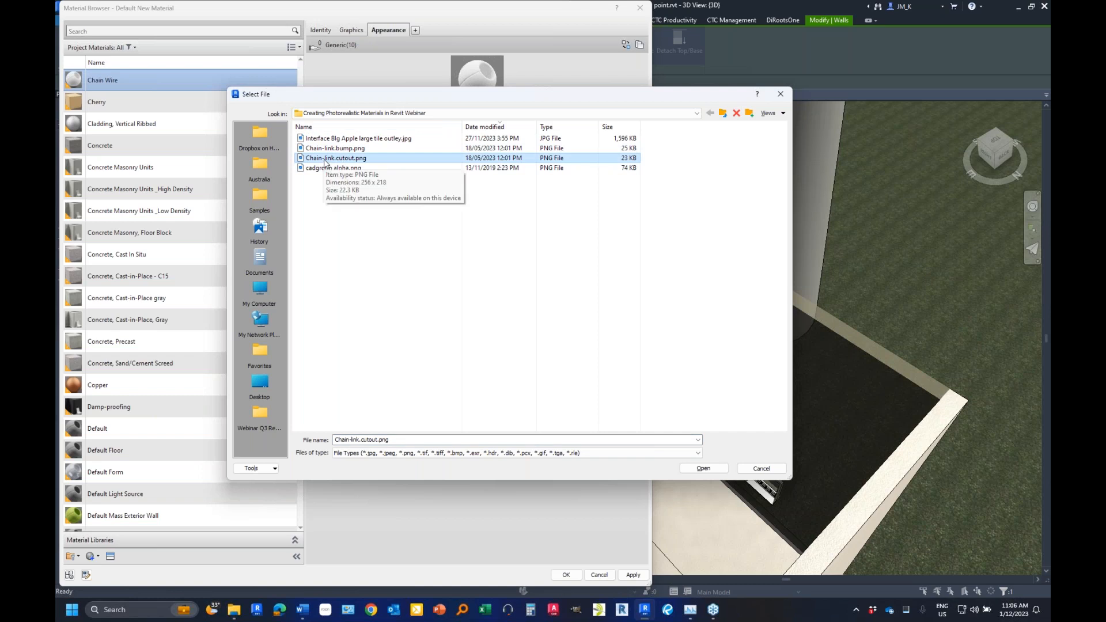
left_click(702, 468)
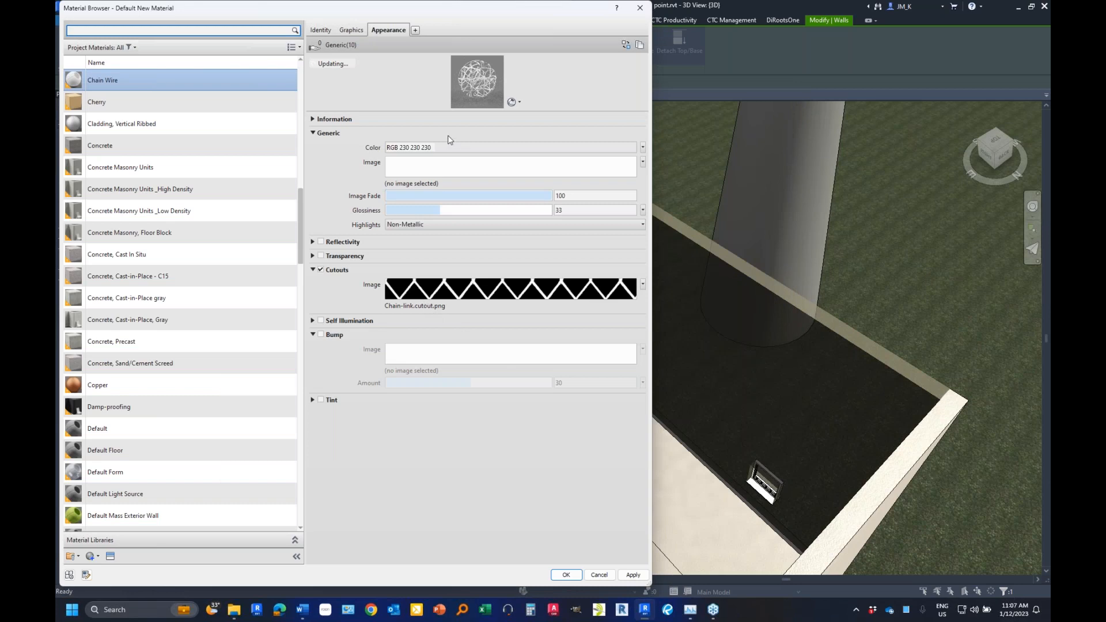
- Enlarge the material preview and change its scene to Walls
left_click_drag(441, 112, 413, 274)
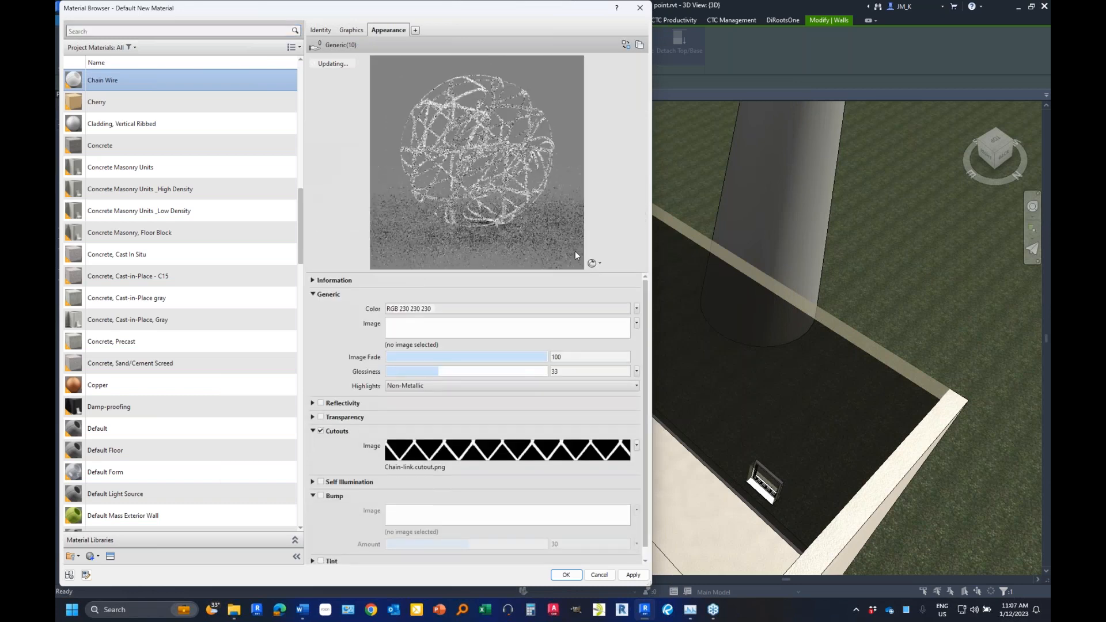
left_click(594, 264)
mouse_move(575, 278)
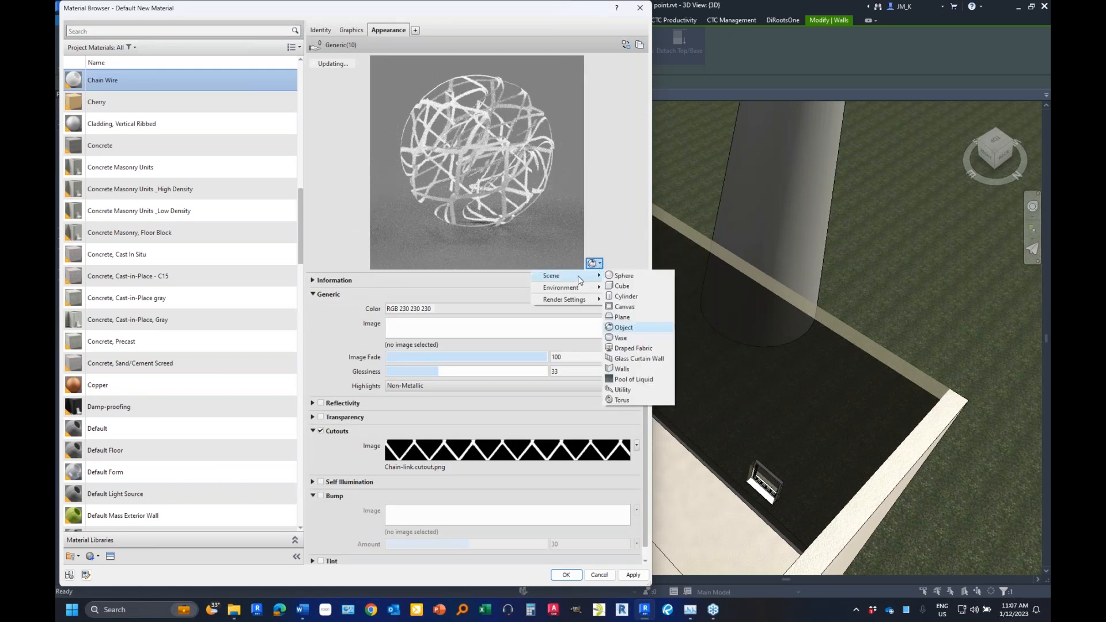
left_click(623, 369)
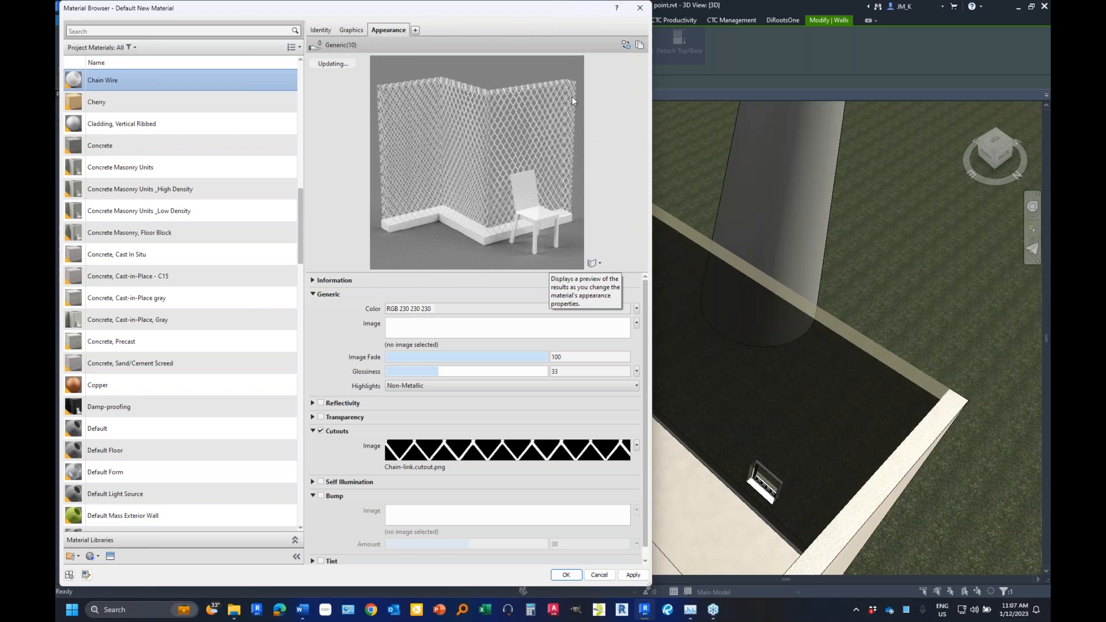
- Enable the bump for the Chain Wire material using the image Chain-link.bump.png
scroll(386, 350, "down", 1)
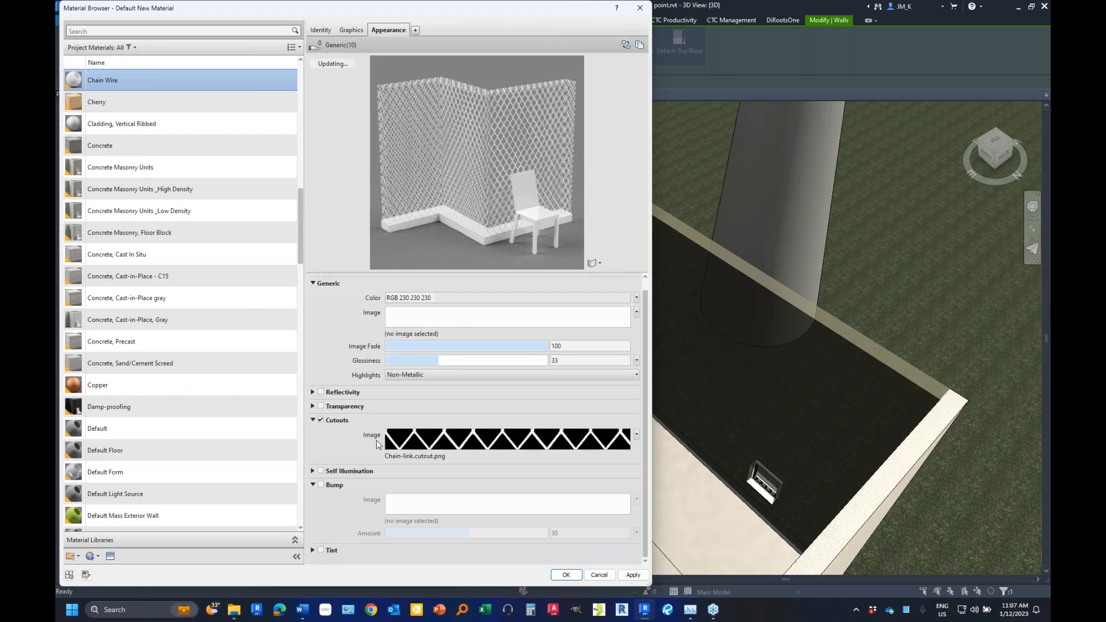
left_click(321, 486)
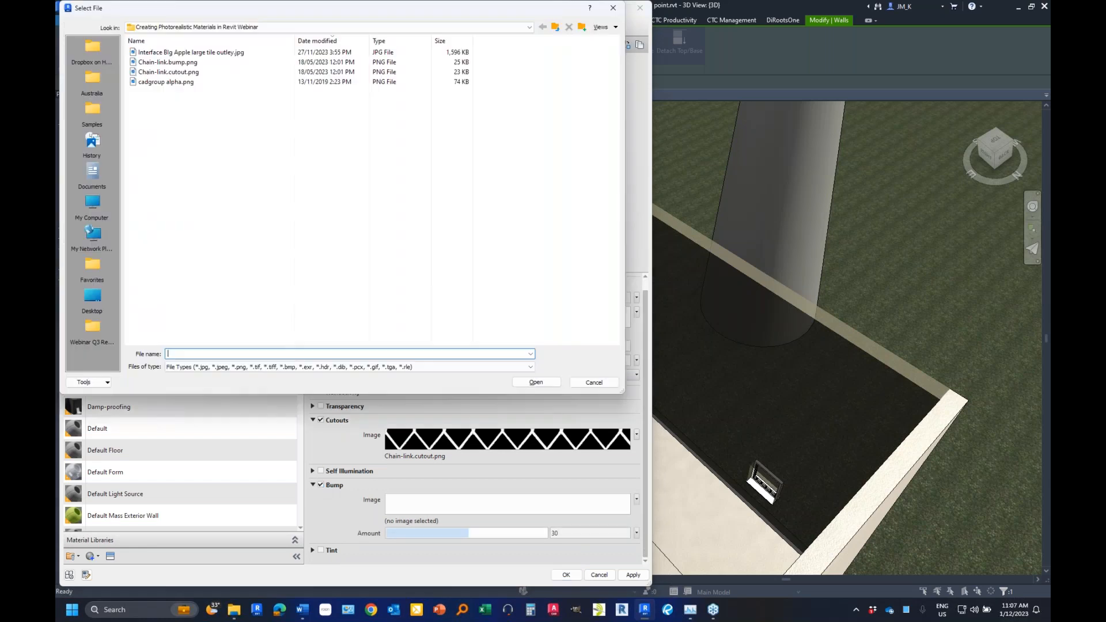
left_click(617, 16)
left_click(636, 500)
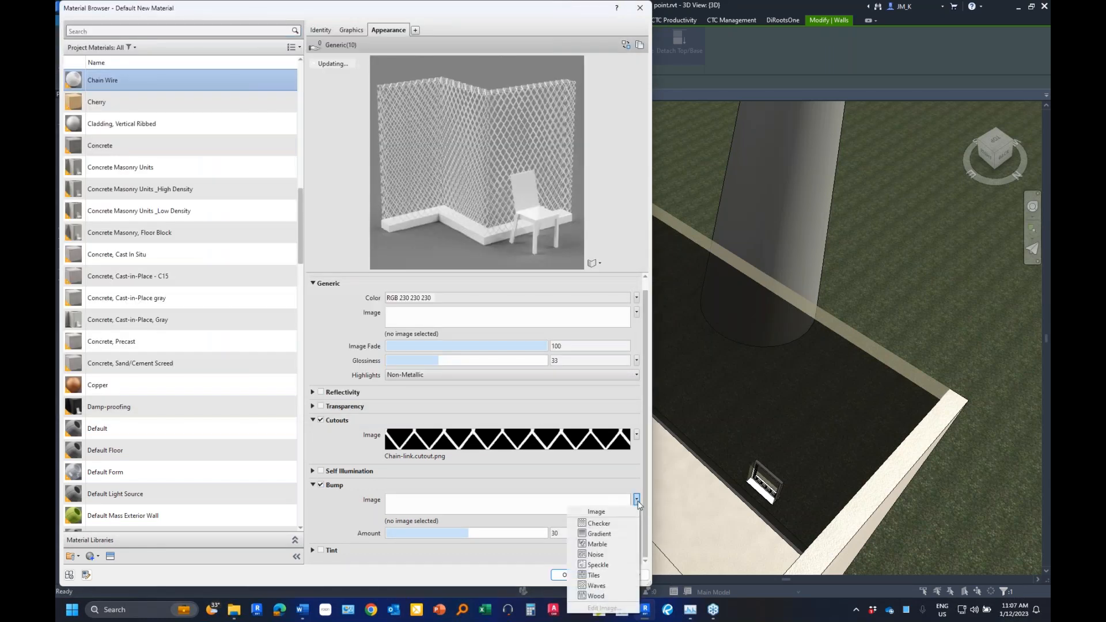
left_click(526, 503)
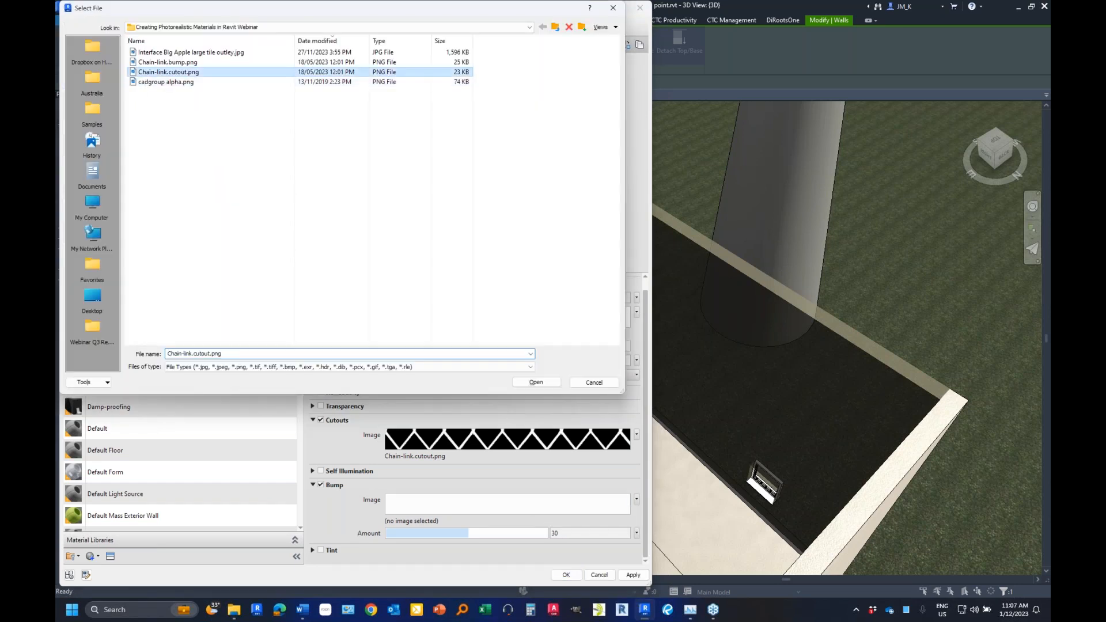
left_click(168, 61)
left_click(531, 384)
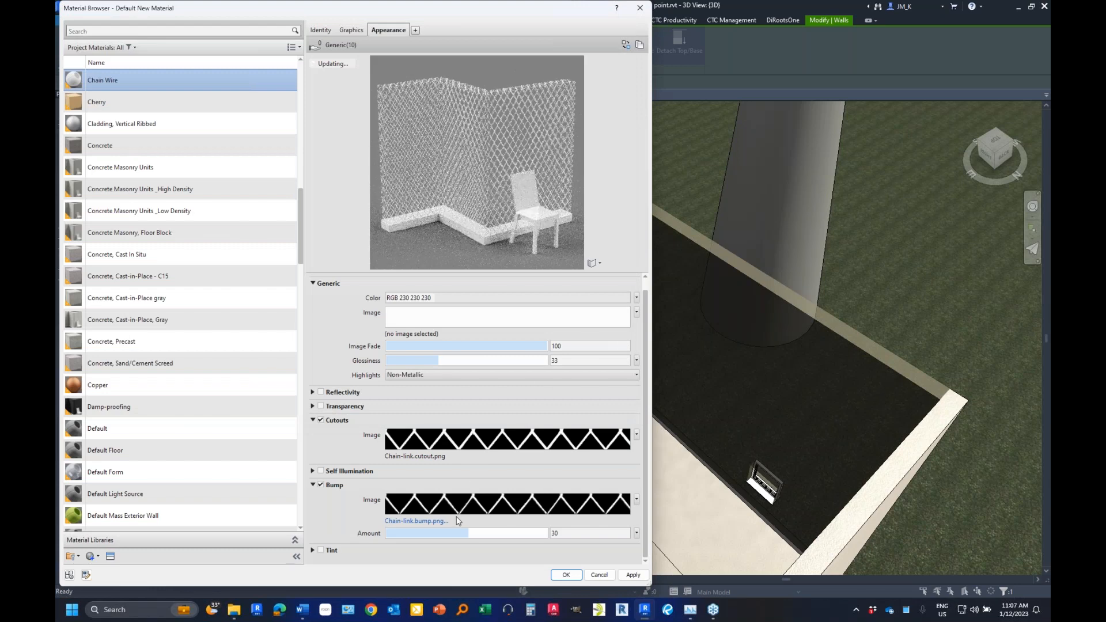
- Compare the sample sizes of the bump and cutout textures to check that they match
left_click(441, 521)
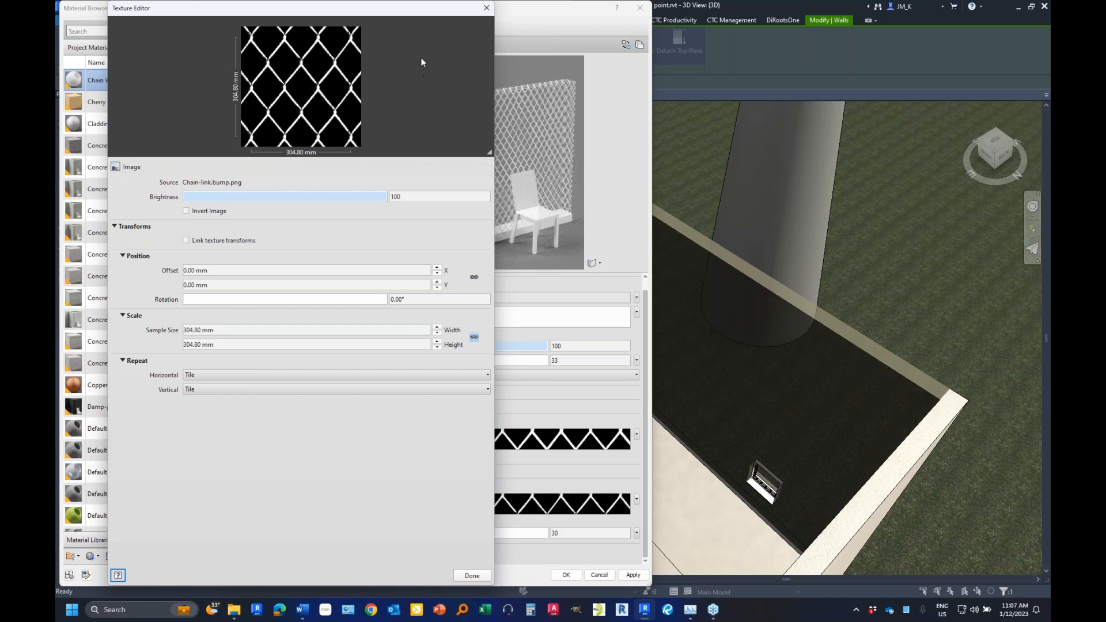
left_click(487, 9)
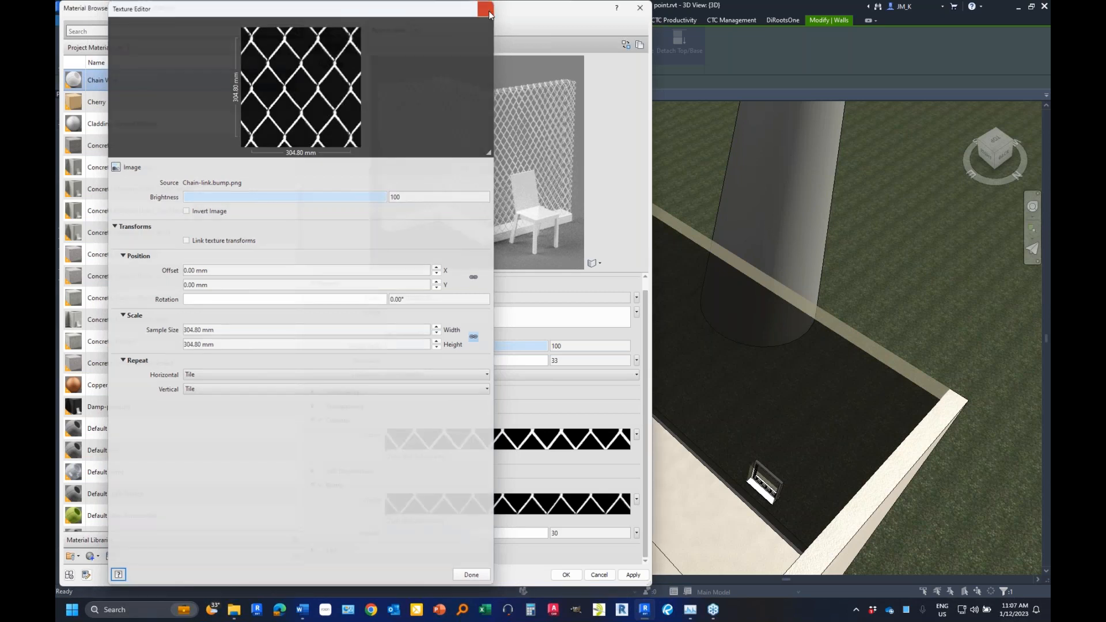
left_click(447, 441)
left_click(233, 329)
left_click(233, 344)
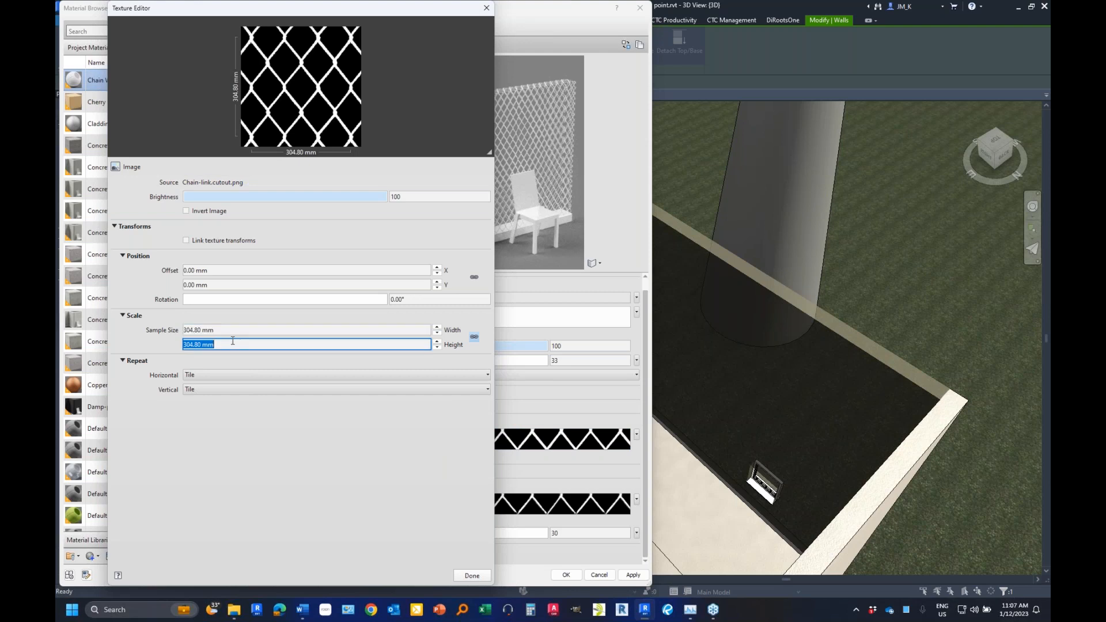
left_click(483, 12)
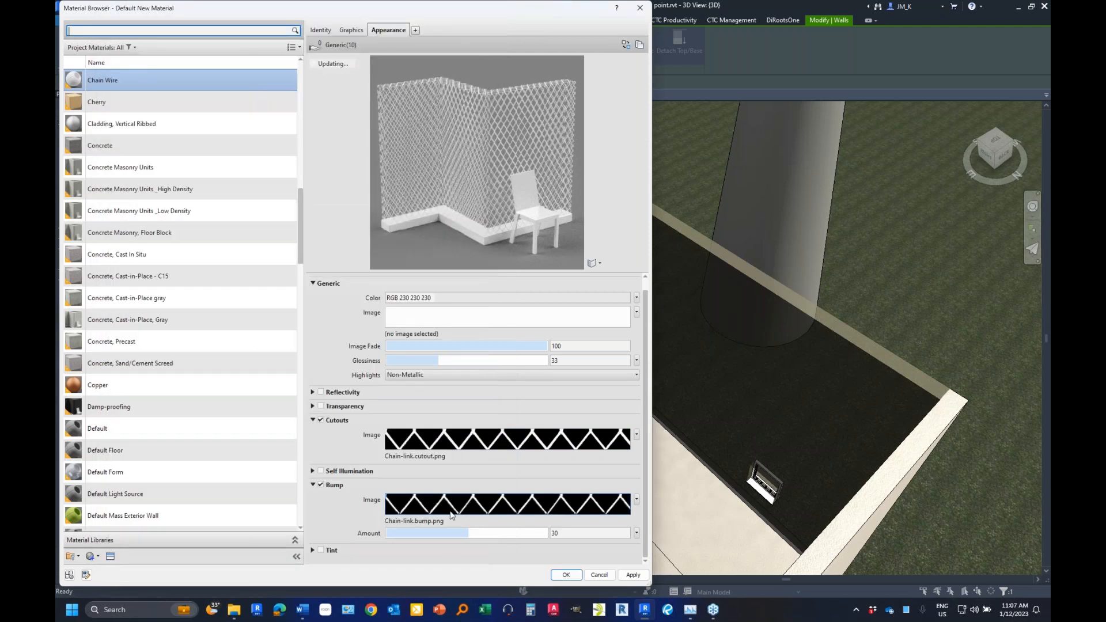
left_click(451, 504)
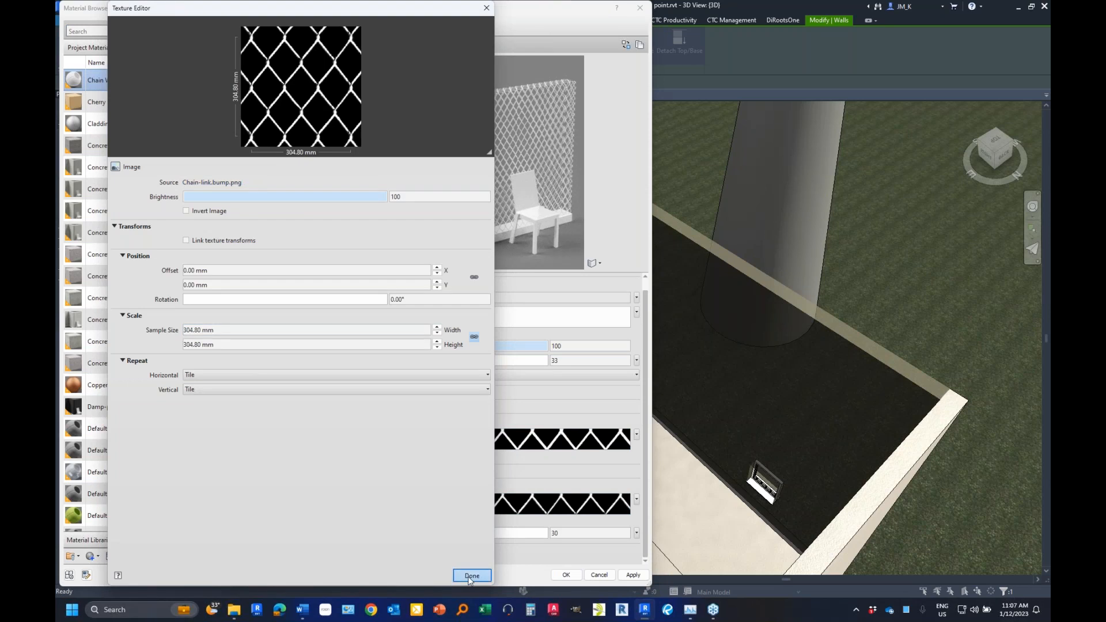
left_click(471, 575)
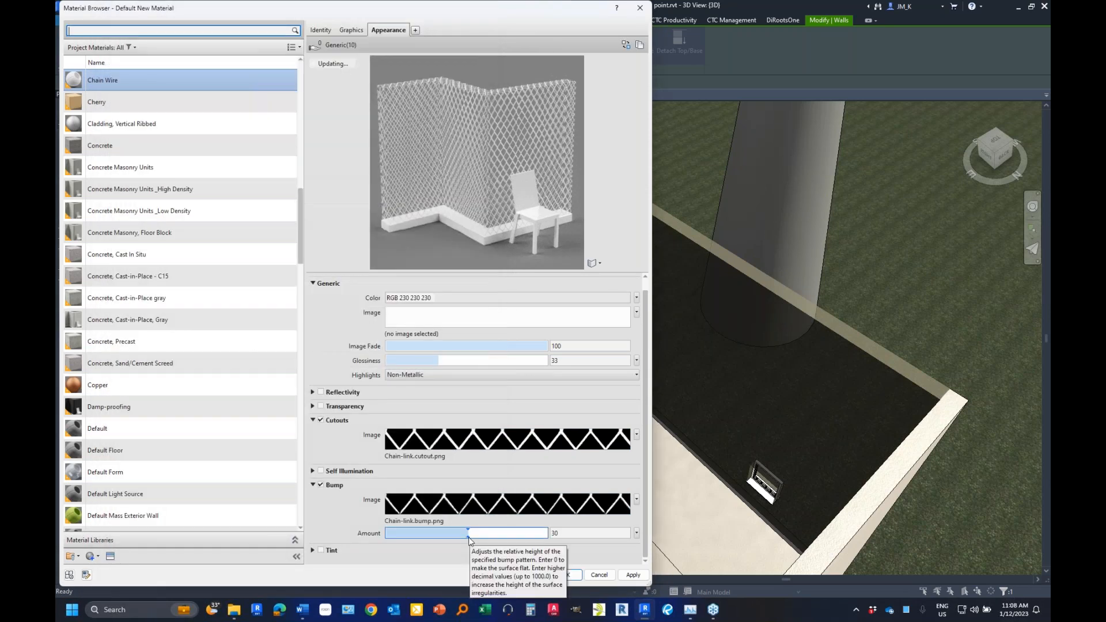
- Set the bump amount to 243 and apply the Chain Wire material to the wall type's structure layer
left_click_drag(468, 536, 486, 534)
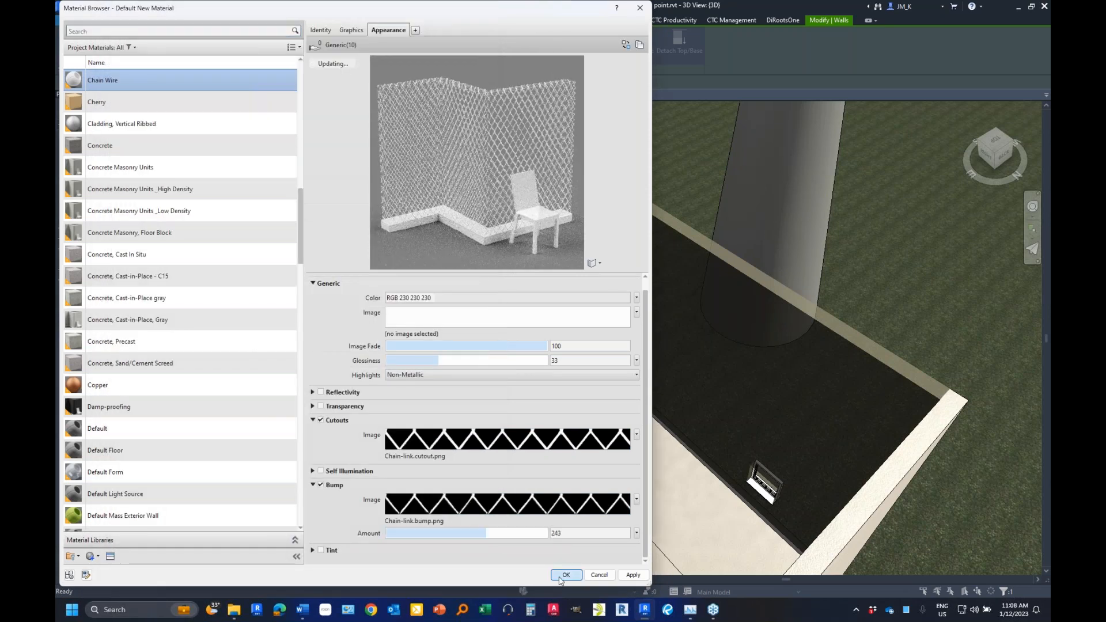
left_click(562, 576)
left_click(432, 295)
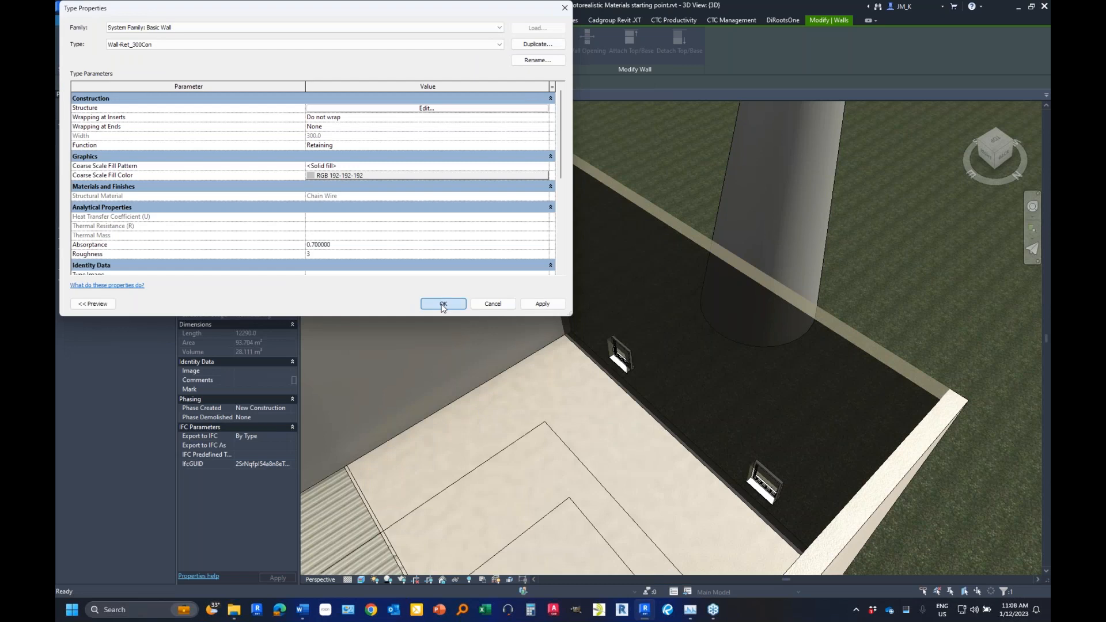
left_click(443, 306)
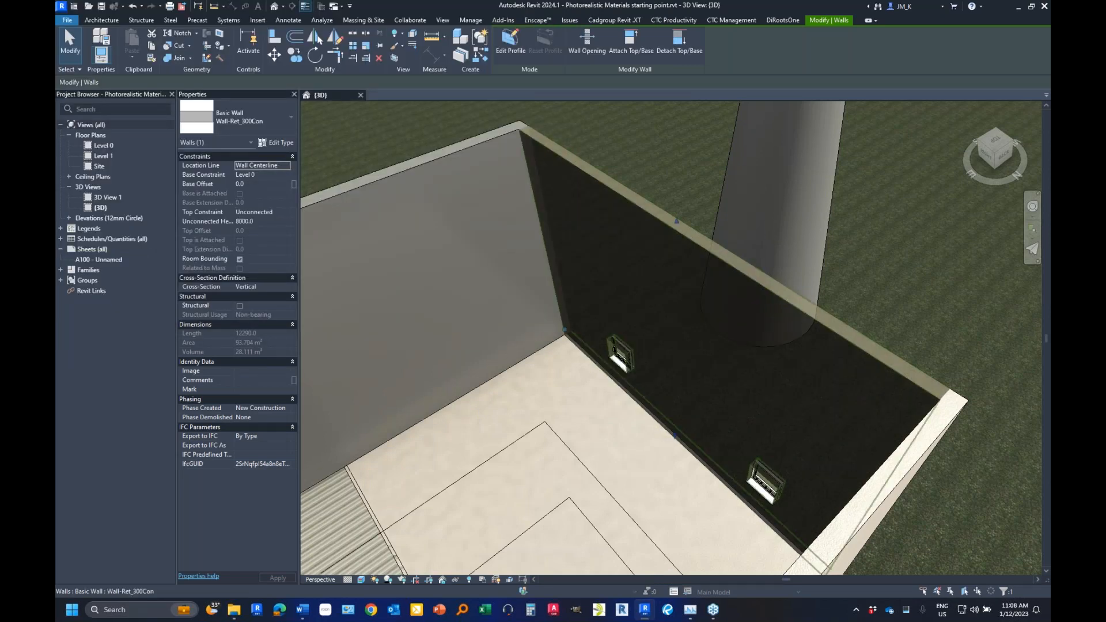
- Reduce the chain-wire wall type's structure layer thickness to 5 mm and accept the type changes
scroll(641, 312, "up", 3)
left_click(641, 312)
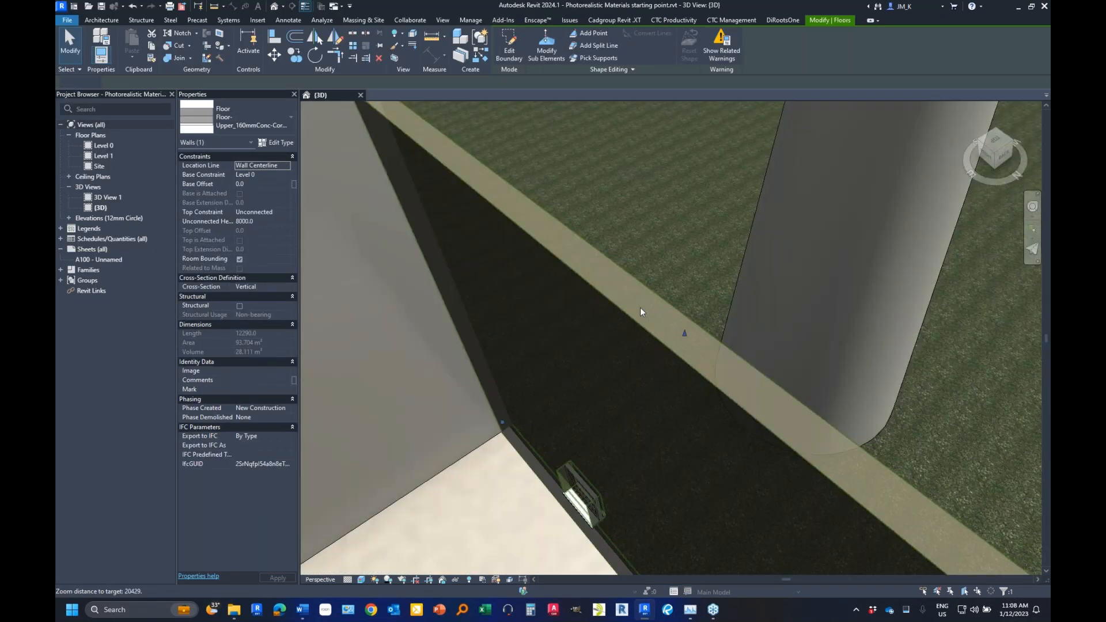
left_click(276, 142)
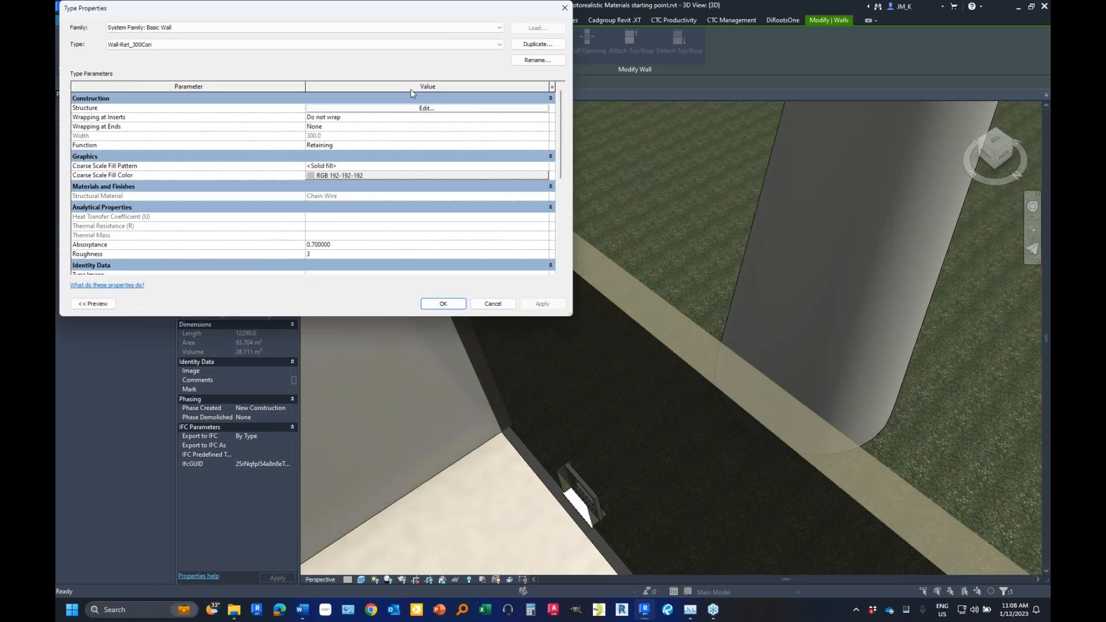
left_click(386, 110)
left_click(318, 108)
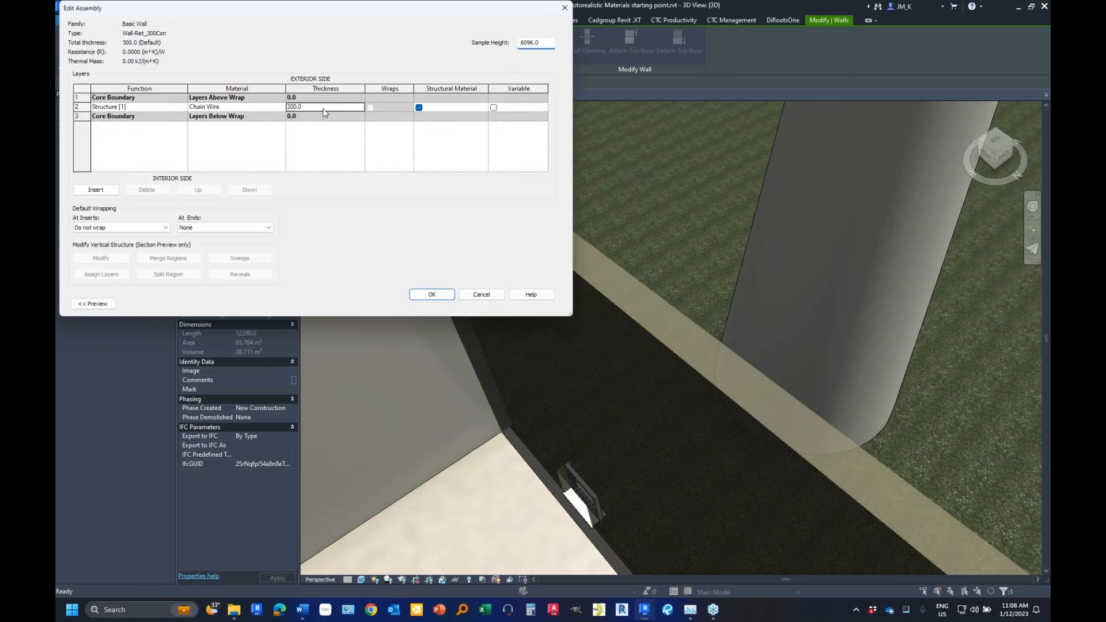
type("5")
left_click(431, 294)
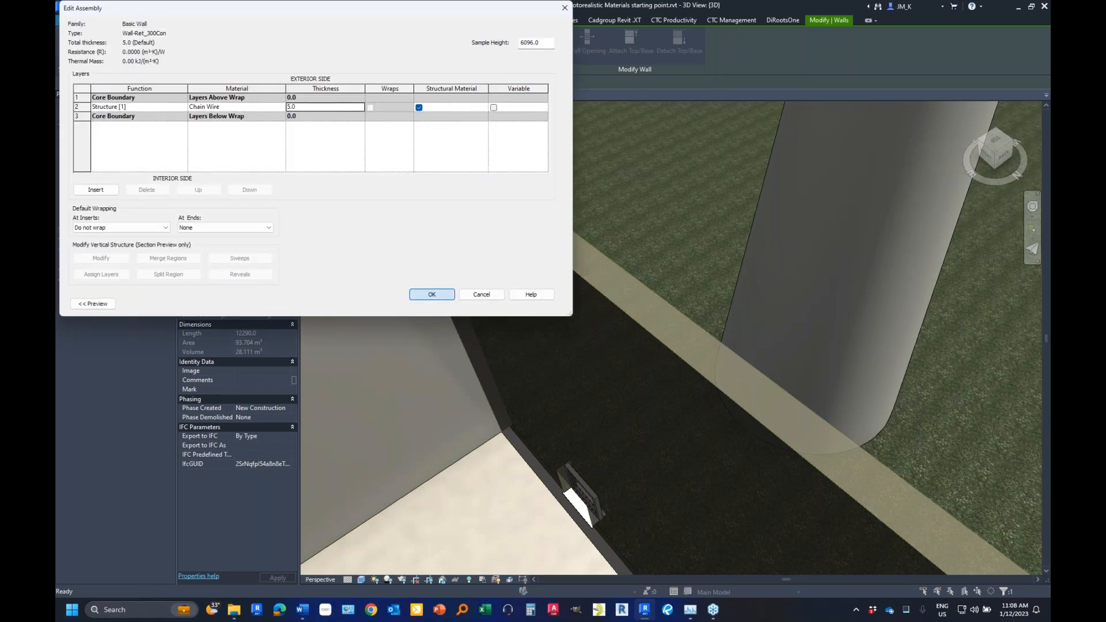
left_click(348, 199)
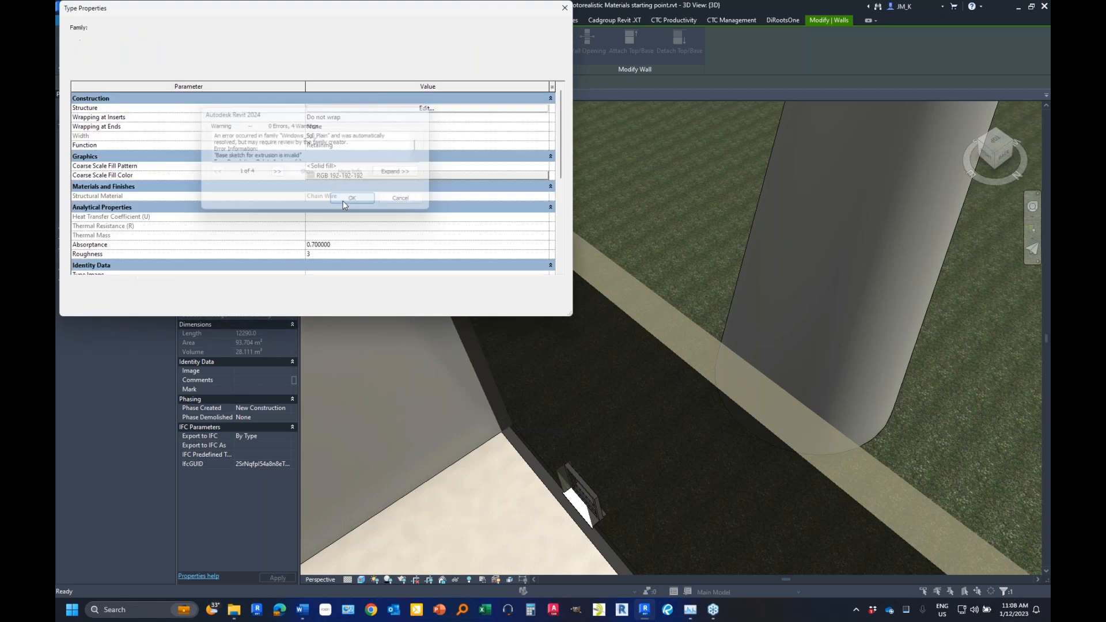
left_click(442, 304)
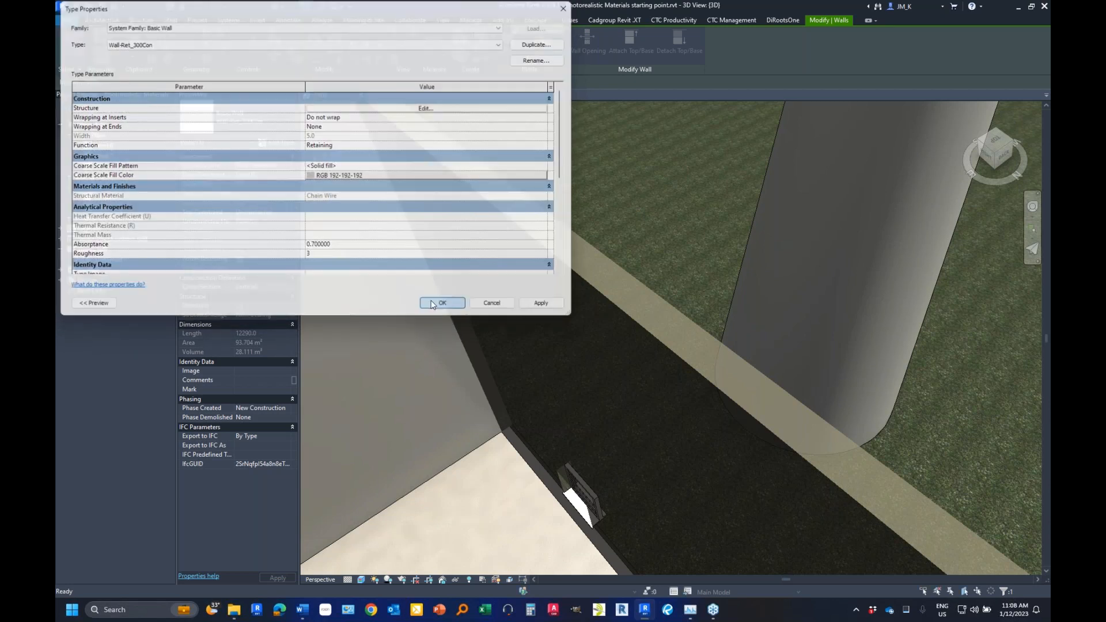
key("Escape")
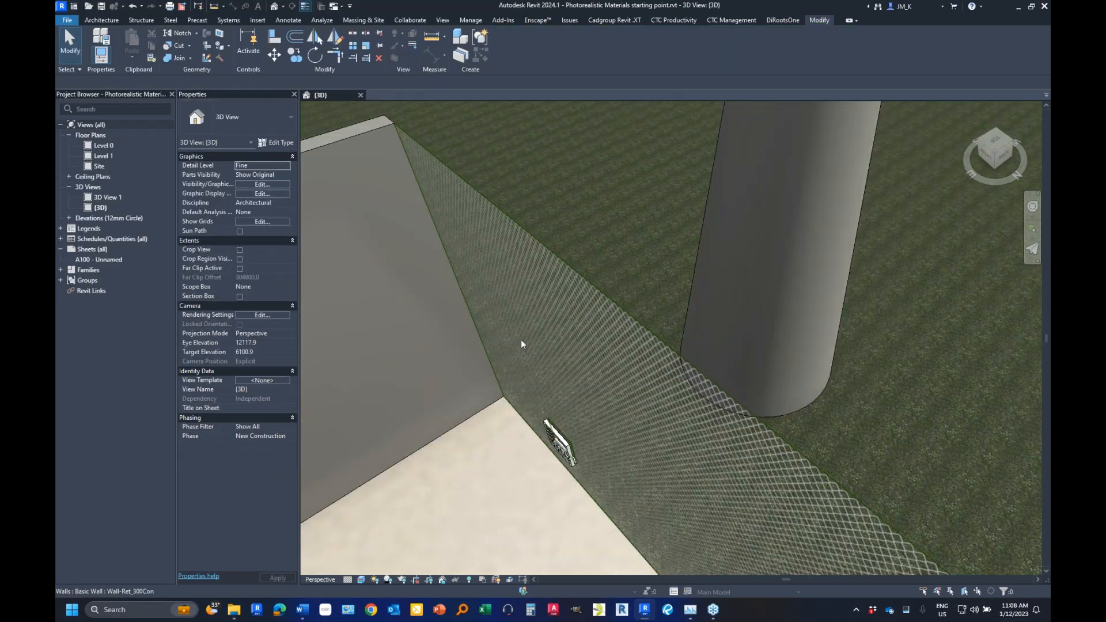
- Examine the thinned chain-wire wall and the building's other walls from several angles
middle_click_drag(522, 344, 730, 302, "shift")
scroll(618, 307, "down", 5)
middle_click_drag(624, 363, 758, 456, "shift")
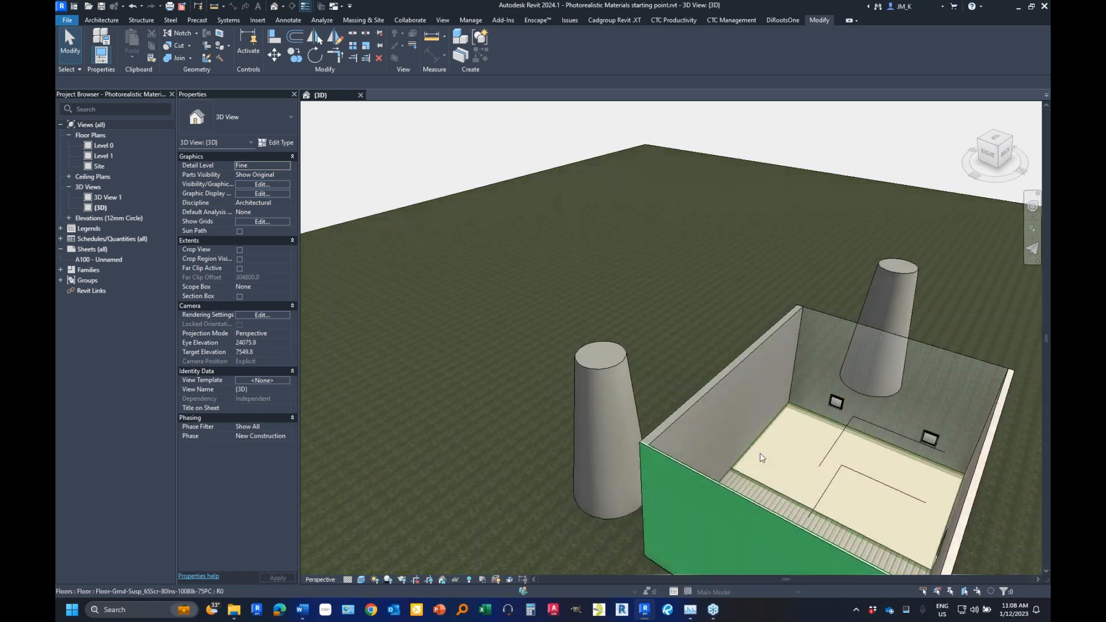
left_click(760, 454)
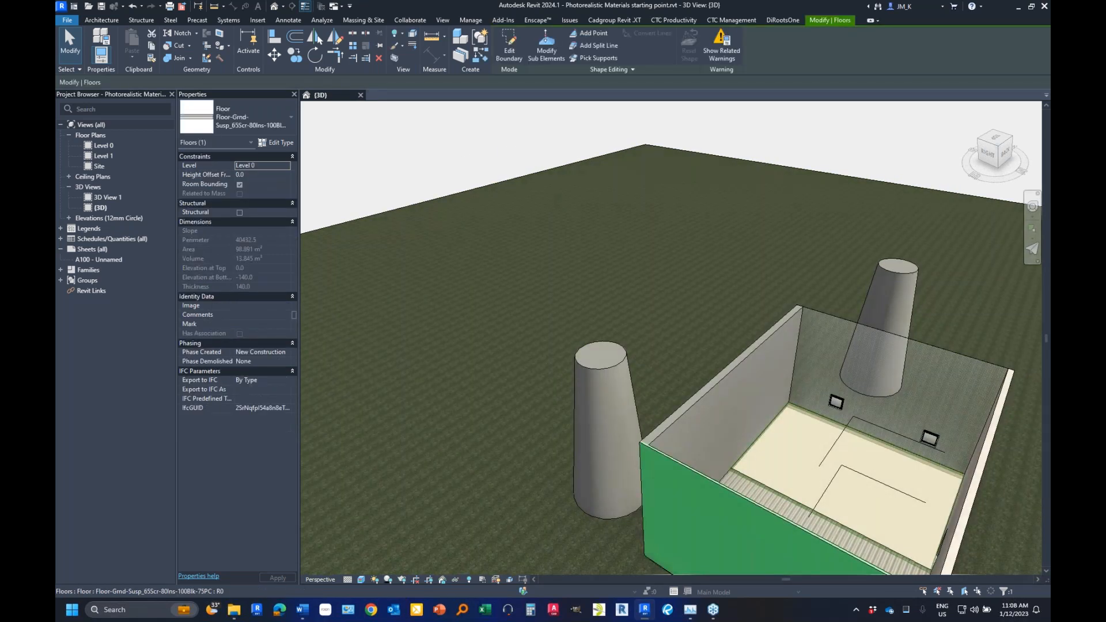
middle_click_drag(984, 364, 657, 322)
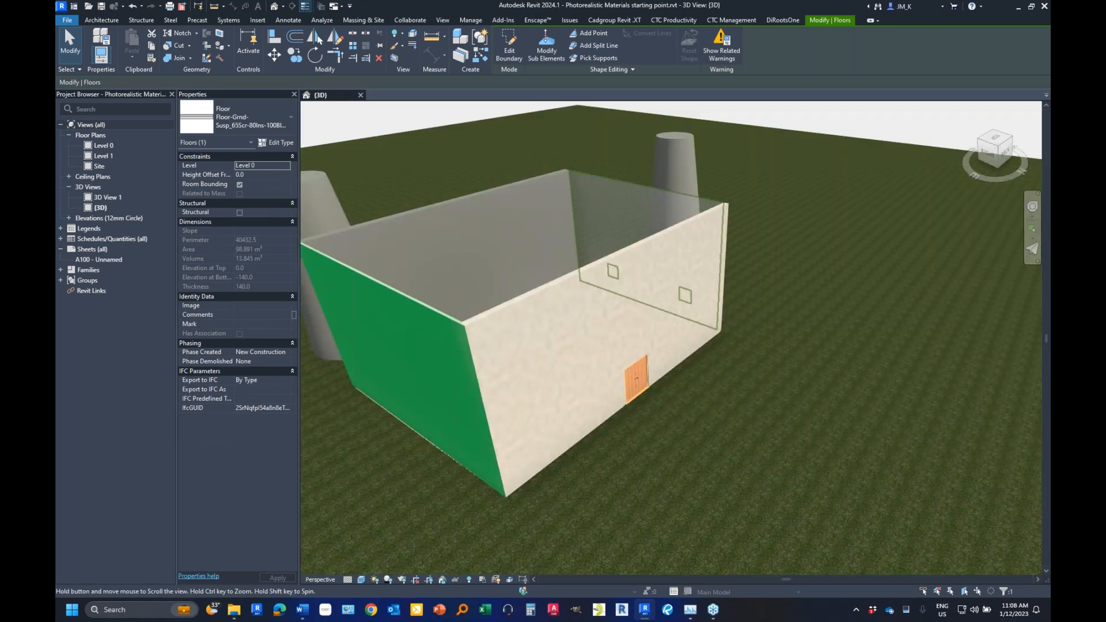
scroll(654, 363, "up", 2)
scroll(654, 367, "down", 3)
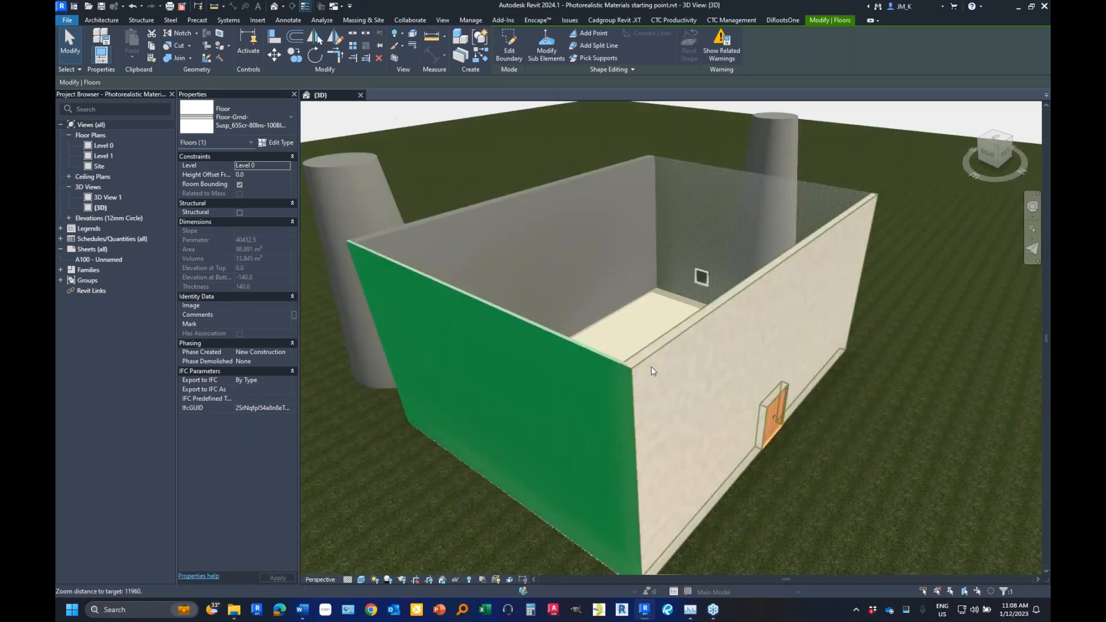
left_click(668, 365)
scroll(648, 360, "up", 2)
middle_click_drag(647, 360, 632, 376)
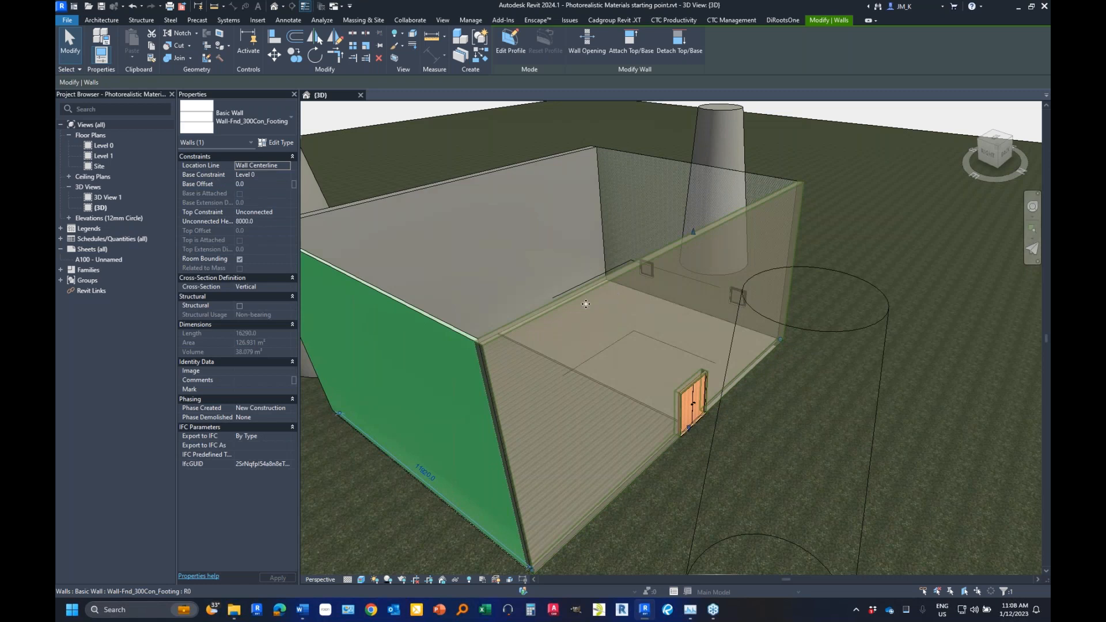
key("Escape")
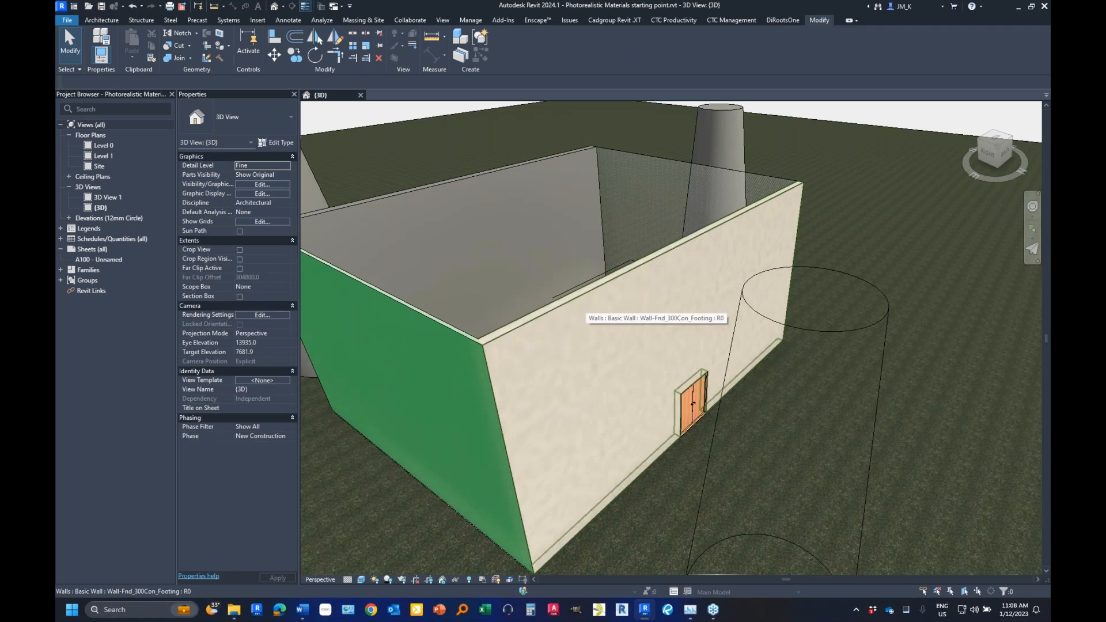
- Create a new material named Coloured concrete panels from the structure layer of the cream wall with the orange door
left_click(583, 303)
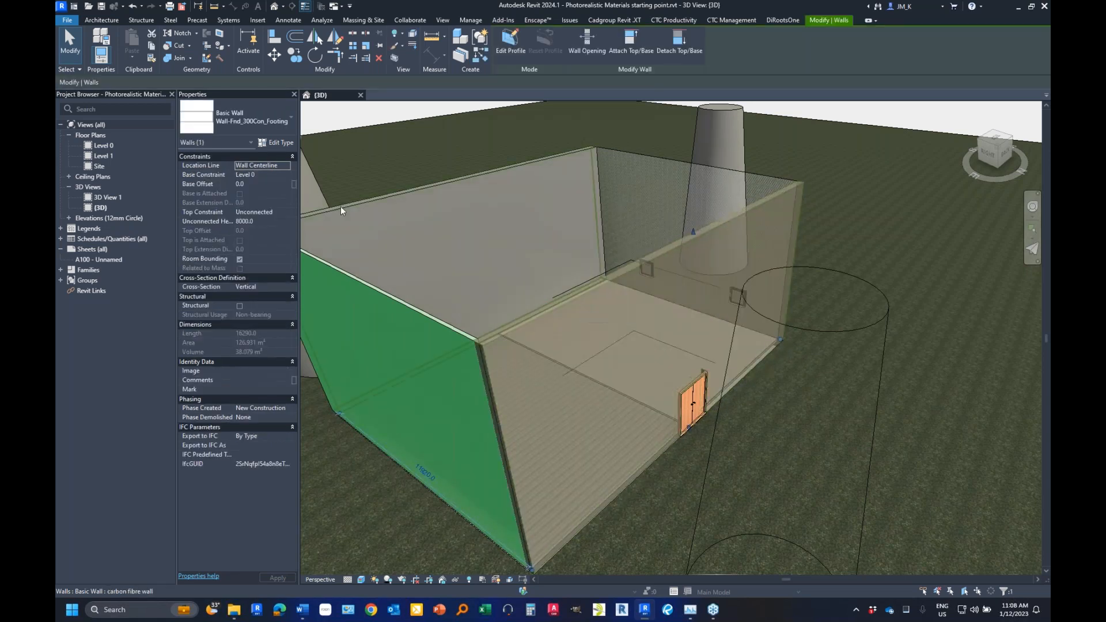
left_click(276, 143)
left_click(439, 110)
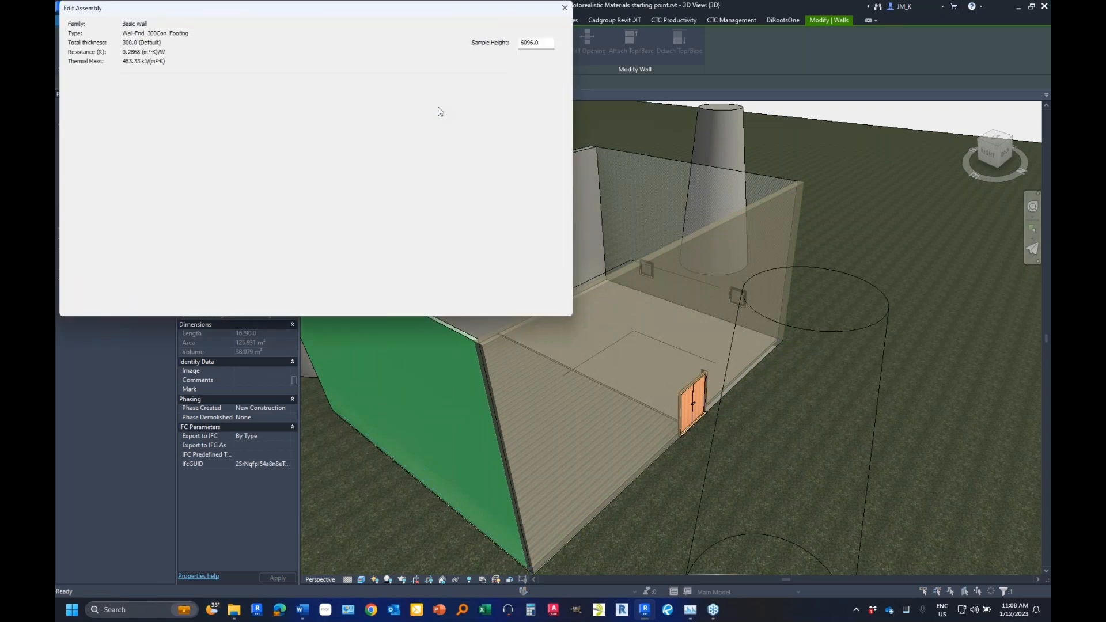
left_click(281, 107)
left_click(91, 556)
left_click(128, 586)
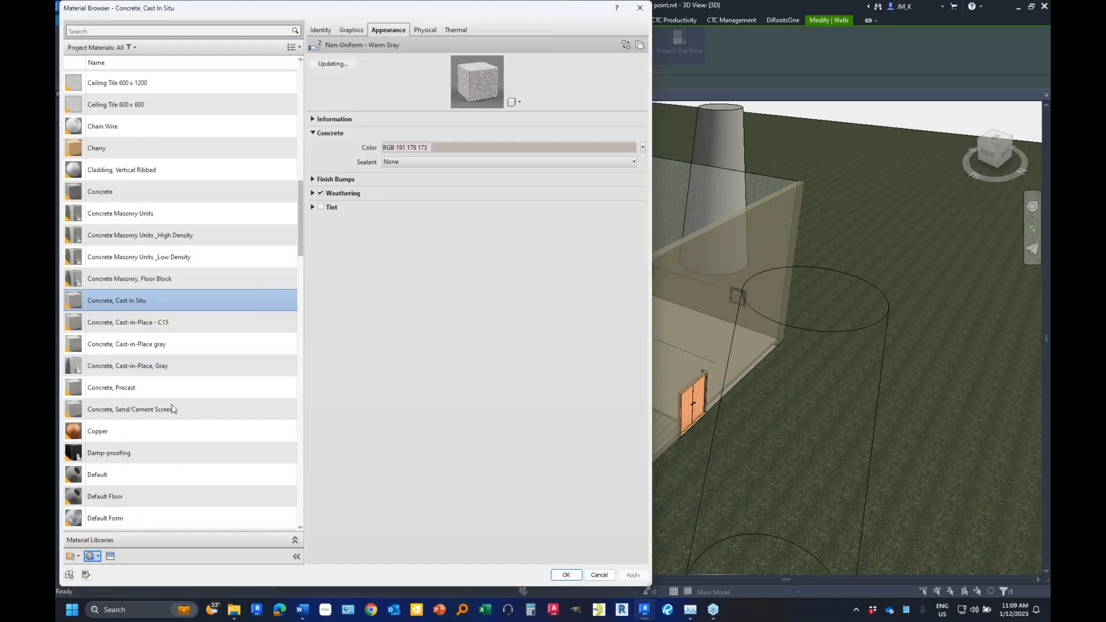
right_click(130, 301)
left_click(156, 330)
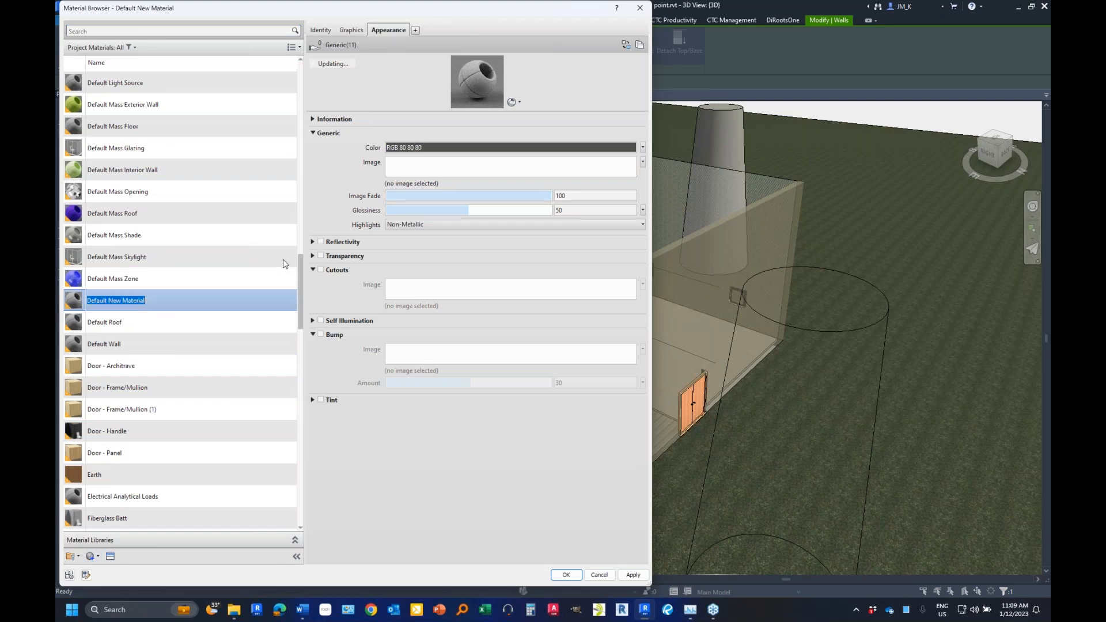
type("Coloured concrete panels")
key("Return")
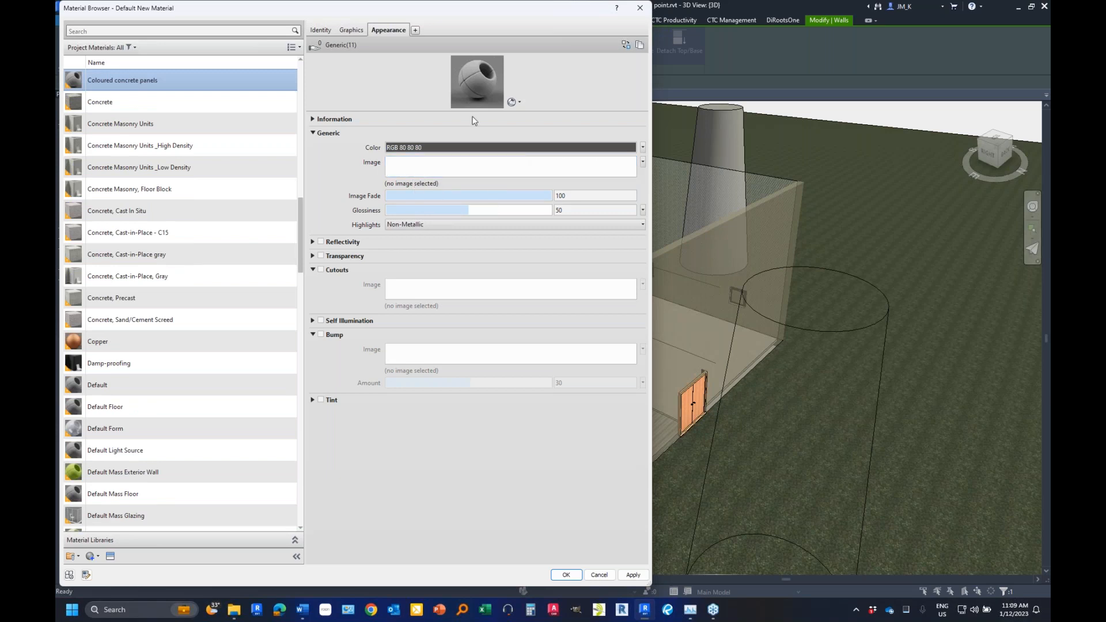
- Enlarge the Coloured concrete panels preview and switch its scene to Walls
left_click_drag(503, 107, 570, 240)
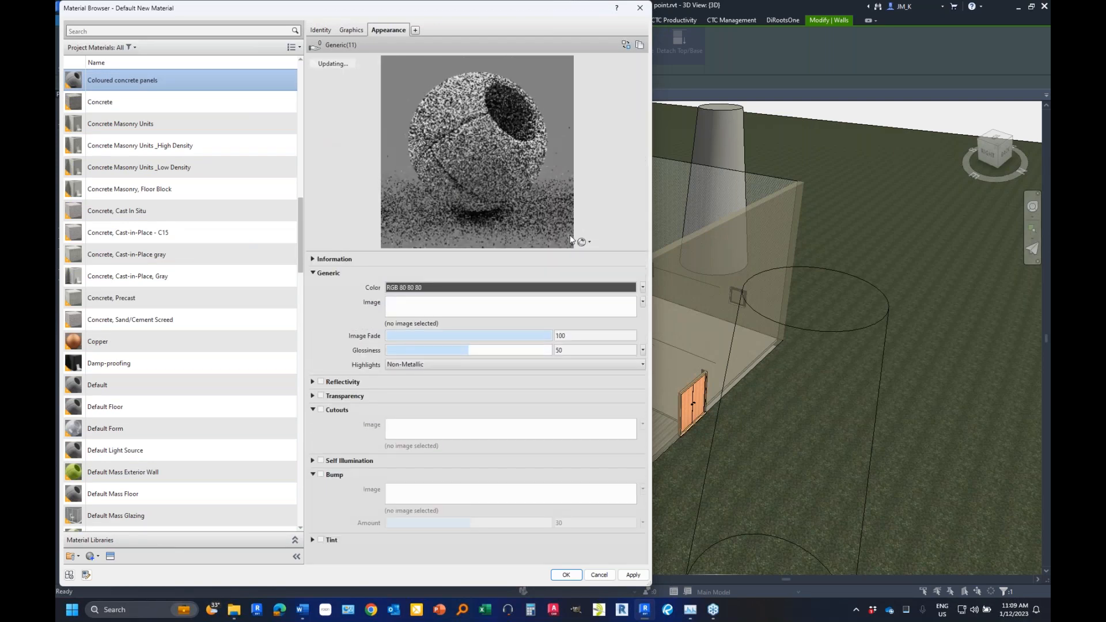
left_click(582, 242)
mouse_move(582, 254)
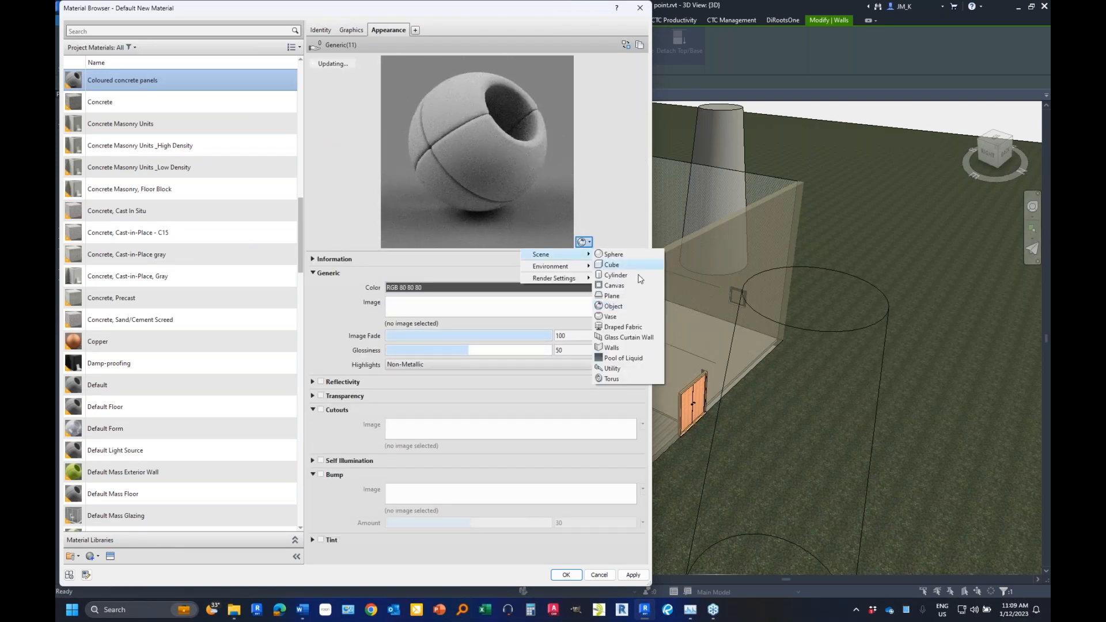
left_click(629, 349)
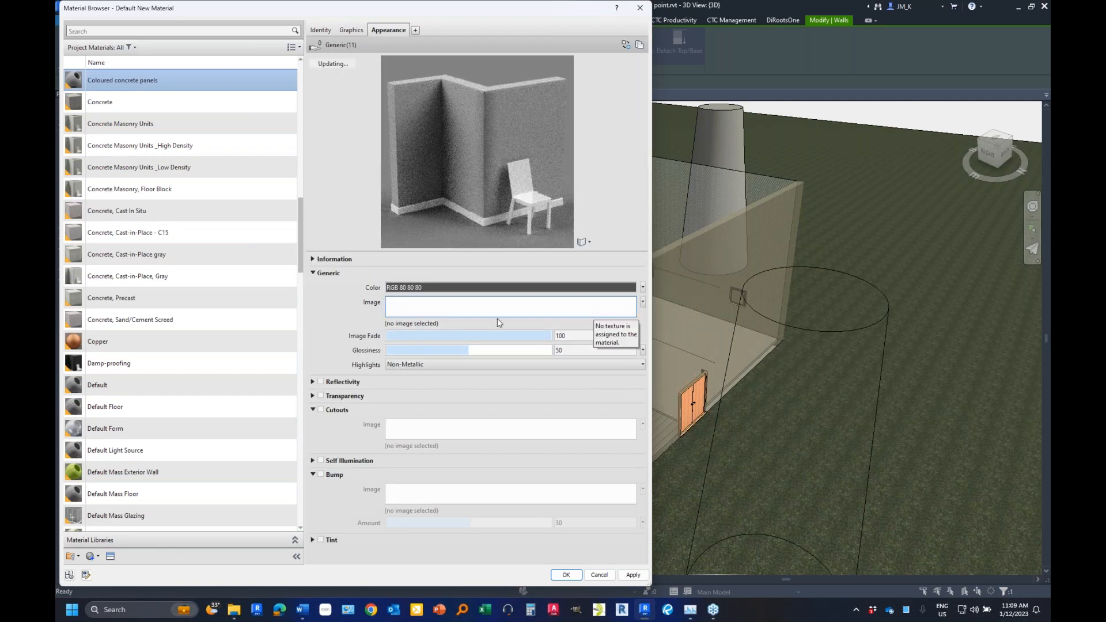
- Assign a Noise texture to the material's generic image and set the noise size to 0.2
left_click(643, 302)
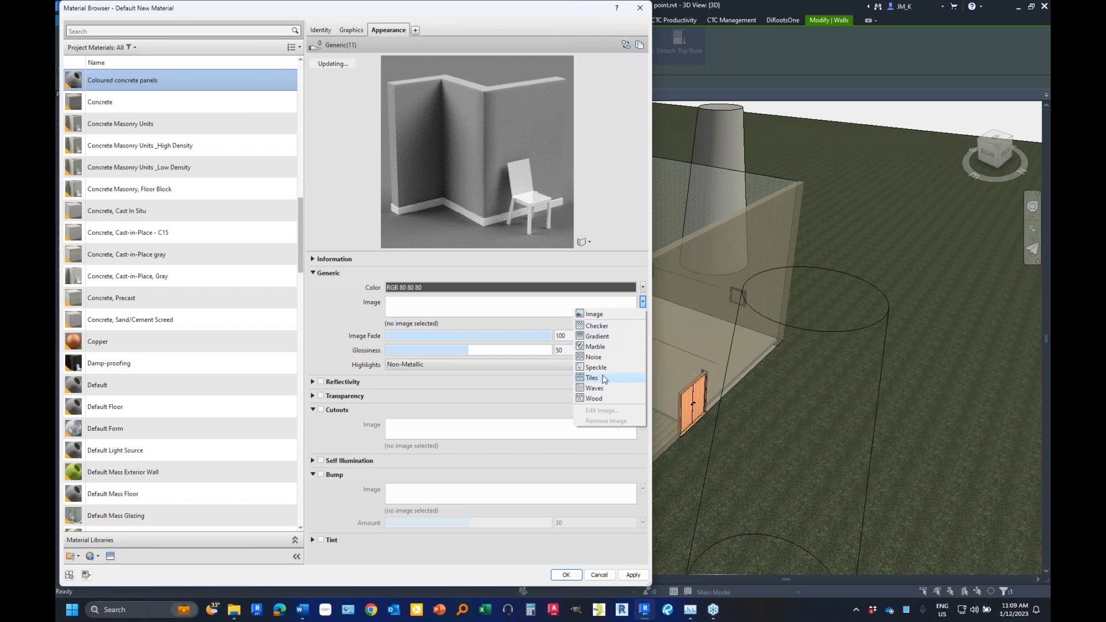
left_click(591, 356)
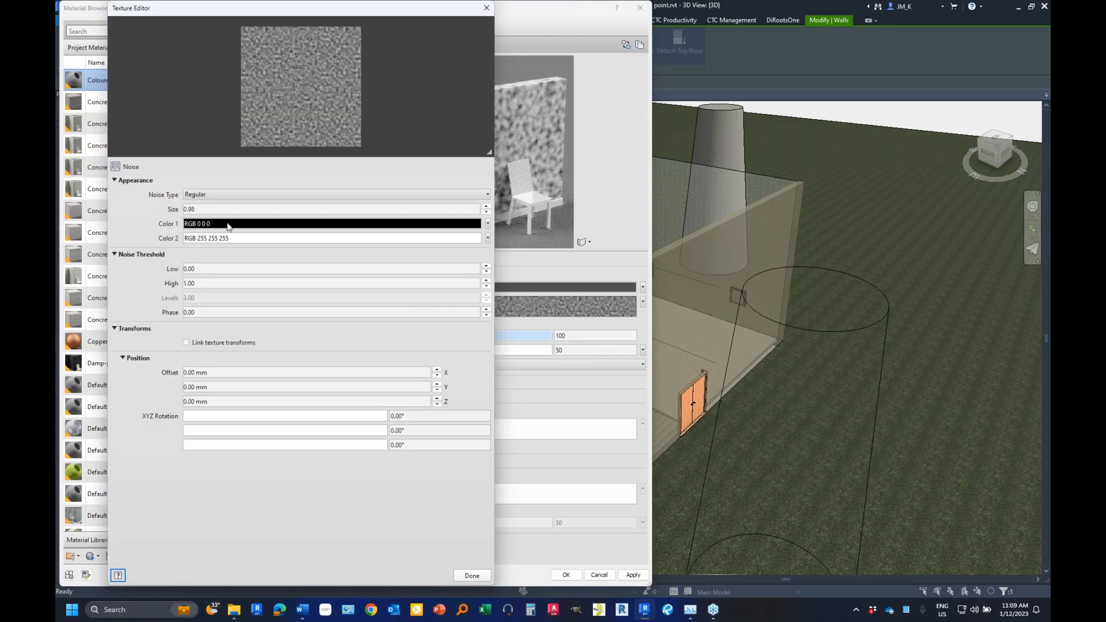
left_click_drag(226, 13, 243, 19)
left_click_drag(409, 13, 897, 14)
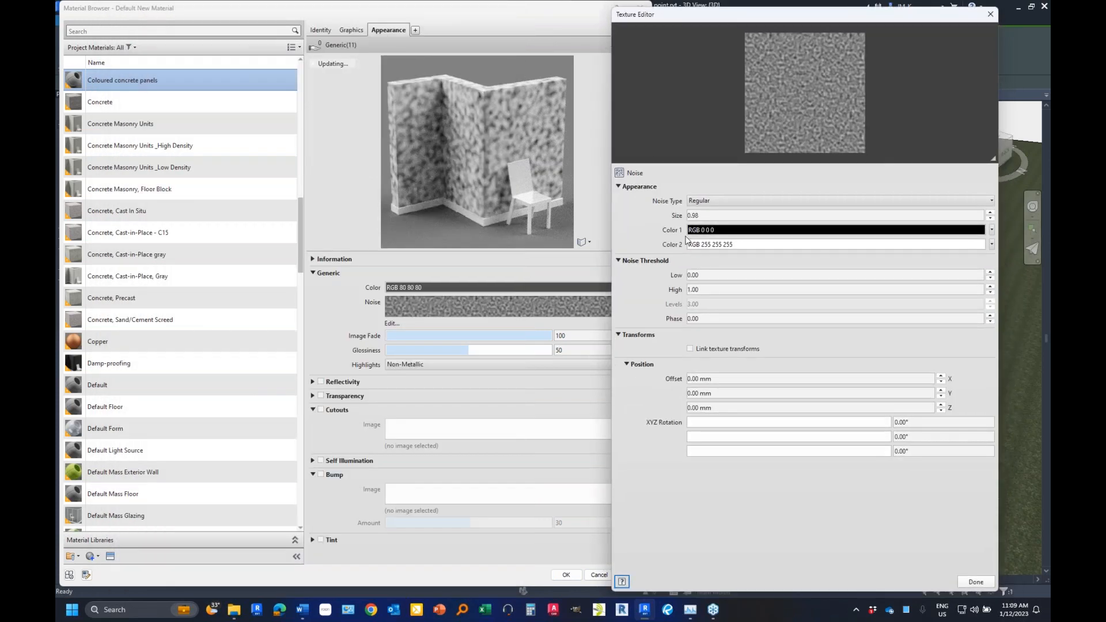
left_click(723, 216)
double_click(722, 217)
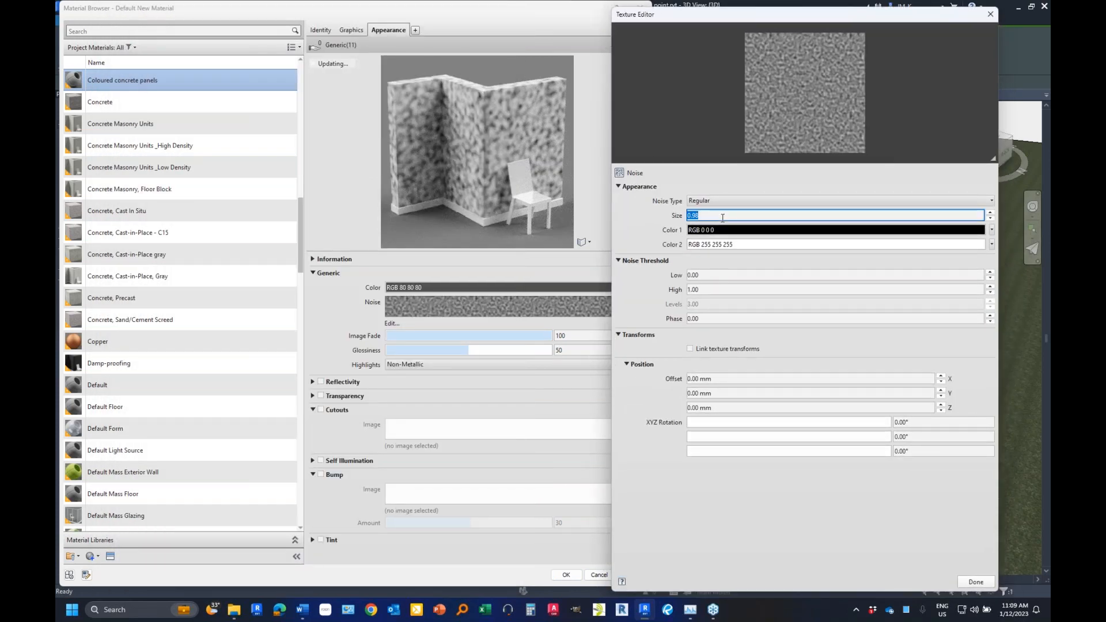
type("0.2")
key("Return")
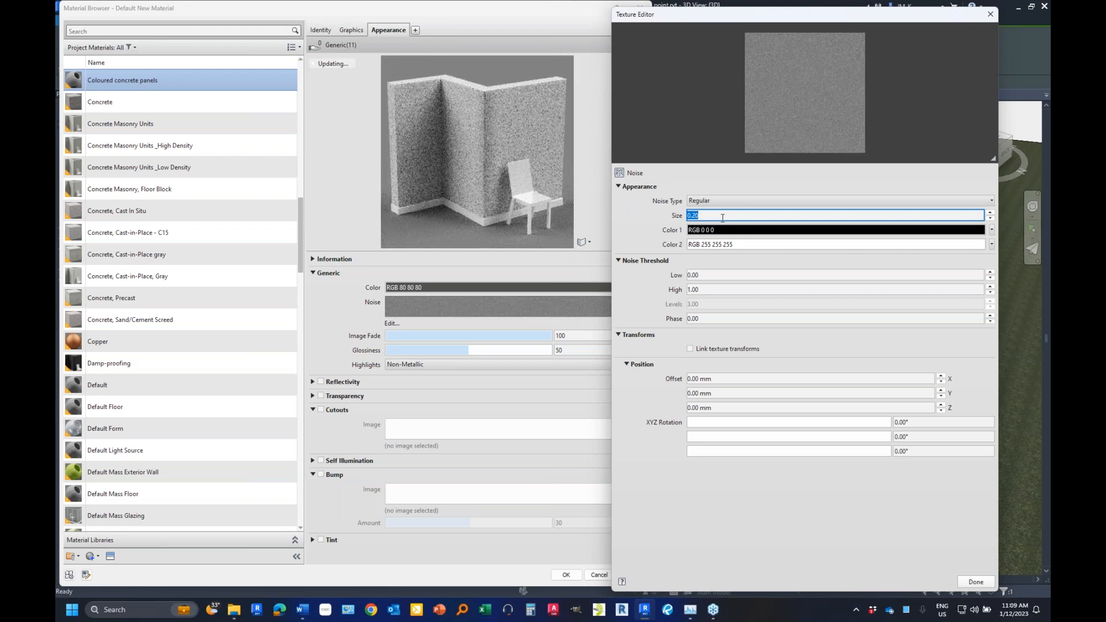
- Set Color 1 of the noise texture to a light beige, RGB 239 227 209
left_click(715, 234)
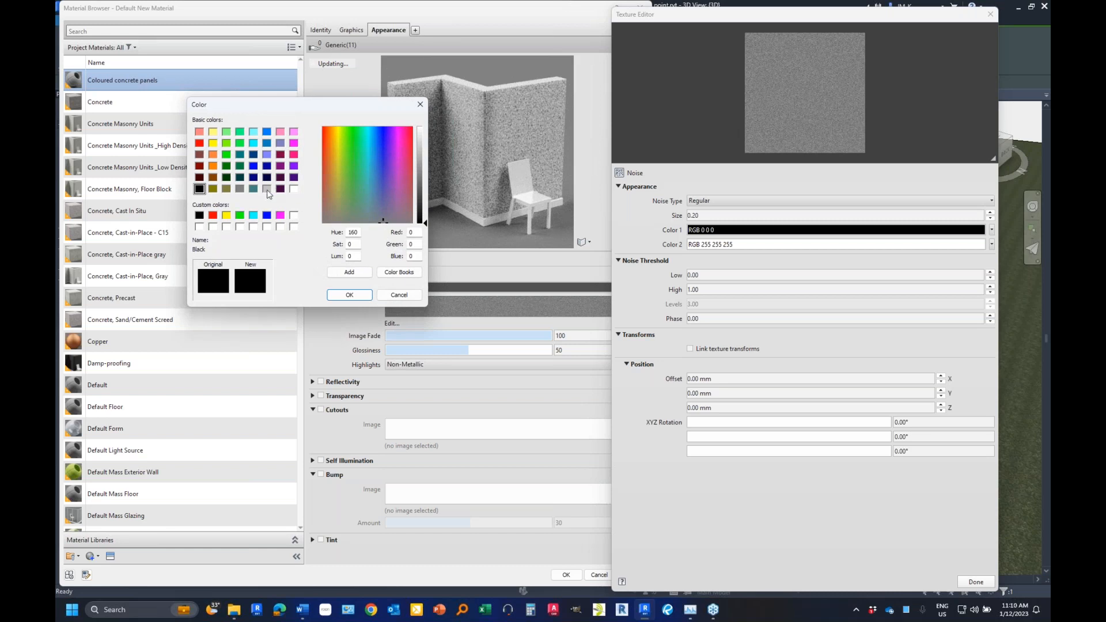
left_click(337, 151)
left_click(333, 140)
left_click_drag(425, 156, 424, 141)
left_click(337, 133)
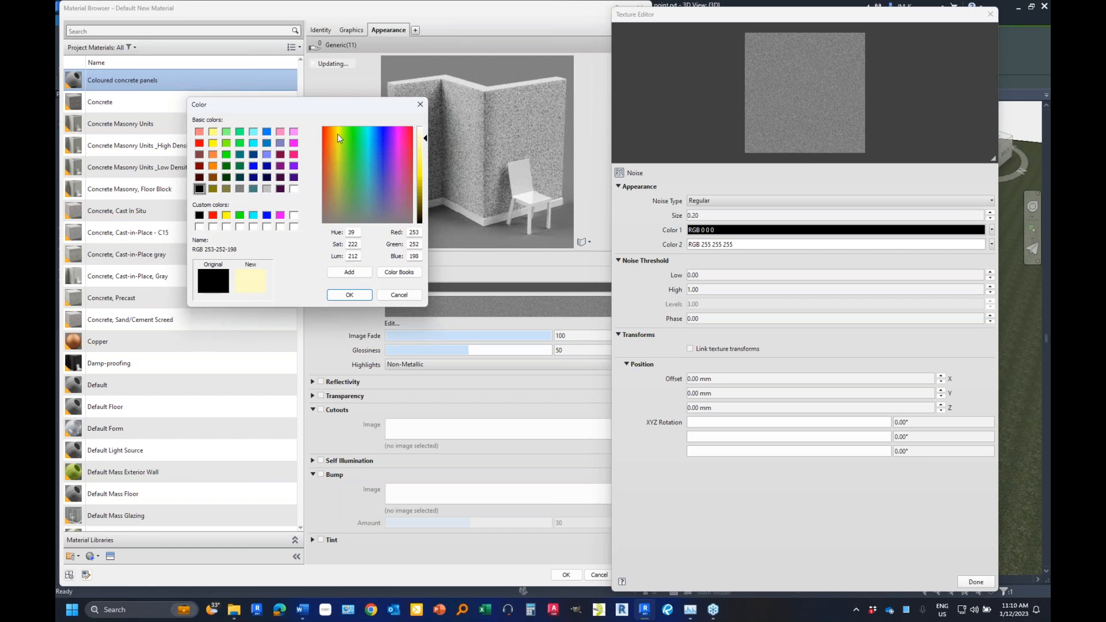
left_click(336, 145)
left_click(333, 151)
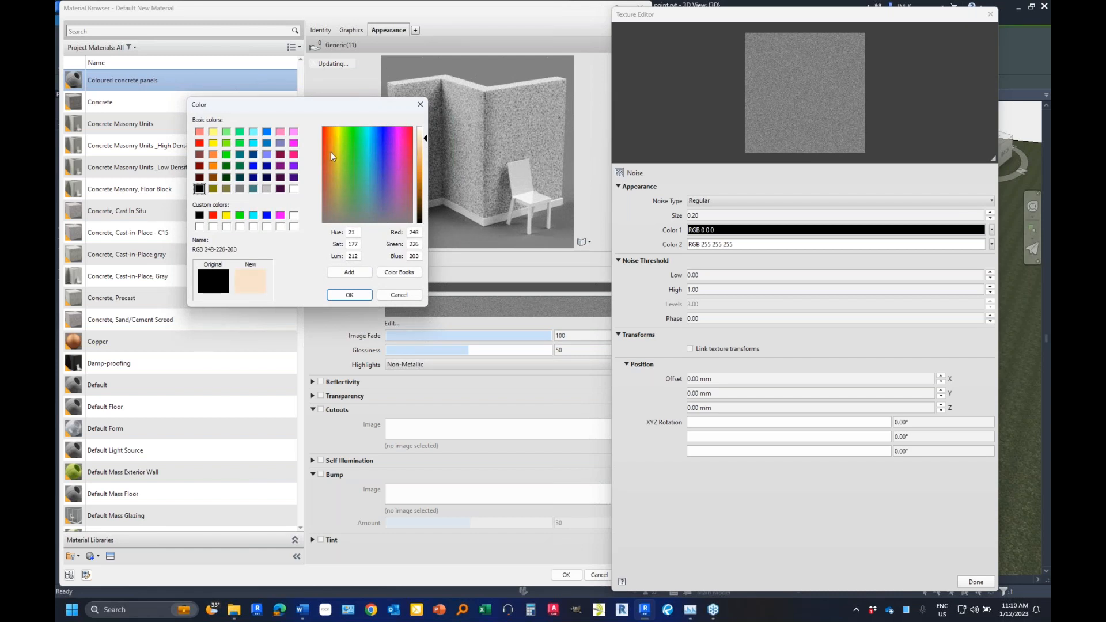
left_click(334, 153)
left_click(294, 214)
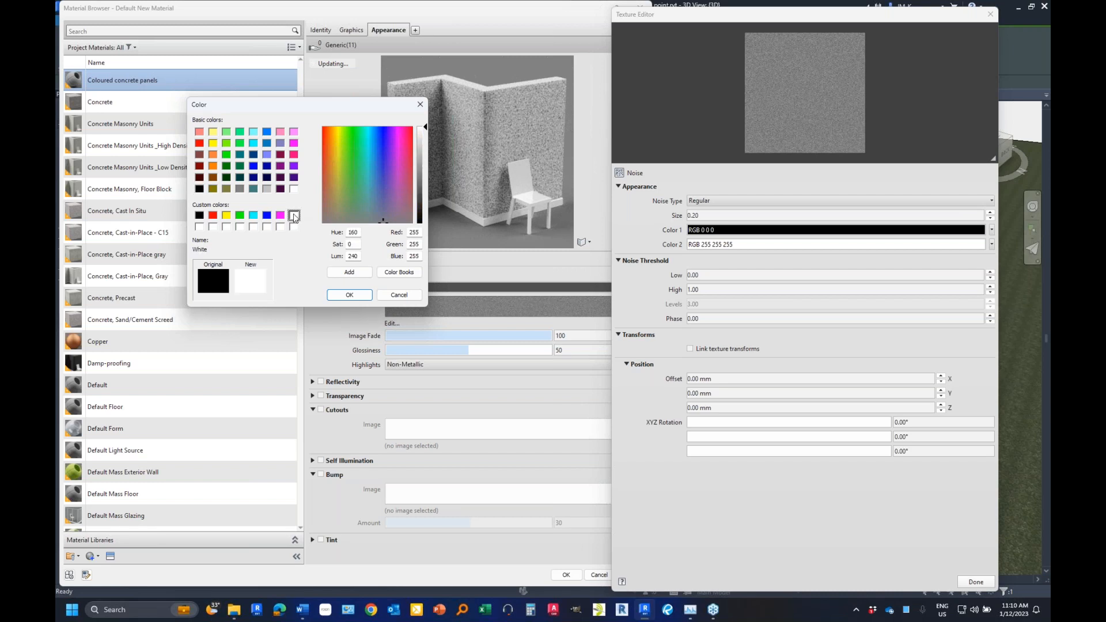
left_click(420, 138)
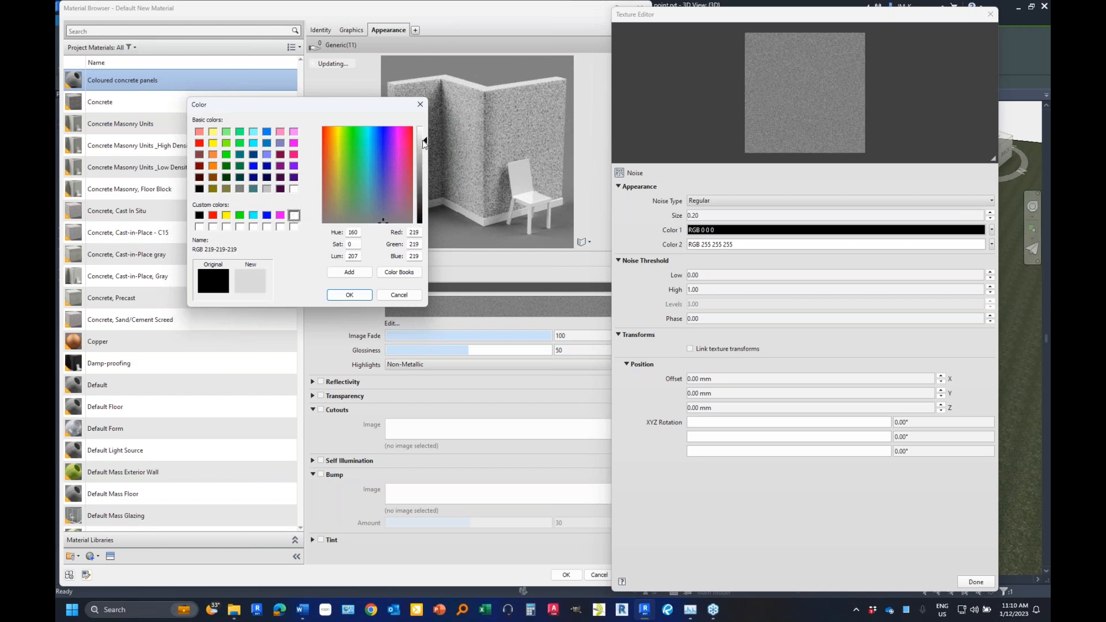
left_click(337, 140)
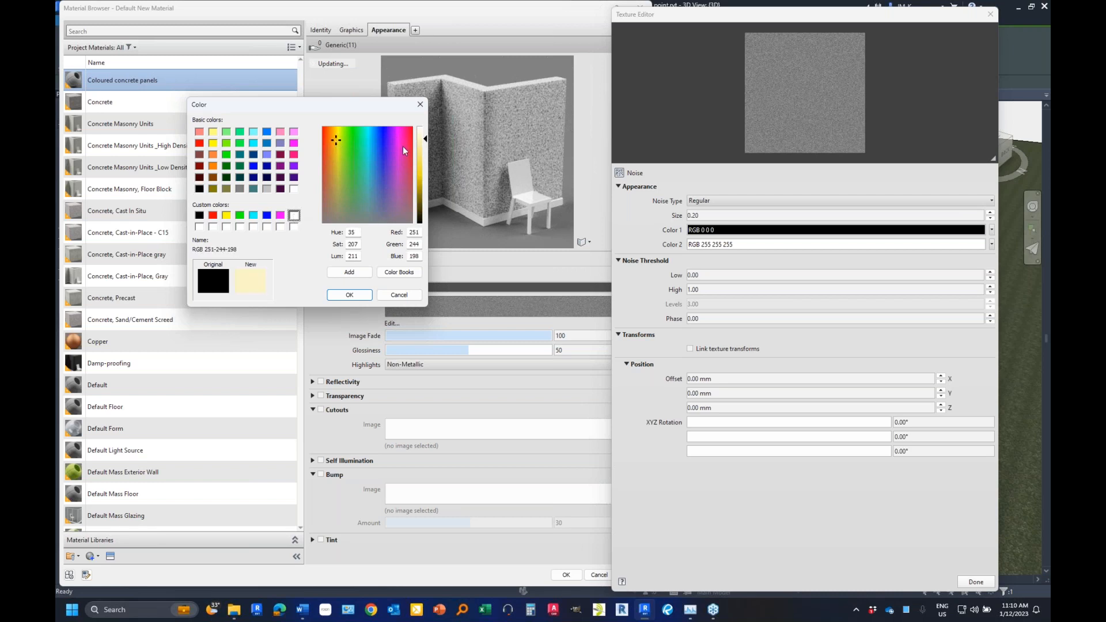
left_click_drag(337, 173, 336, 179)
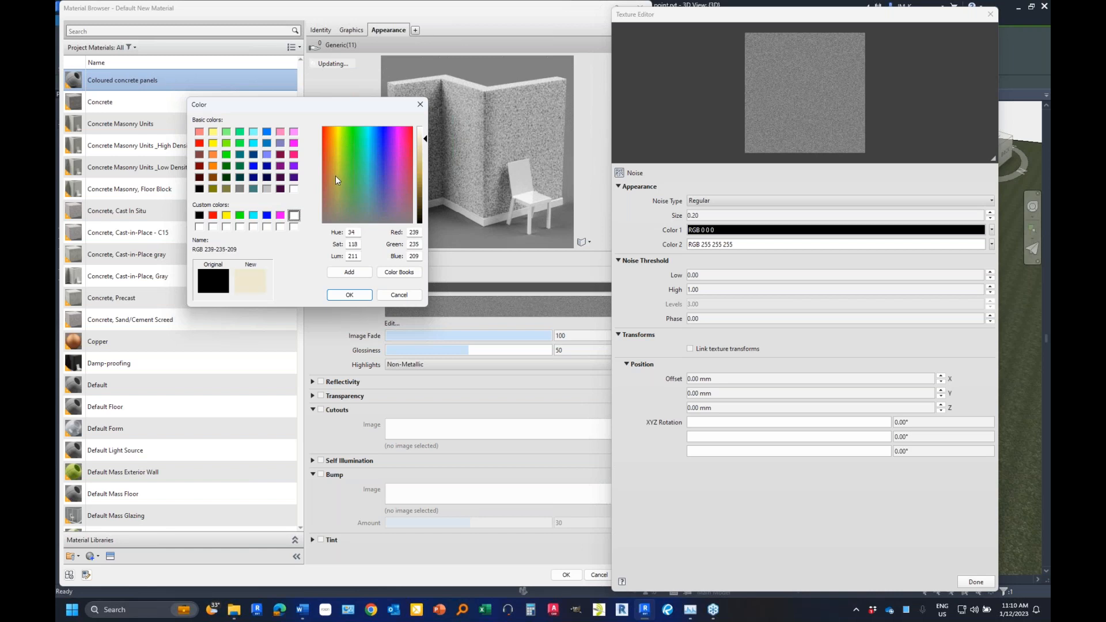
left_click(332, 176)
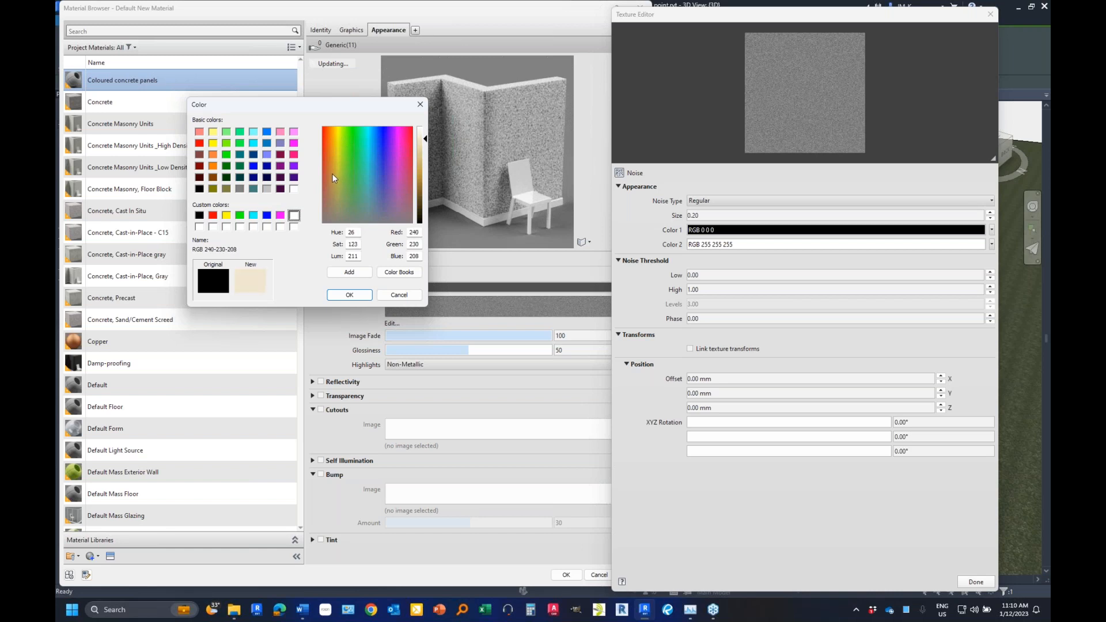
left_click(345, 296)
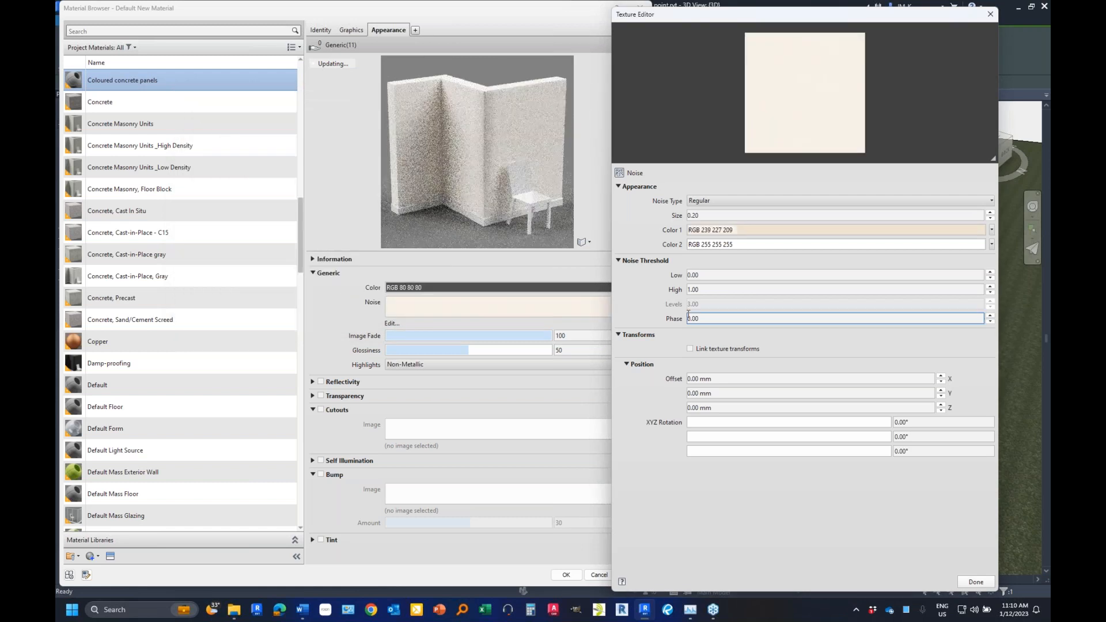
- Set Color 2 of the noise texture to an off-white, RGB 244 242 236, and accept the texture
left_click(807, 246)
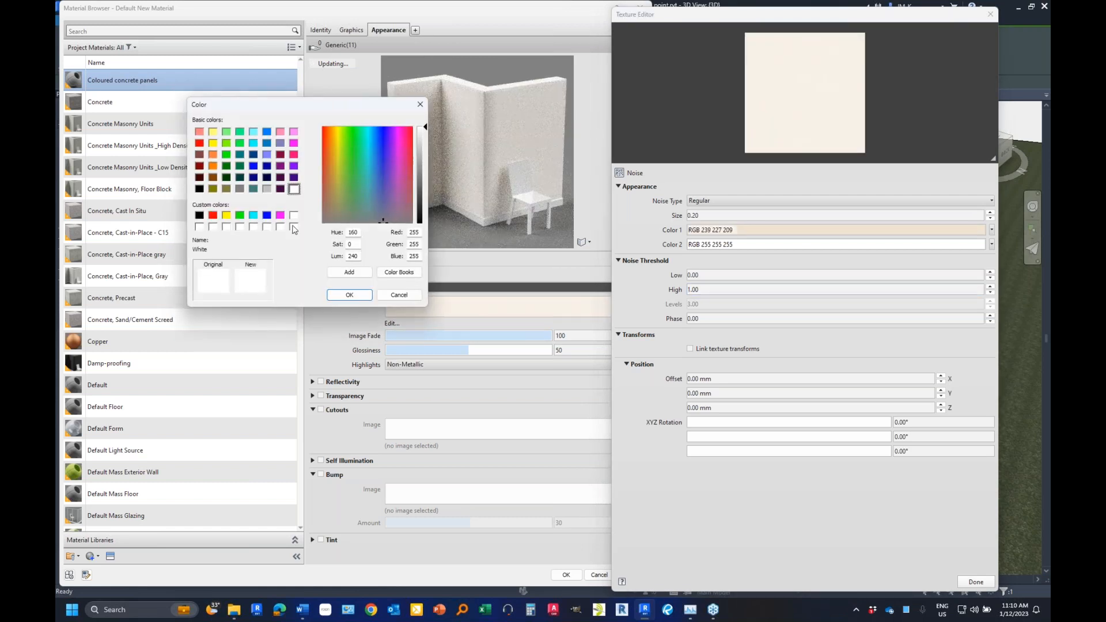
left_click(420, 141)
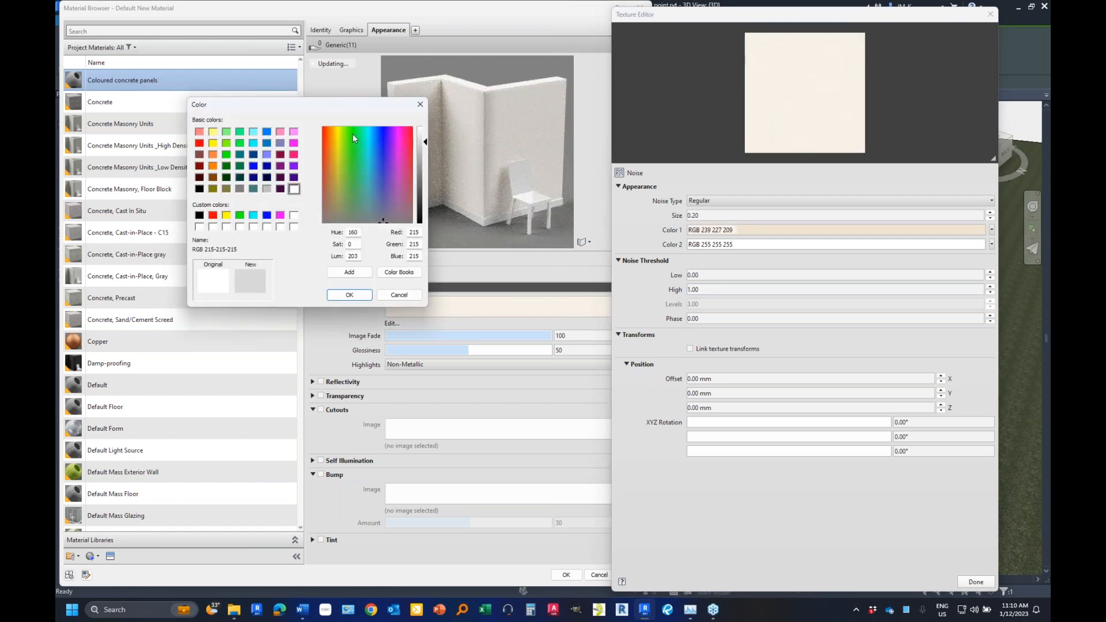
left_click_drag(330, 133, 337, 192)
left_click_drag(418, 142, 421, 133)
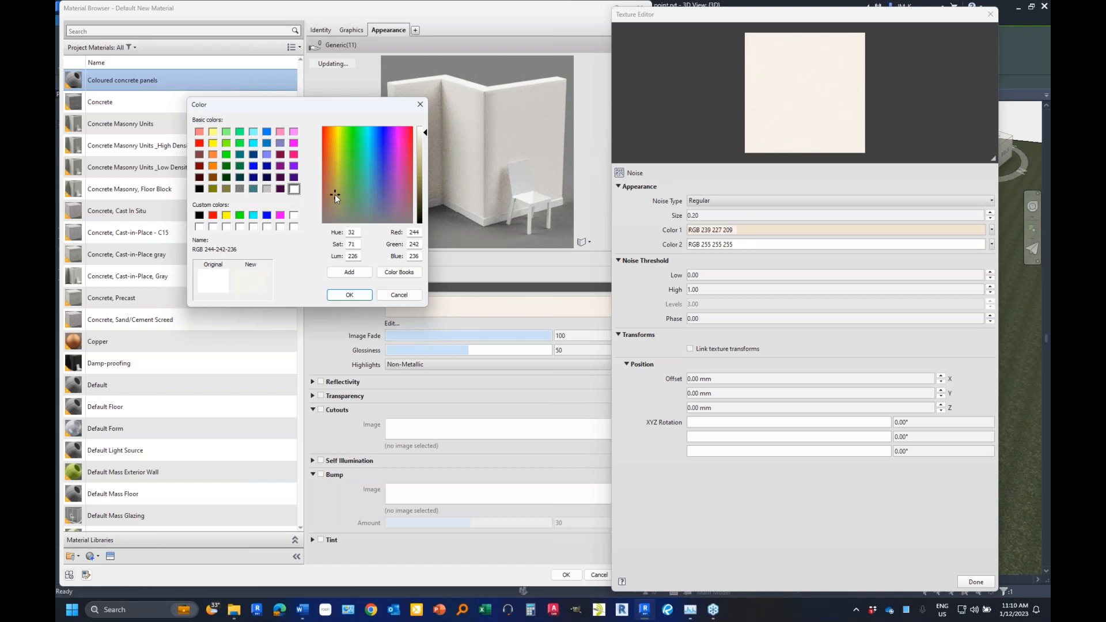
left_click(349, 295)
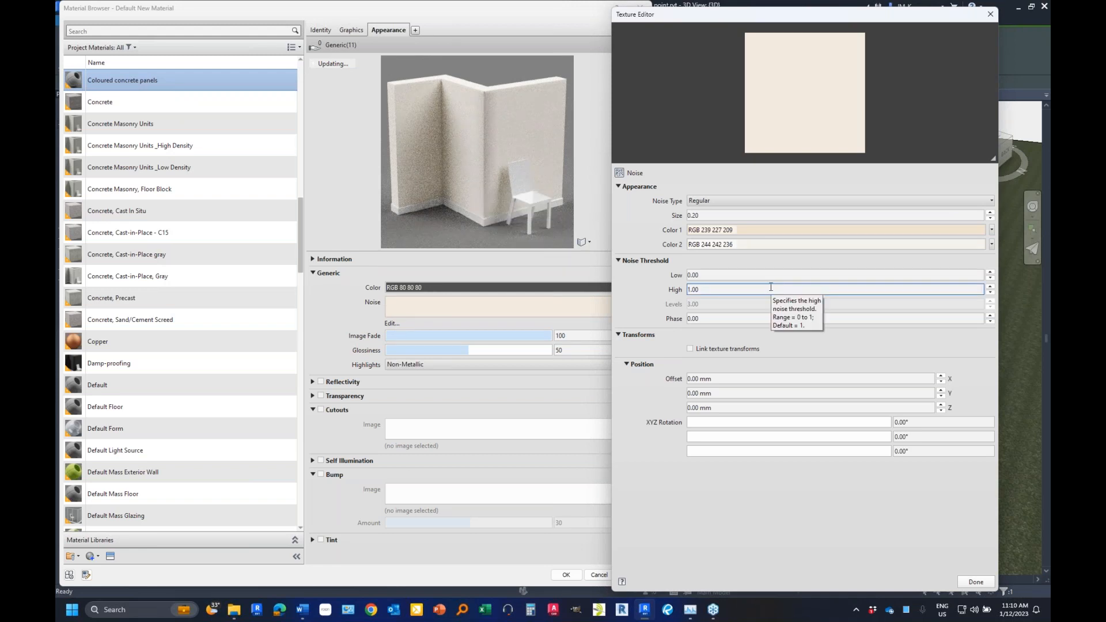
left_click(975, 582)
- Enable reflectivity for Coloured concrete panels with direct set to 14 and oblique set to 25
mouse_move(452, 252)
left_mouse_down()
mouse_move(435, 385)
mouse_move(432, 257)
left_mouse_up()
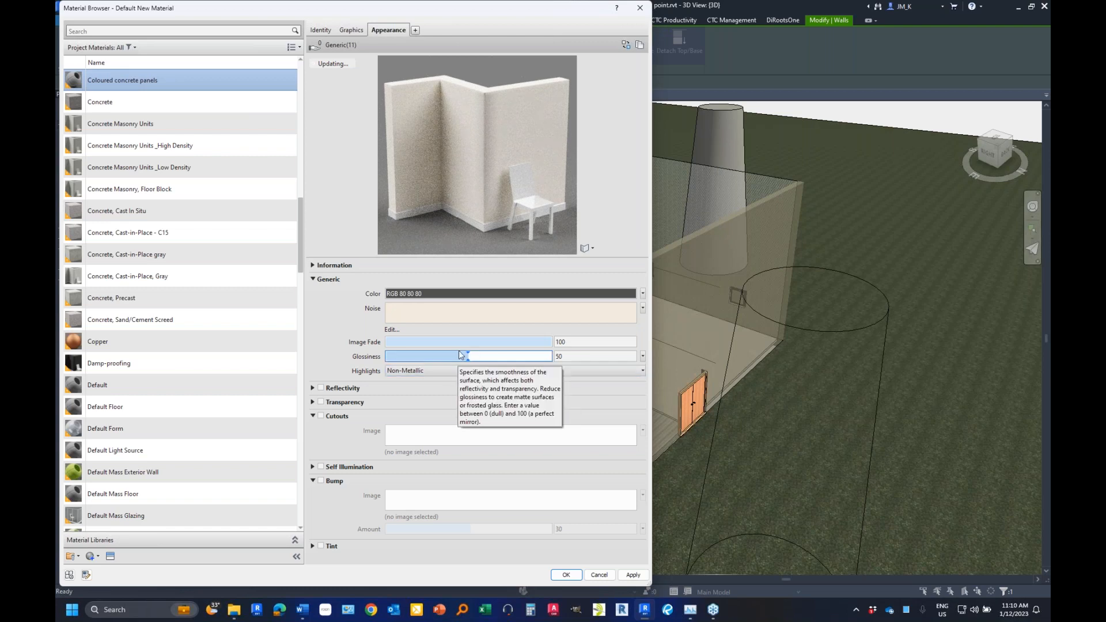
left_click(321, 388)
left_click_drag(460, 401, 425, 425)
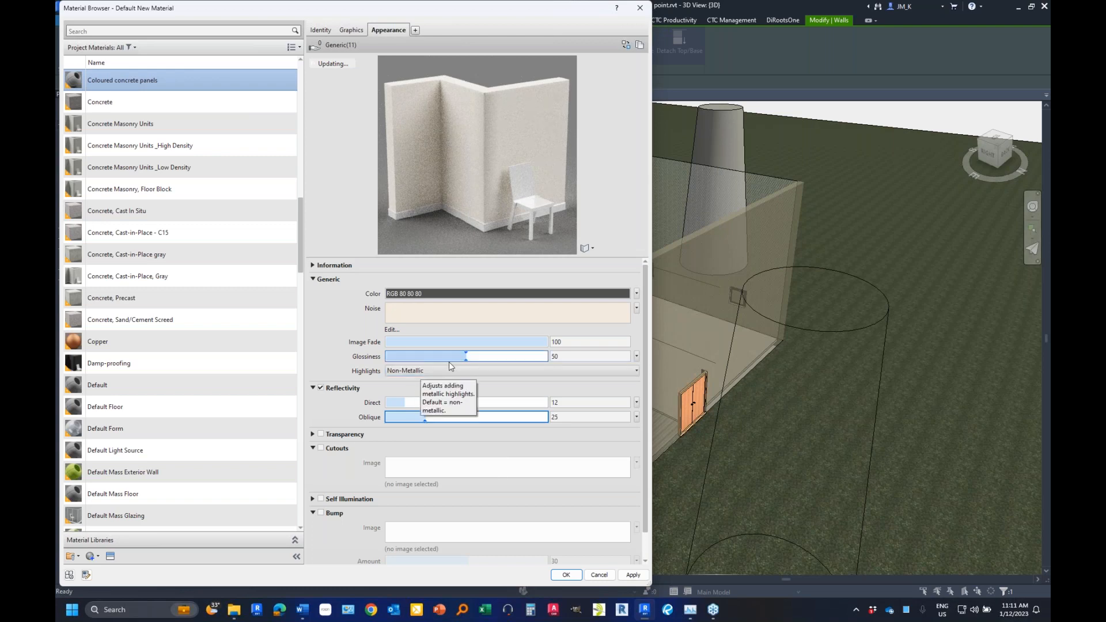
left_click(407, 402)
left_click(321, 512)
left_click(464, 469)
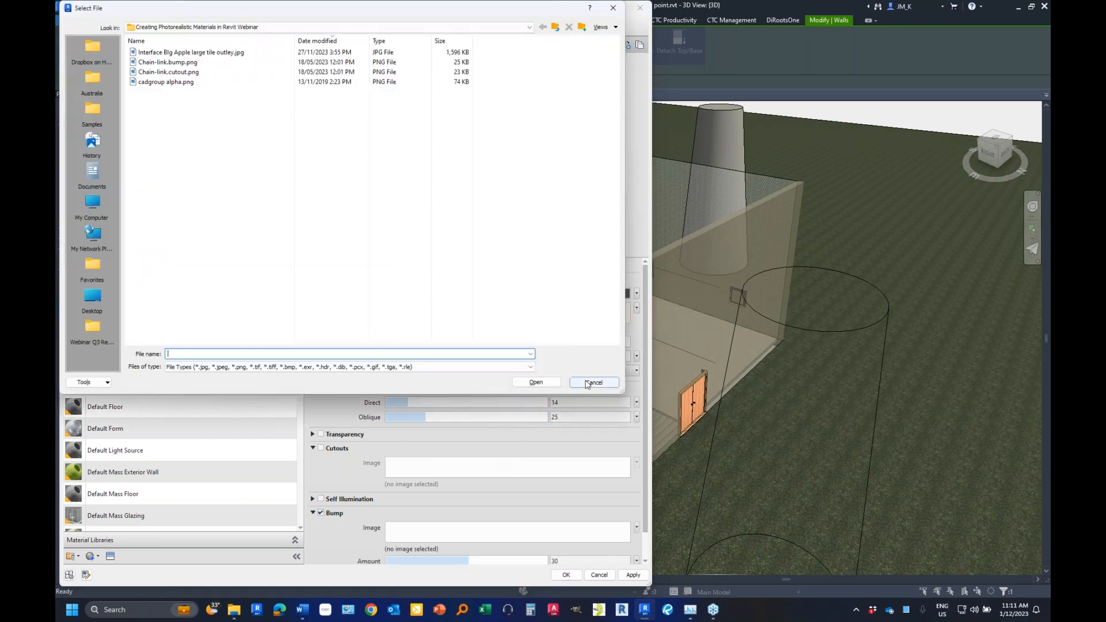
left_click(592, 382)
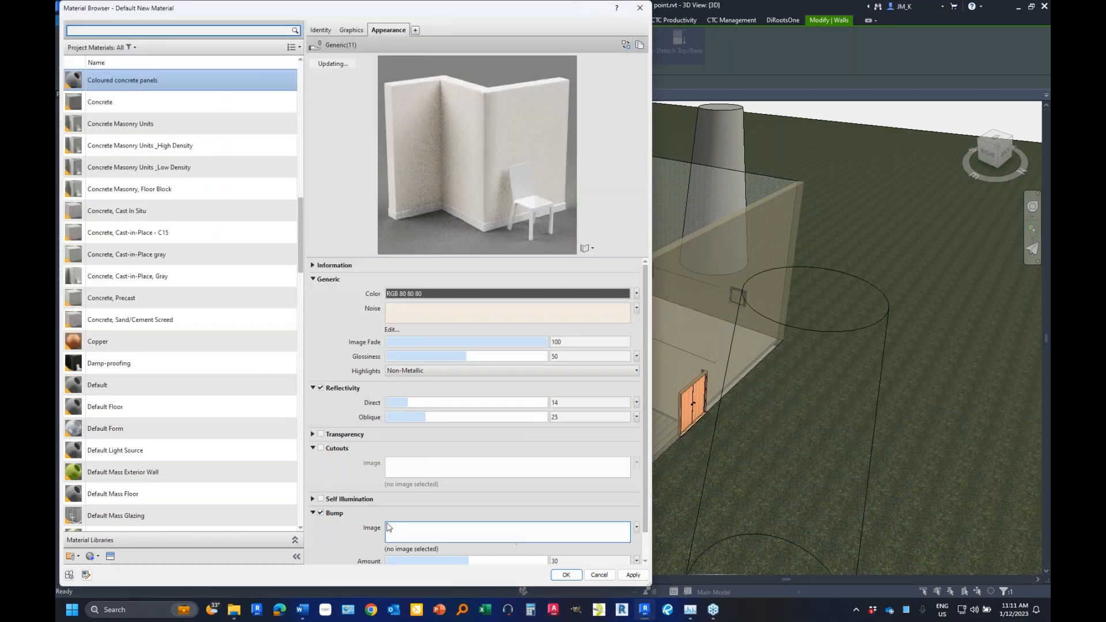
left_click(320, 514)
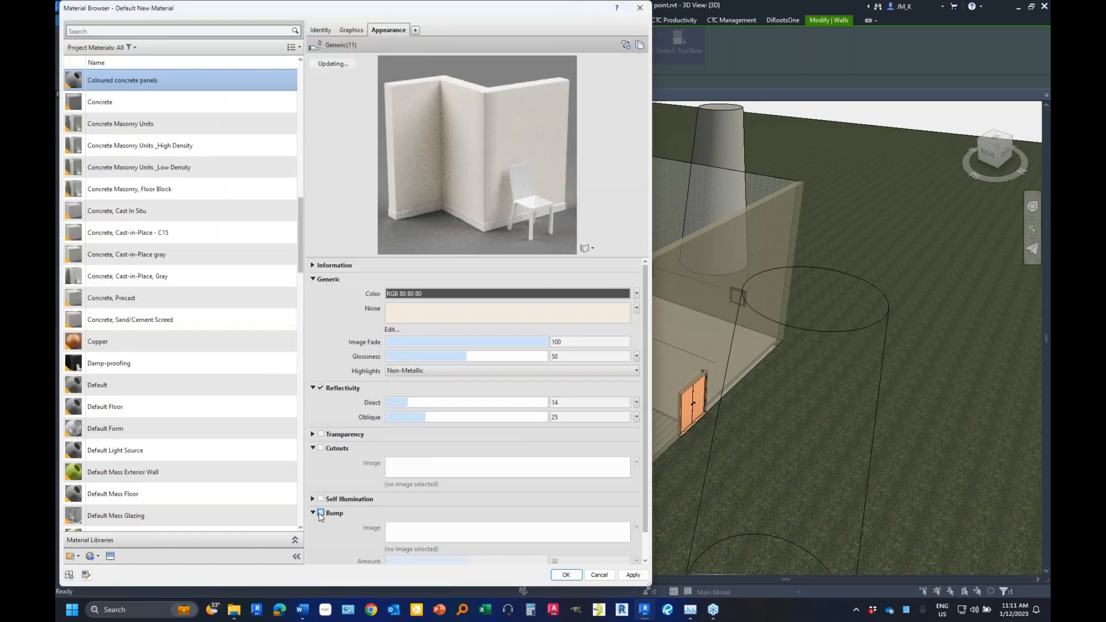
- Enable bump for Coloured concrete panels without an image file and assign a Tiles texture to it
left_click(321, 514)
left_click(598, 383)
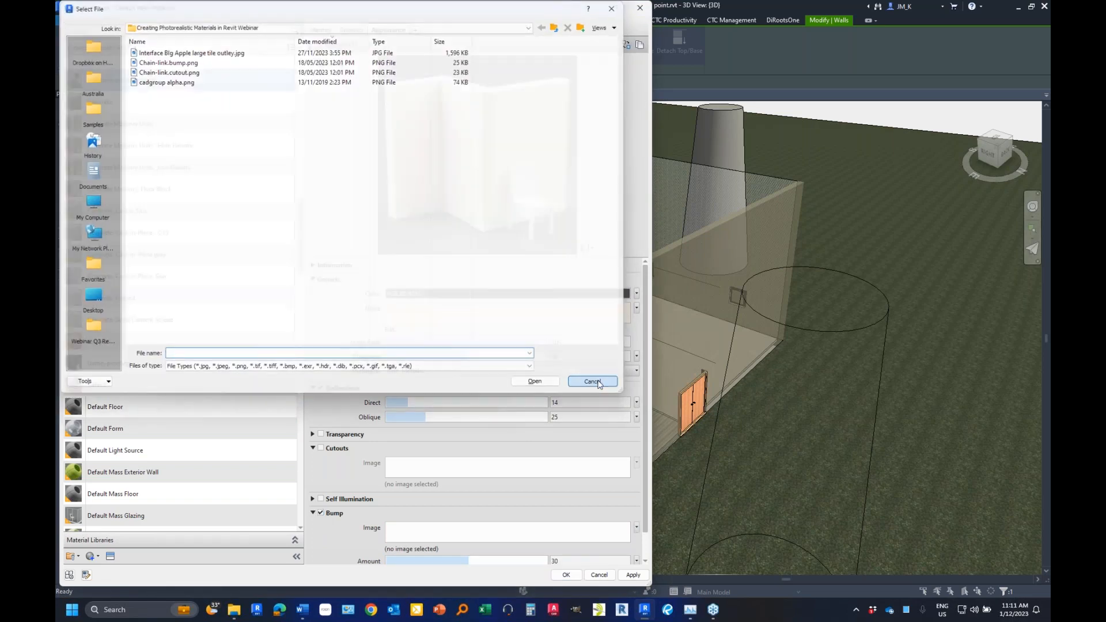
left_click(637, 528)
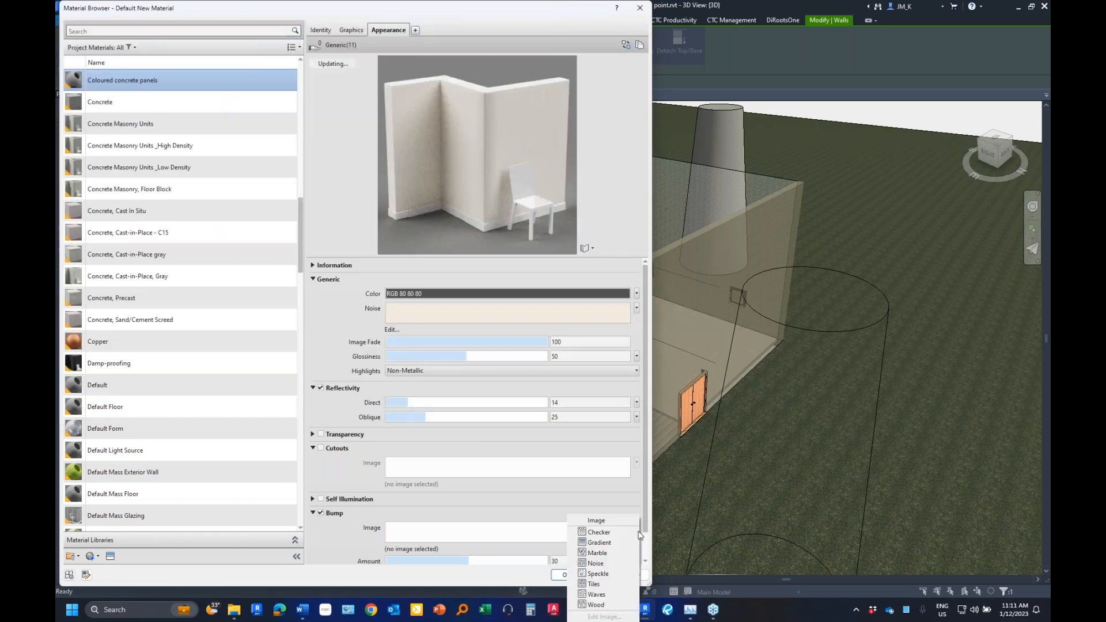
left_click(585, 586)
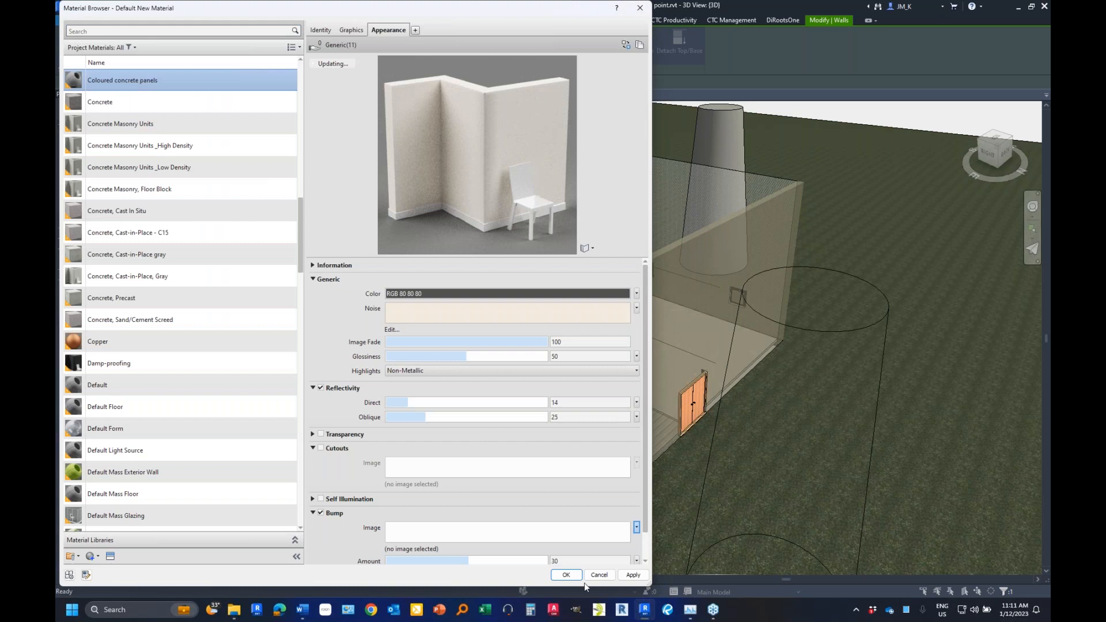
left_click_drag(329, 15, 855, 22)
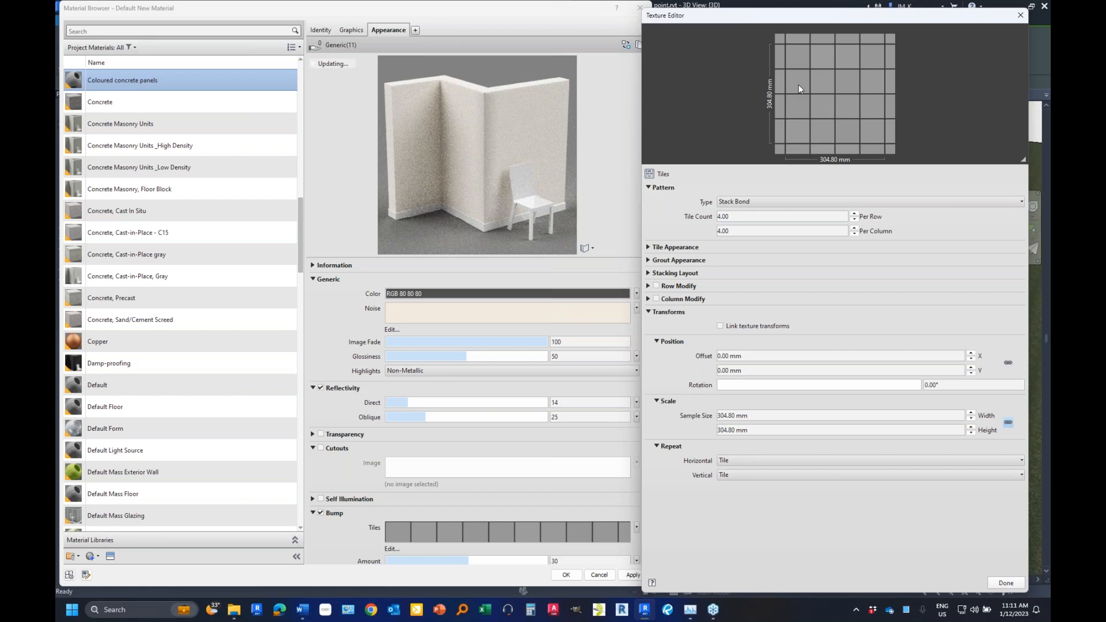
- Unlink the tile texture's sample width and height and set the sample size to 2400 mm wide by 1200 mm high
left_click(760, 232)
left_click(760, 415)
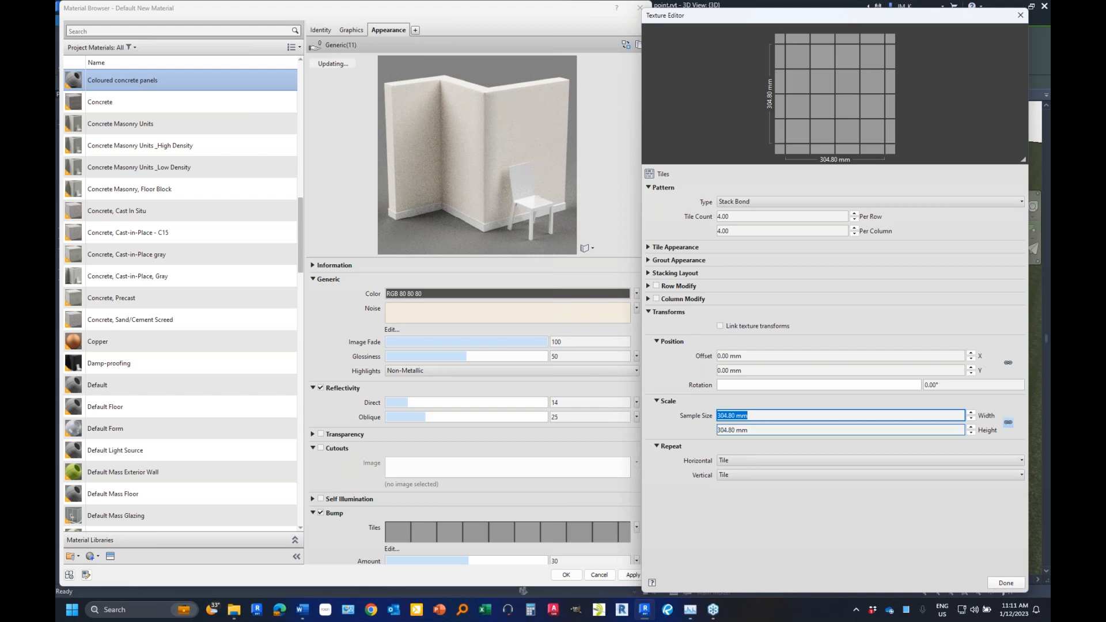
left_click(1012, 424)
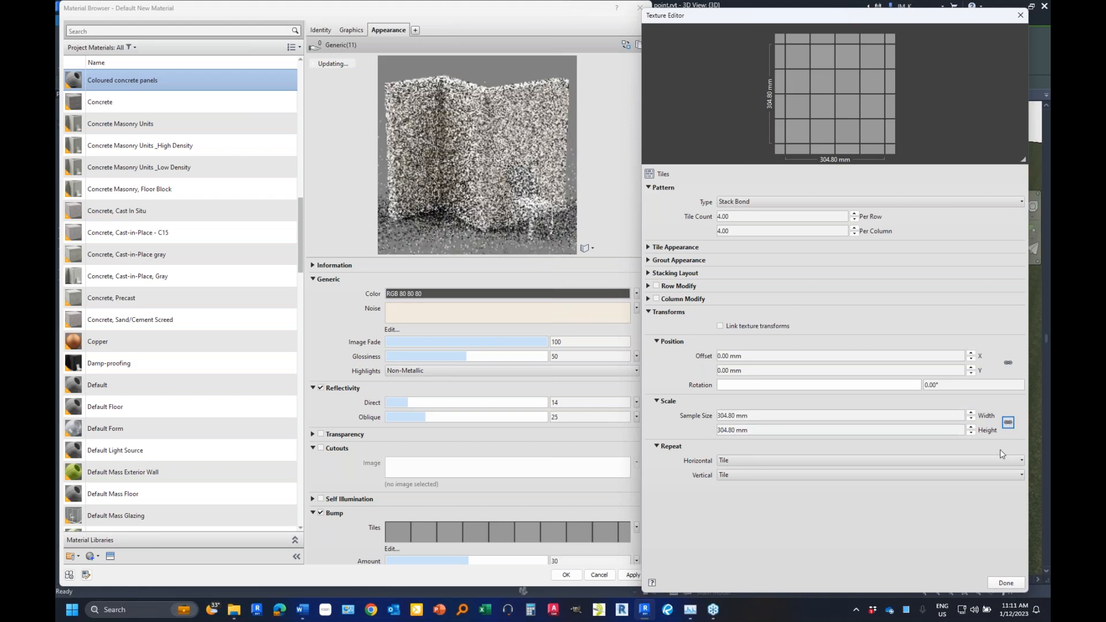
left_click(784, 417)
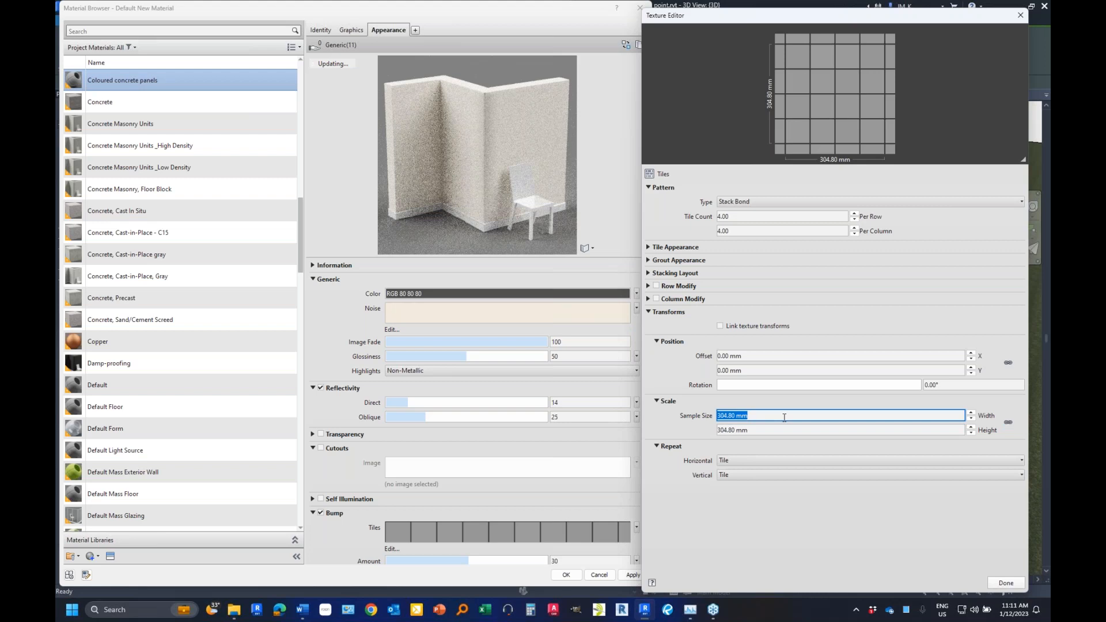
type("2400")
left_click(772, 432)
type("1200")
key("Return")
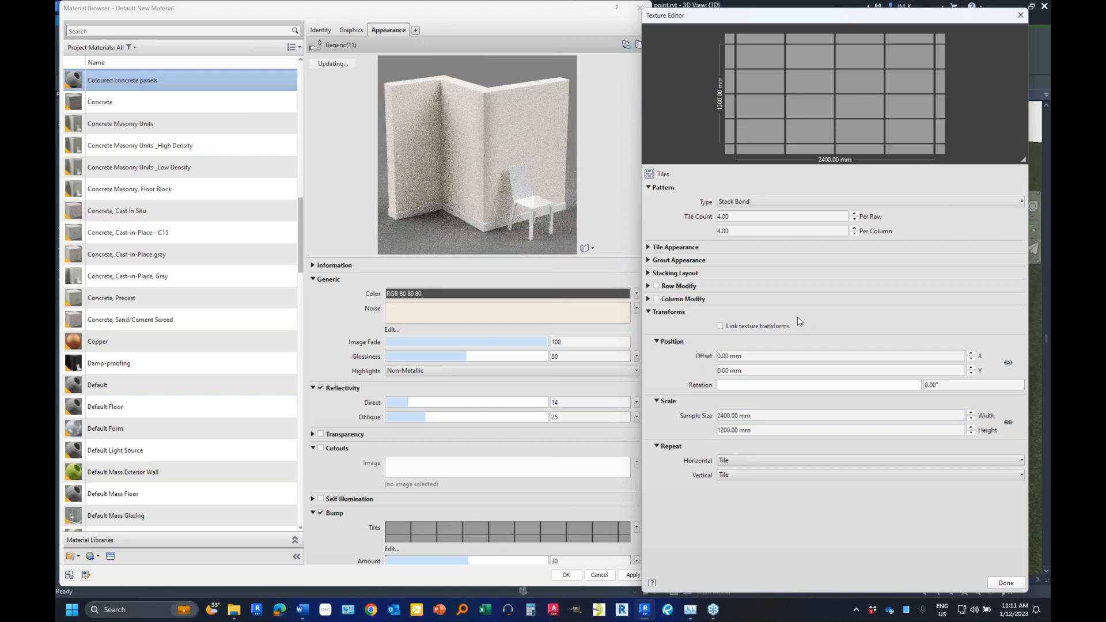
- Set the tile color of the bump texture to white, RGB 255 255 255
left_click(648, 247)
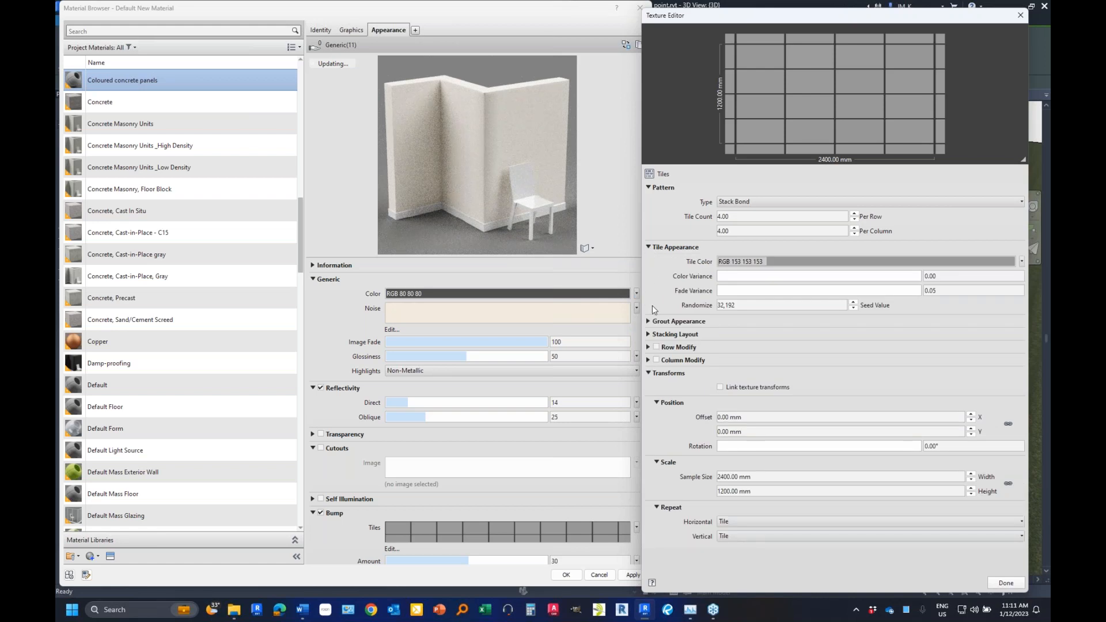
left_click(773, 262)
left_click_drag(453, 166, 453, 128)
left_click(379, 295)
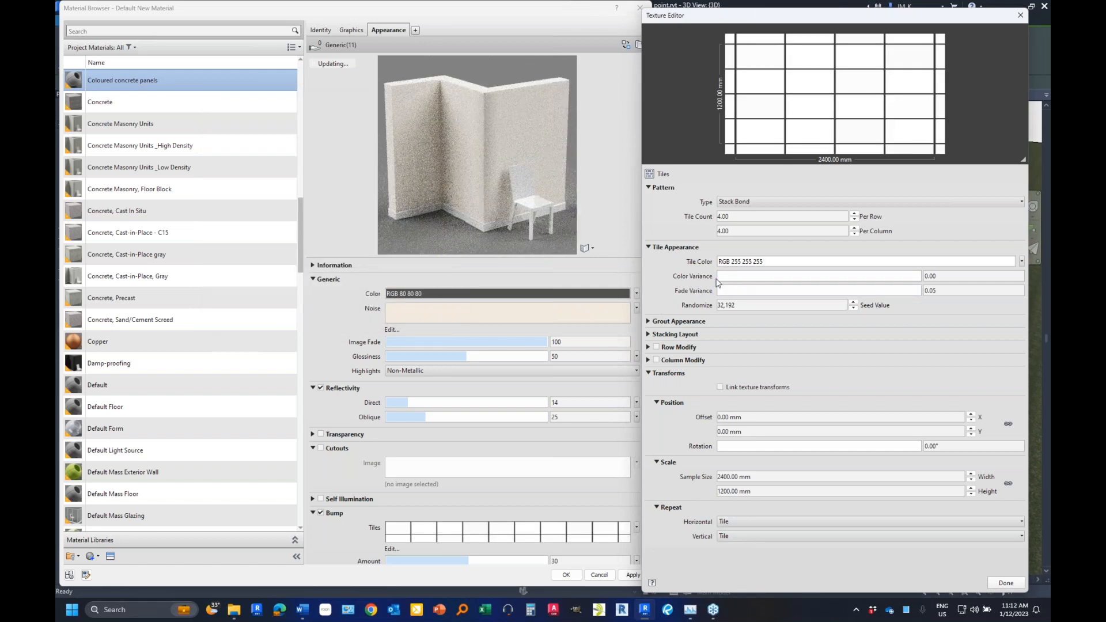
- Set the color variance of the tiles to 0.20
left_click(719, 278)
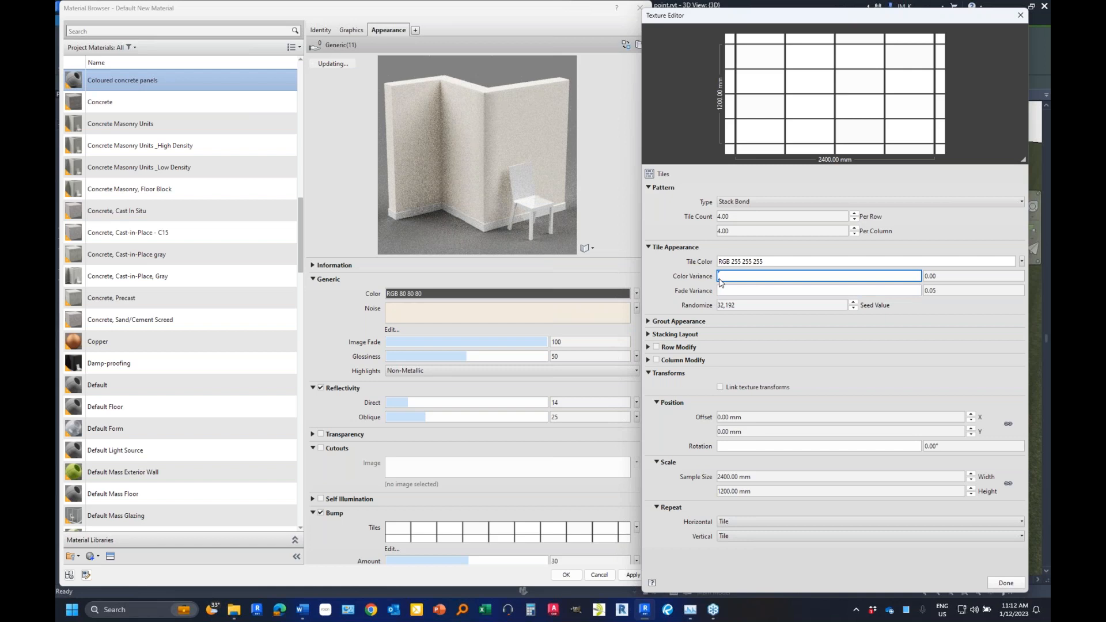
left_click(720, 279)
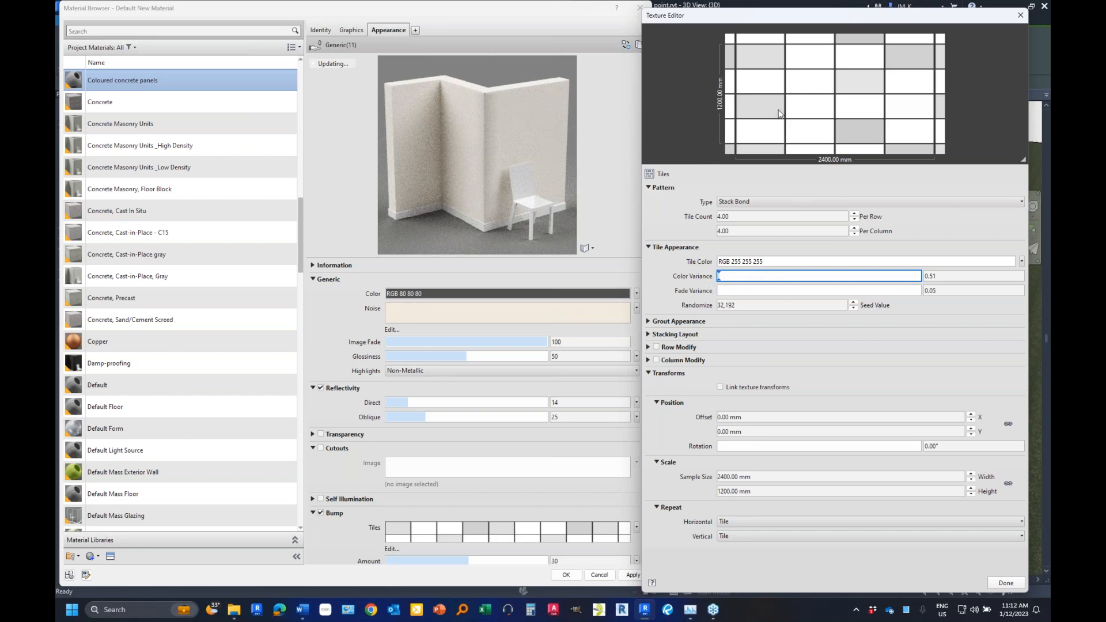
left_click(862, 138)
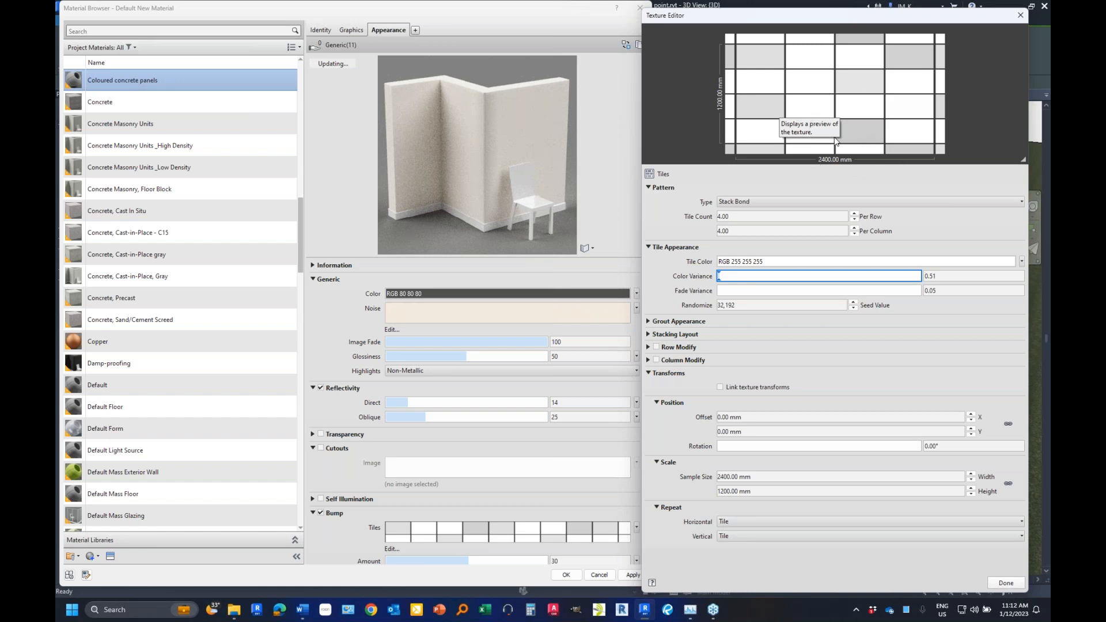
left_click(837, 147)
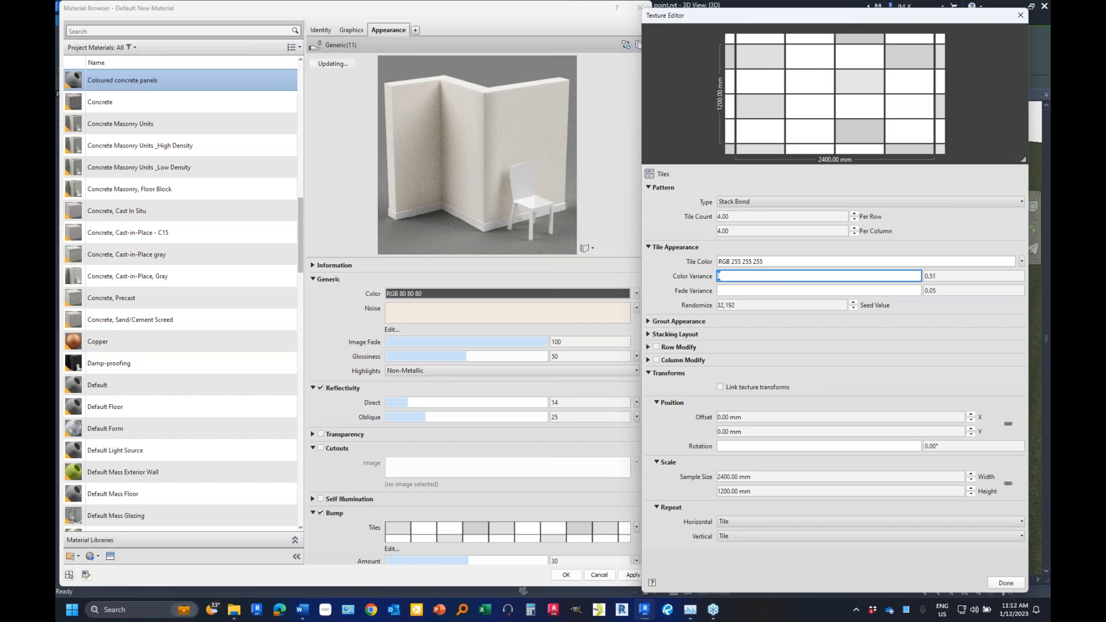
key("Tab")
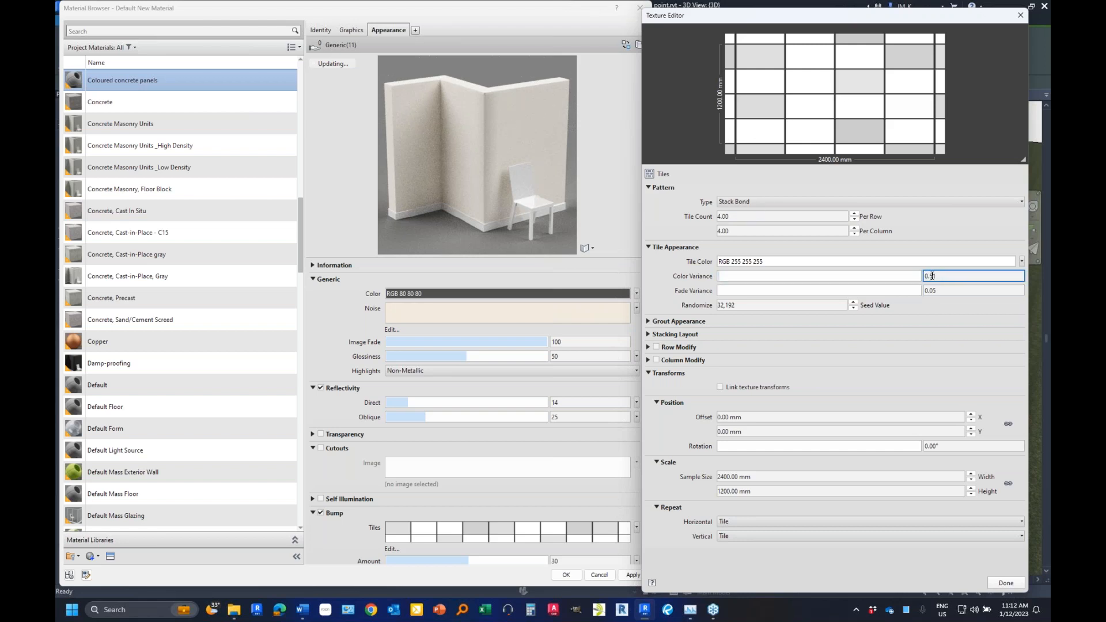
type("0.2")
key("Return")
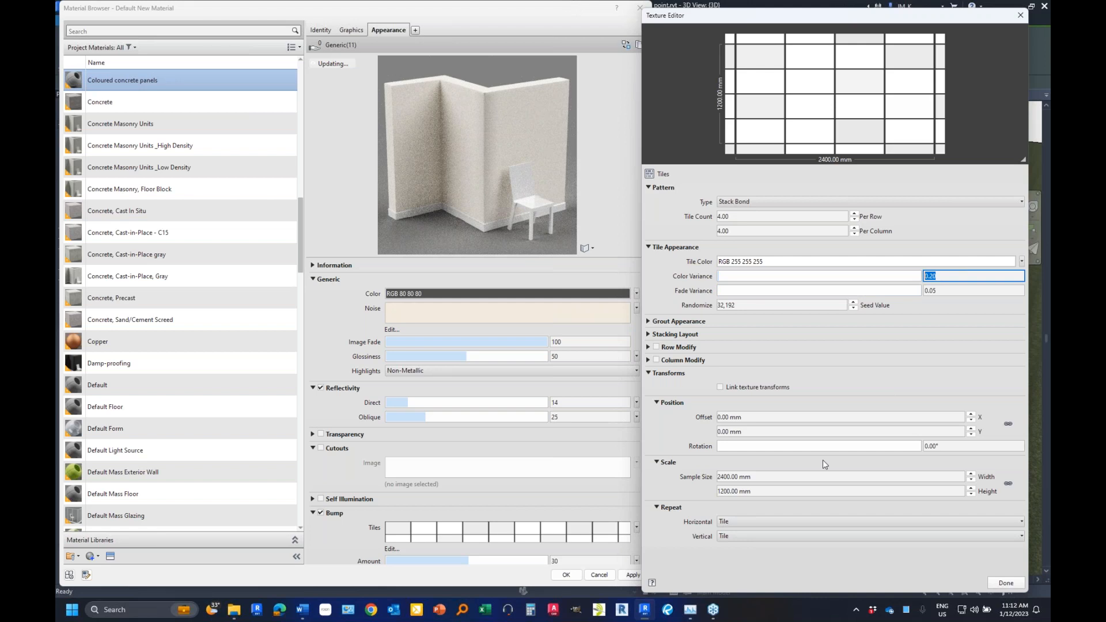
- Set the grout color of the tile texture to black, RGB 0 0 0
left_click(648, 321)
left_click(648, 321)
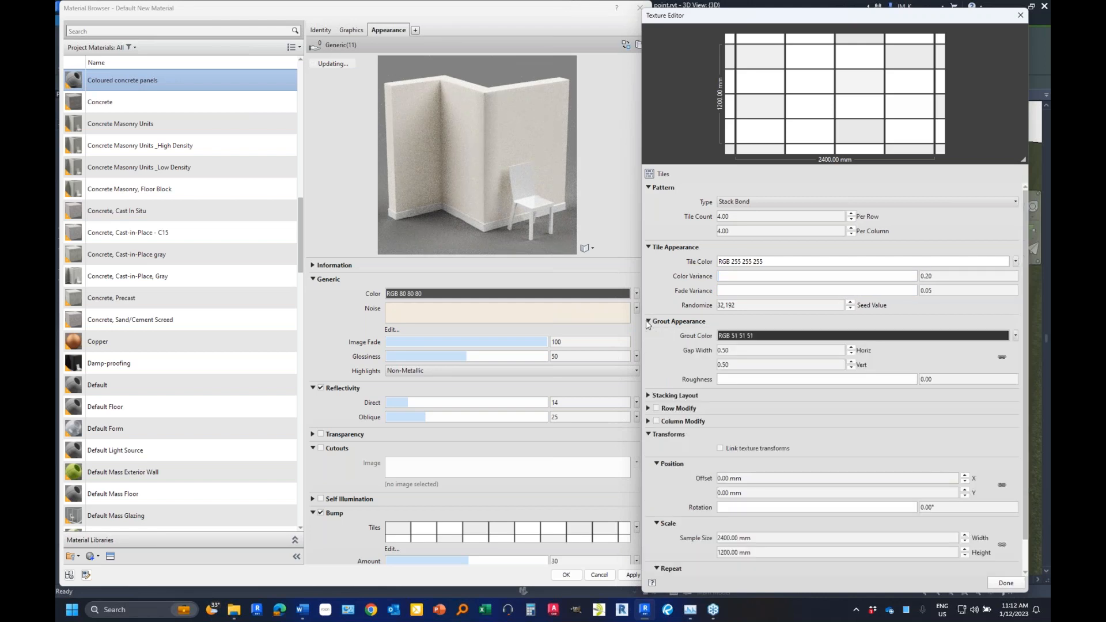
left_click(770, 337)
left_click_drag(454, 204, 452, 226)
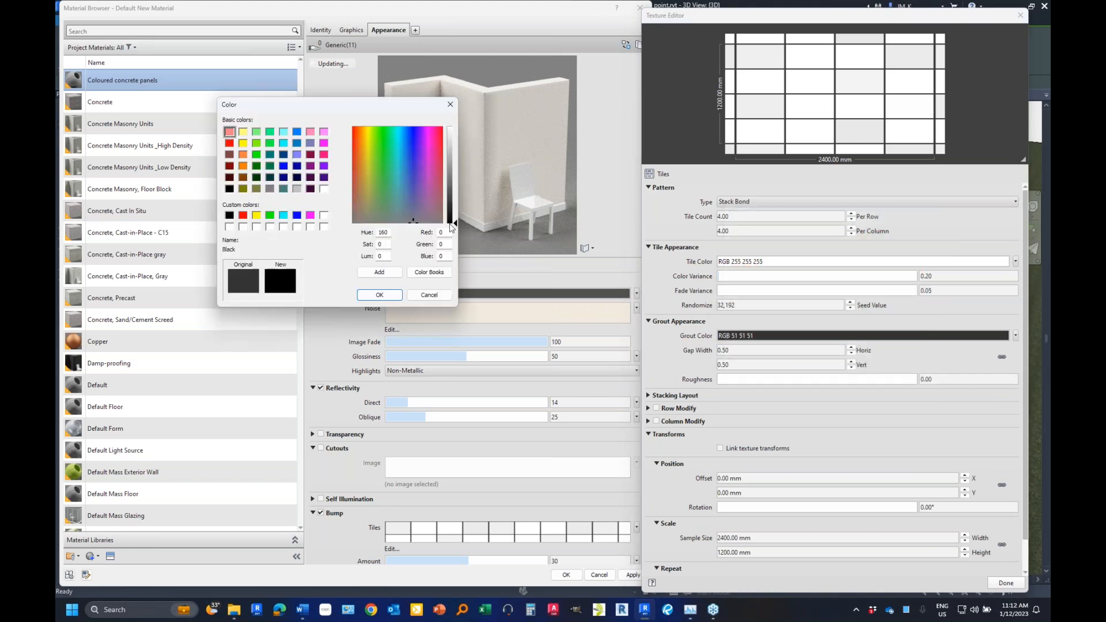
left_click(379, 295)
- Set the grout gap width to 1.00 both horizontally and vertically
left_click(772, 351)
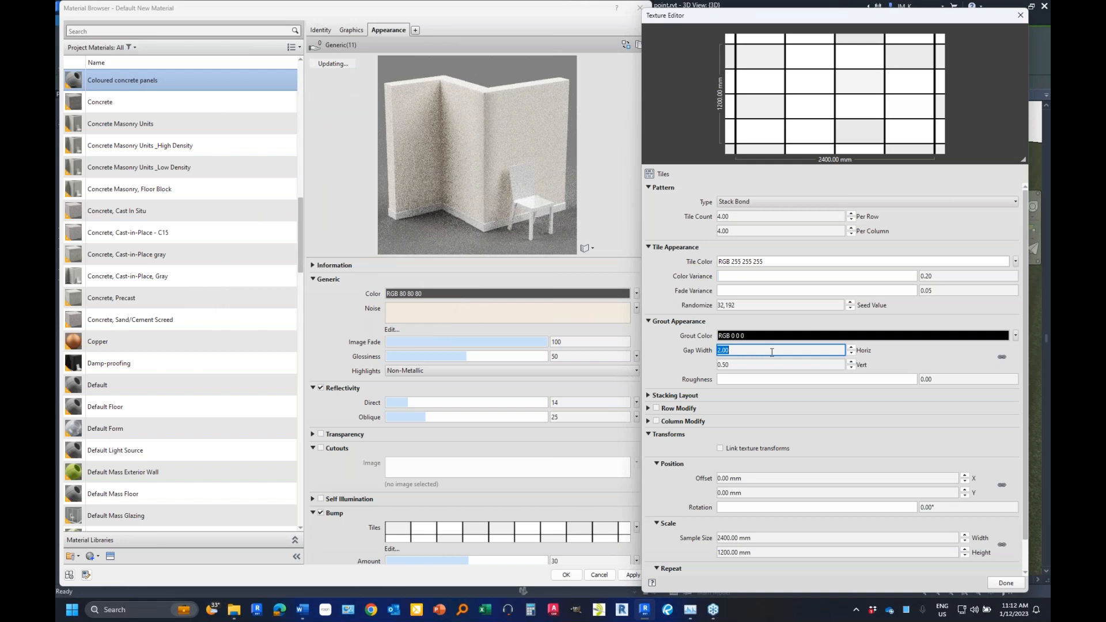
left_click(745, 364)
left_click(747, 351)
type("1")
key("Tab")
type("1")
left_click(683, 372)
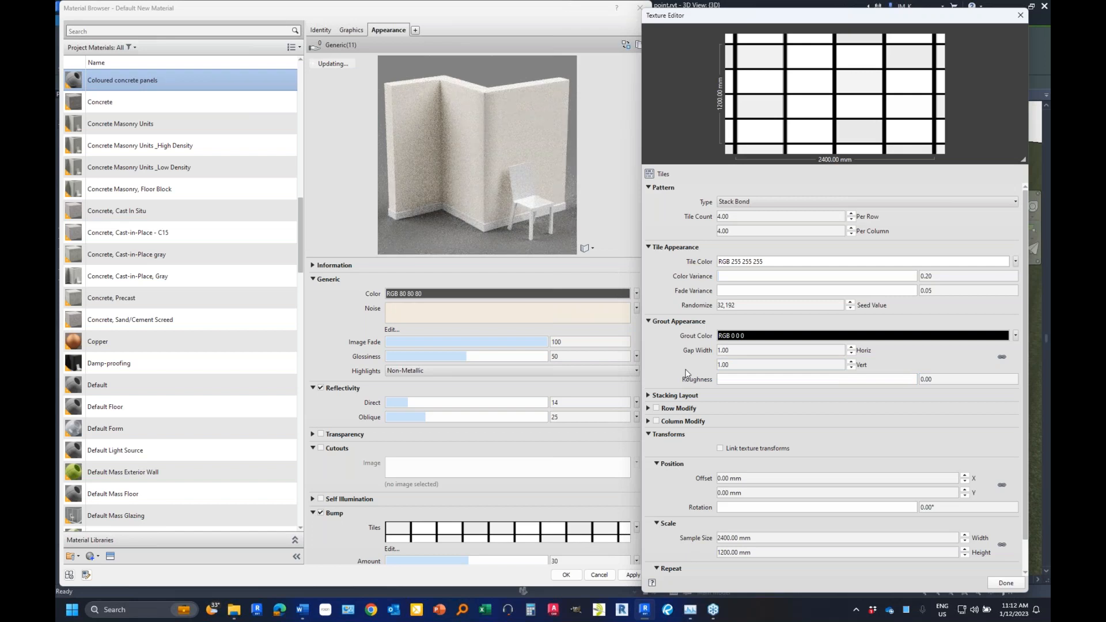
- Set the grout roughness to 3.00 and accept the tile texture
left_click(742, 379)
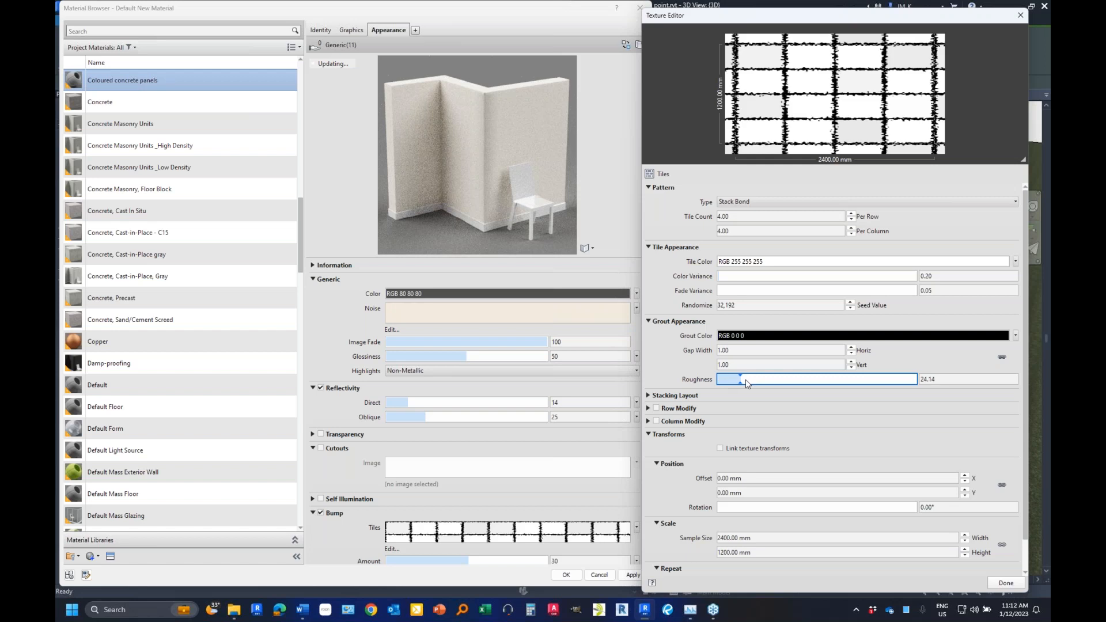
left_click_drag(746, 384, 724, 386)
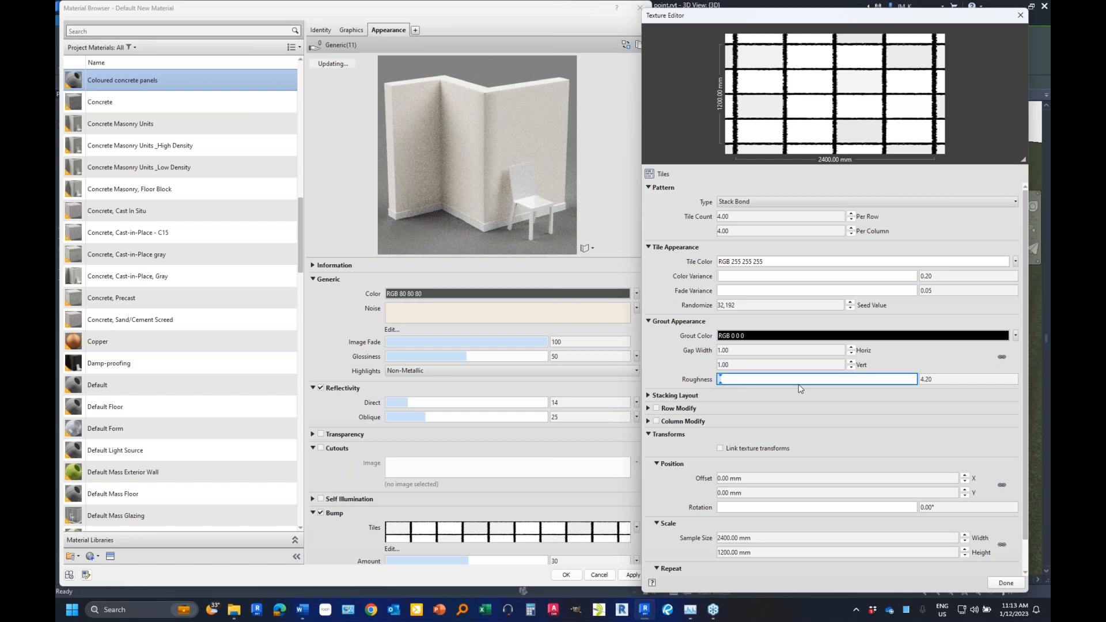
left_click(945, 379)
type("3")
key("Return")
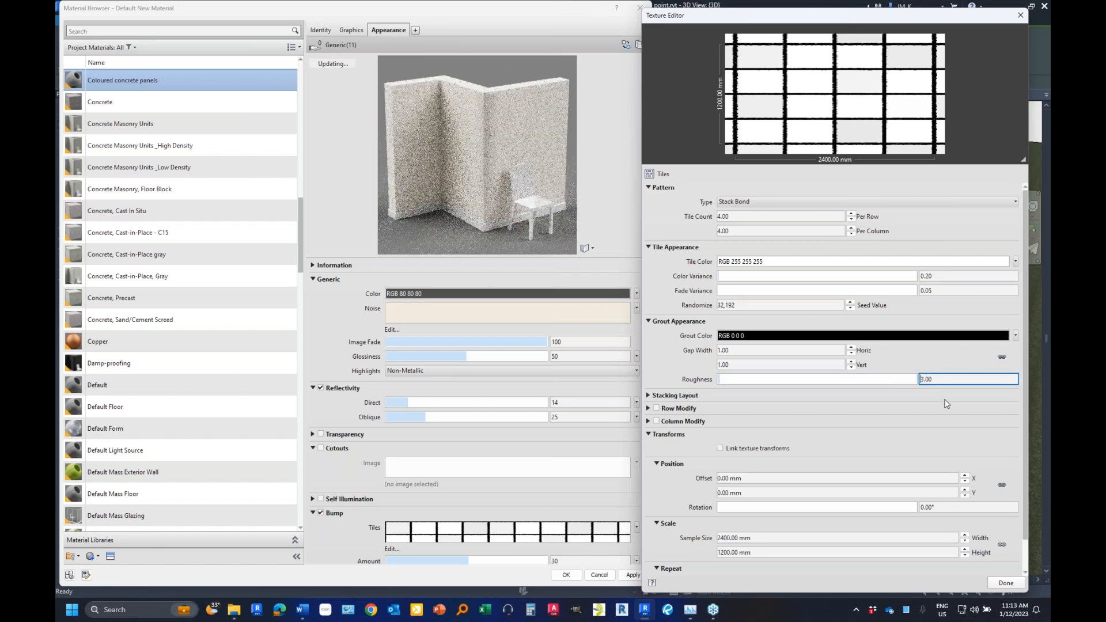
left_click(1005, 583)
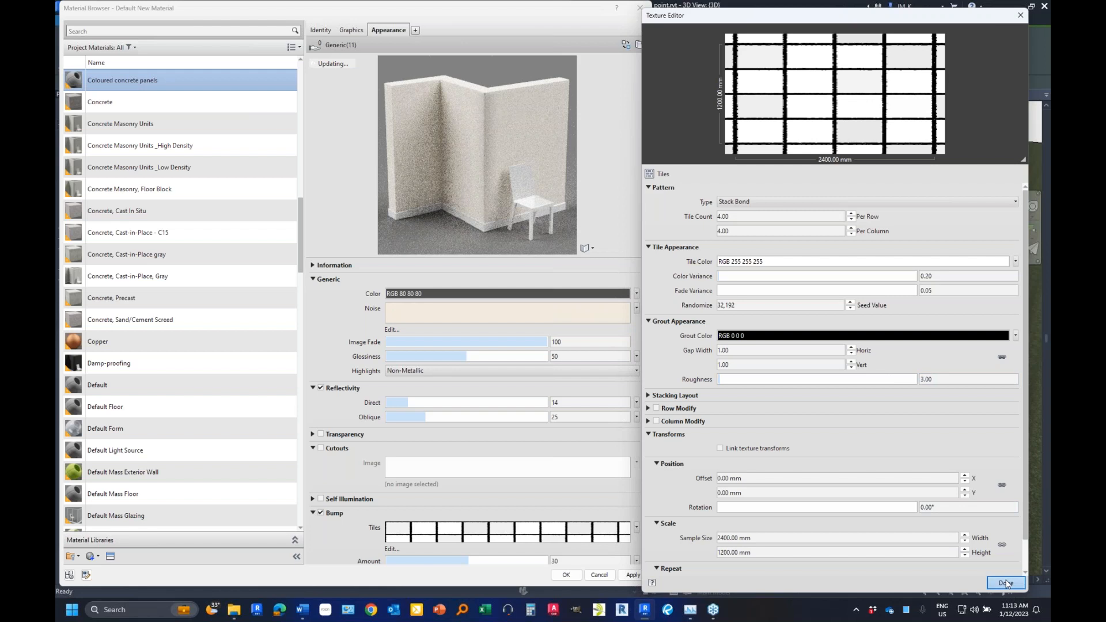
- Raise the bump amount of Coloured concrete panels to 1,000 and enlarge the material preview
left_click_drag(469, 560, 546, 562)
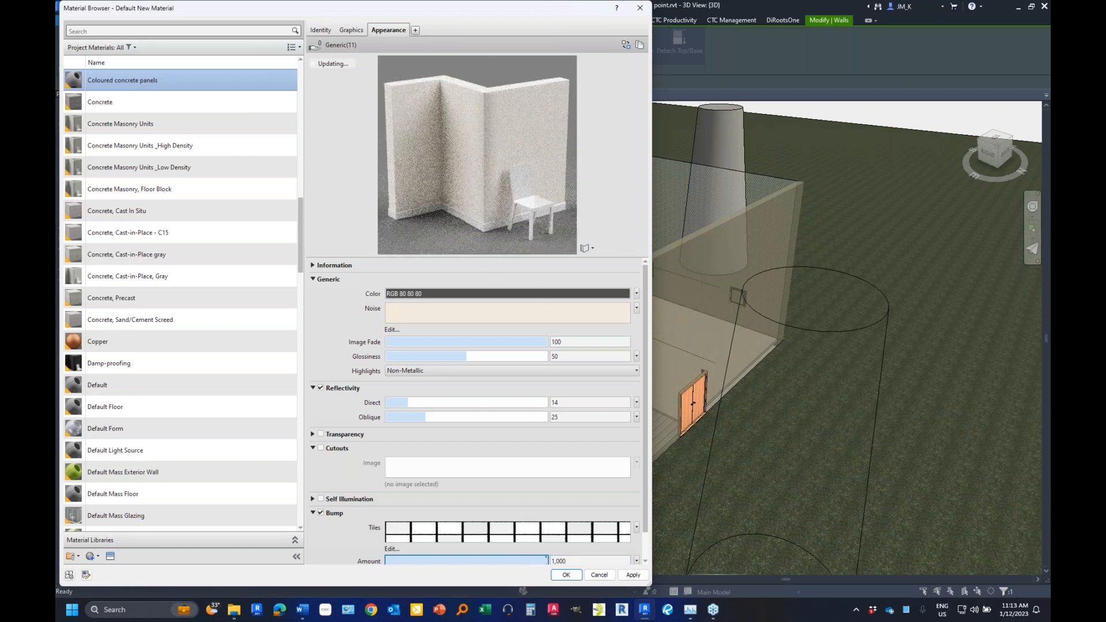
left_click_drag(488, 257, 447, 420)
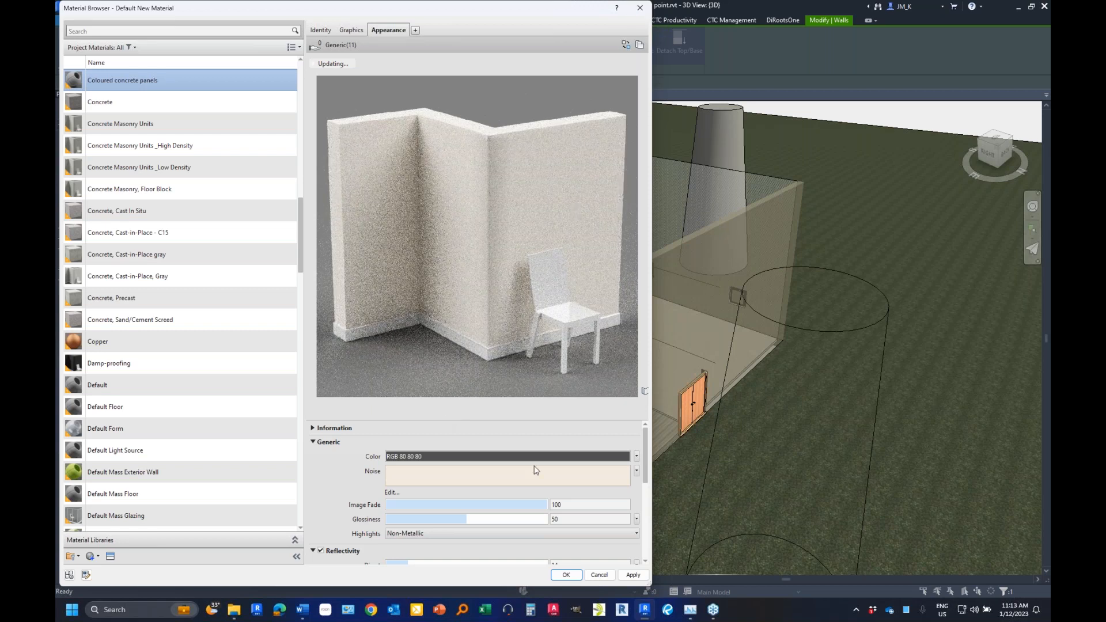
- Accept the Coloured concrete panels material and confirm the wall's structure and type changes
left_click(568, 575)
left_click(427, 292)
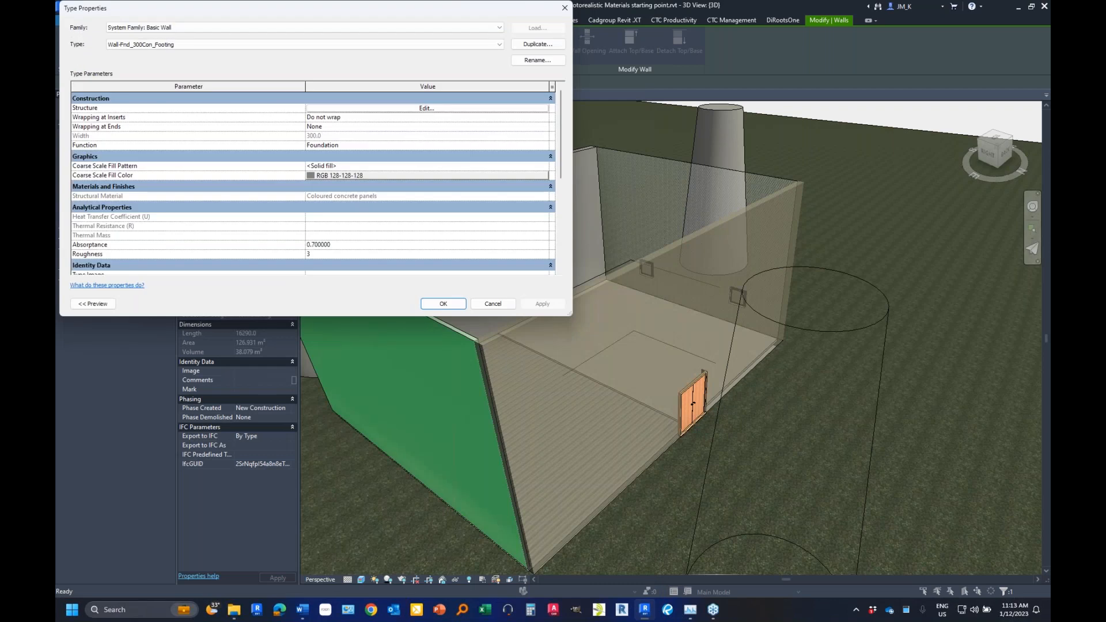
left_click(441, 304)
- Examine the tiled bump on the coloured concrete panel wall up close and from a distance
left_click(656, 493)
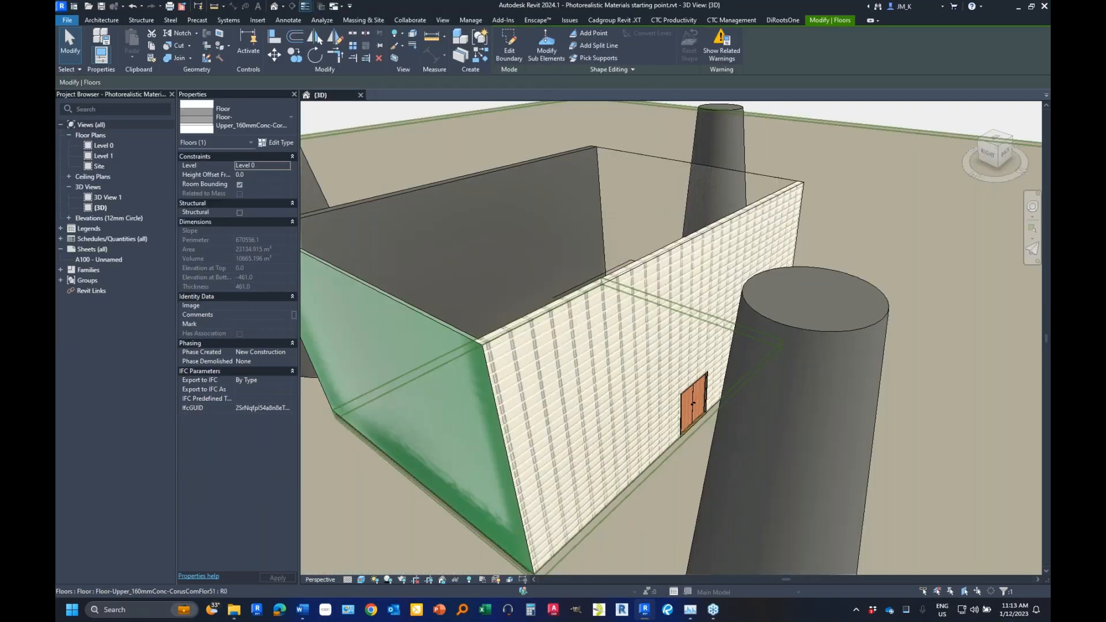
scroll(572, 303, "up", 3)
middle_click_drag(572, 304, 579, 265, "shift")
scroll(539, 206, "up", 2)
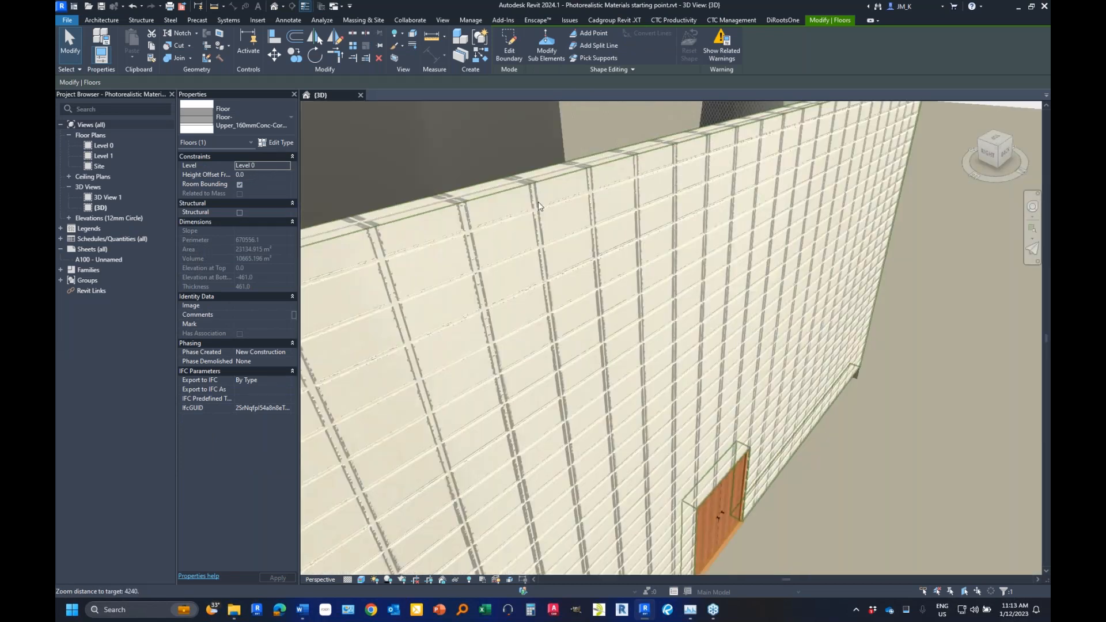
scroll(539, 206, "up", 3)
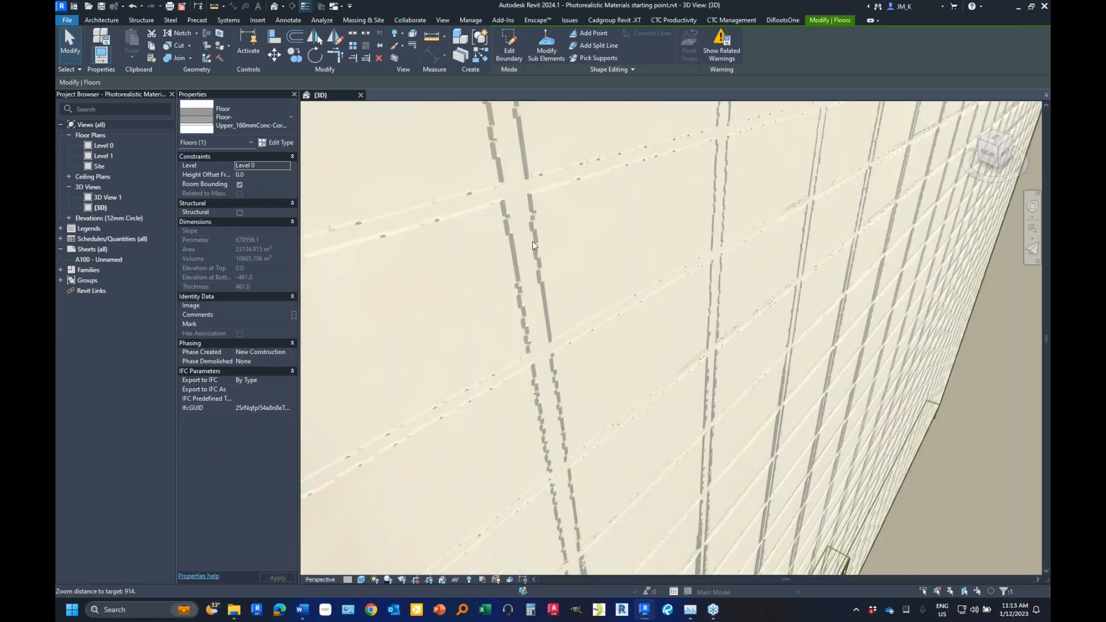
scroll(533, 246, "down", 7)
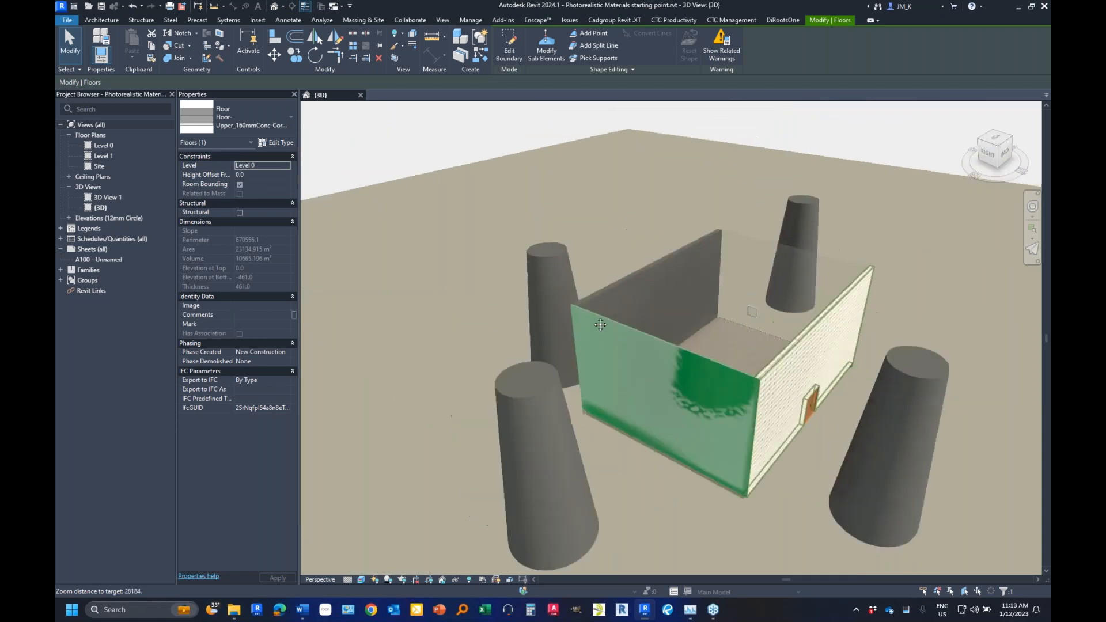
middle_click_drag(533, 246, 521, 250)
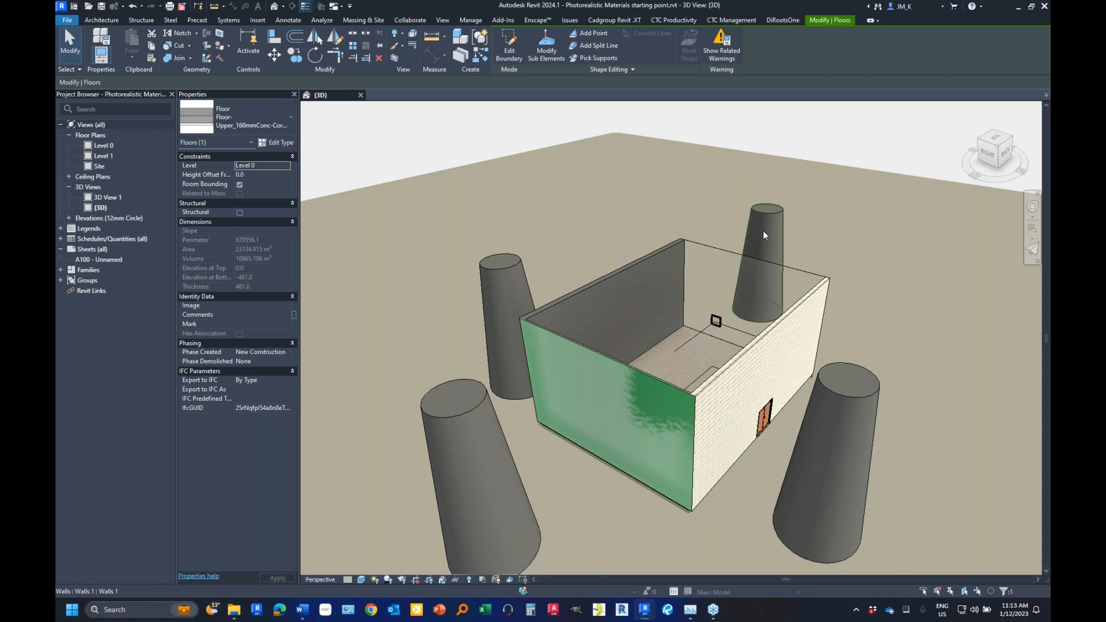
scroll(717, 229, "down", 3)
scroll(718, 229, "up", 5)
scroll(704, 262, "down", 4)
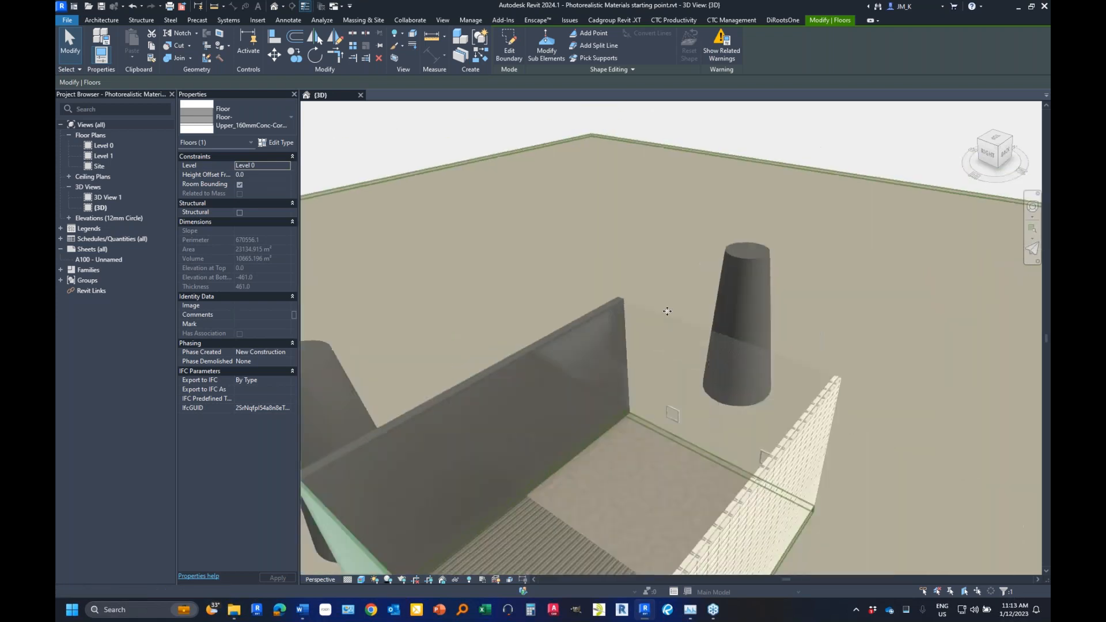
- Open the material choice for the sand/cement screed layer in the structure of the plain floor inside the walls
left_click(637, 451)
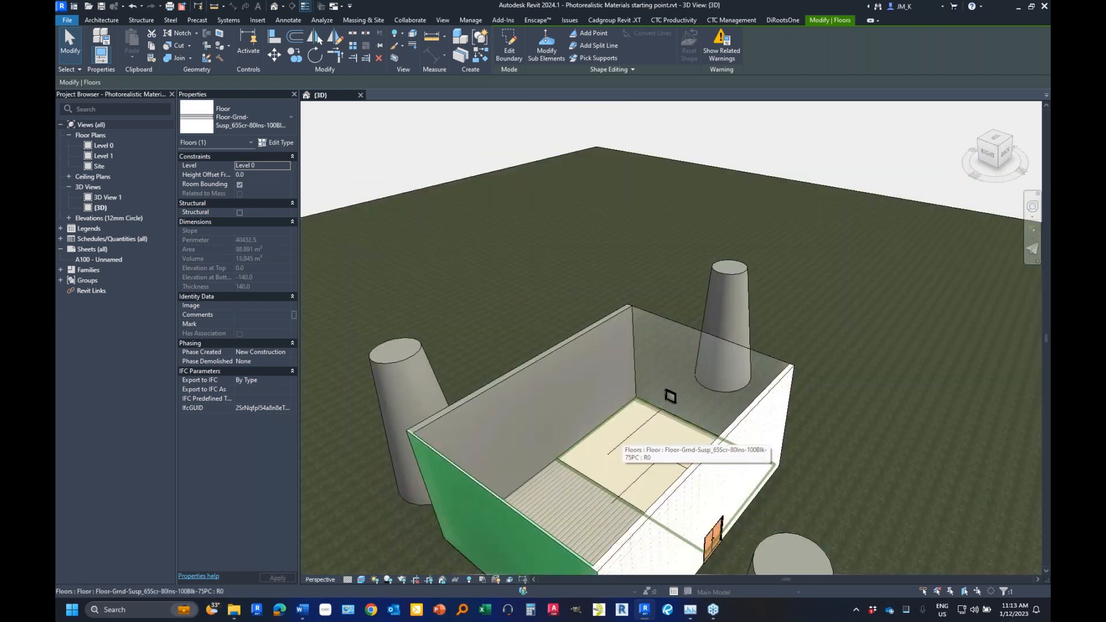
key("Escape")
left_click(637, 451)
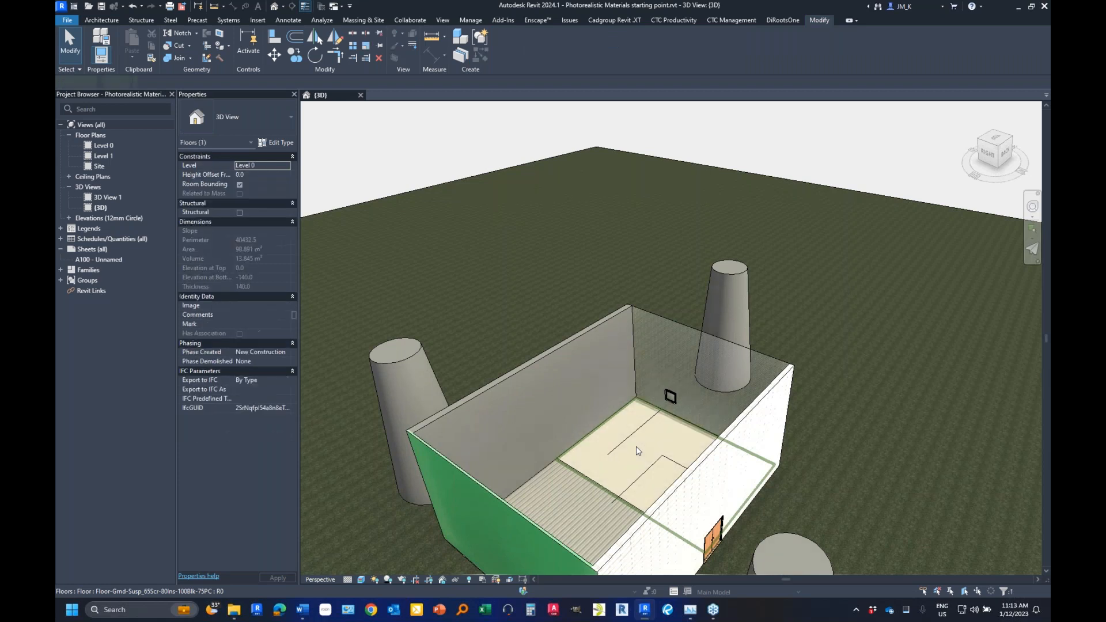
left_click(284, 144)
left_click(425, 109)
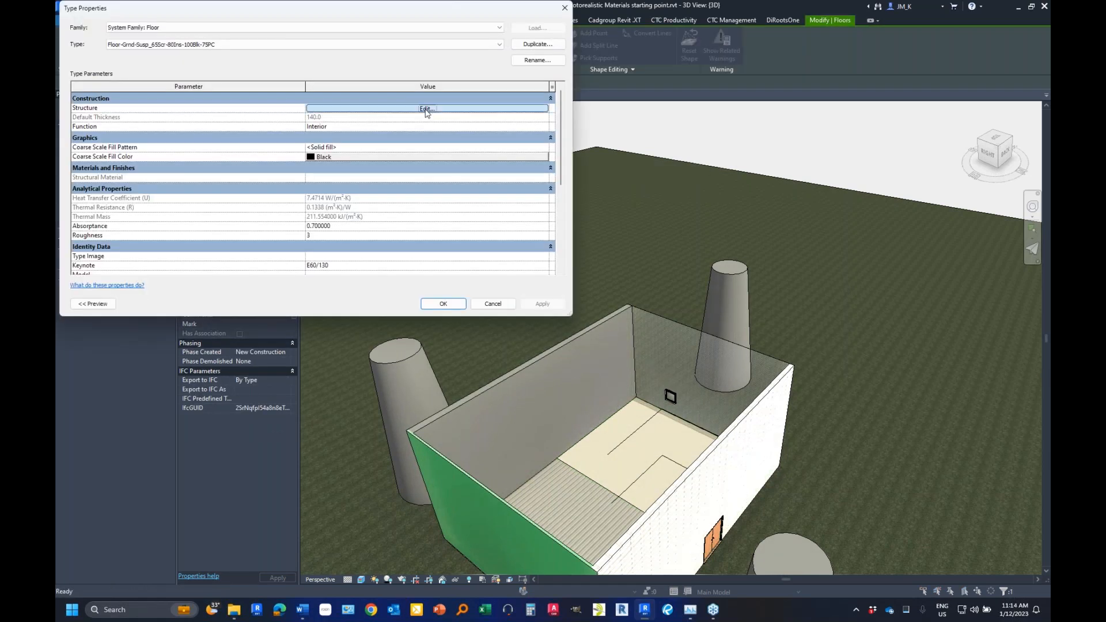
left_click(281, 99)
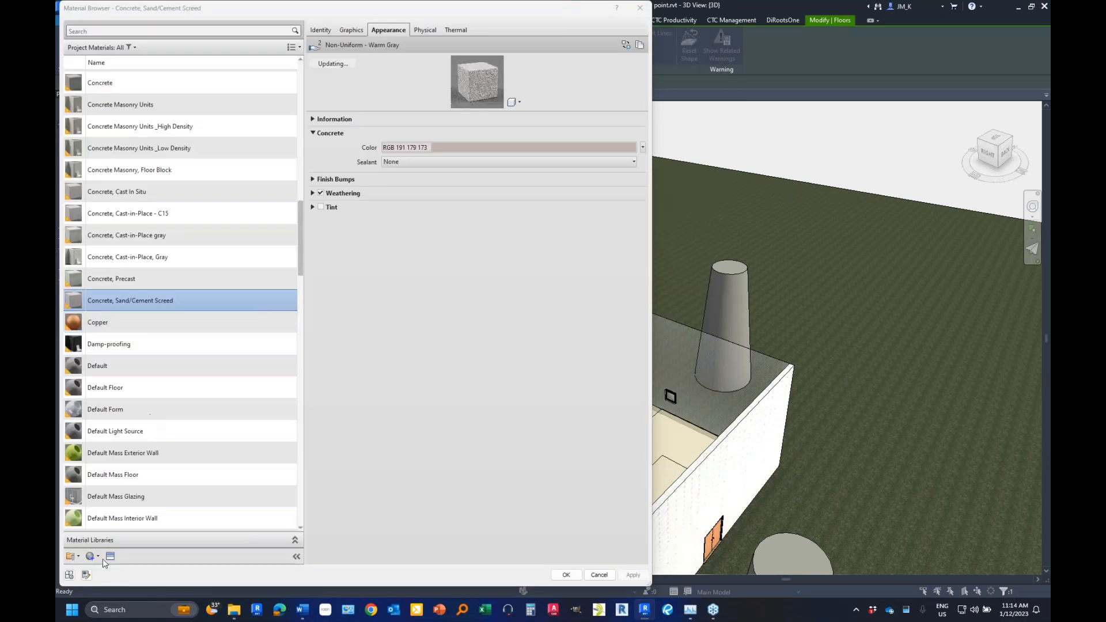
- Create a new material and name it Interface BIg Apple 600x600 tile
scroll(137, 295, "down", 5)
left_click(137, 295)
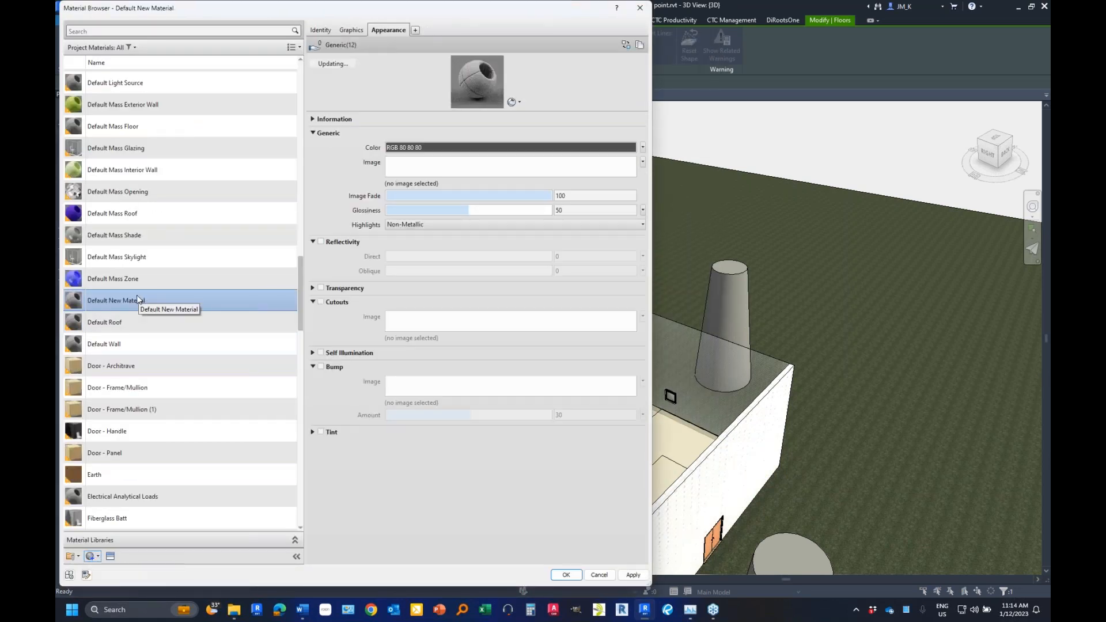
right_click(138, 300)
left_click(162, 337)
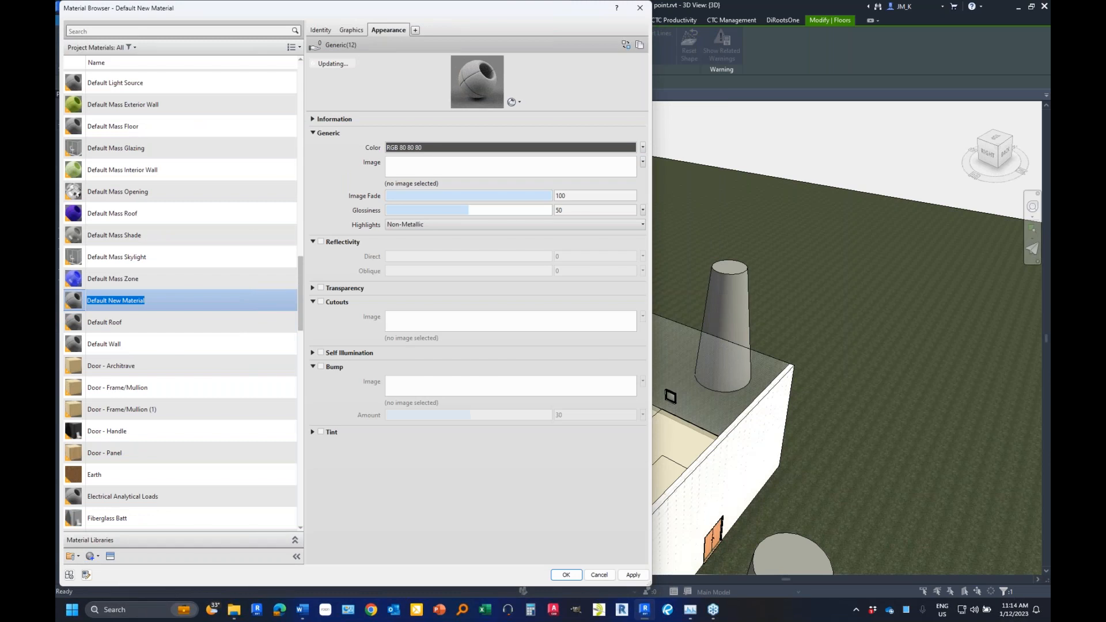
key("BackSpace")
type("Interface Blg Apple 600x600 tile")
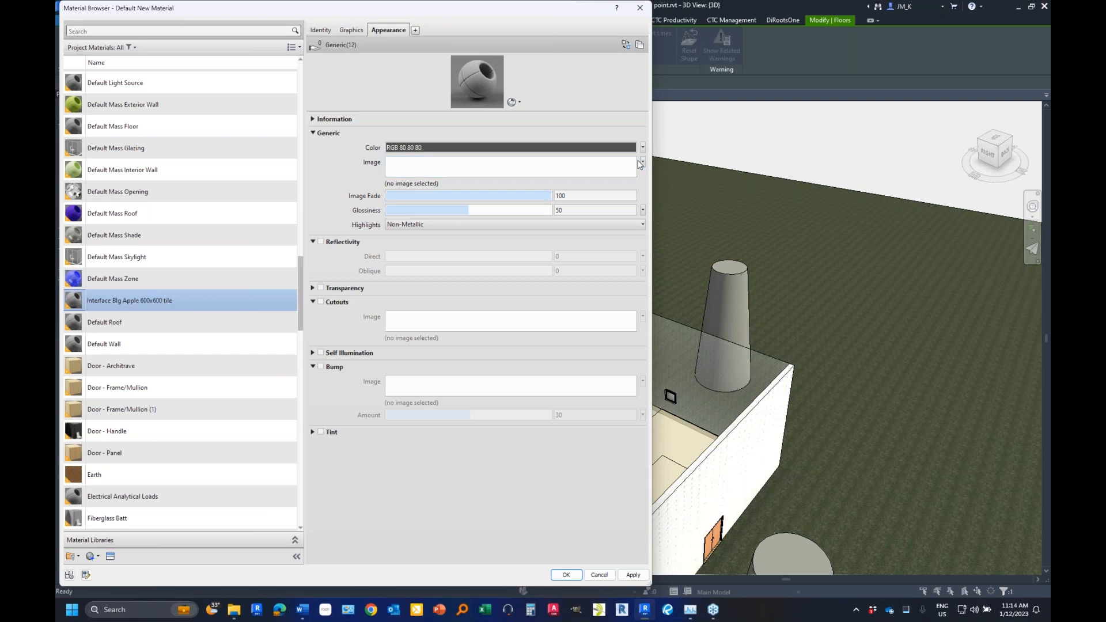
- Assign Interface BIg Apple large tile outley.jpg as the tile material's appearance image
left_click(642, 162)
left_click(597, 175)
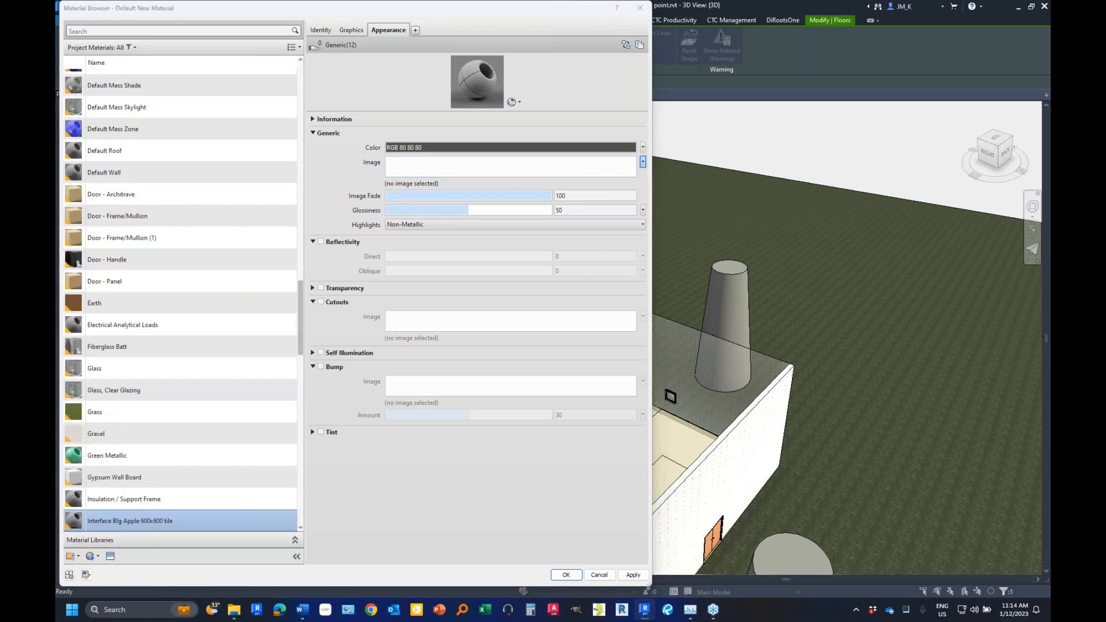
left_click(168, 54)
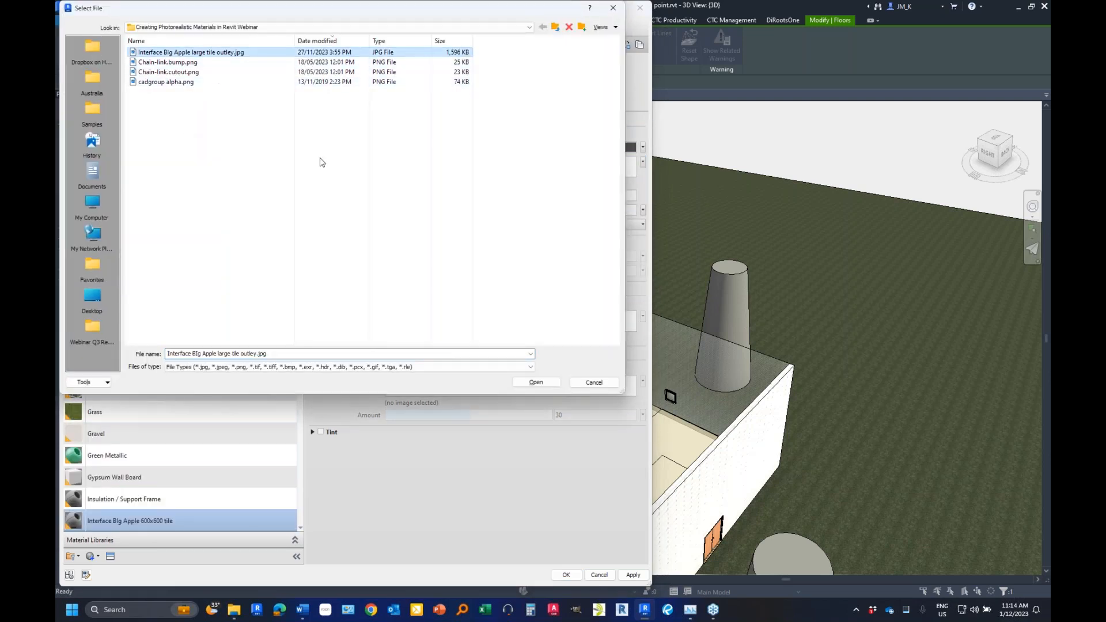
left_click(520, 383)
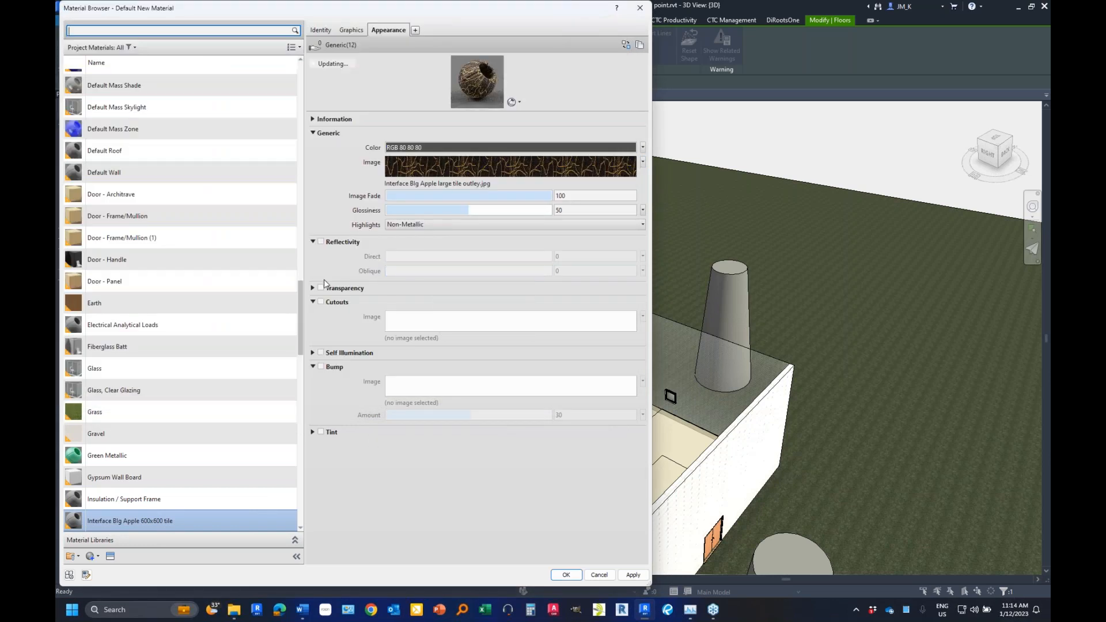
- Enable reflectivity on the tile material with direct 5 and oblique 3, and set its glossiness to 0
left_click(320, 241)
left_click_drag(395, 261, 382, 279)
left_click_drag(463, 209, 382, 217)
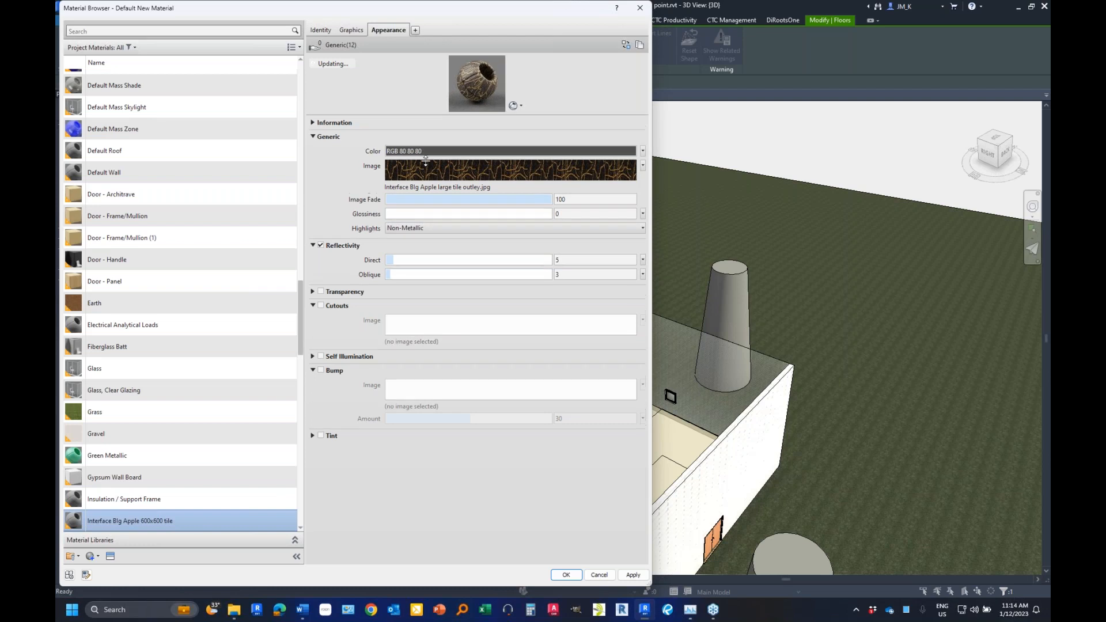
- Enlarge the tile material's preview and switch the preview scene to Plane
left_click_drag(414, 112, 414, 256)
left_click(586, 247)
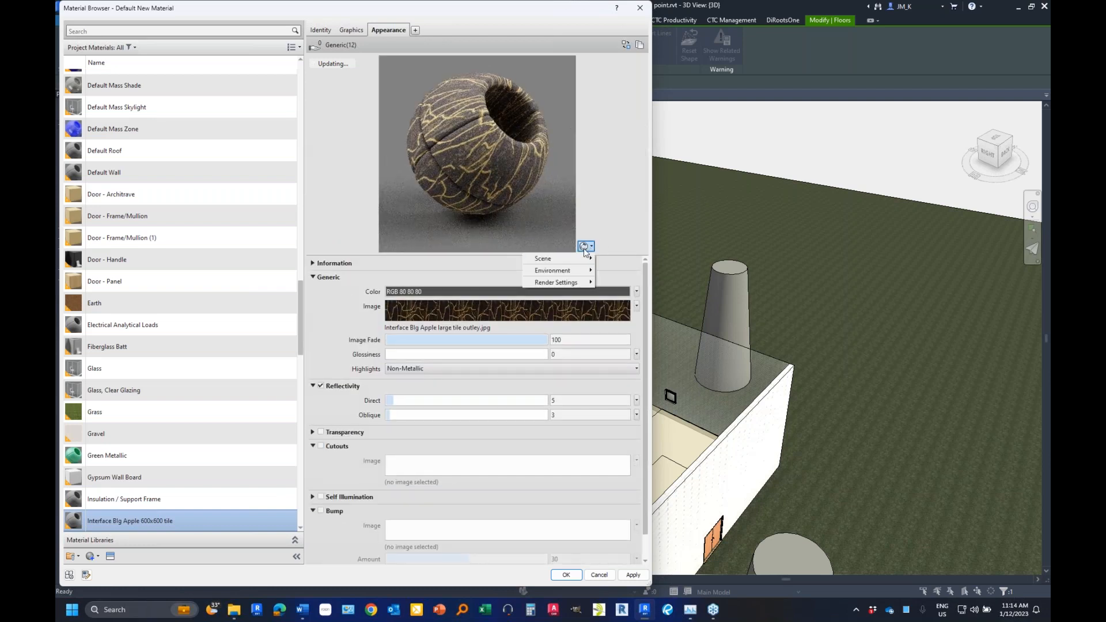
mouse_move(581, 261)
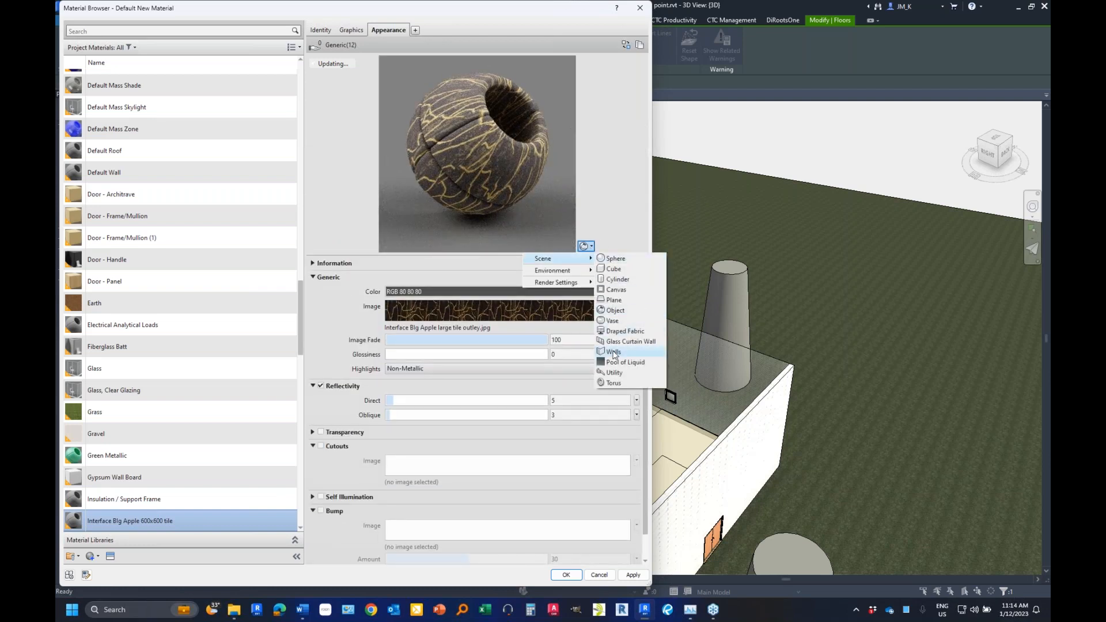
left_click(612, 299)
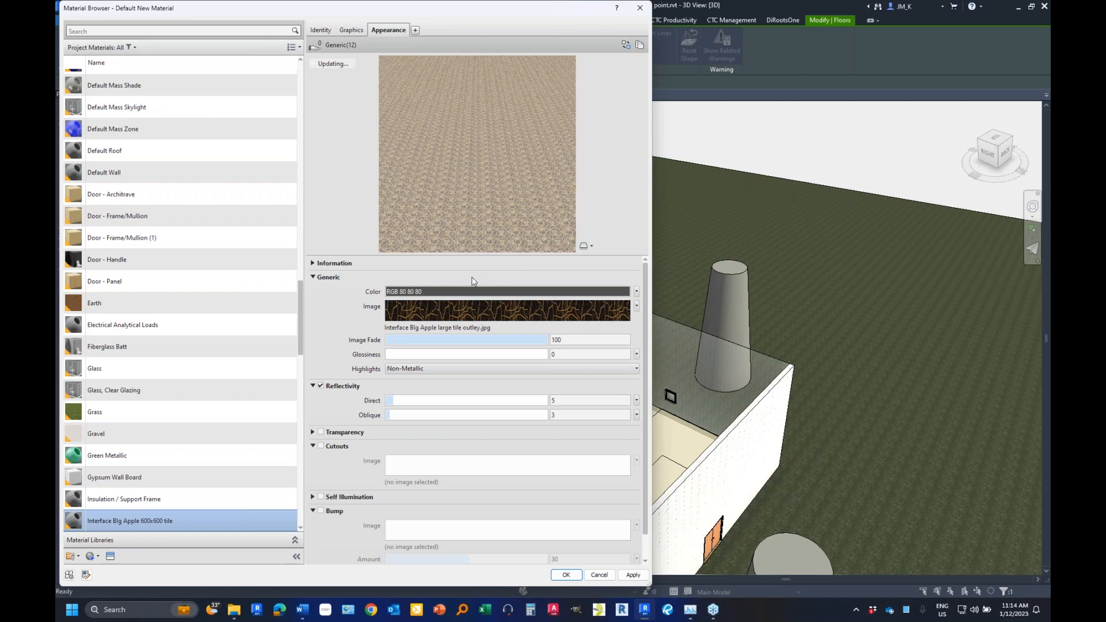
- Unlink the tile image's sample width and height, set them to 2400 mm and 1200 mm, and accept the texture
left_click(531, 319)
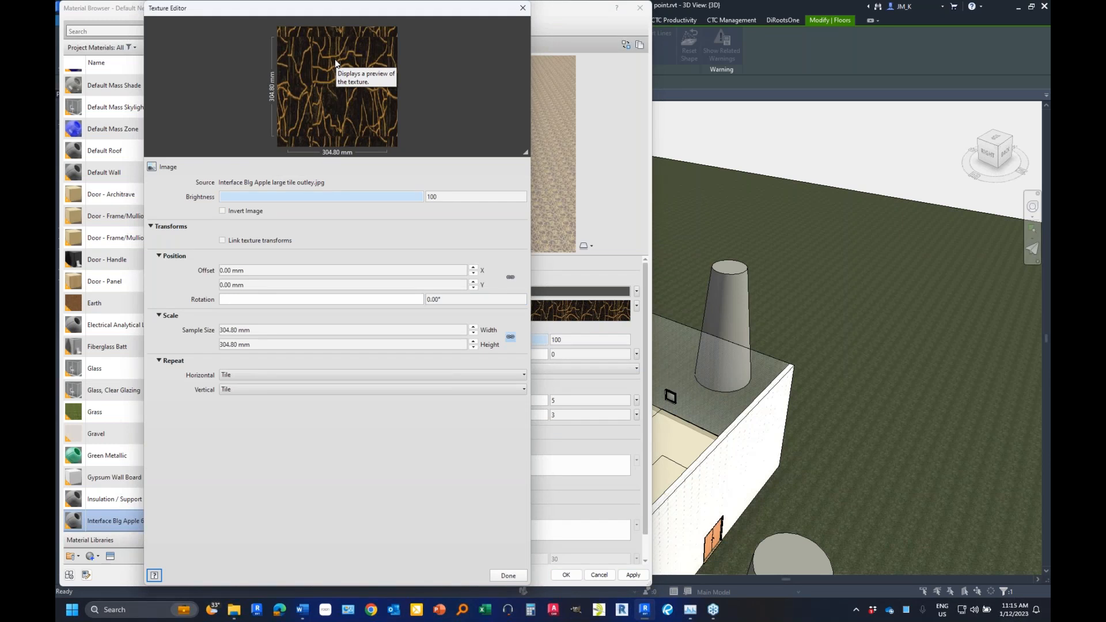
left_click(511, 338)
left_click(273, 329)
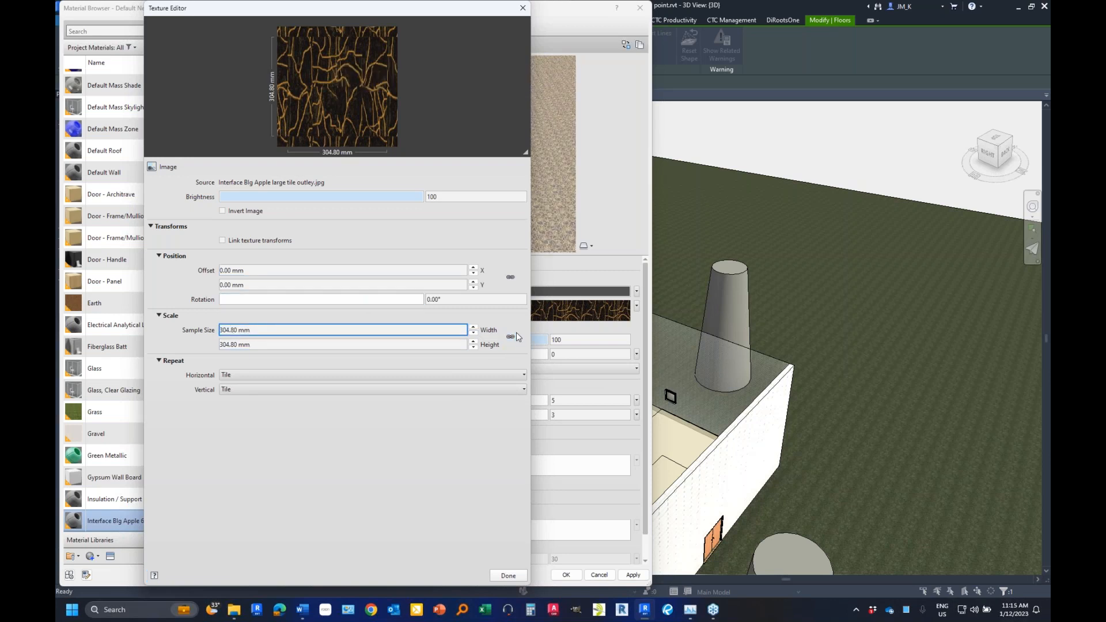
type("2400")
left_click(286, 344)
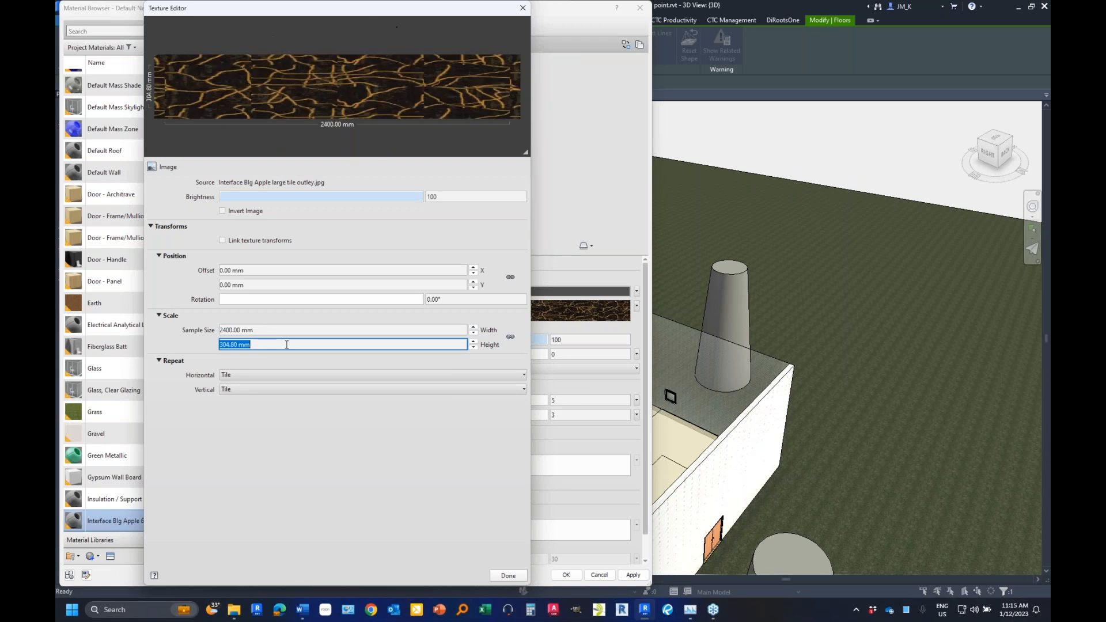
type("1200")
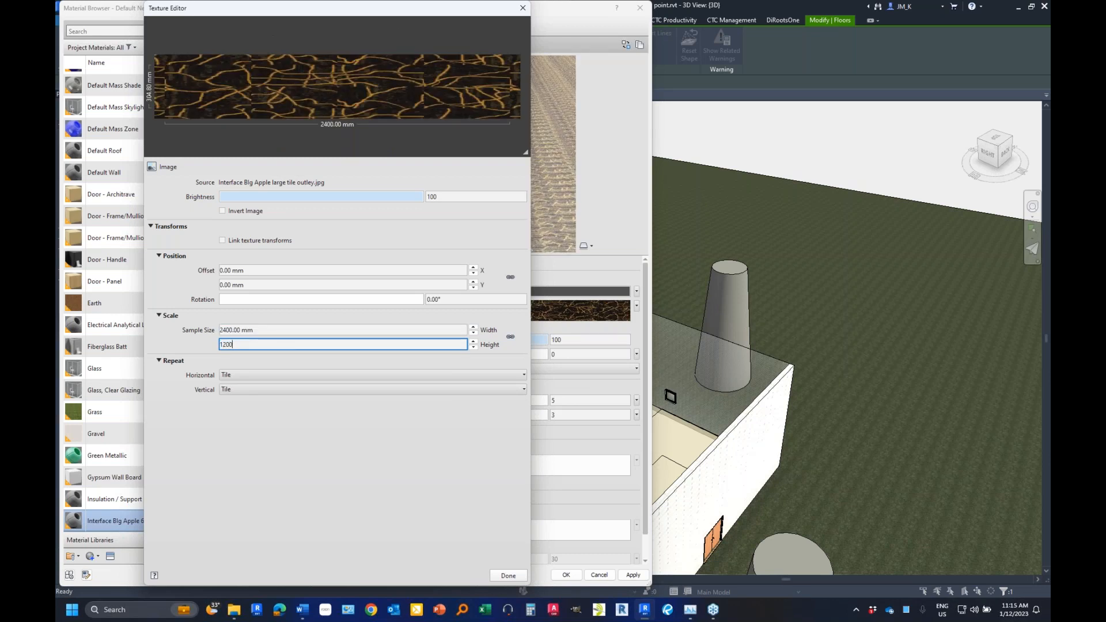
left_click(282, 324)
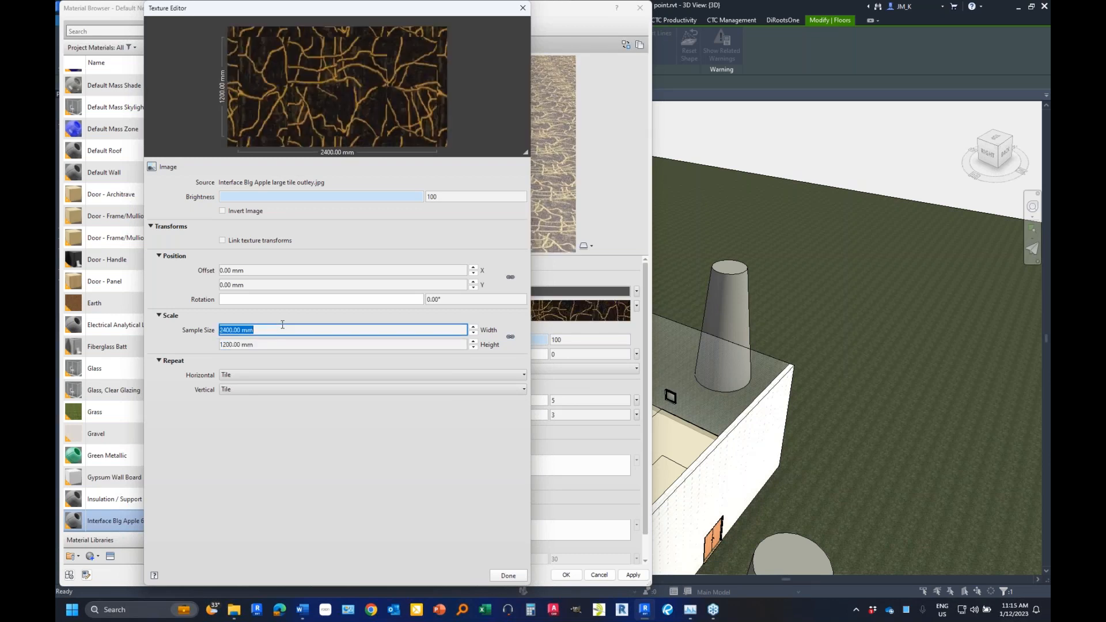
left_click(503, 574)
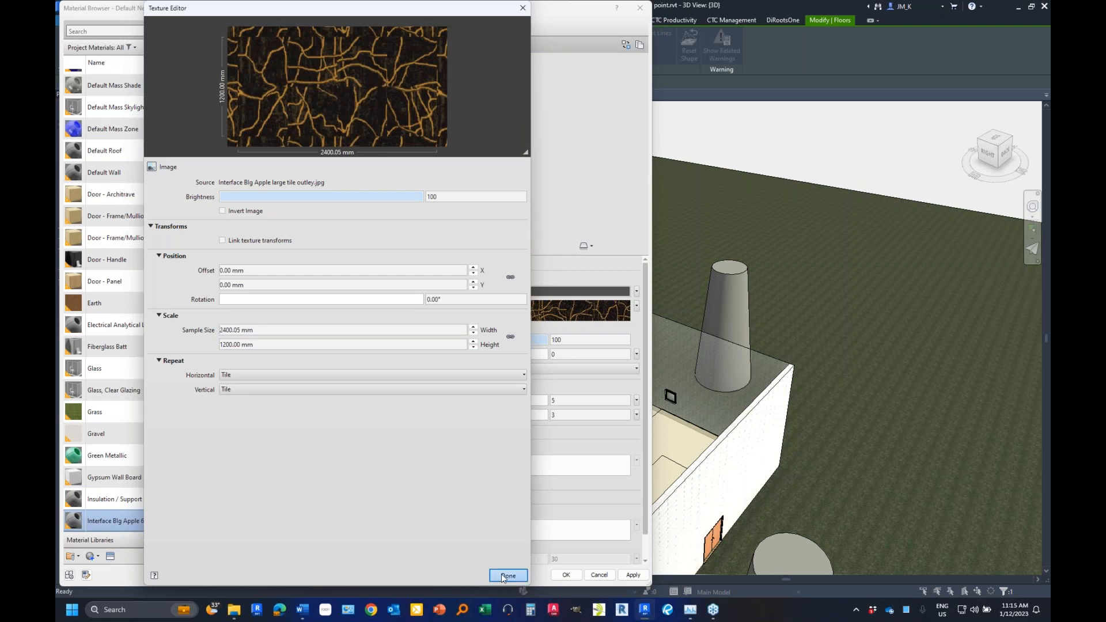
- Accept the tile material and the floor's structure and type changes, and dismiss the save reminder without saving
left_click(564, 574)
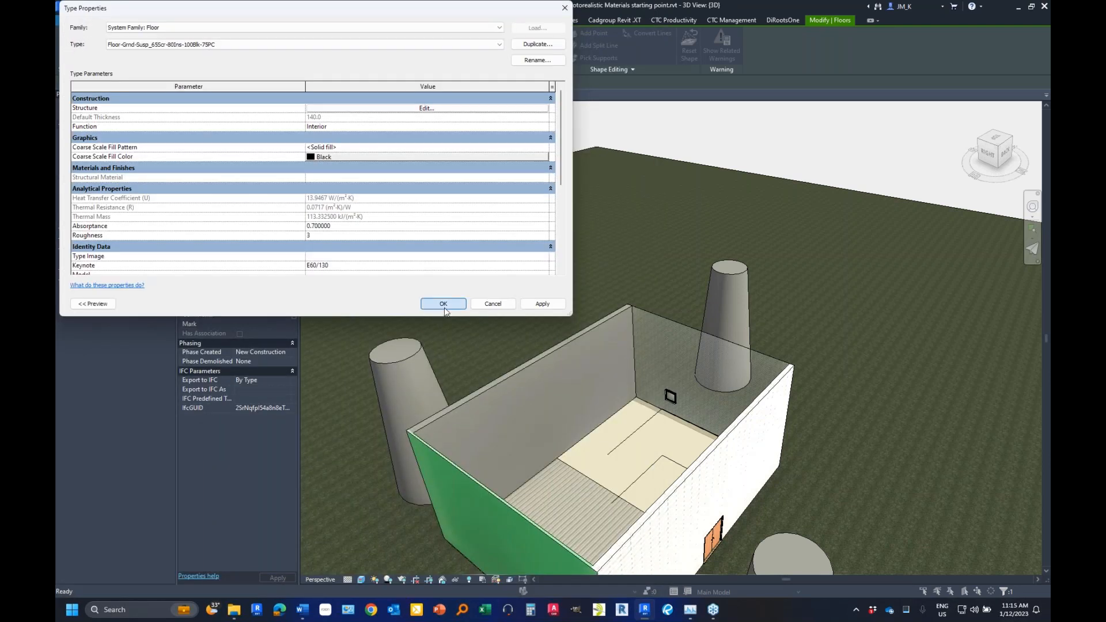
left_click(444, 307)
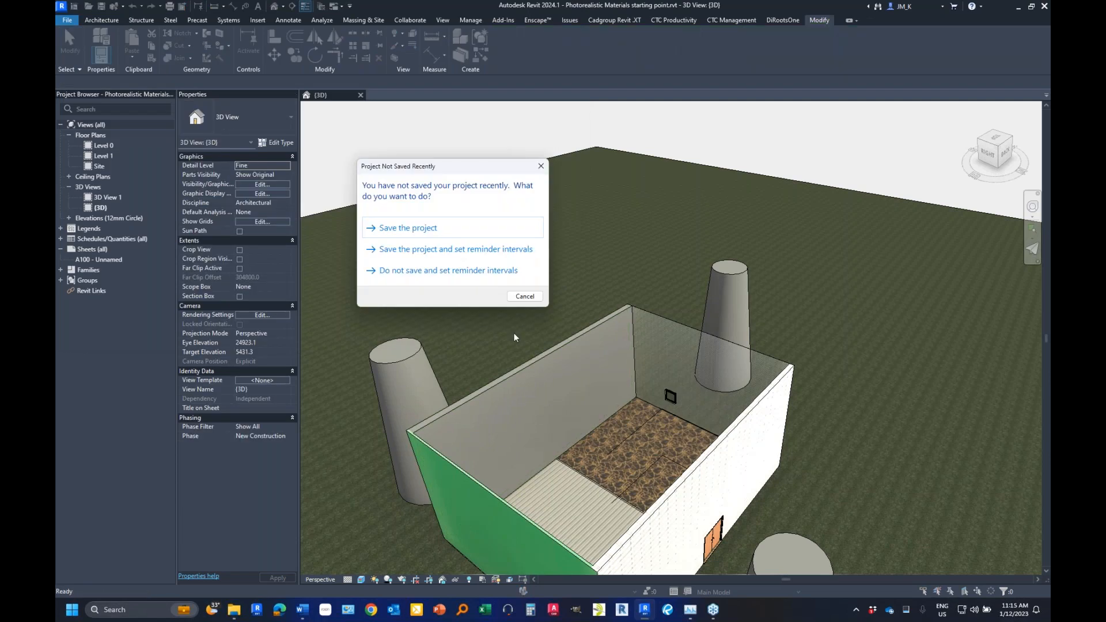
left_click(524, 297)
- Examine the carpet tile texture on the interior floor up close, and view the whole building from above
scroll(671, 463, "up", 4)
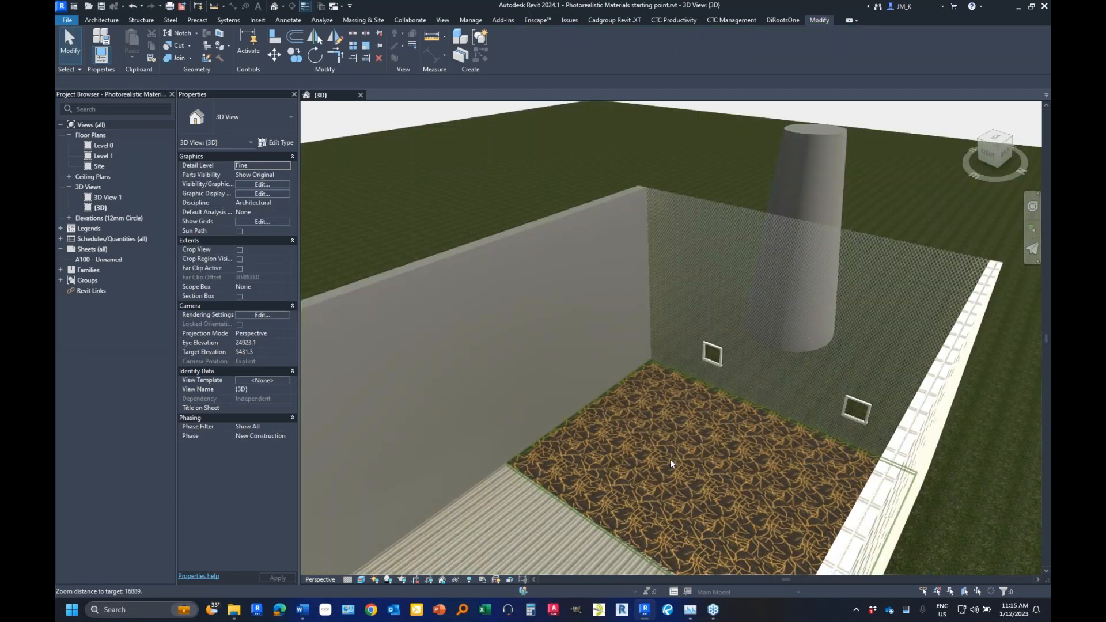
scroll(671, 464, "up", 5)
scroll(620, 414, "up", 4)
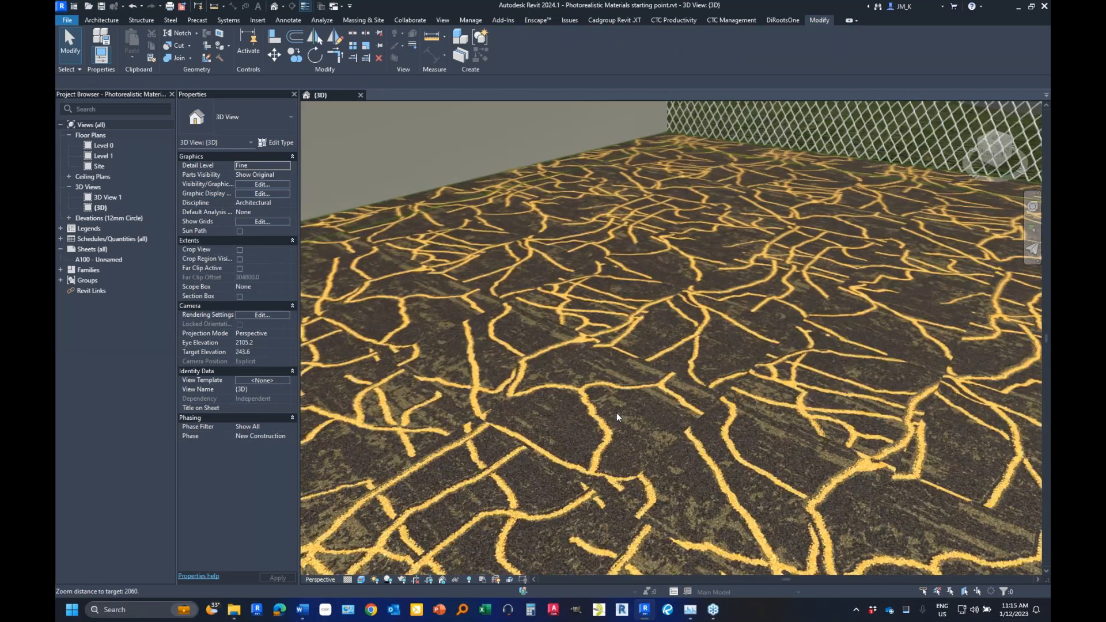
scroll(617, 418, "up", 4)
scroll(596, 421, "down", 2)
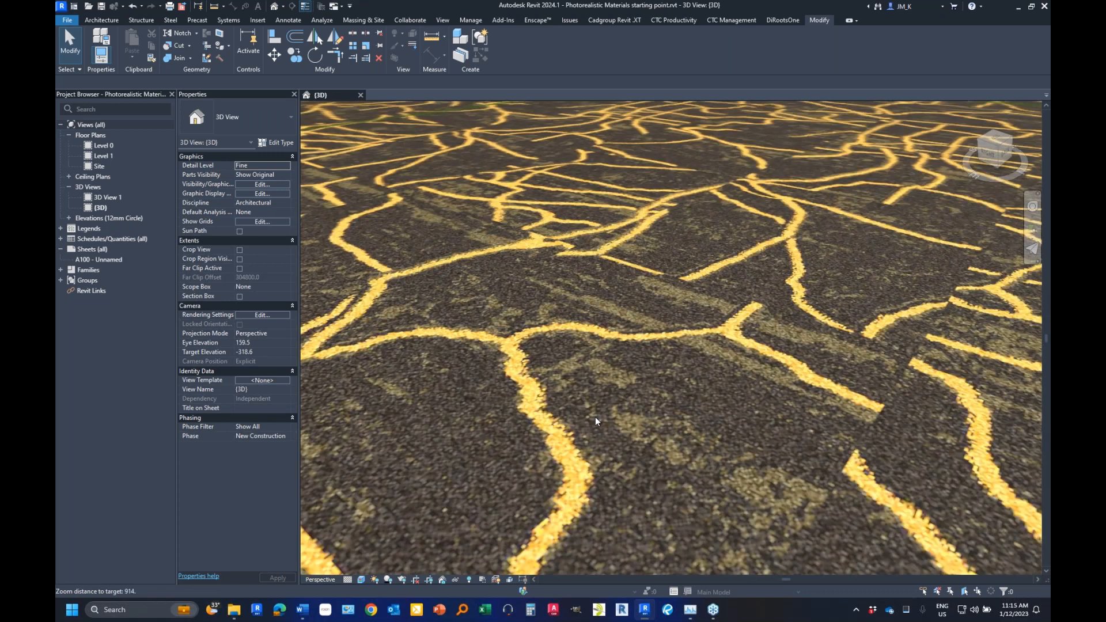
scroll(596, 421, "down", 6)
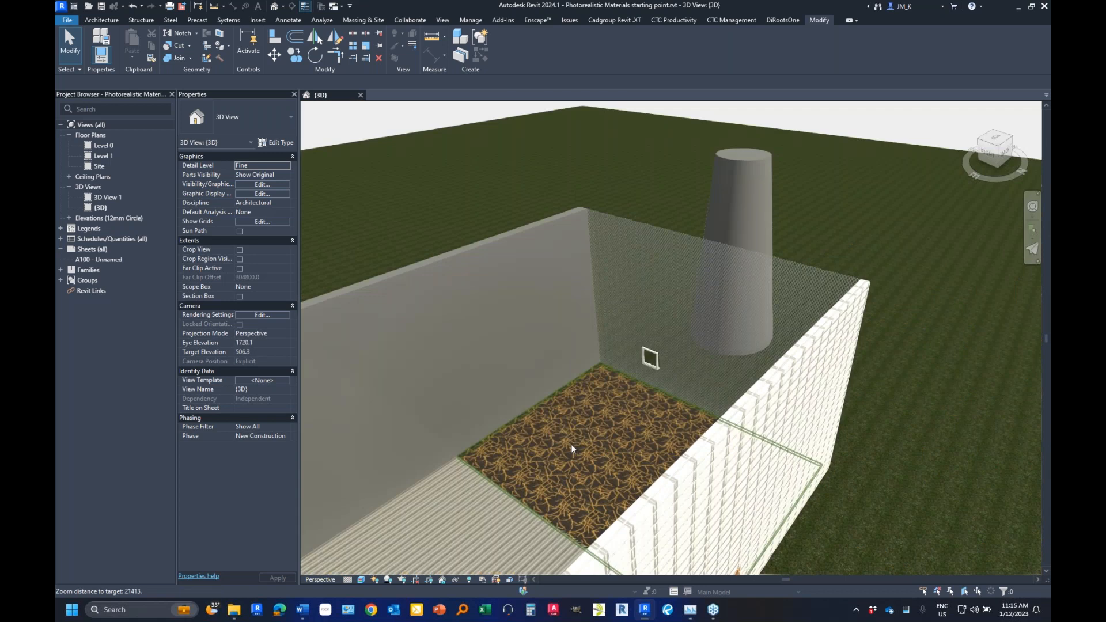
middle_click_drag(572, 448, 500, 471)
scroll(577, 452, "down", 4)
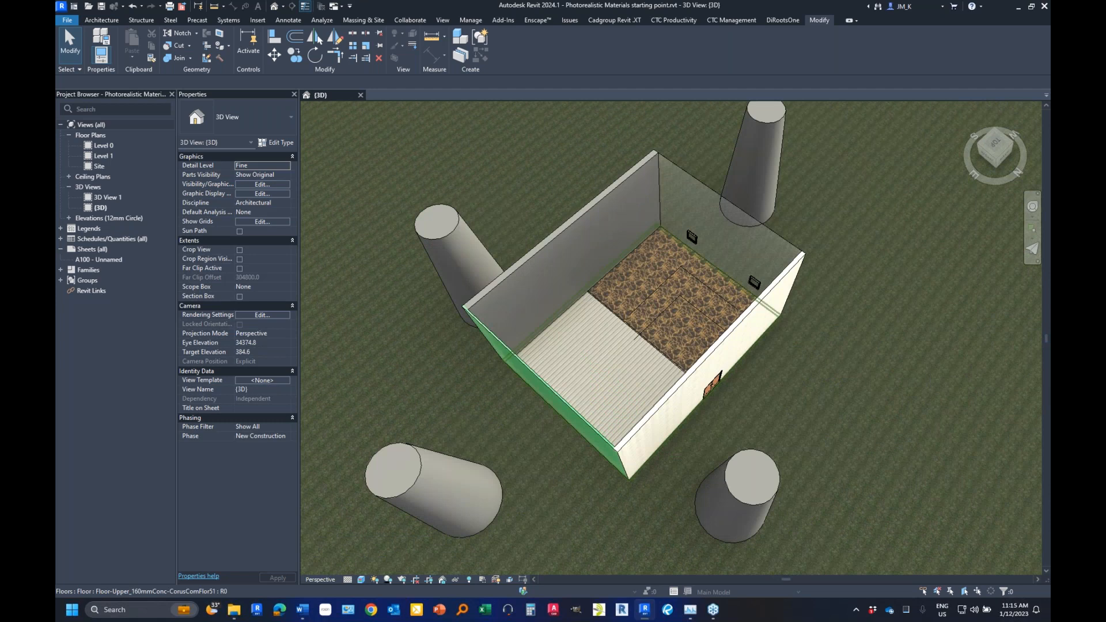
- Open the tapered column in front of the green wall for in-place editing and bring up the material choices for its solid
left_click(702, 337)
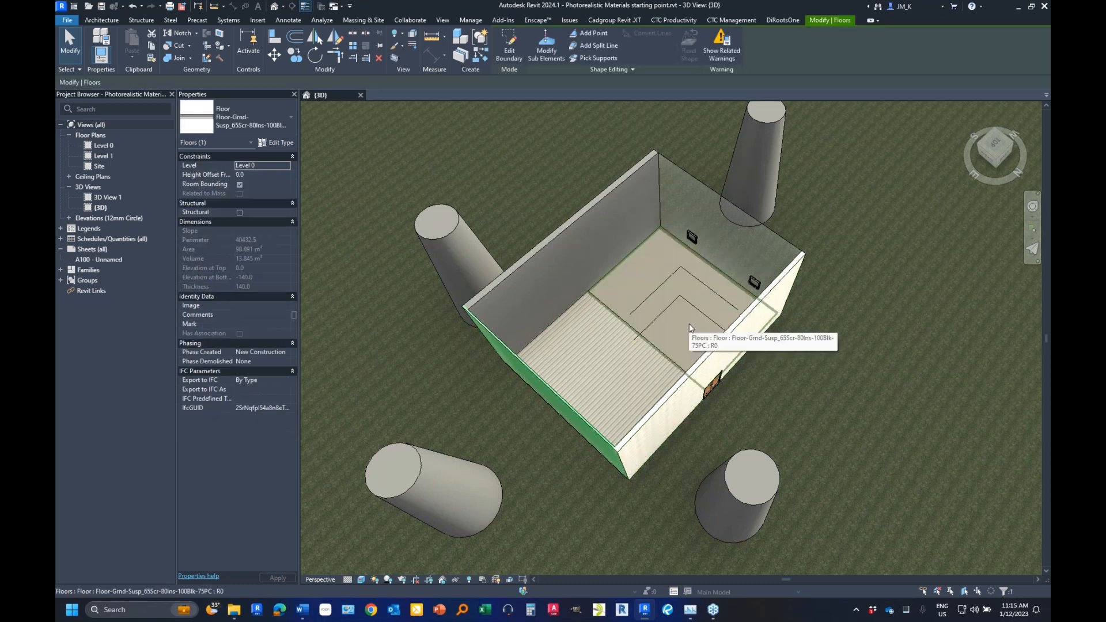
scroll(396, 382, "down", 4)
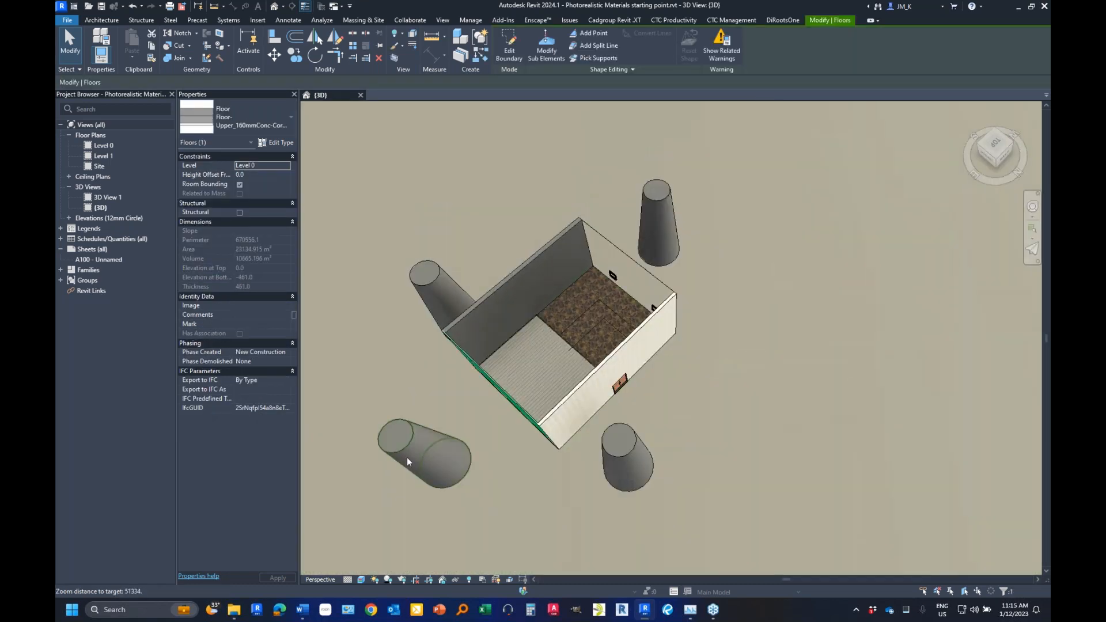
left_click(408, 462)
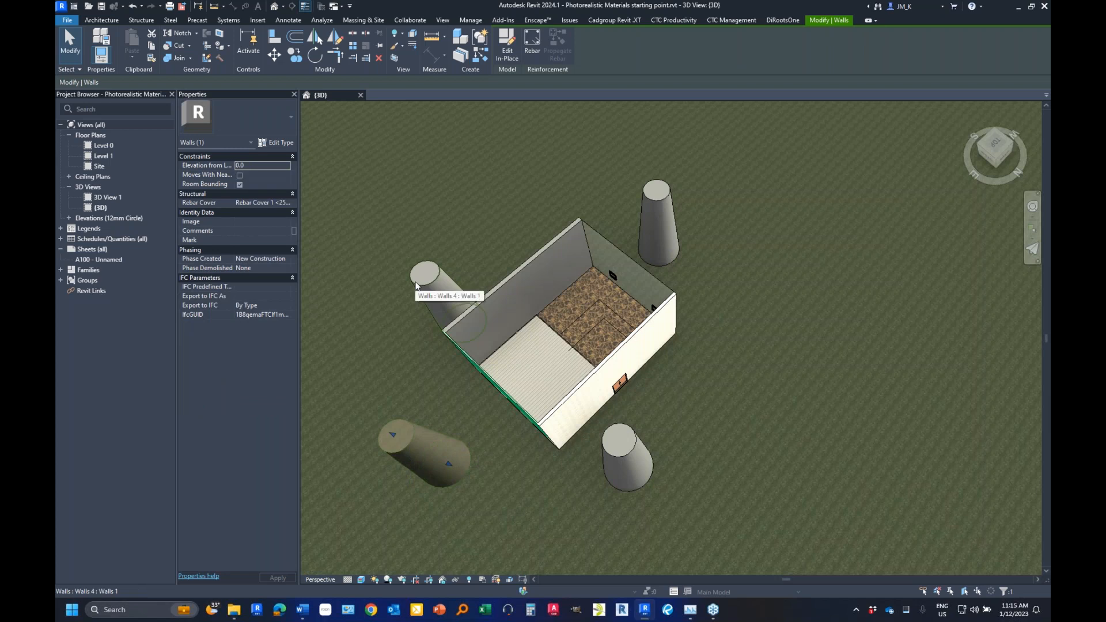
left_click(509, 61)
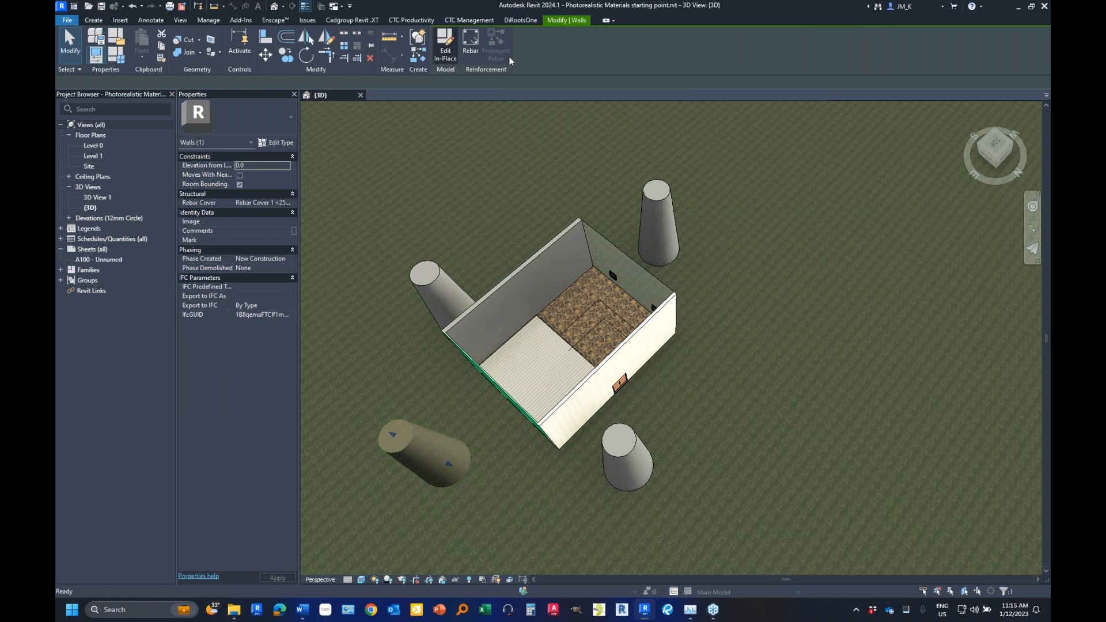
left_click(426, 455)
left_click(289, 232)
left_click(290, 231)
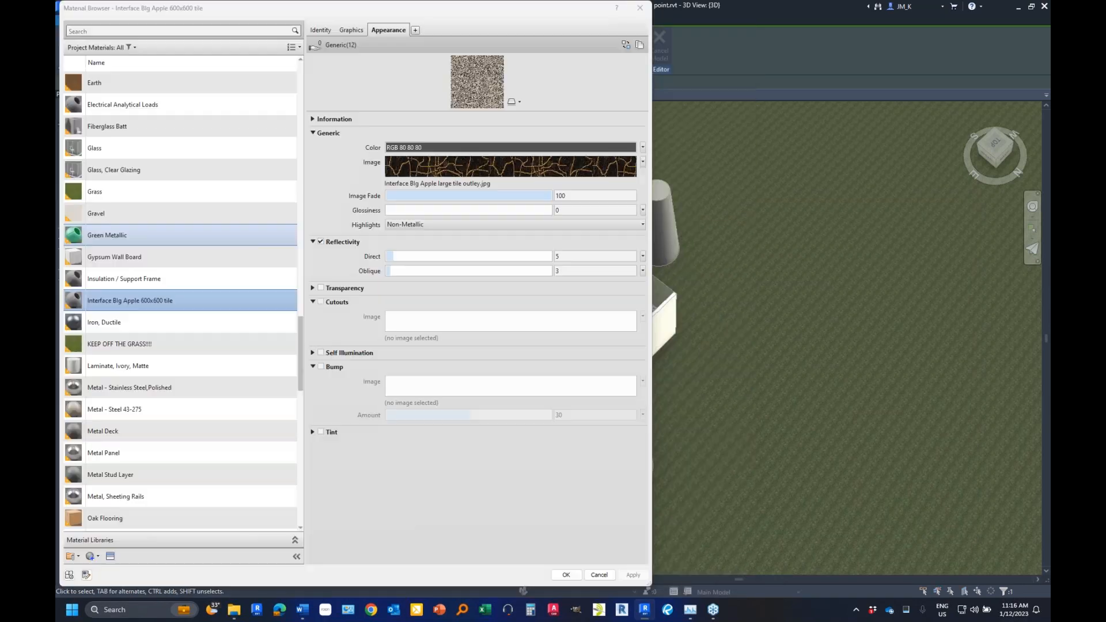
- Create a new project material and name it LED Signage
left_click(69, 575)
left_click(114, 574)
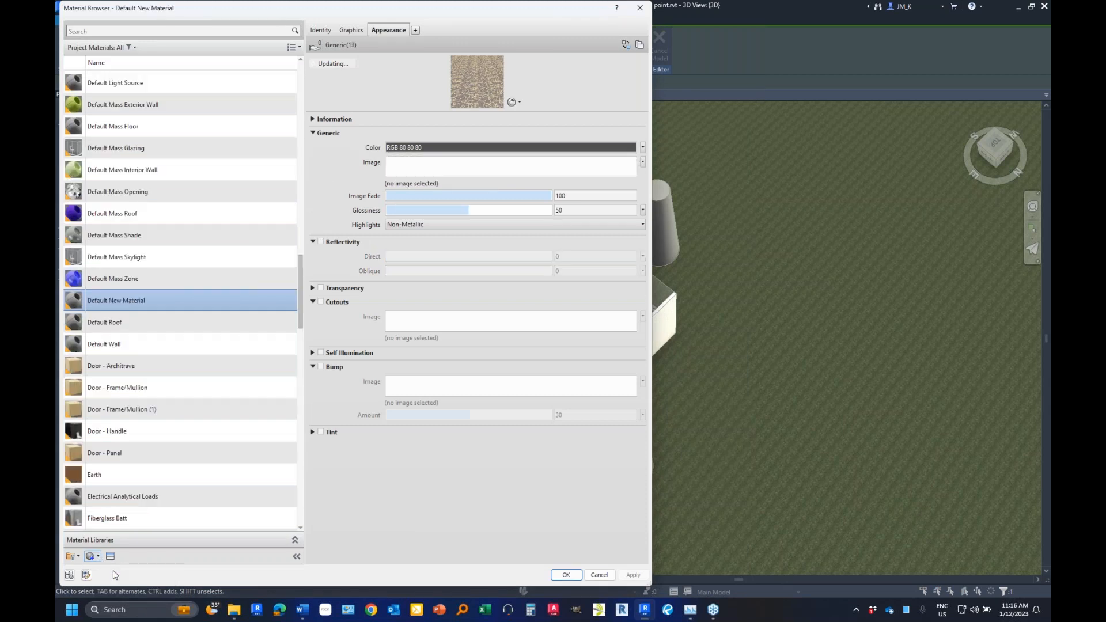
right_click(120, 306)
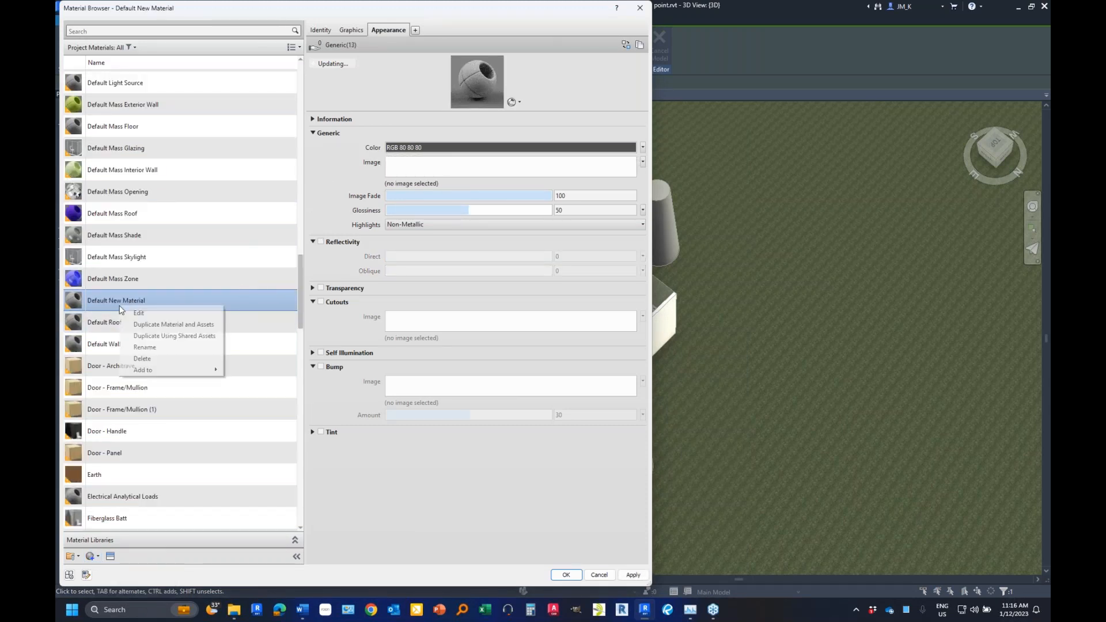
left_click(174, 347)
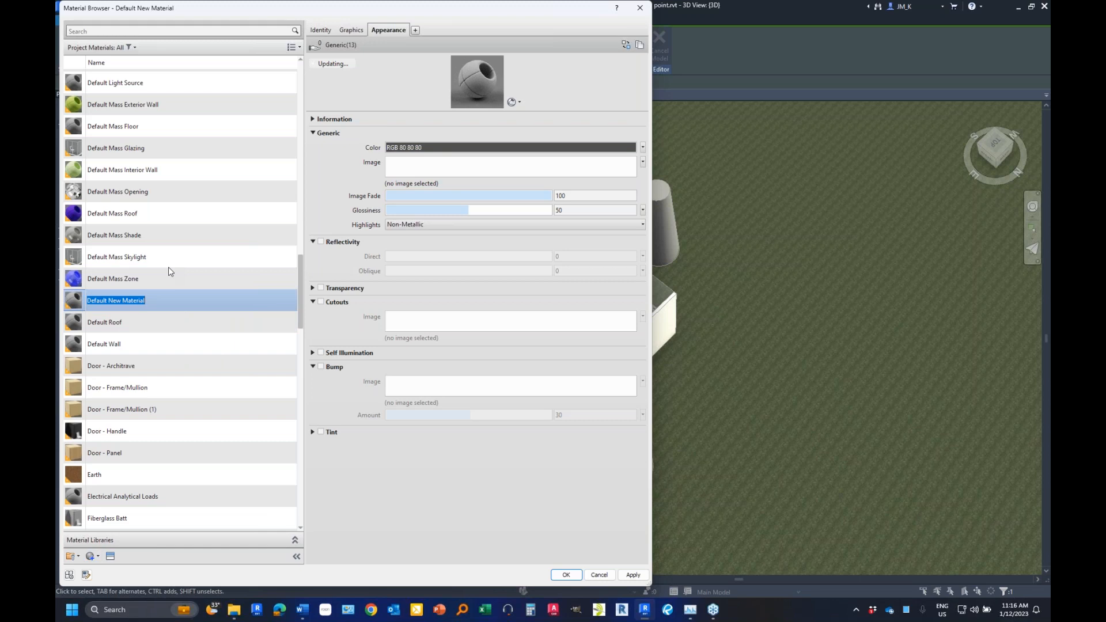
type("LED Sign")
key("BackSpace")
type("nage")
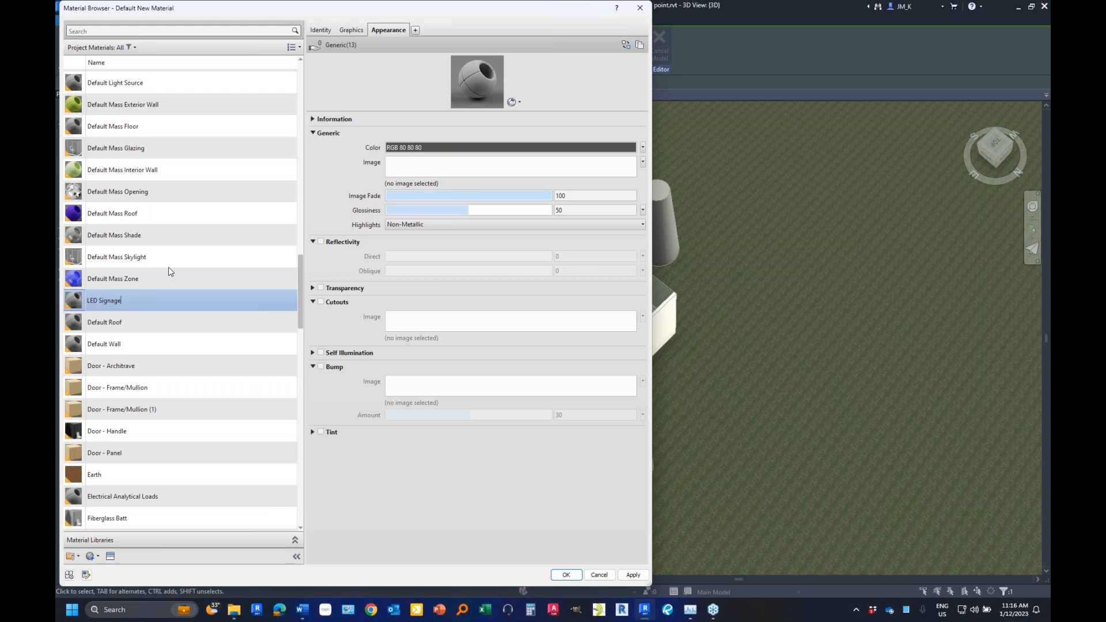
left_click(395, 504)
- Set the LED Signage material's generic appearance colour to white, RGB 255 255 255
left_click(471, 148)
left_click_drag(471, 195, 472, 129)
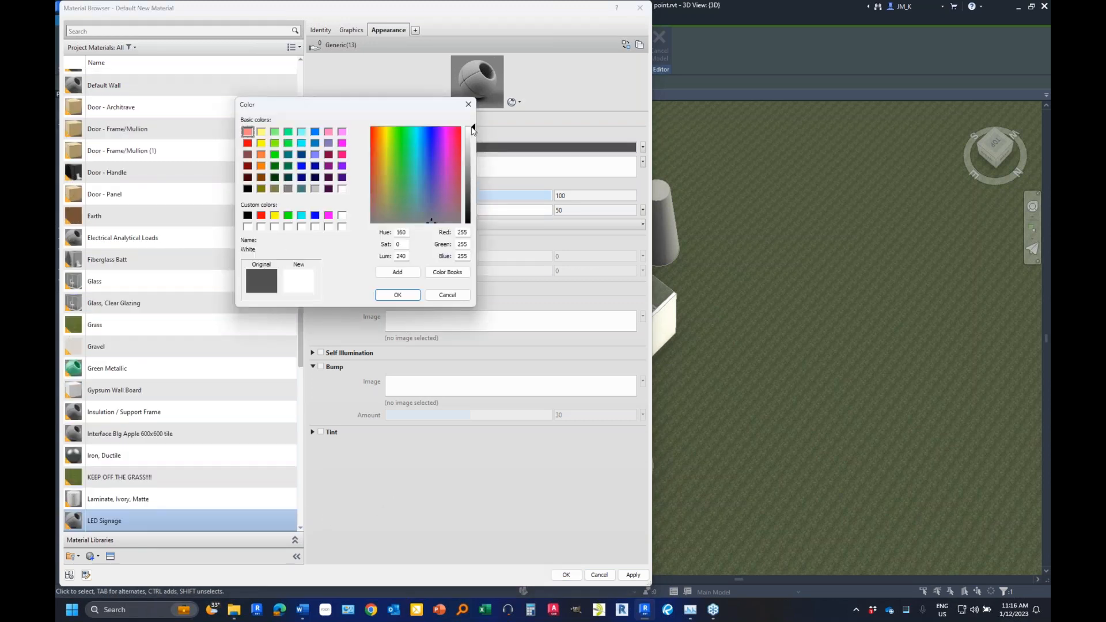
left_click(397, 294)
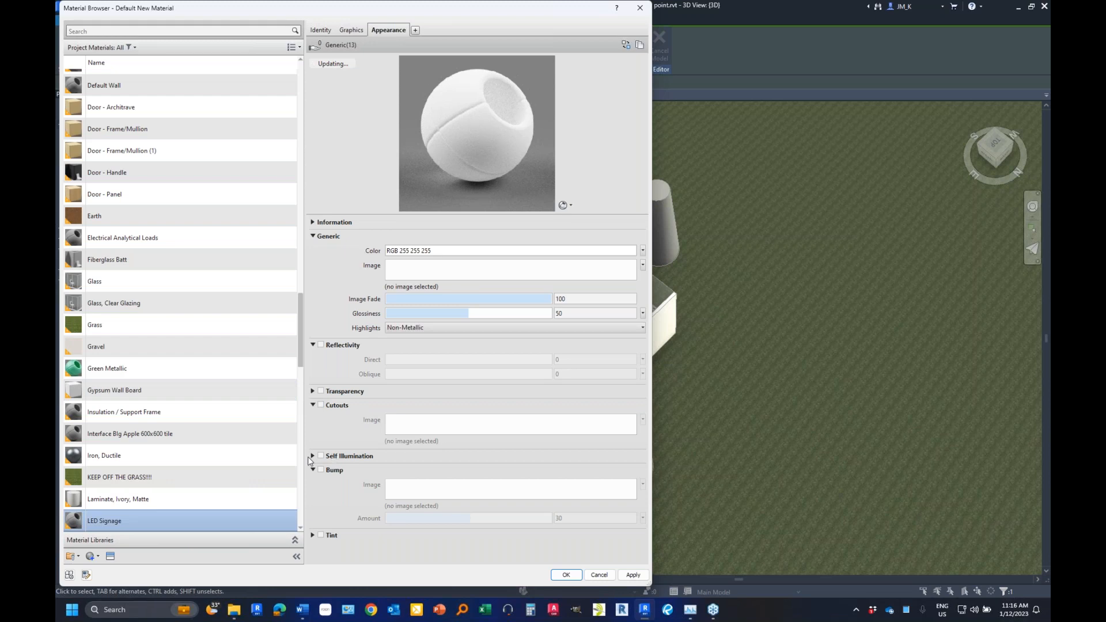
- Try the Transparency property on the LED Signage material and switch it off again
left_click(313, 392)
left_click(313, 392)
left_click(320, 391)
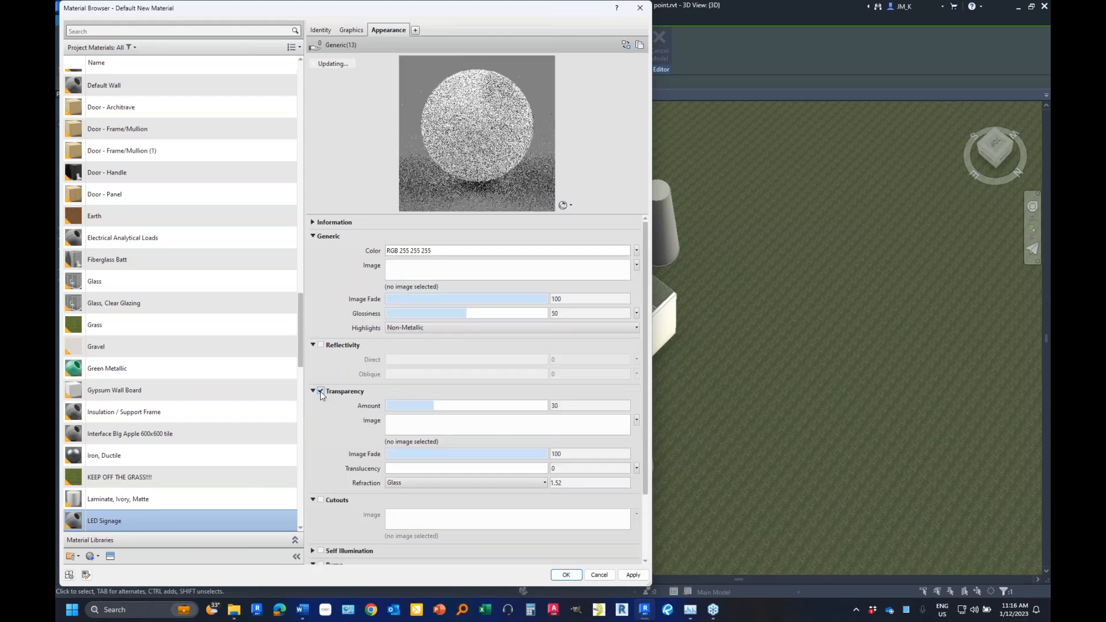
left_click(321, 392)
left_click(318, 392)
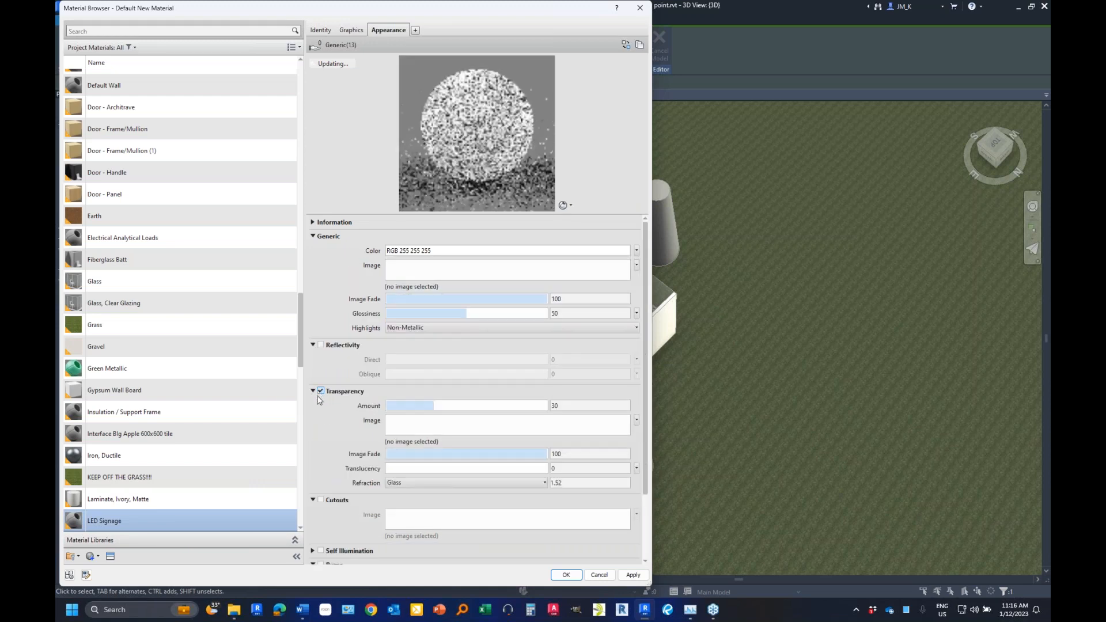
scroll(320, 492, "down", 2)
scroll(319, 492, "up", 1)
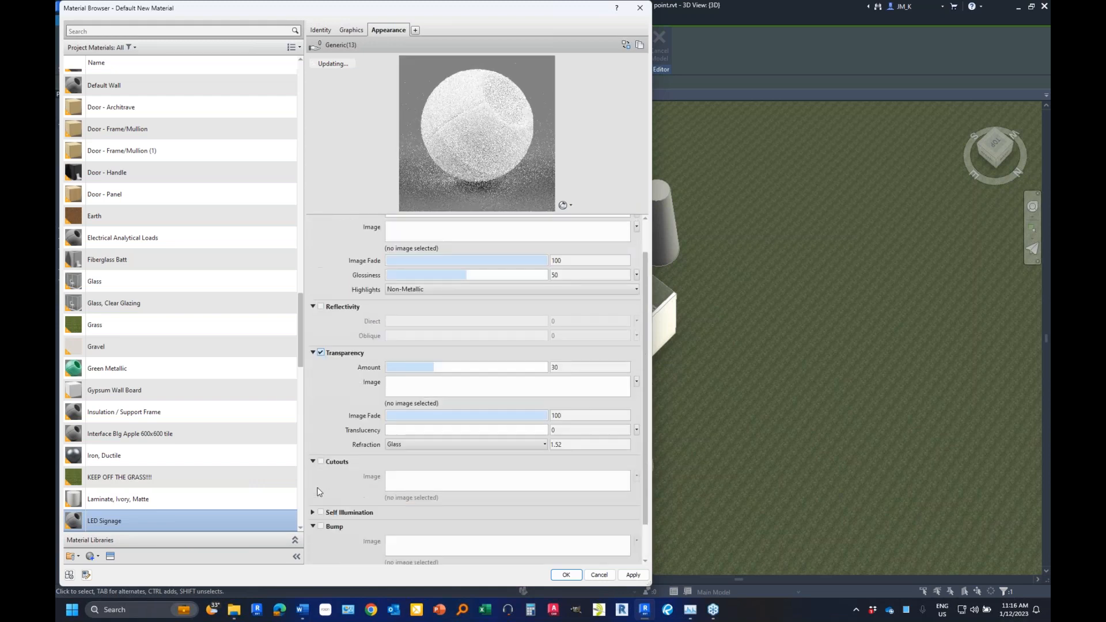
scroll(319, 492, "up", 1)
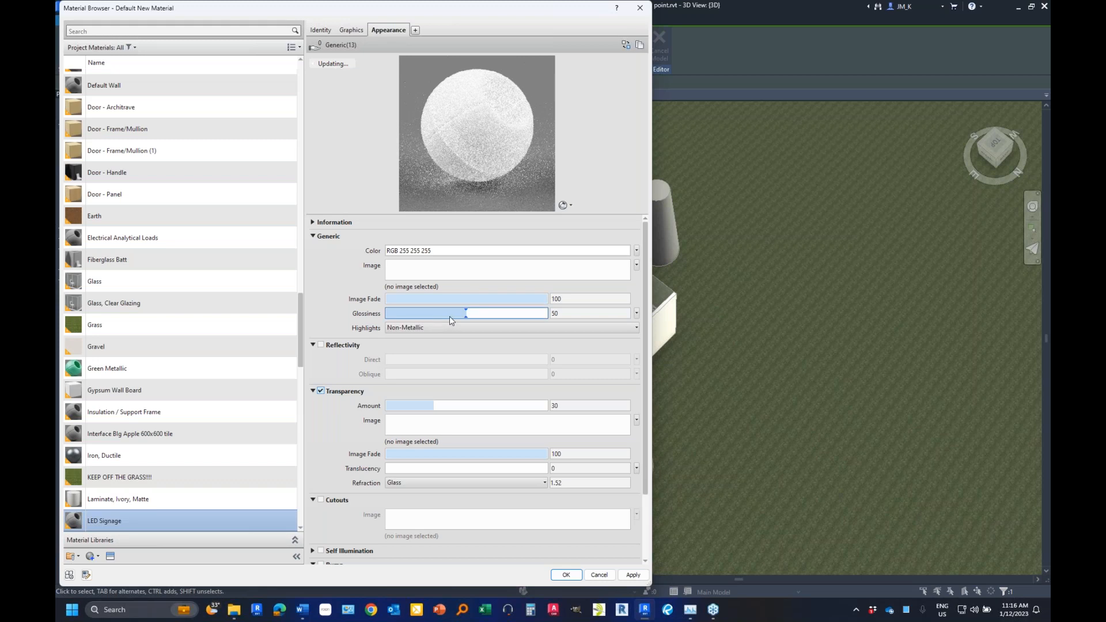
left_click(321, 390)
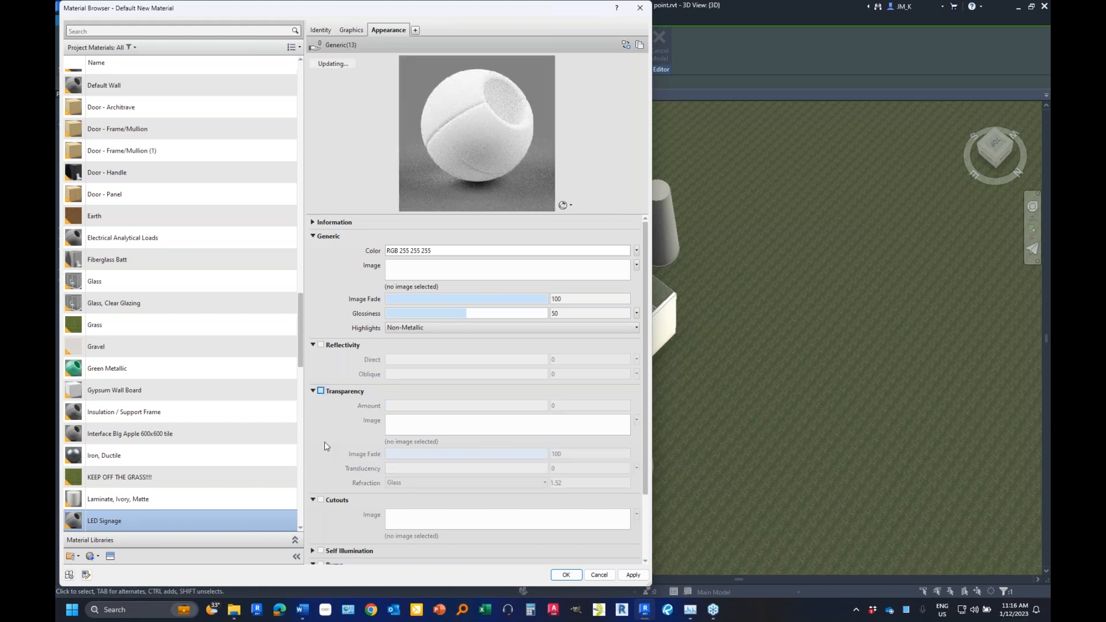
- Enable Self Illumination for the LED Signage material and set its luminance to CRT Television
scroll(326, 446, "down", 3)
left_click(320, 470)
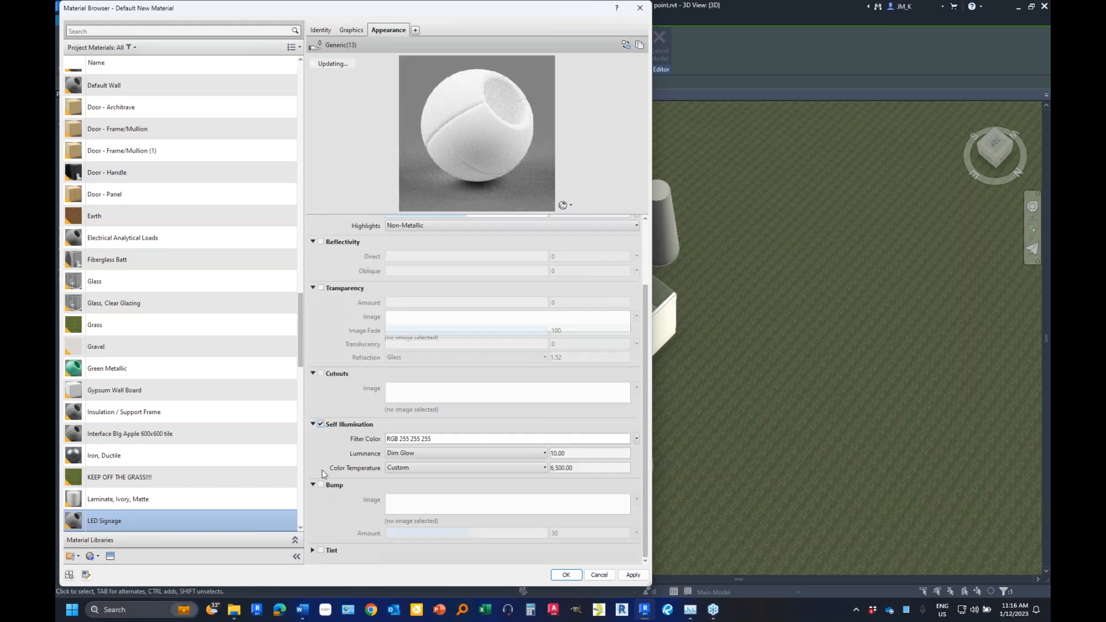
scroll(460, 357, "up", 3)
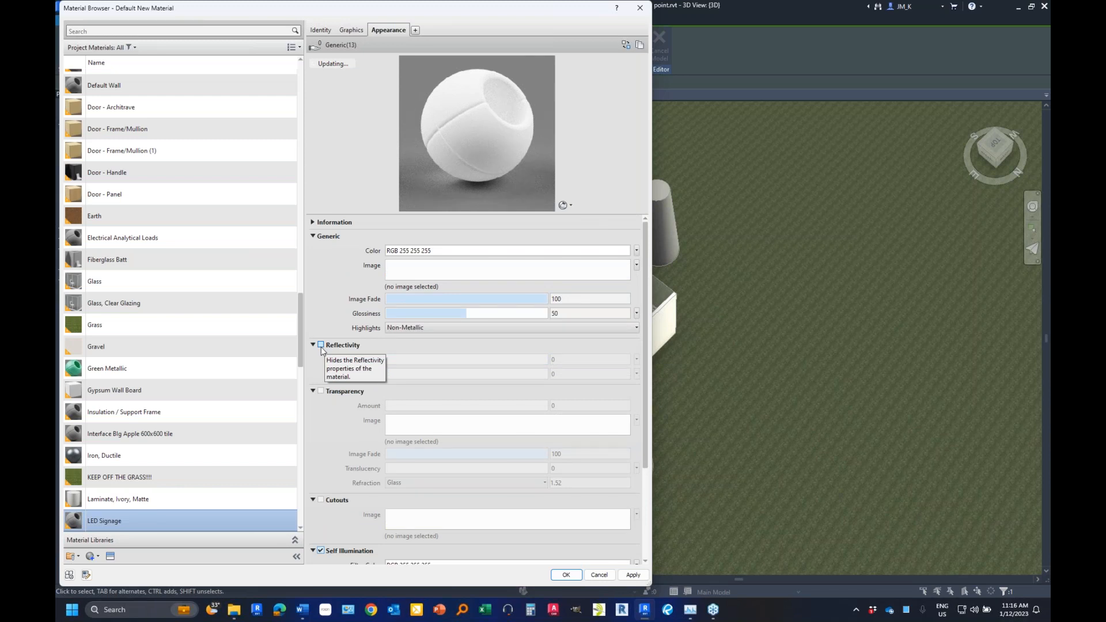
scroll(367, 431, "down", 3)
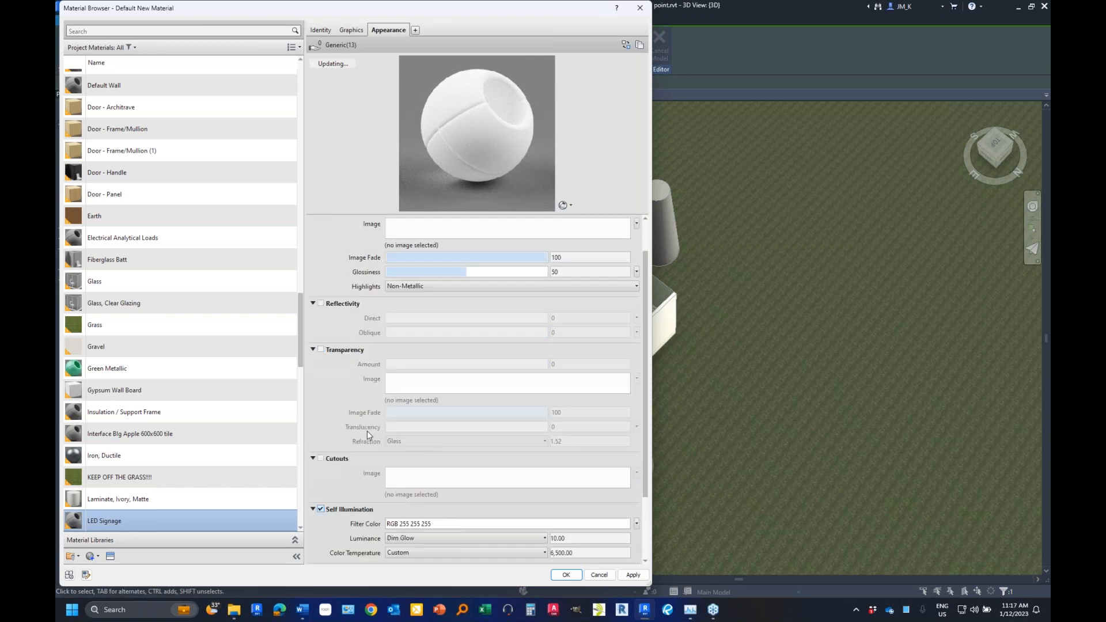
scroll(368, 431, "down", 2)
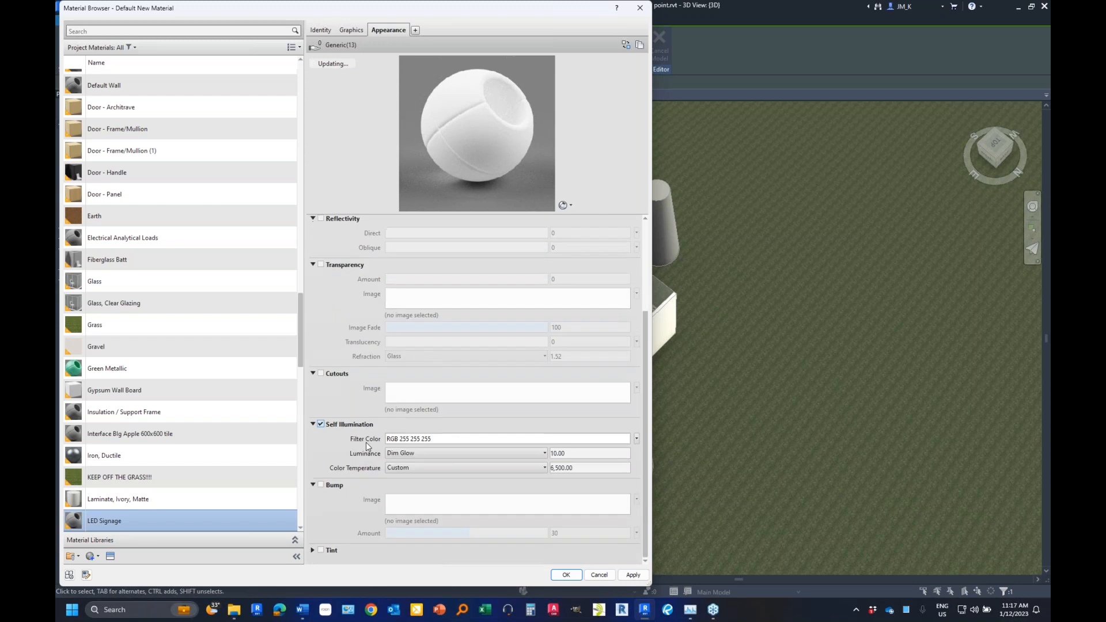
left_click(499, 455)
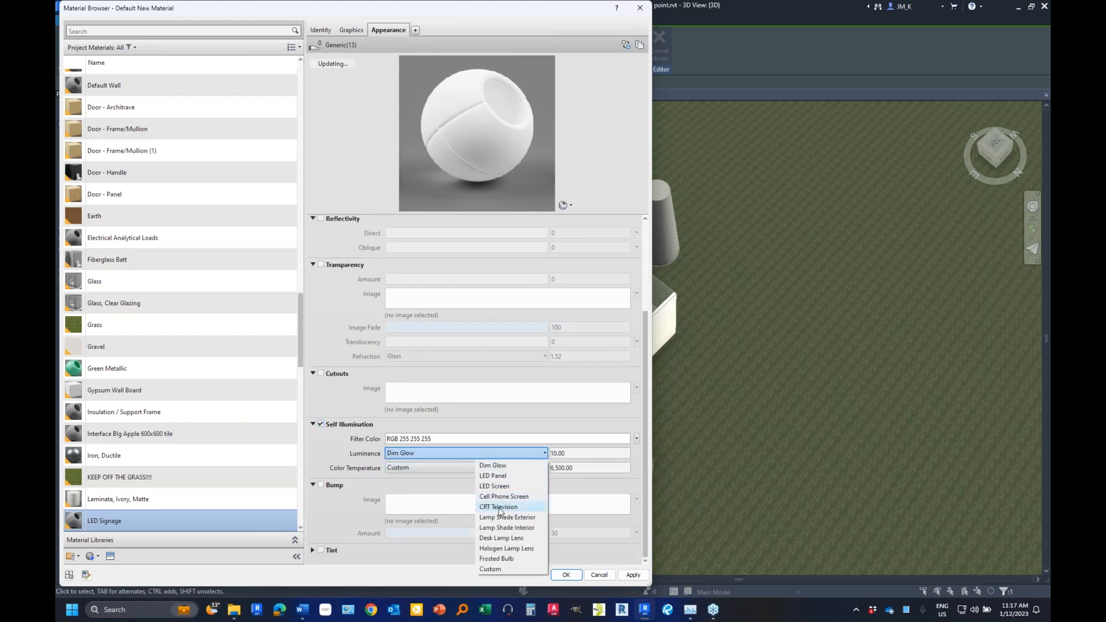
left_click(499, 513)
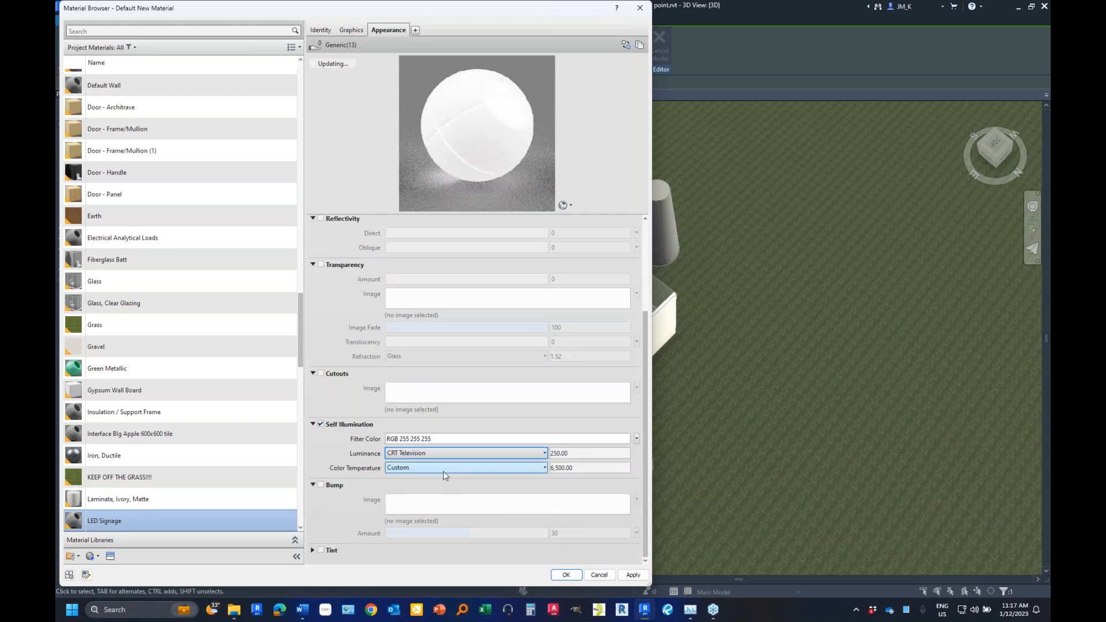
- Set the self illumination's custom colour temperature to 5500
left_click(602, 469)
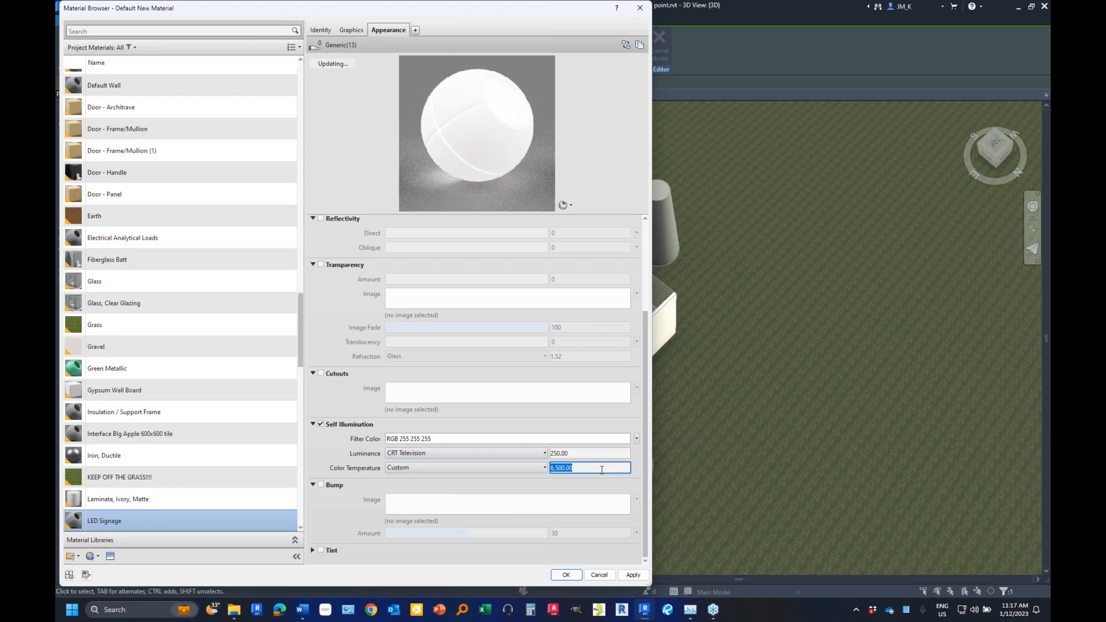
type("5500")
key("Return")
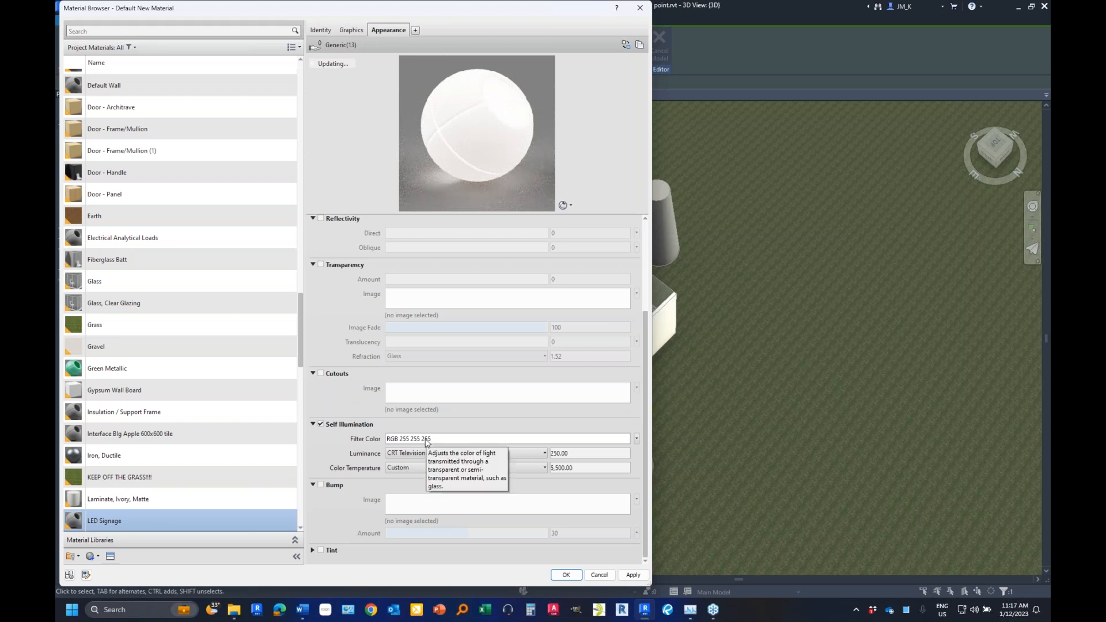
- Try a green self-illumination filter colour, RGB 0 255 128, and restore it to white
left_click(427, 440)
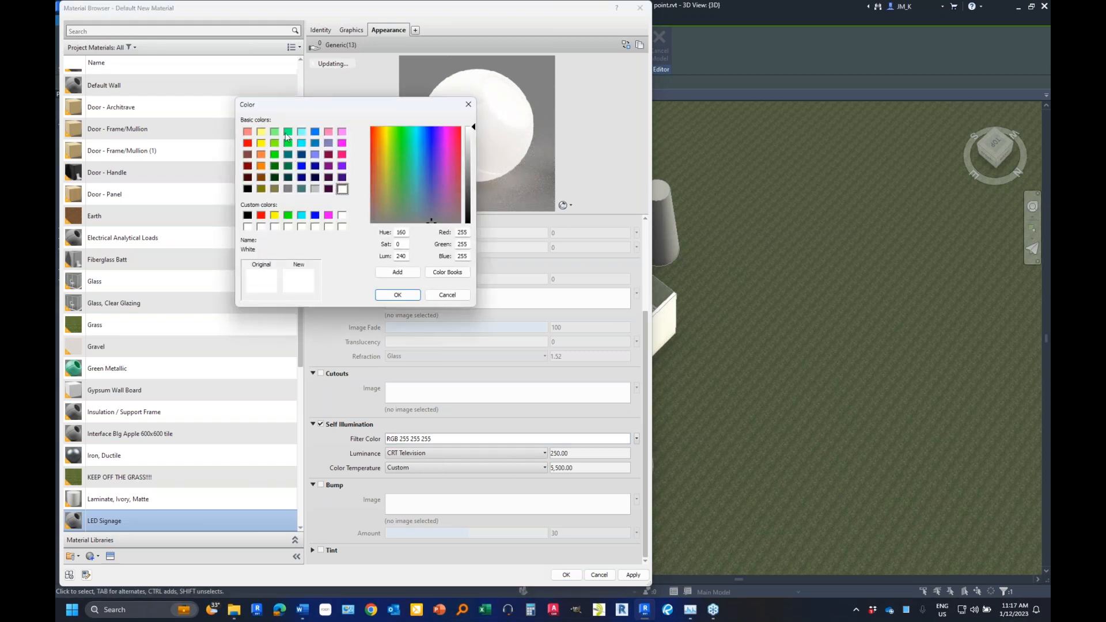
left_click(288, 132)
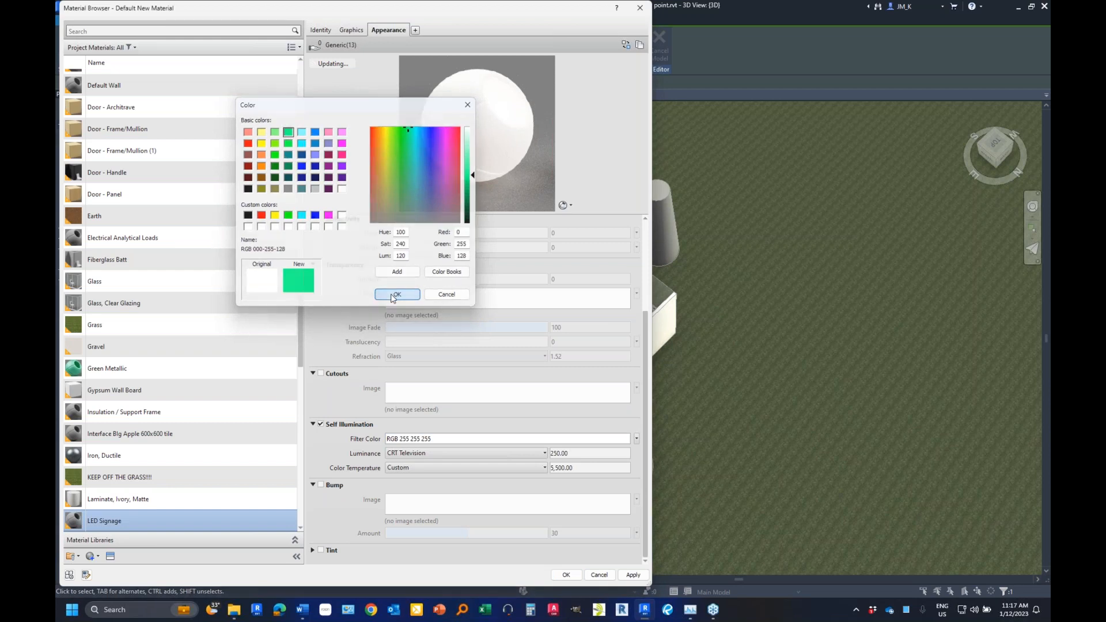
left_click(392, 296)
left_click(435, 439)
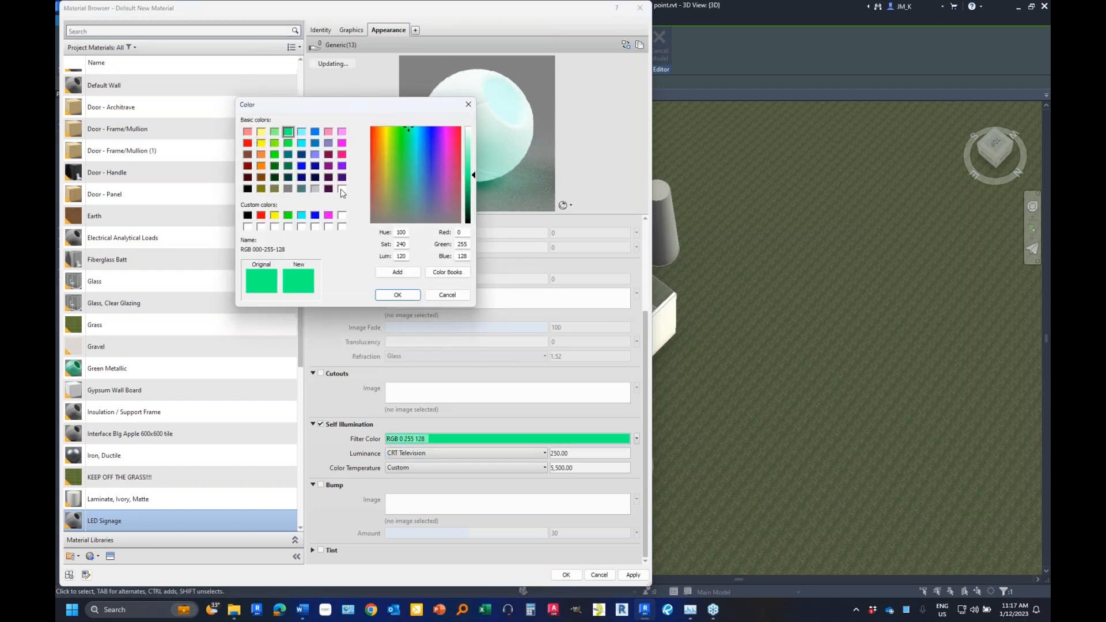
left_click(341, 189)
left_click(393, 296)
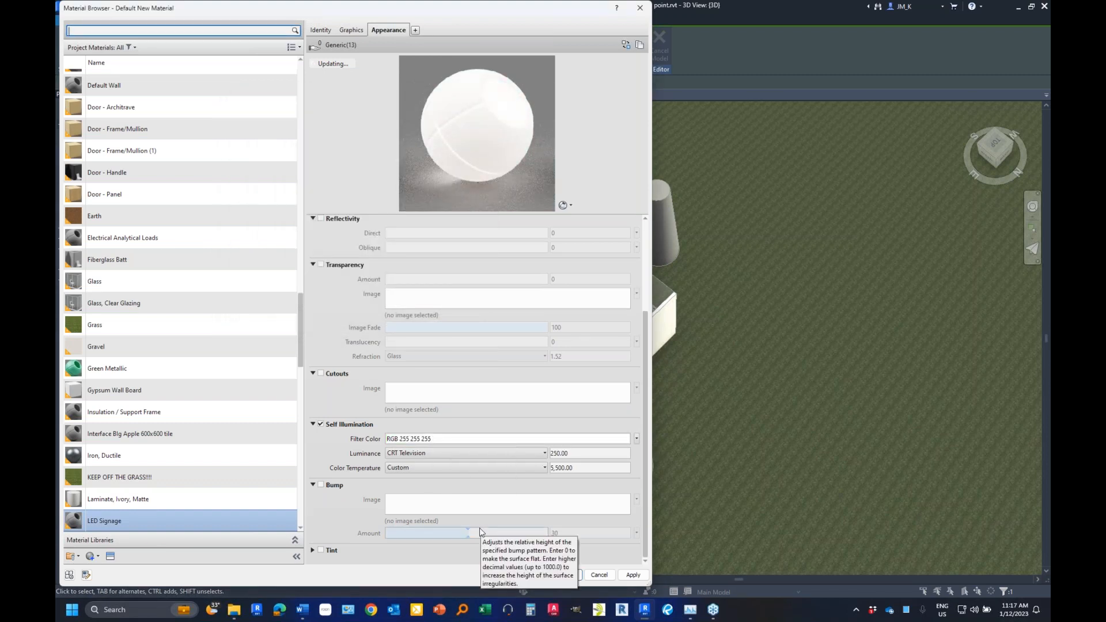
- Try Lamp Shade Exterior as the self-illumination luminance, and settle on the brighter Lamp Shade Interior preset
left_click(513, 456)
left_click(509, 512)
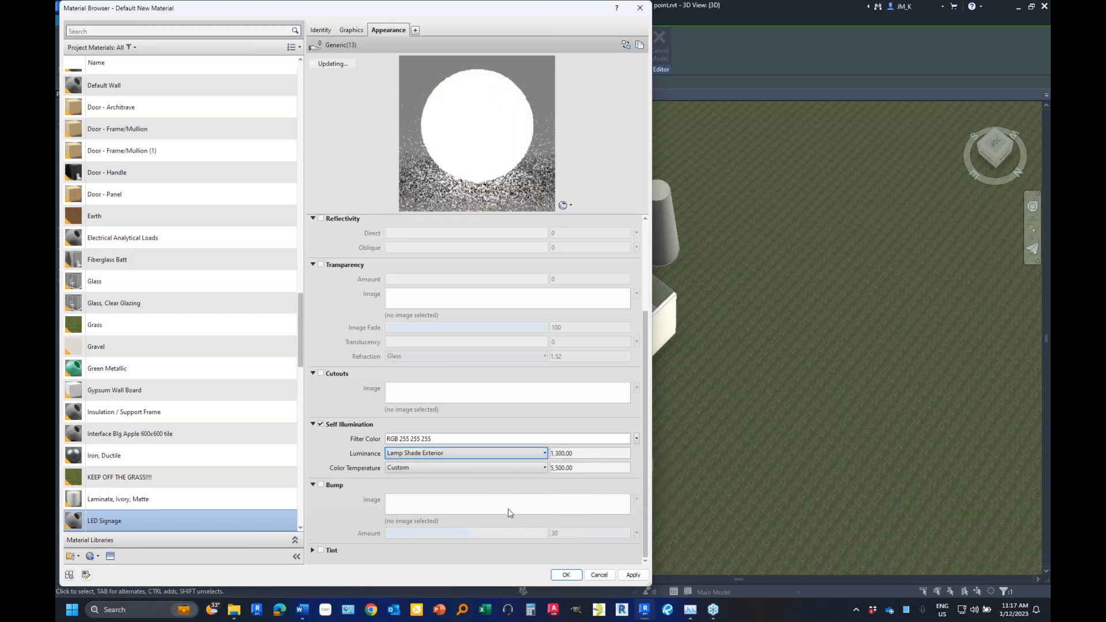
left_click(433, 454)
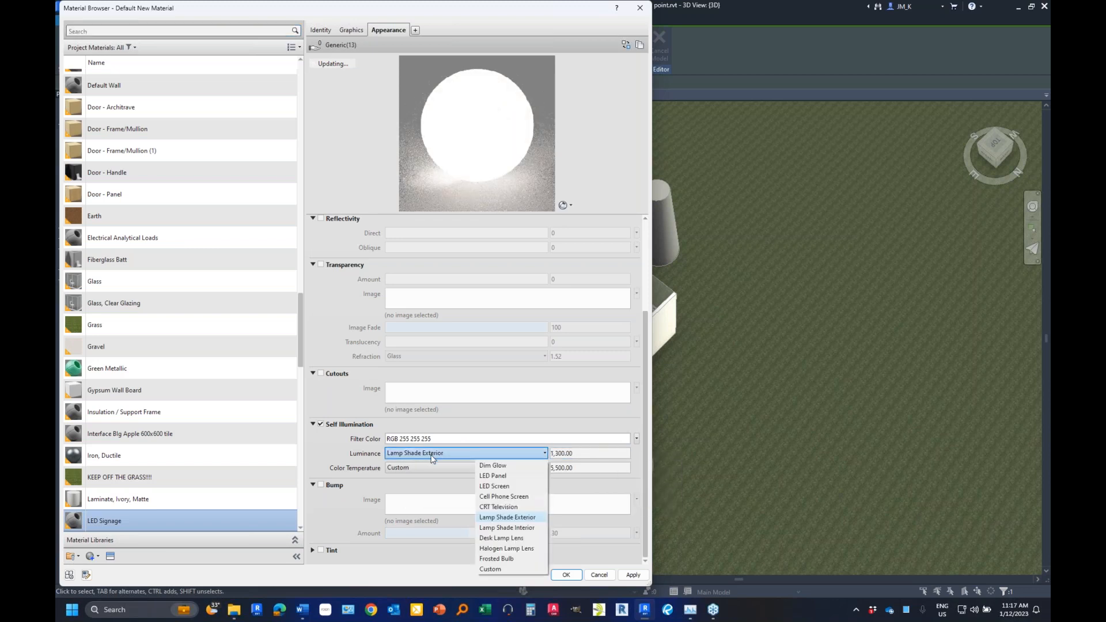
left_click(500, 528)
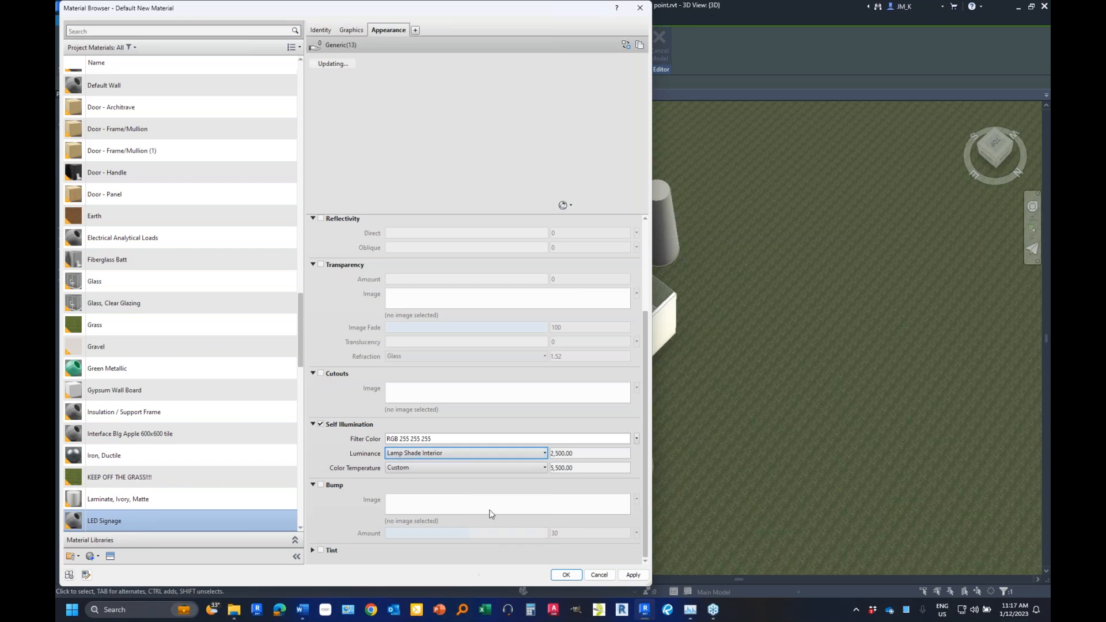
- Review the colour temperature presets, keep Custom, and apply and accept the LED Signage material for the tapered column
left_click(468, 471)
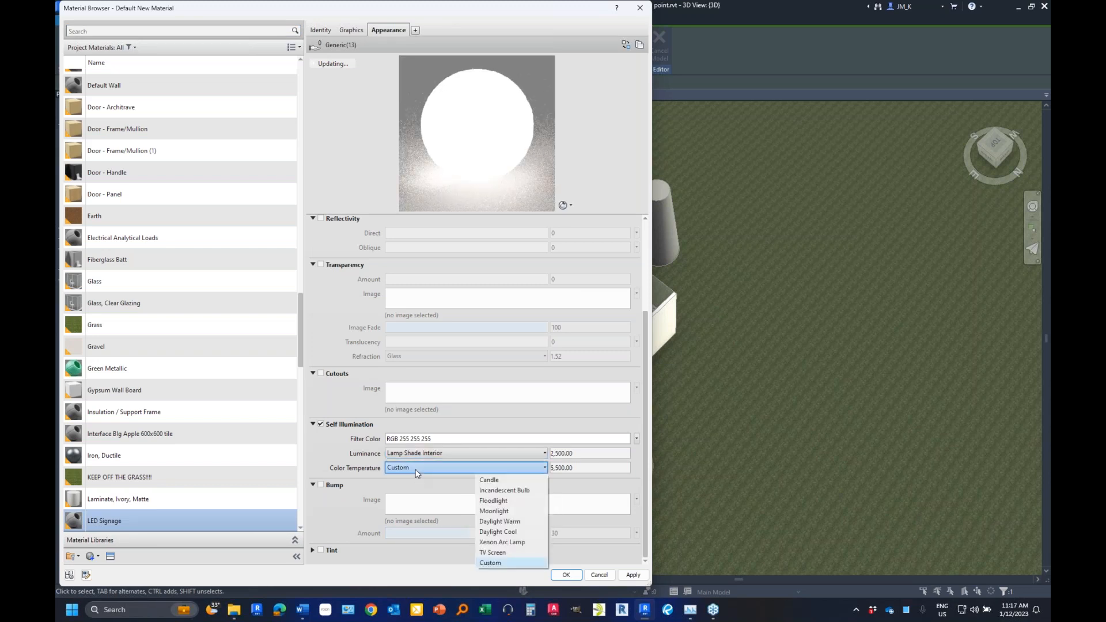
left_click(562, 467)
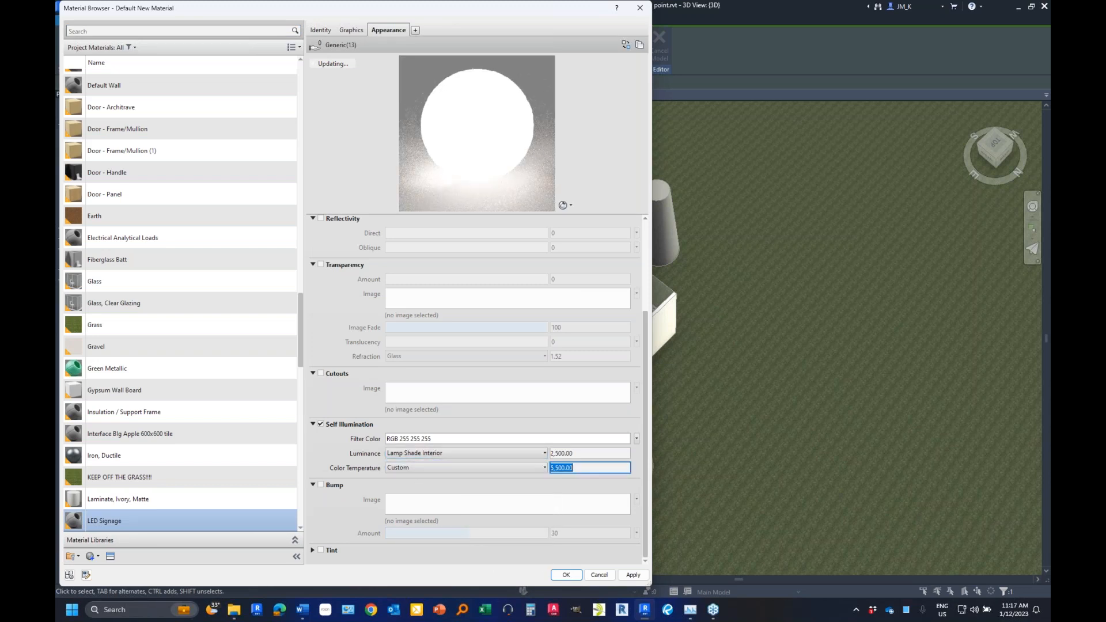
left_click(633, 575)
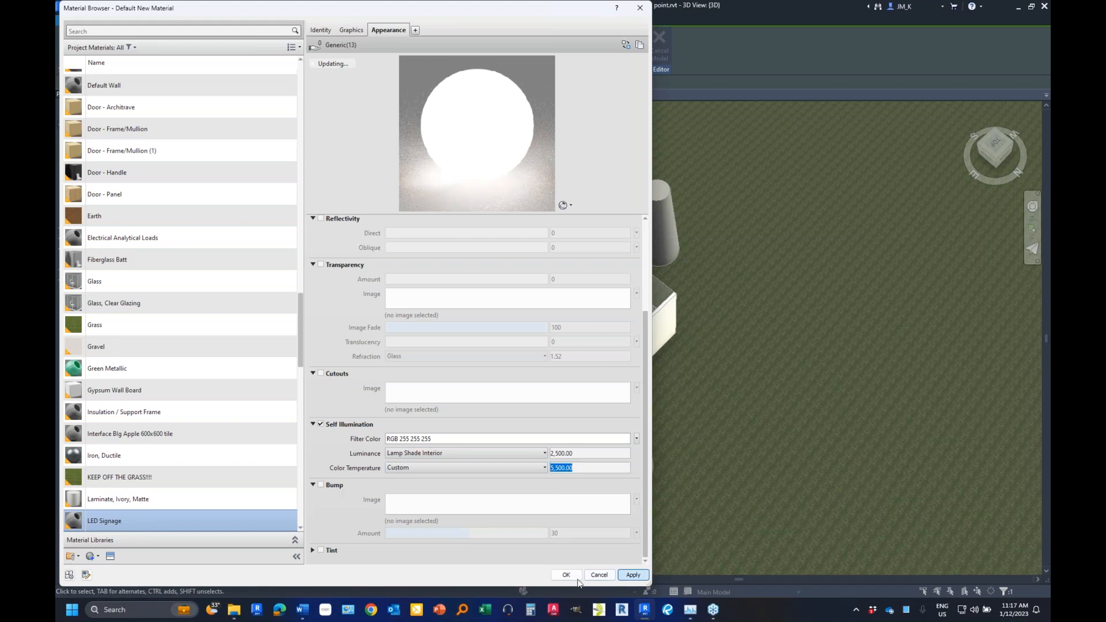
left_click(577, 579)
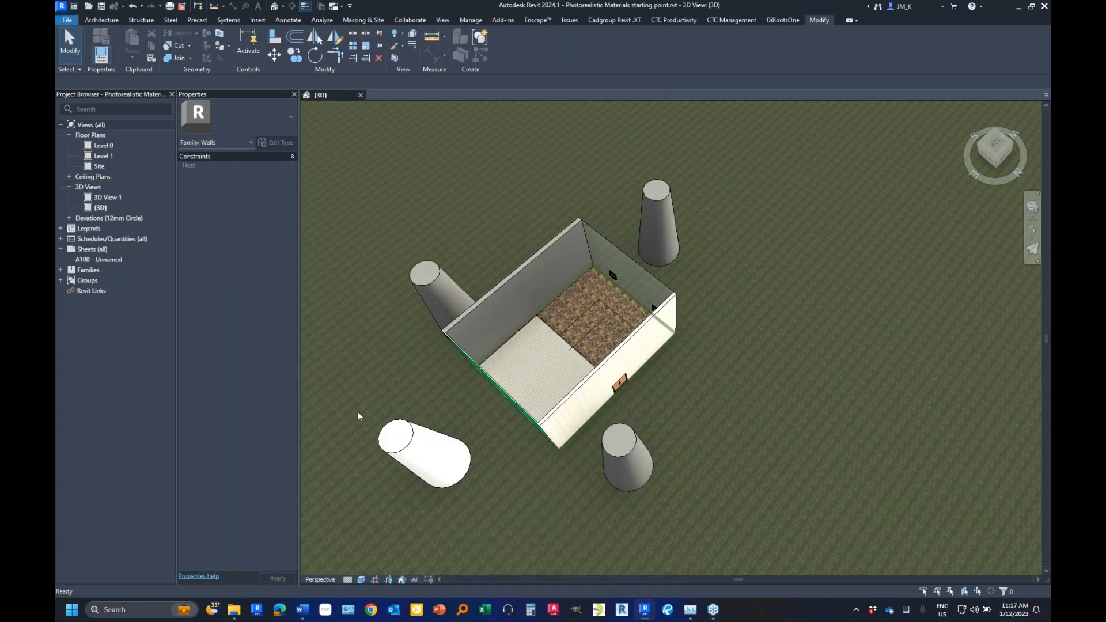
- Frame the room and the white LED signage column in the 3D view and launch the Enscape rendering
scroll(396, 480, "up", 3)
middle_click_drag(396, 480, 638, 330)
middle_click_drag(804, 226, 588, 359)
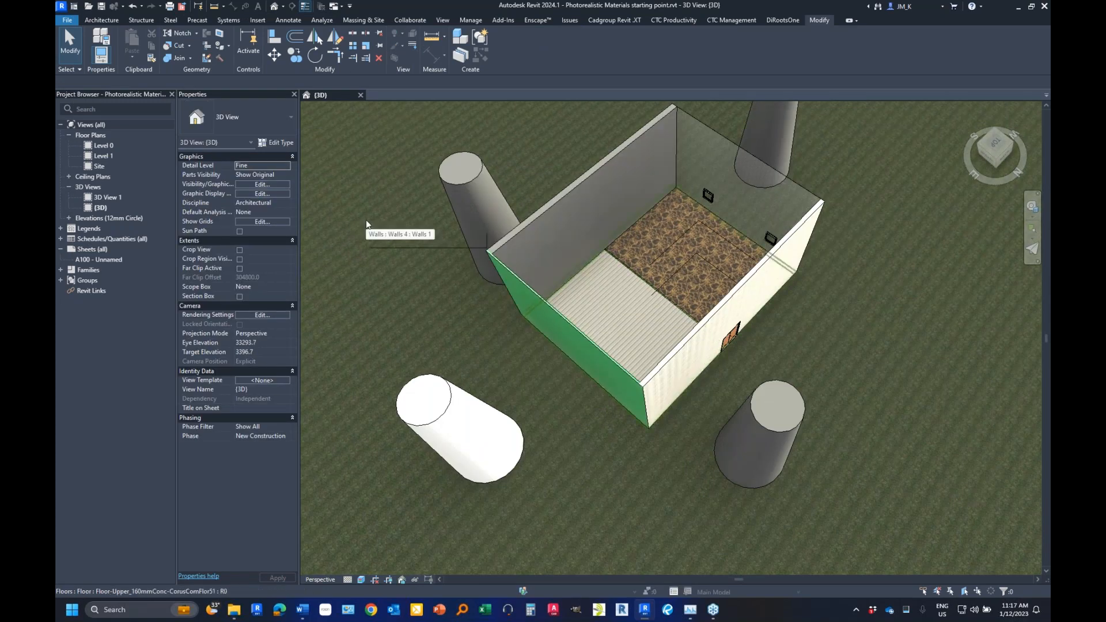
left_click(536, 20)
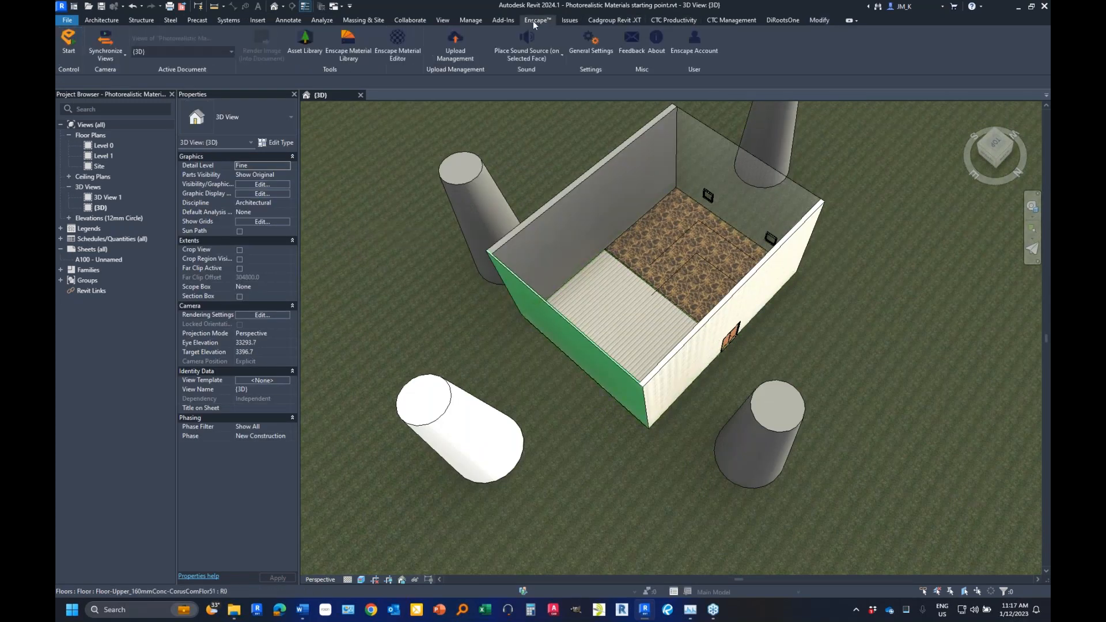
left_click(67, 46)
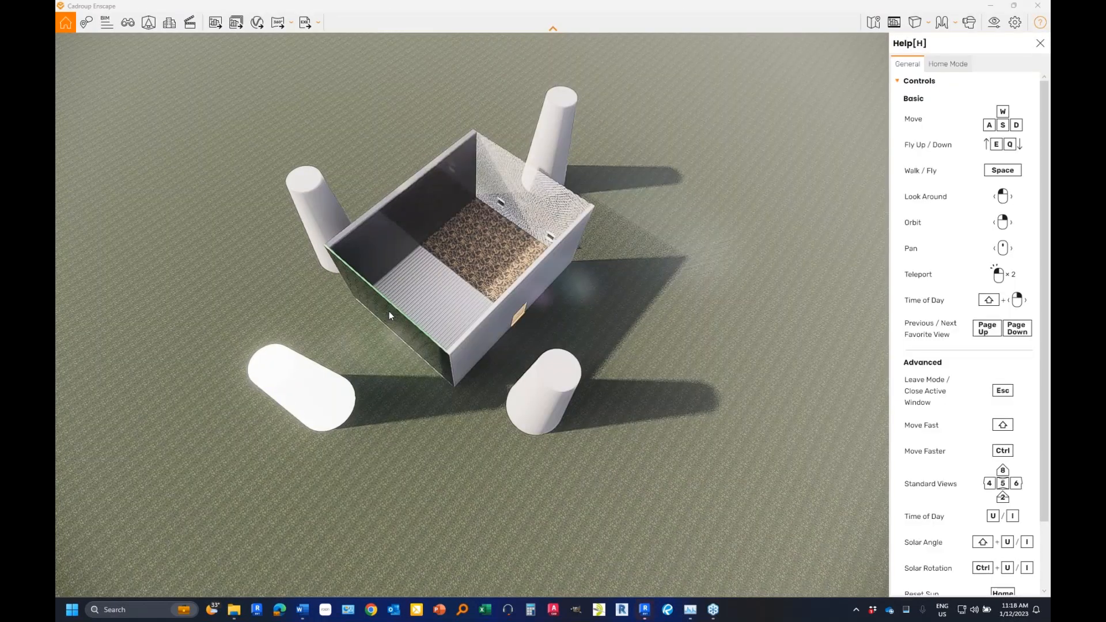
- Examine the self-illuminated column, the green wall and the grass material close up in the Enscape rendering
scroll(443, 232, "up", 3)
scroll(444, 231, "up", 2)
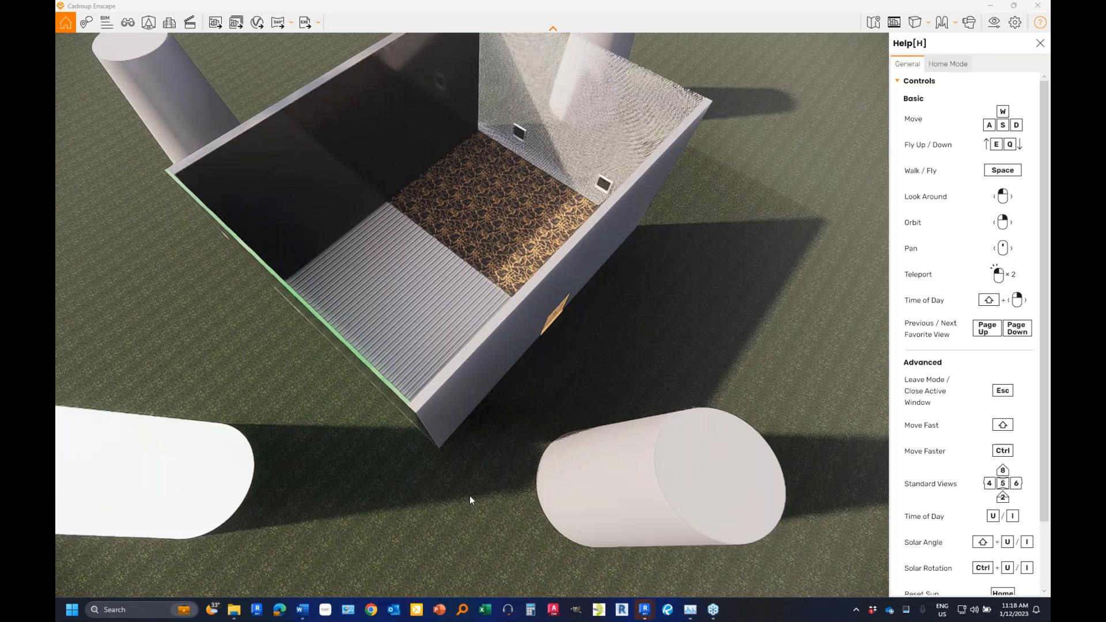
scroll(470, 500, "up", 3)
middle_click_drag(470, 500, 460, 491)
middle_click_drag(346, 425, 438, 369)
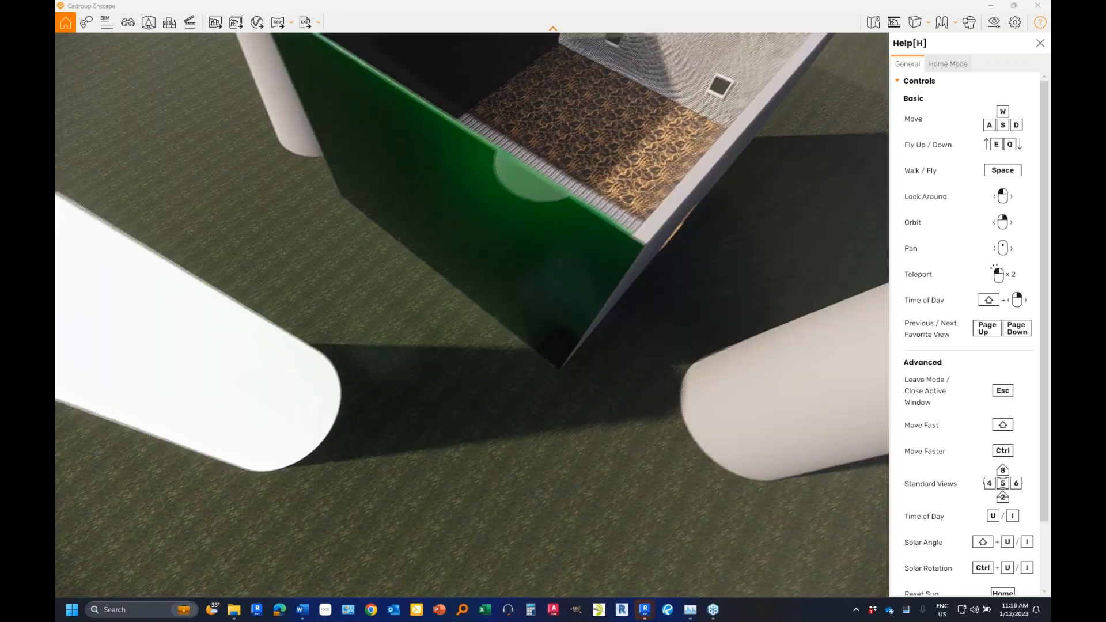
middle_click_drag(377, 539, 412, 514)
scroll(412, 400, "up", 5)
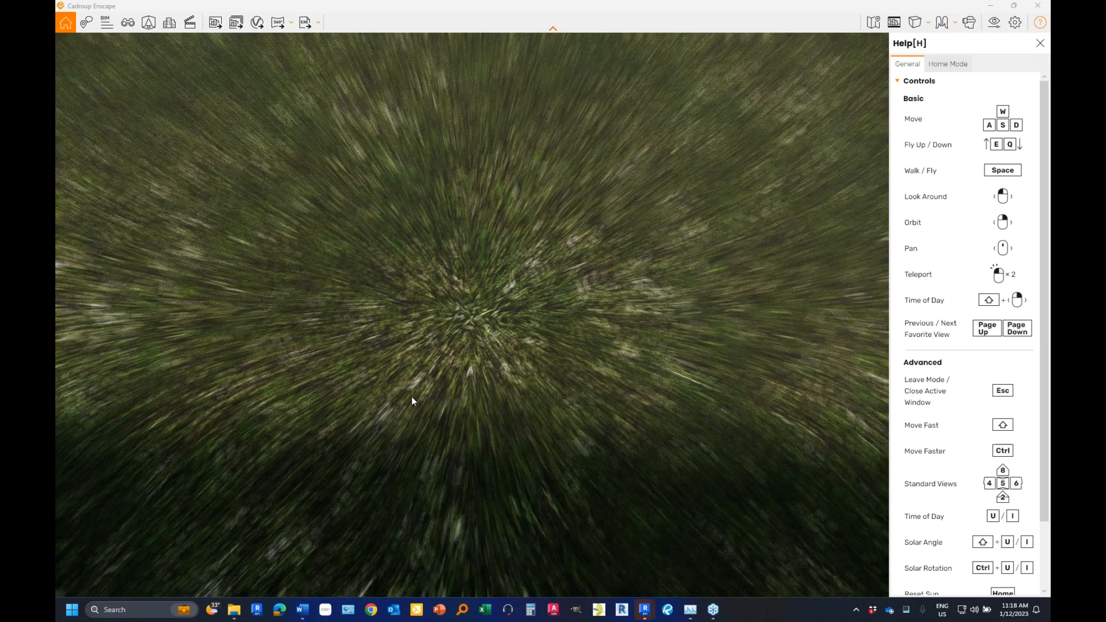
scroll(411, 400, "down", 3)
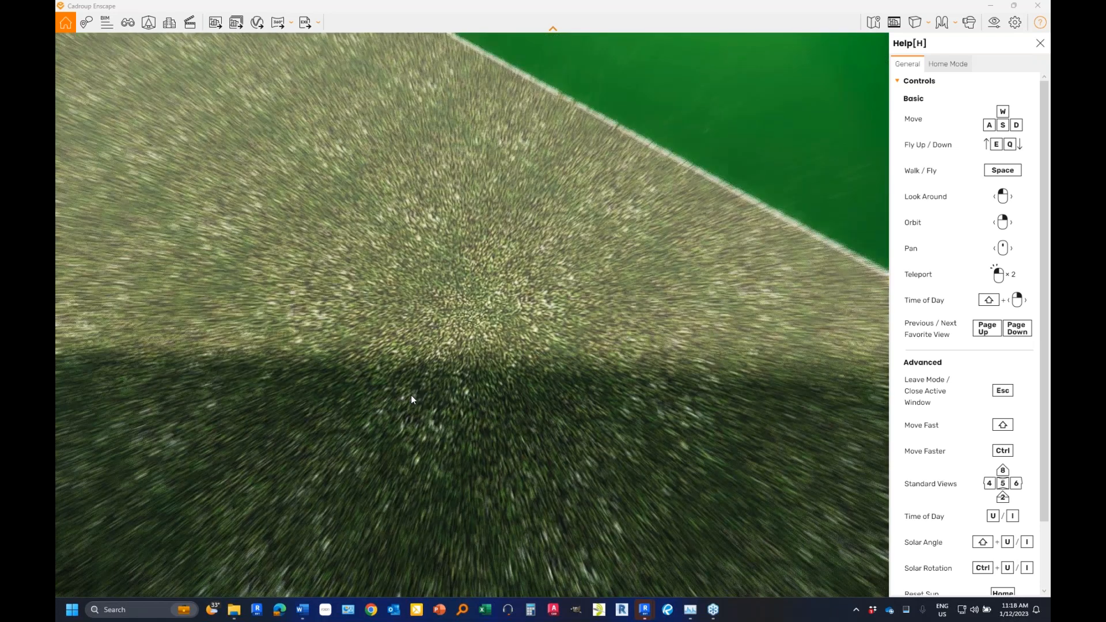
scroll(411, 399, "up", 3)
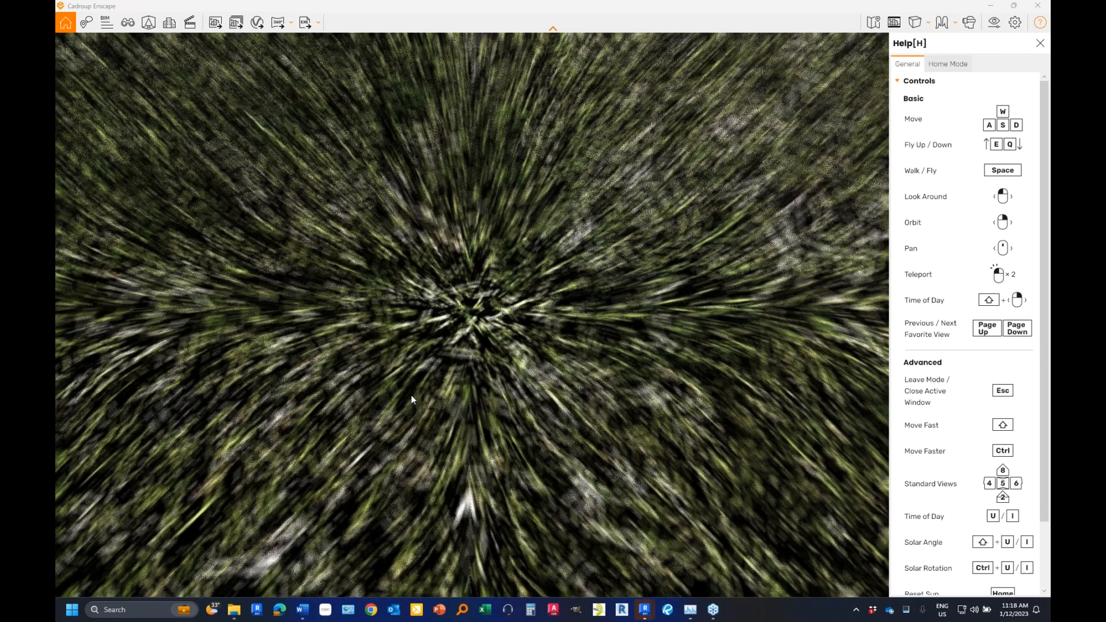
scroll(410, 395, "down", 3)
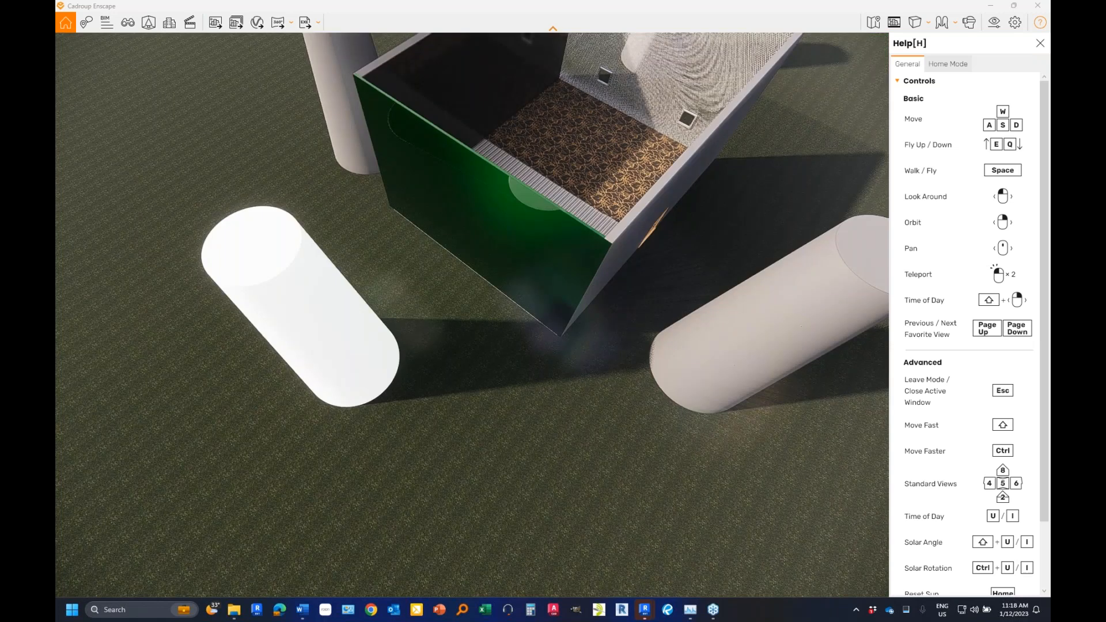
middle_click_drag(451, 389, 401, 408)
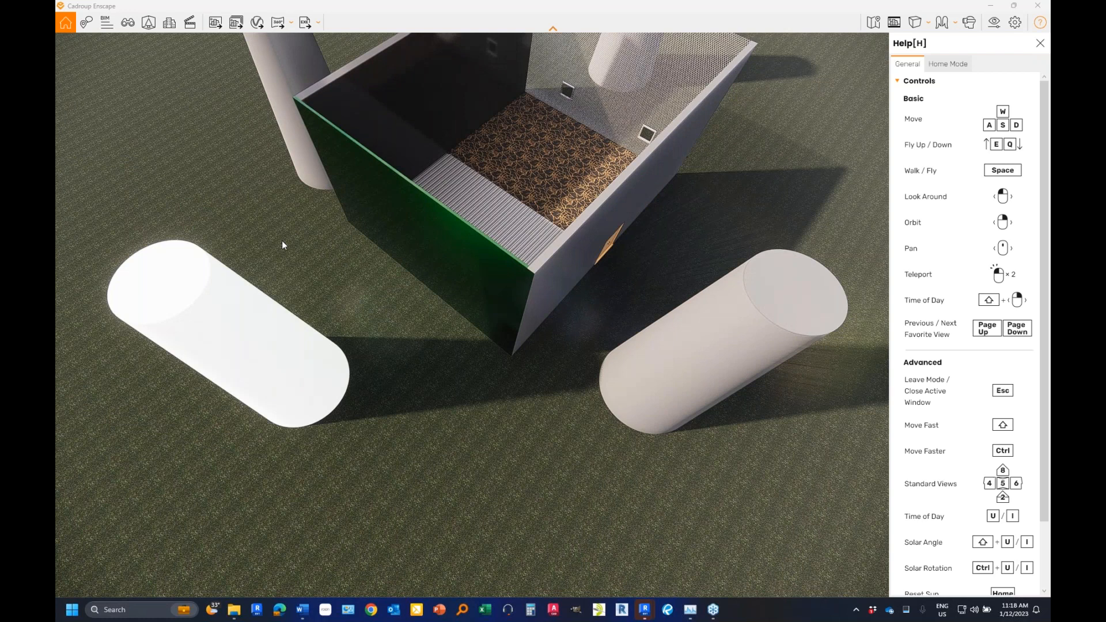
- Shift the rendering's time of day back to 04:57, inspect the glowing column and its wall reflection, and close Enscape
key("u")
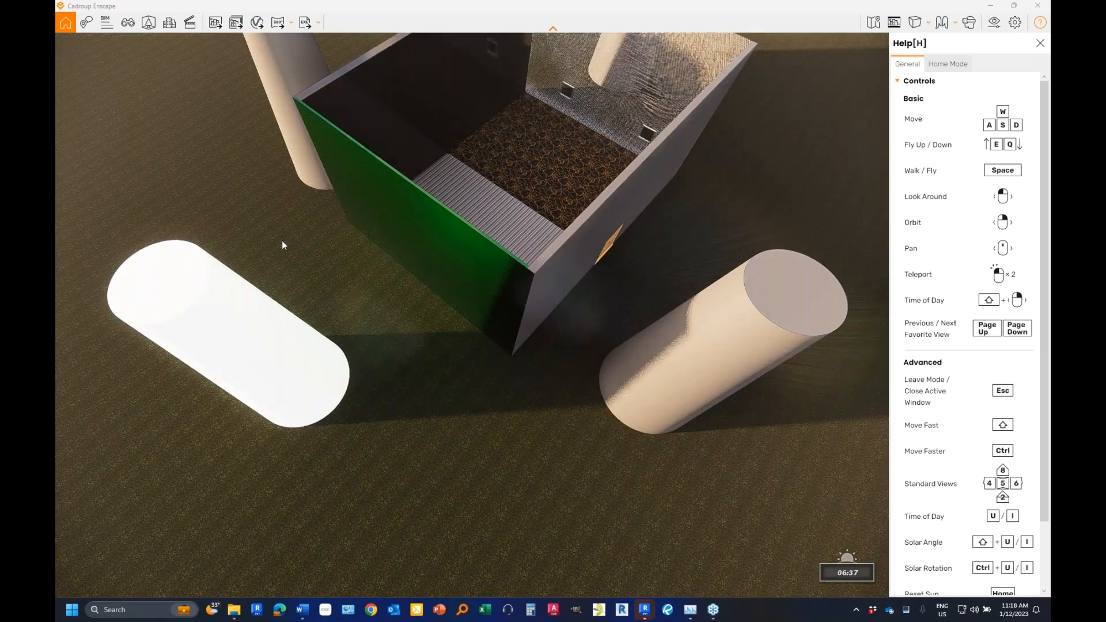
key("u")
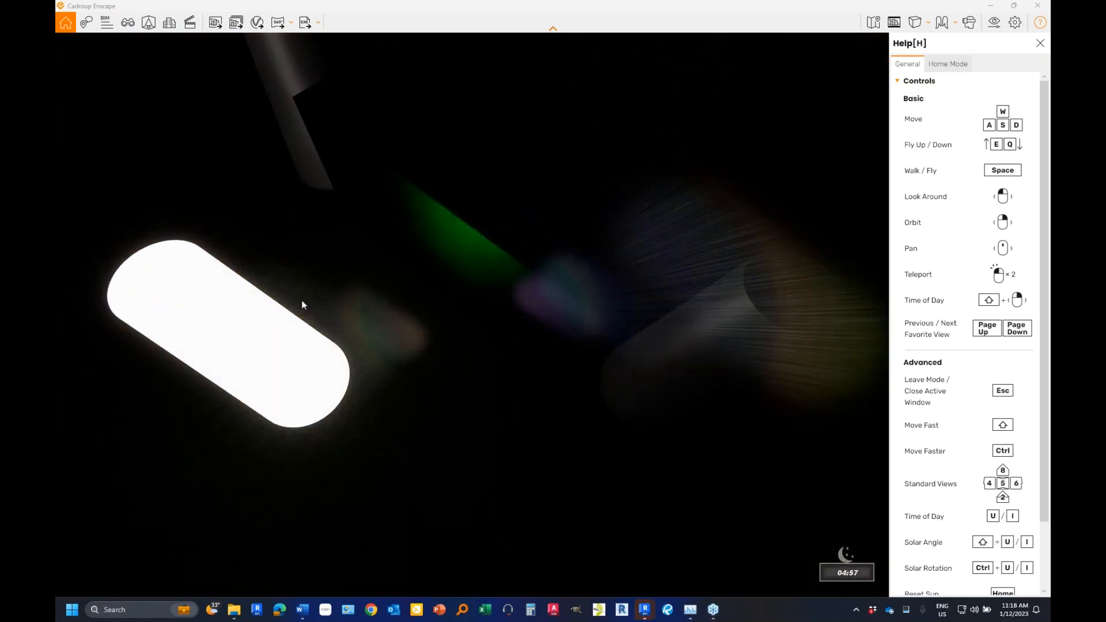
middle_click_drag(333, 319, 356, 302)
right_click_drag(356, 302, 539, 271)
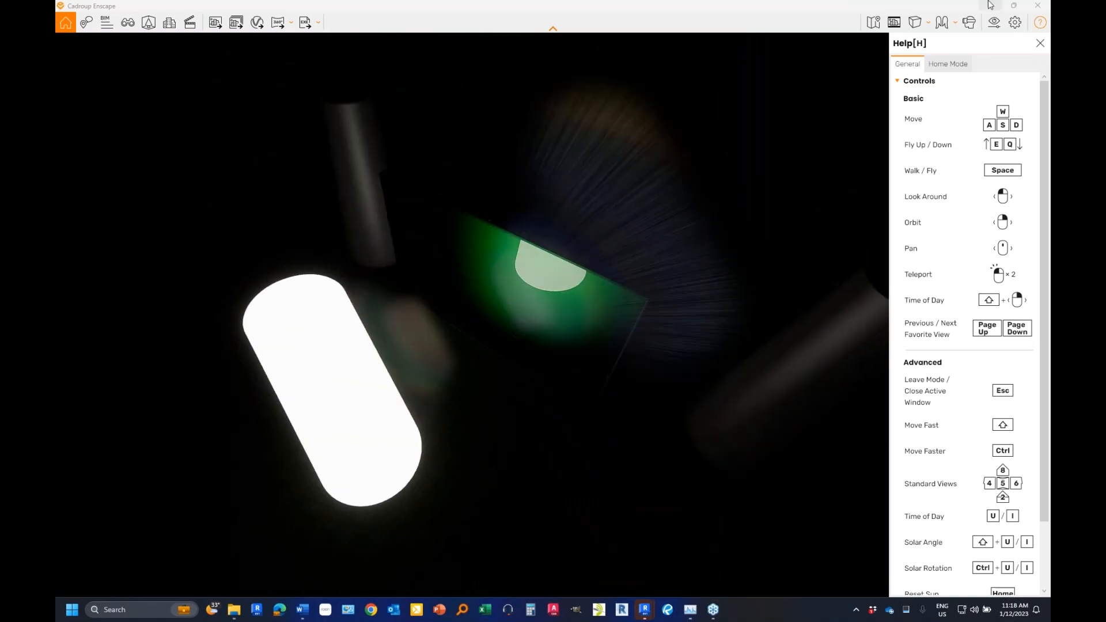
left_click(1039, 7)
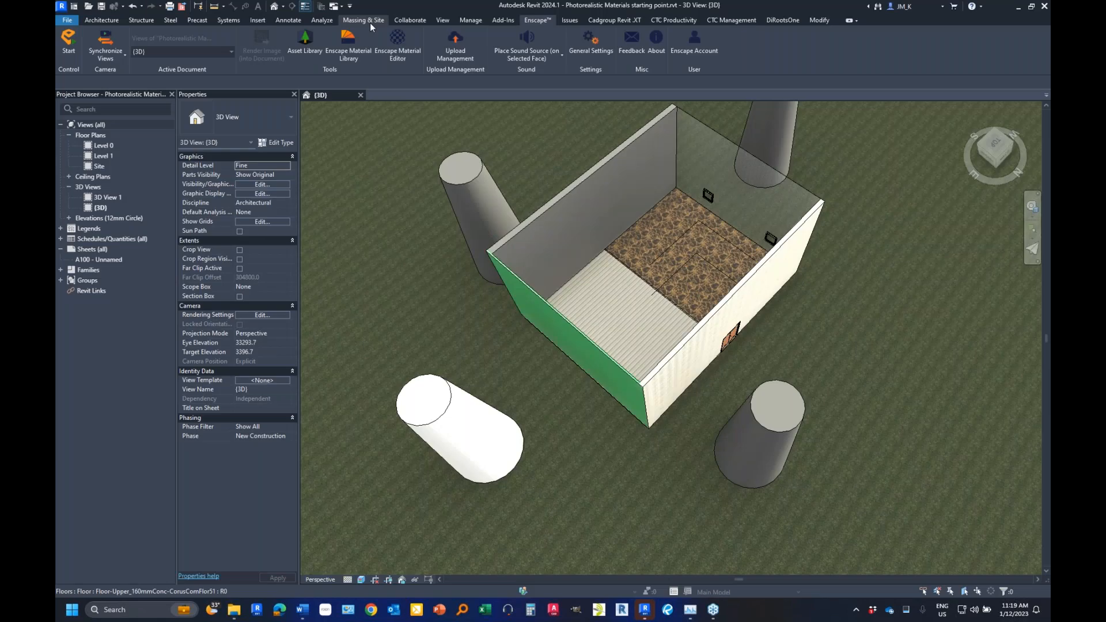
- Open the Level 0 floor plan and place a camera outside the room's north-east corner, looking south-west across it
left_click(445, 23)
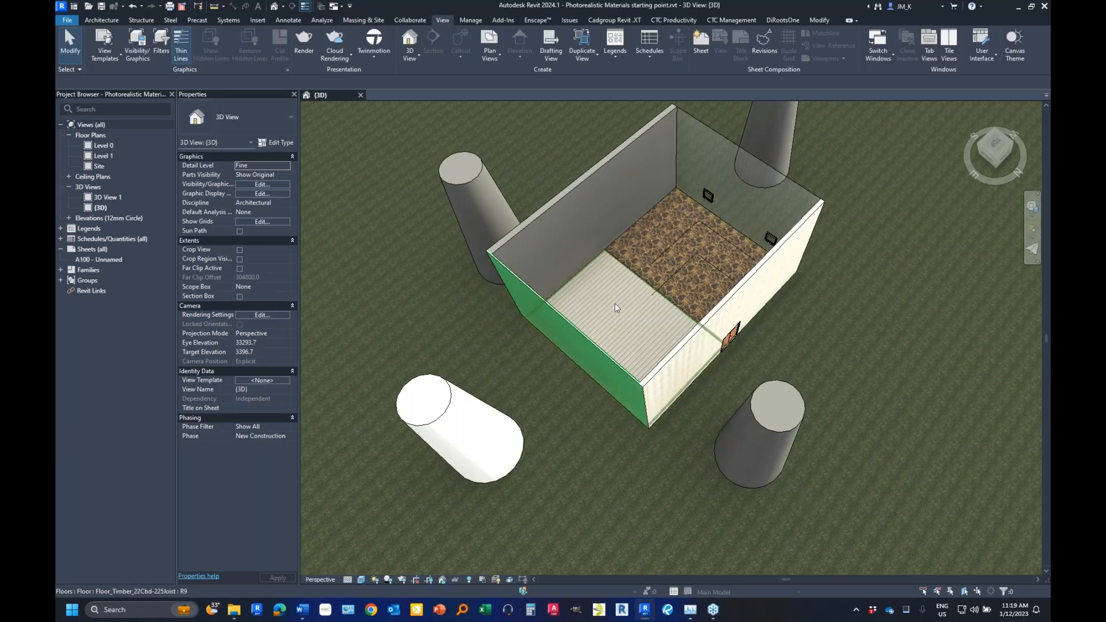
scroll(562, 361, "up", 5)
scroll(562, 361, "down", 5)
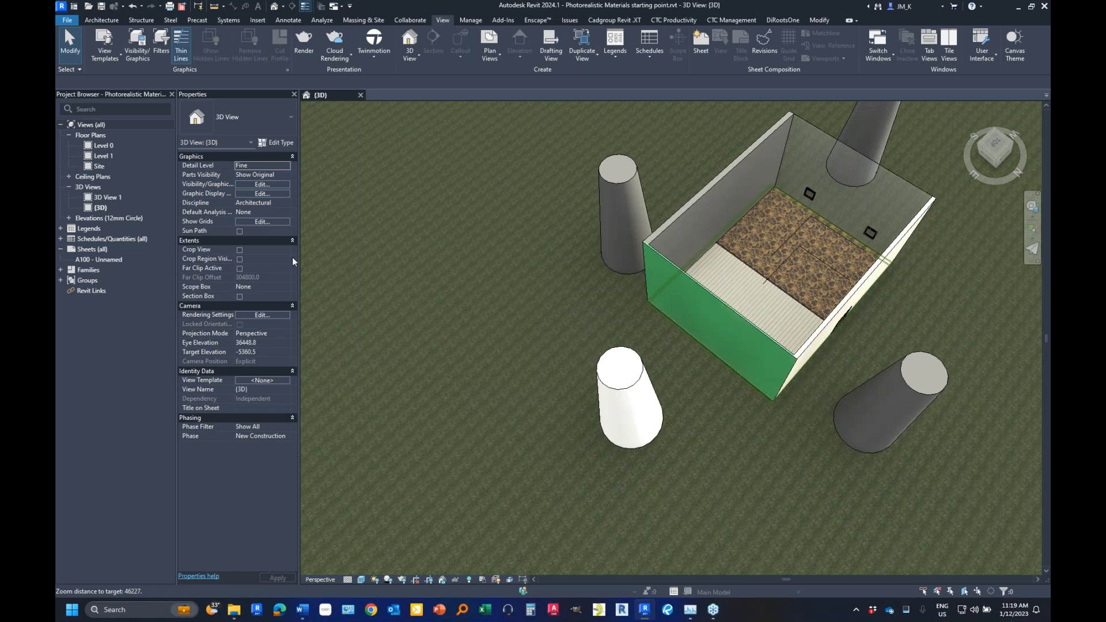
double_click(104, 145)
left_click(284, 7)
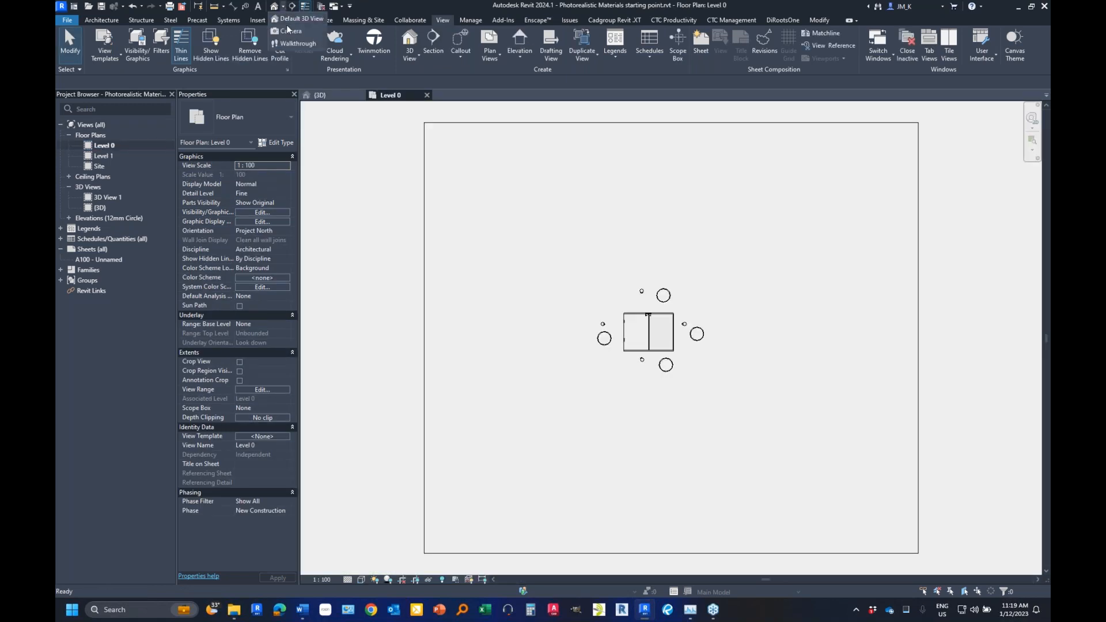
left_click(302, 33)
scroll(600, 323, "up", 5)
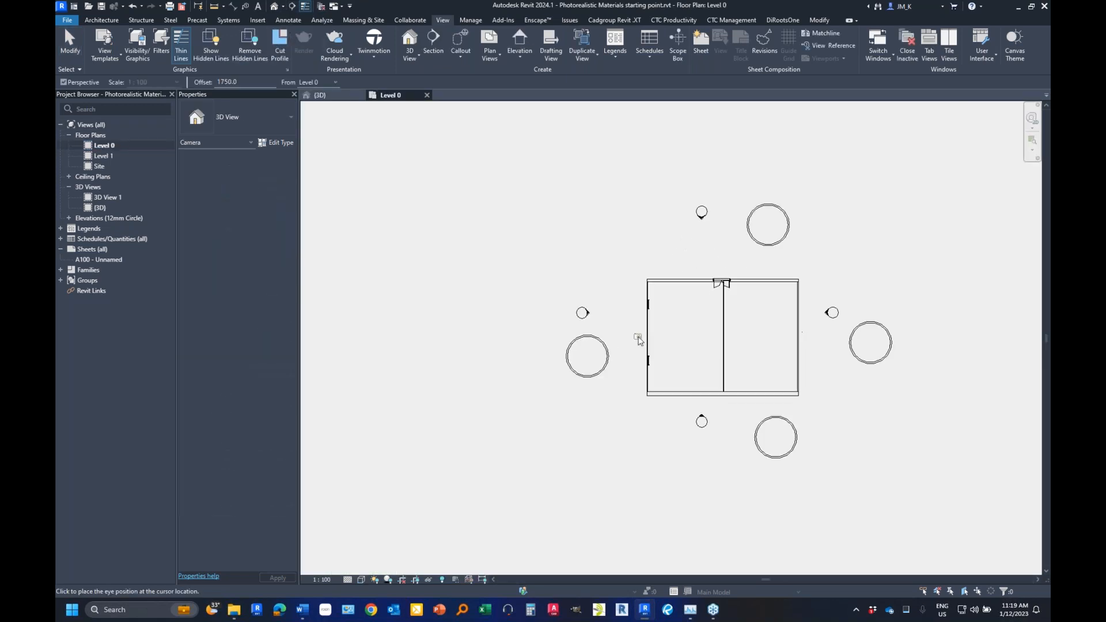
left_click(827, 281)
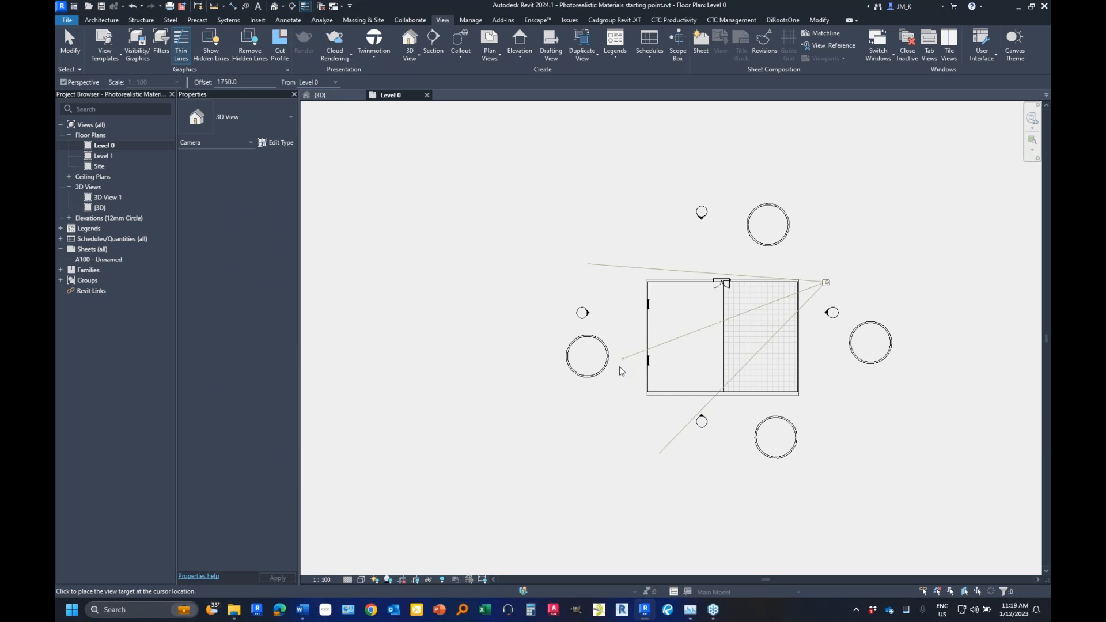
left_click(541, 405)
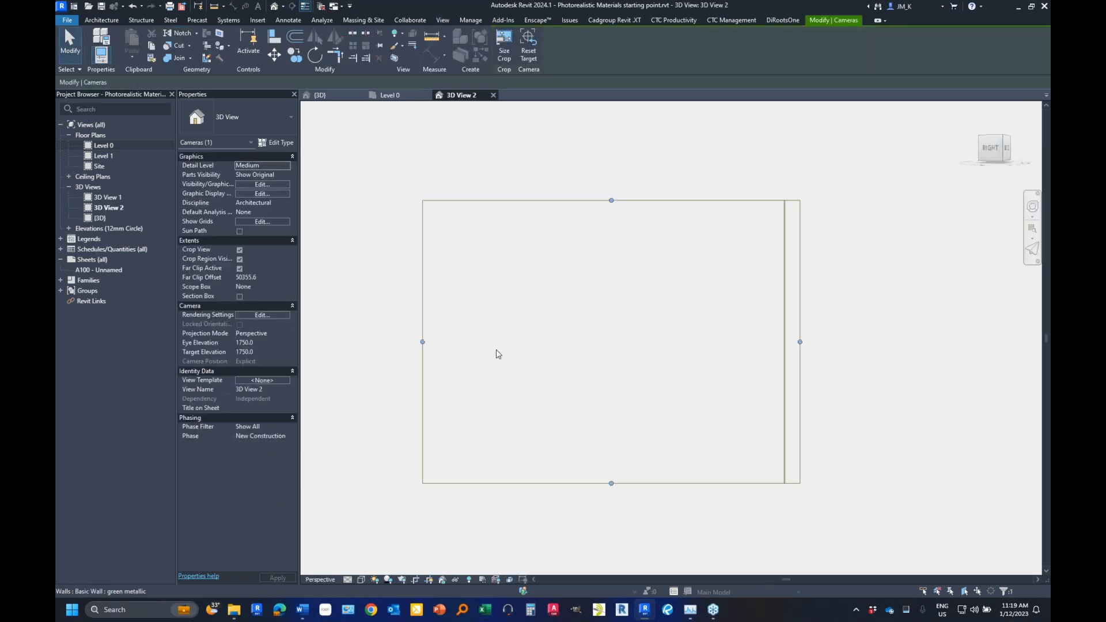
- Display the new camera view in the Realistic visual style, and close the view
left_click(375, 580)
left_click(383, 560)
scroll(555, 376, "down", 1)
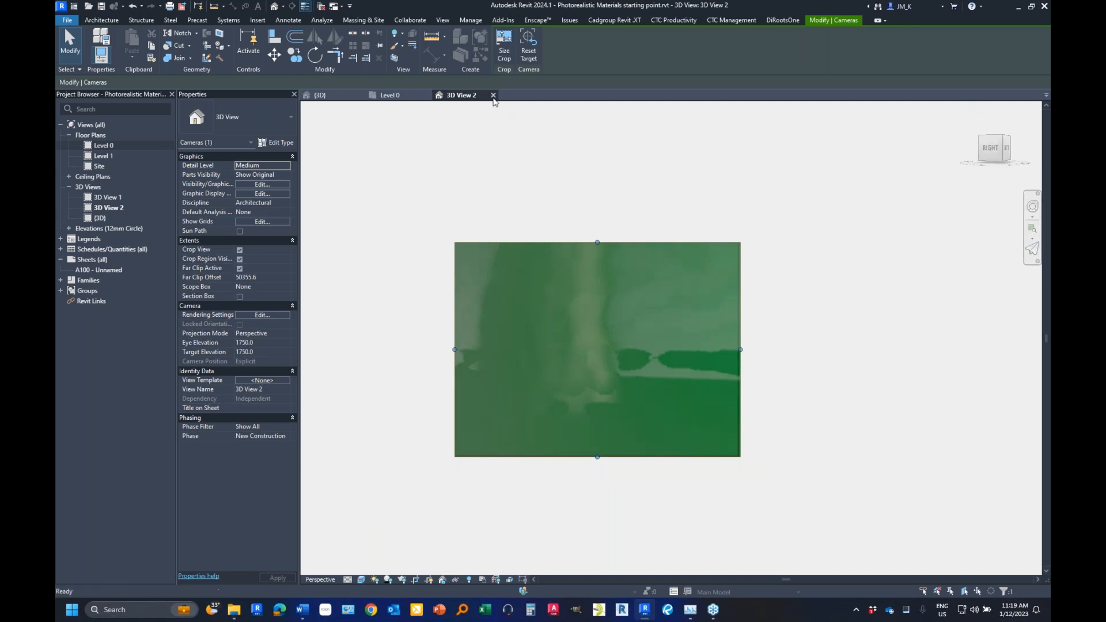
left_click(494, 95)
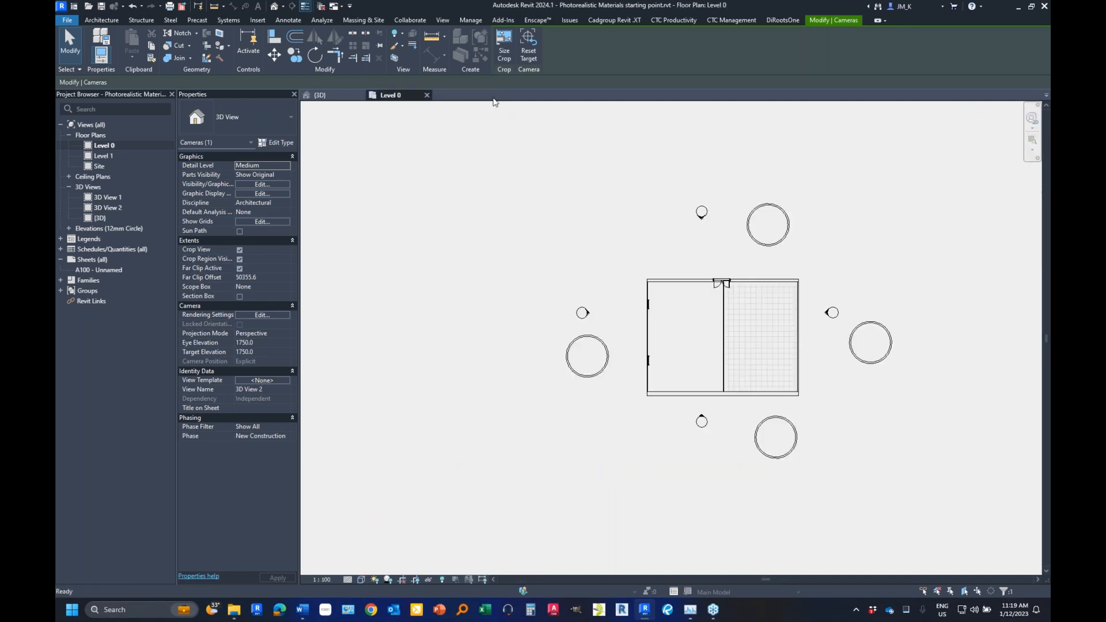
- Place another camera inside the room's north-west corner aimed at the south-east corner, and set its view to Realistic
left_click(283, 6)
left_click(282, 32)
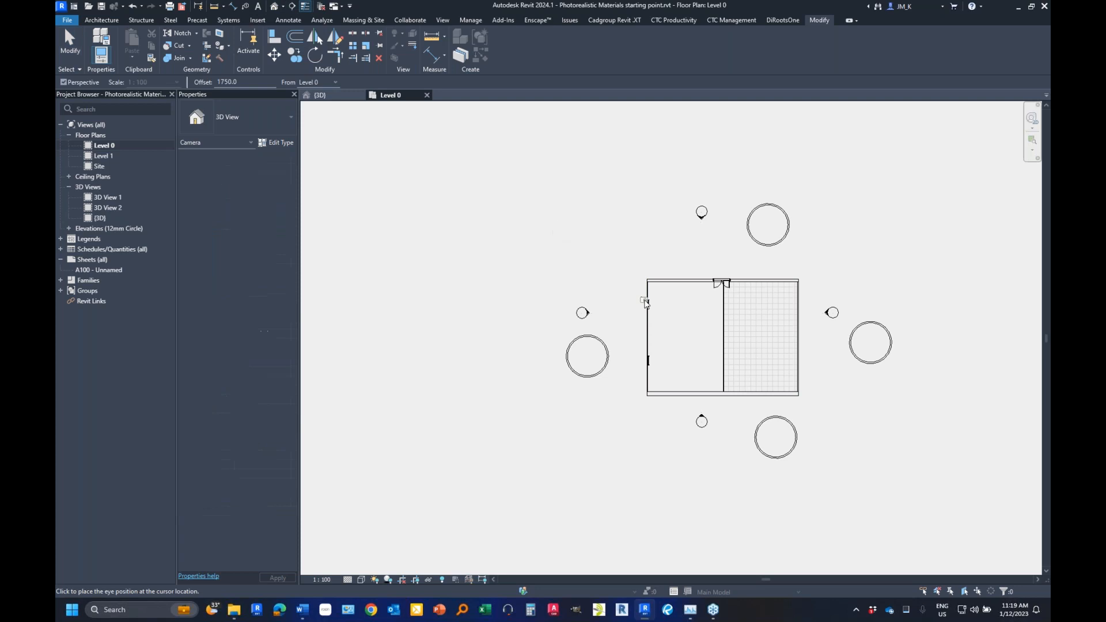
left_click(659, 294)
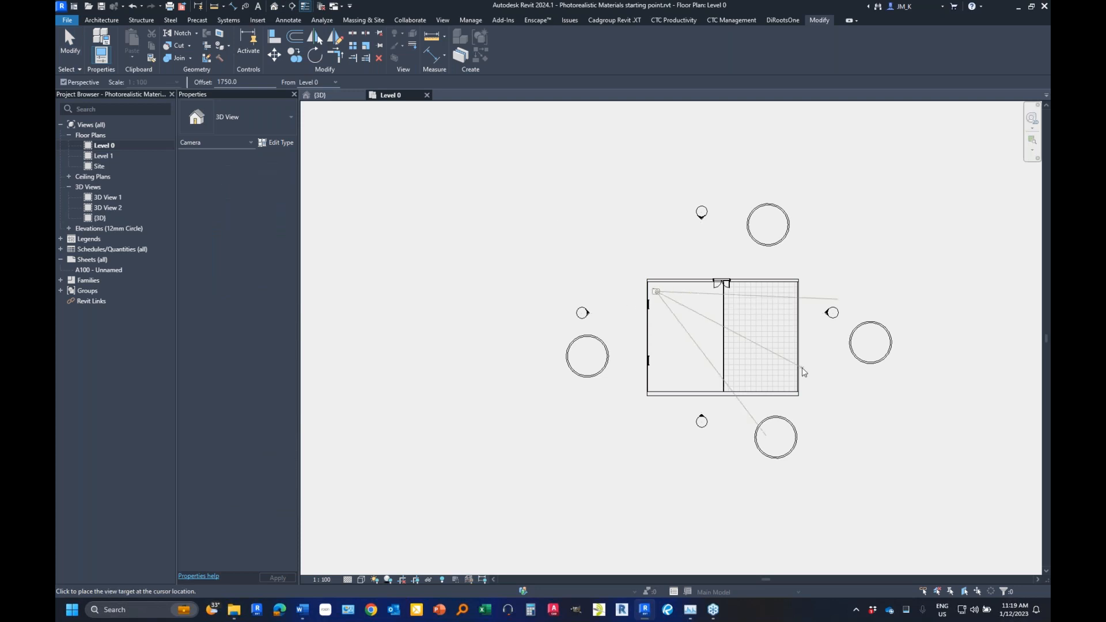
left_click(827, 388)
scroll(553, 323, "down", 2)
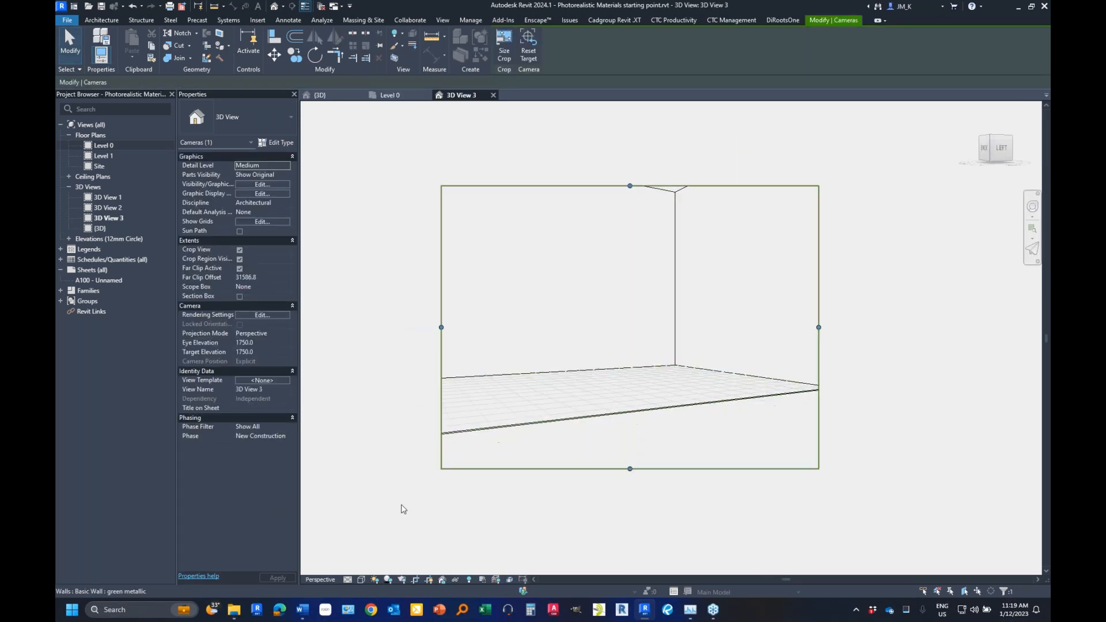
left_click(361, 580)
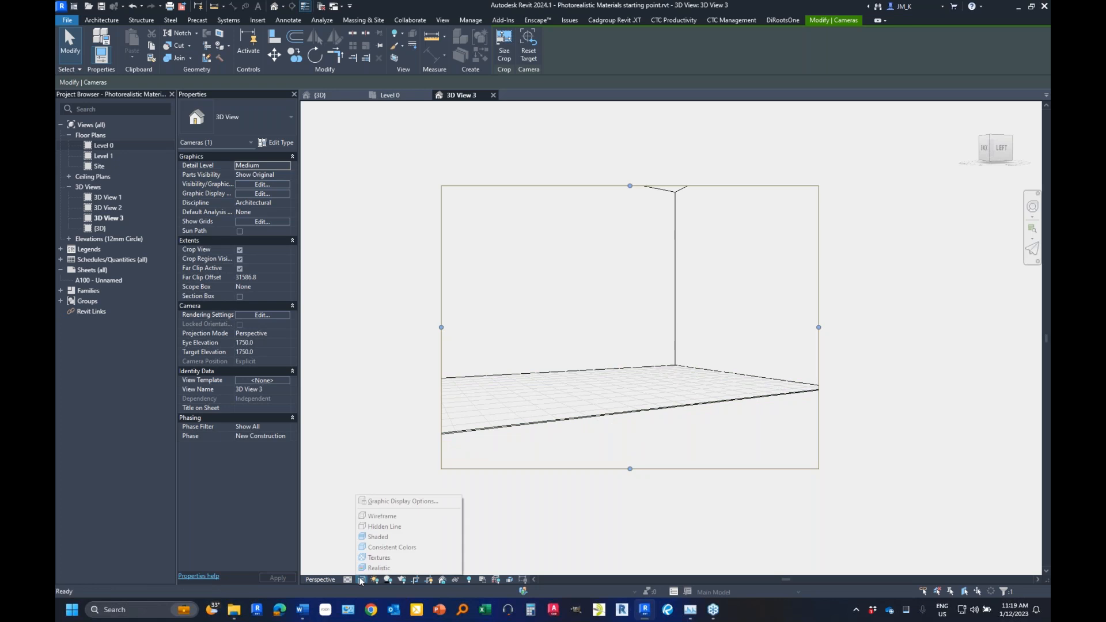
left_click(379, 568)
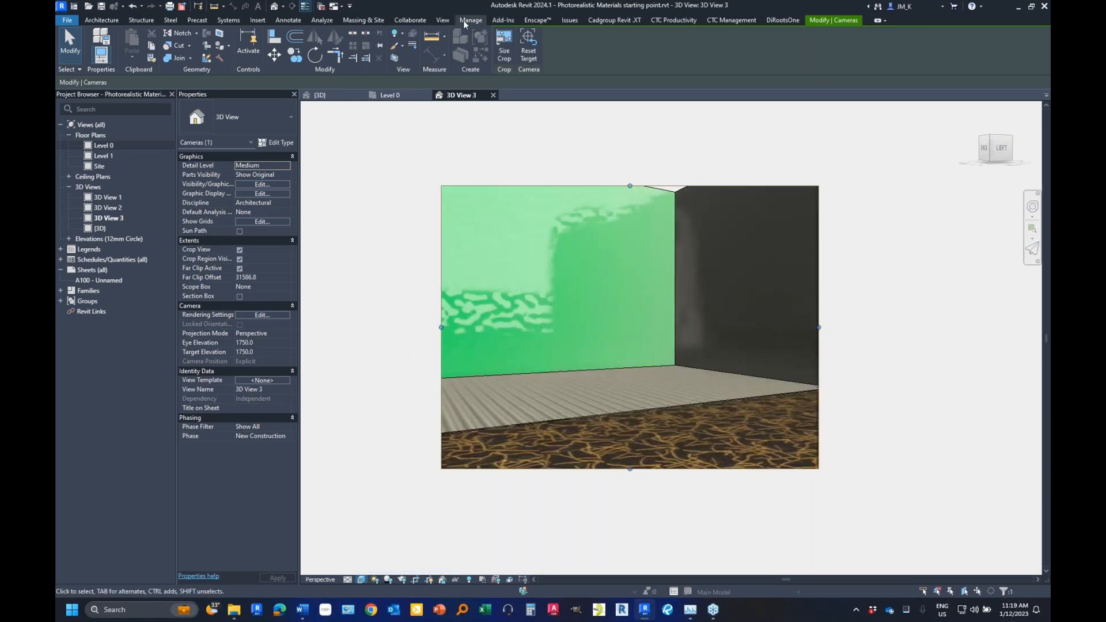
- Open the Rendering settings for the interior camera view
left_click(443, 19)
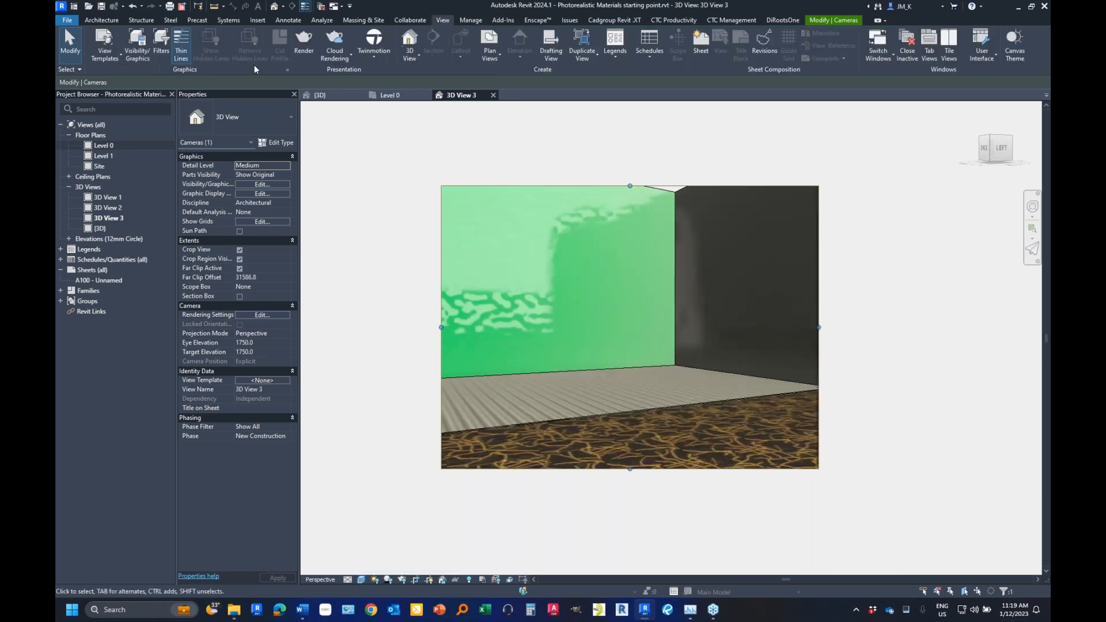
left_click(330, 58)
left_click(303, 46)
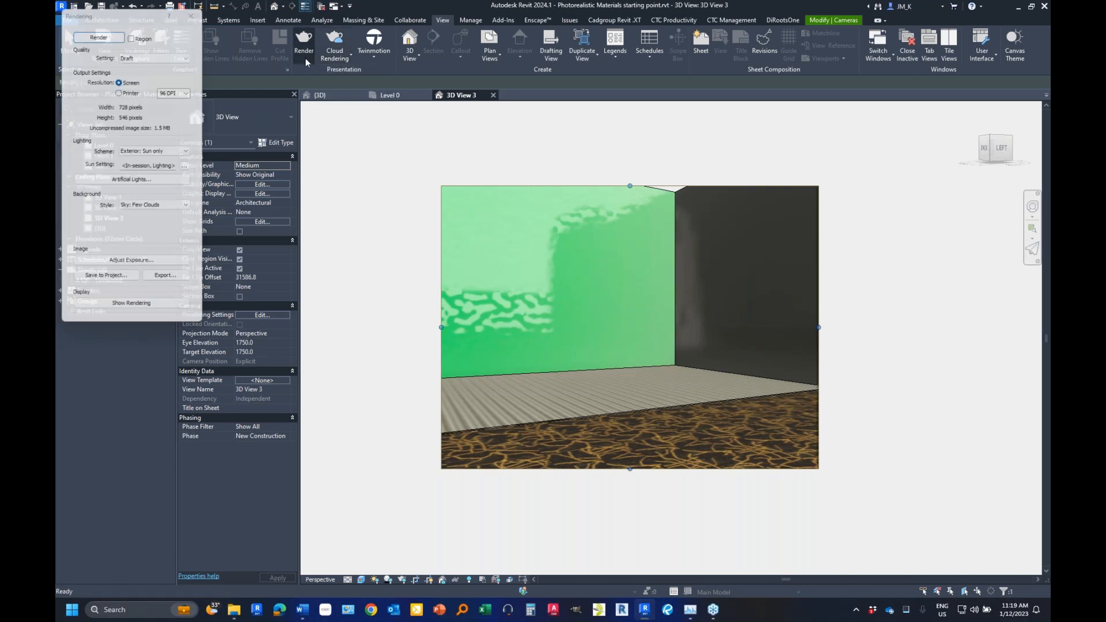
left_click(222, 124)
left_click(132, 171)
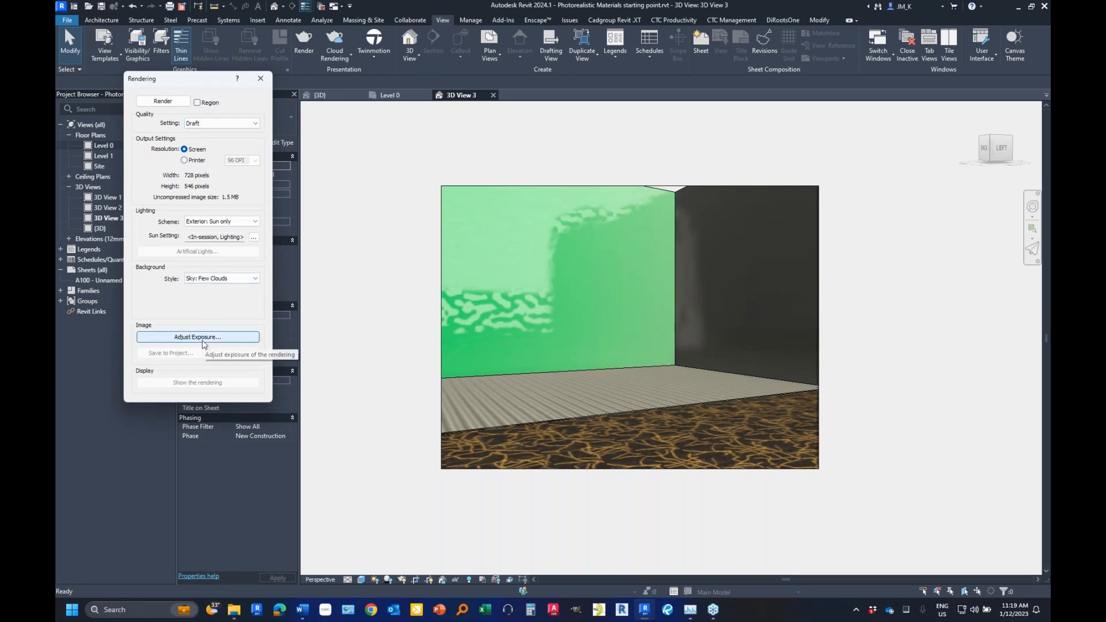
- Set the render lighting scheme to Exterior: Sun and Artificial, and review the artificial light groups without changing them
left_click(205, 226)
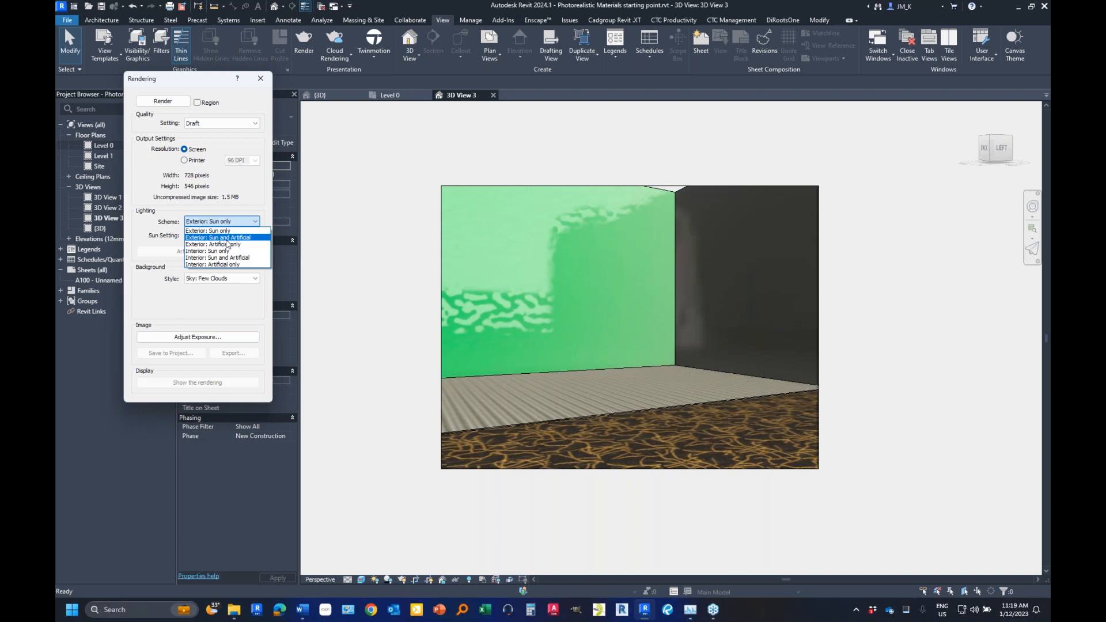
left_click(227, 238)
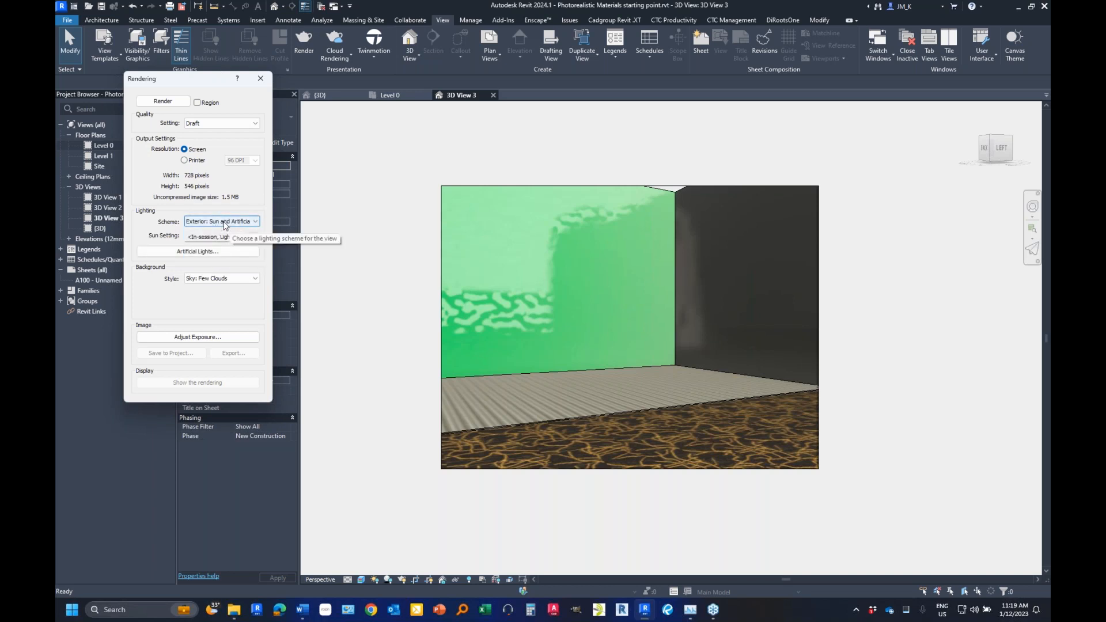
left_click(193, 252)
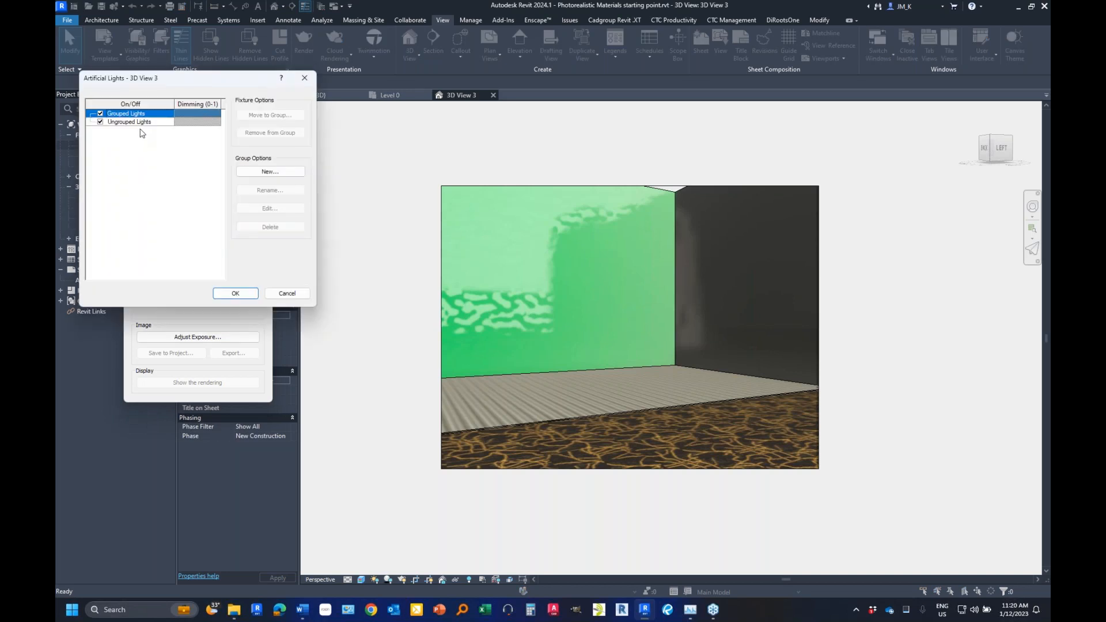
left_click(273, 294)
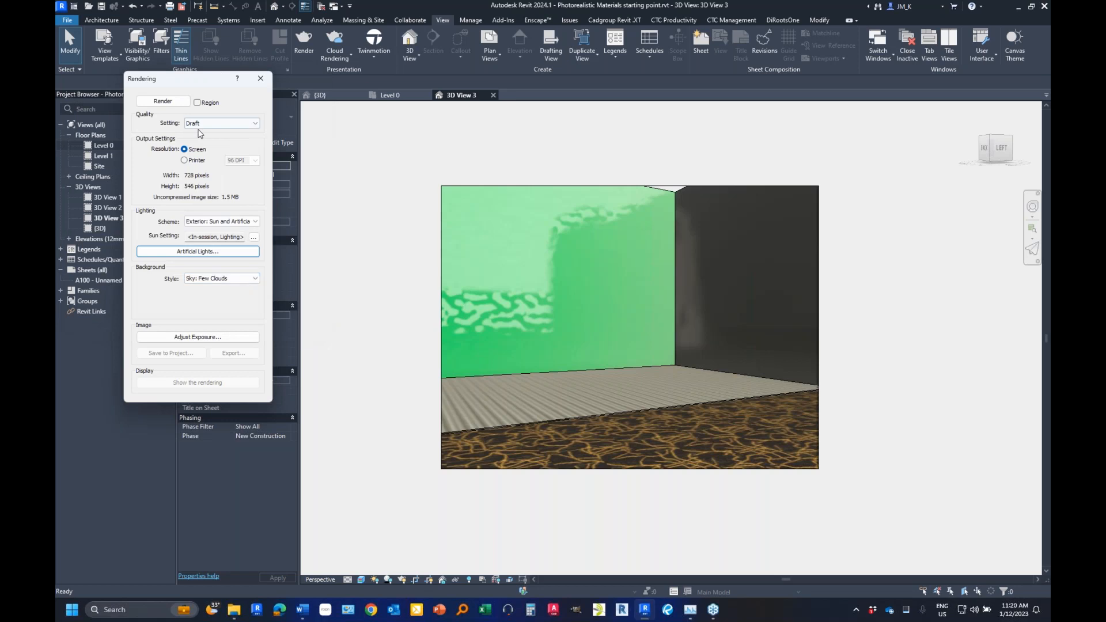
- Render the interior camera view at Draft quality
left_click(199, 126)
left_click(200, 146)
left_click(202, 124)
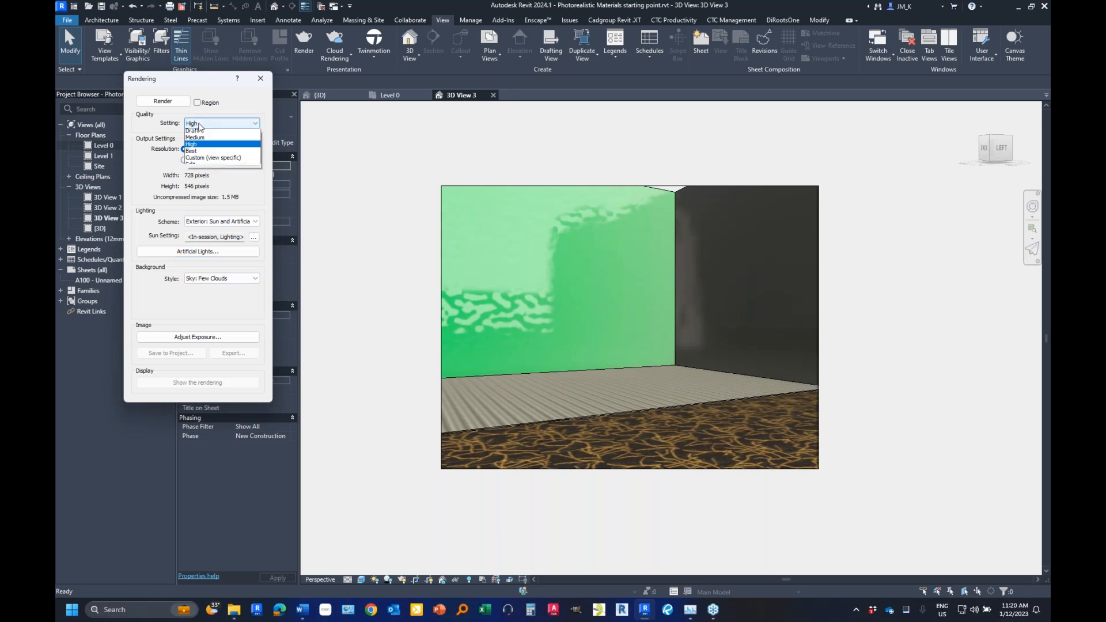
left_click(199, 133)
left_click(163, 101)
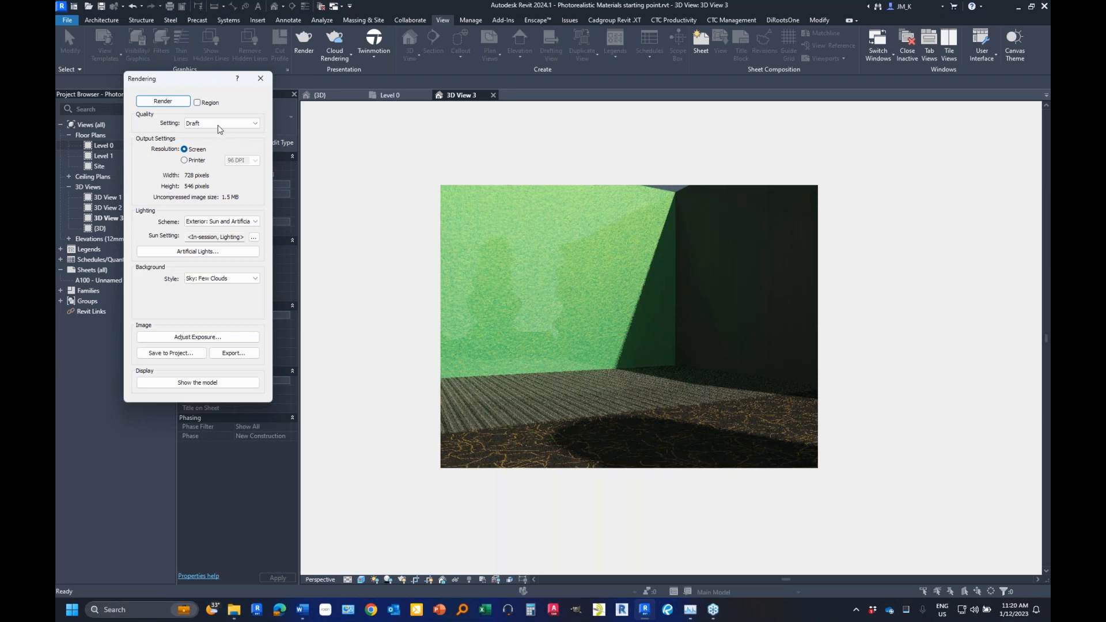
- Render the interior camera view again at Medium quality, and close the Rendering settings
left_click(222, 124)
left_click(193, 149)
left_click(201, 124)
left_click(193, 142)
left_click(164, 102)
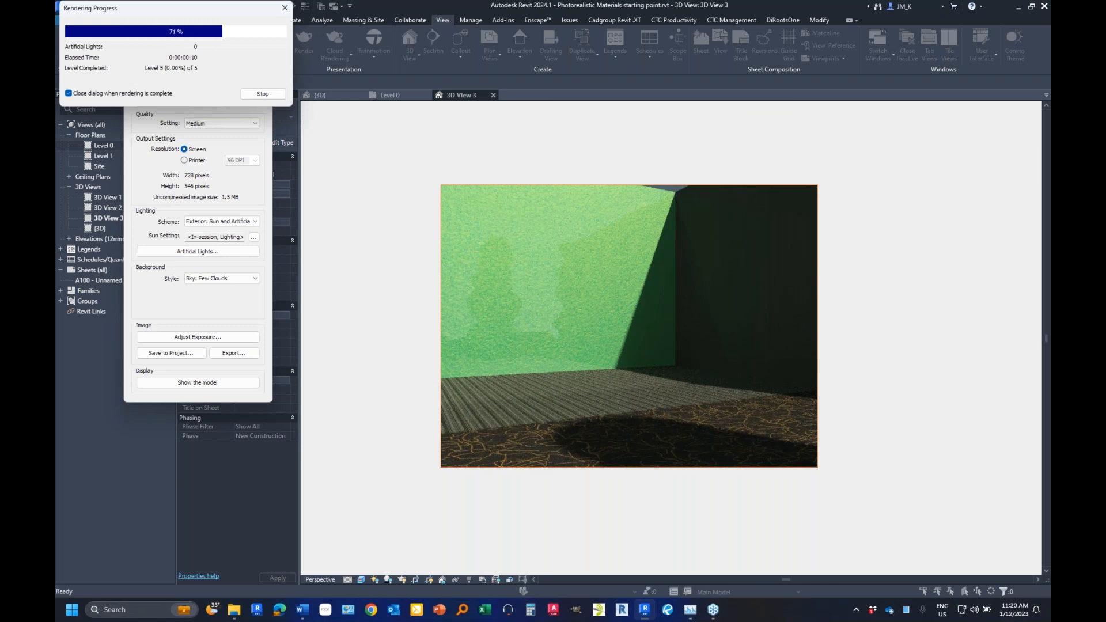
left_click(260, 80)
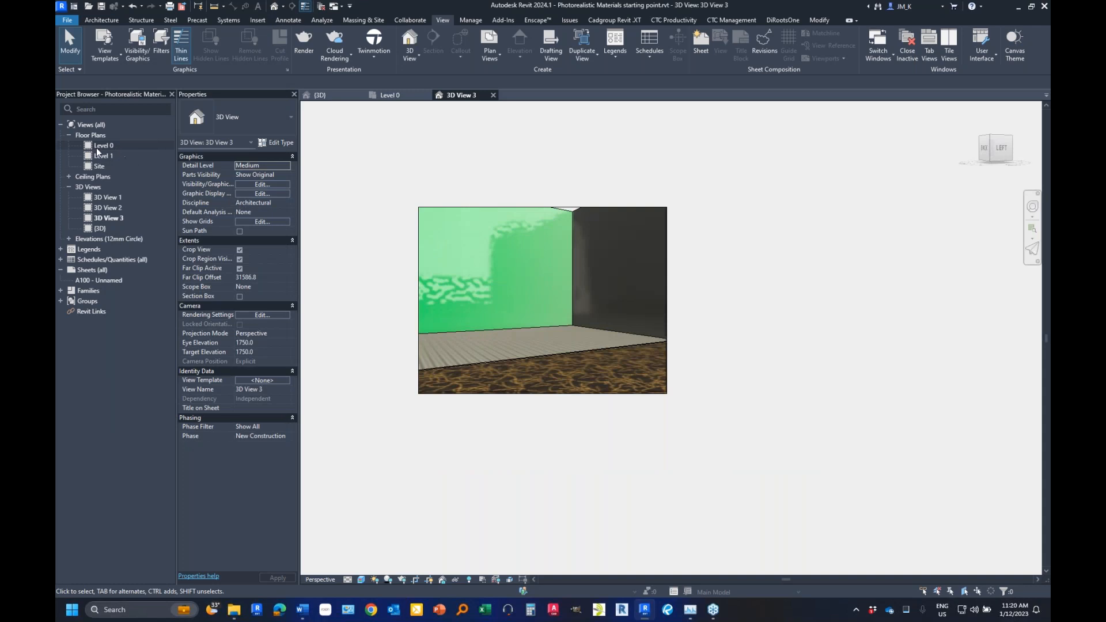
- Return to the default 3D view and examine the carpeted floor and the rest of the room from above
left_click(274, 7)
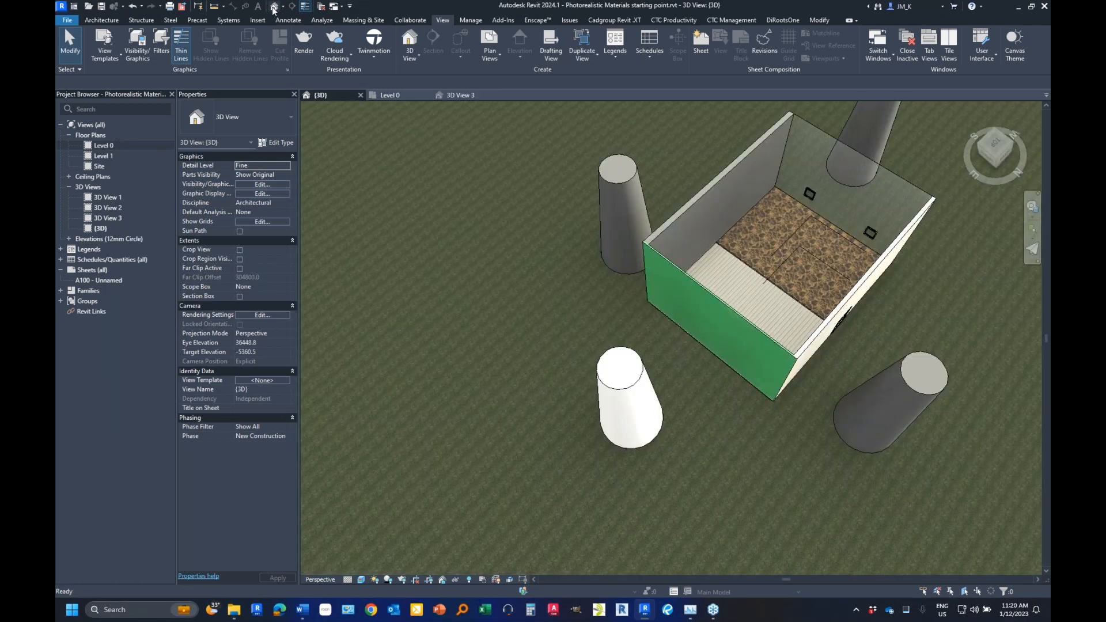
middle_click_drag(904, 197, 633, 364)
scroll(633, 364, "up", 3)
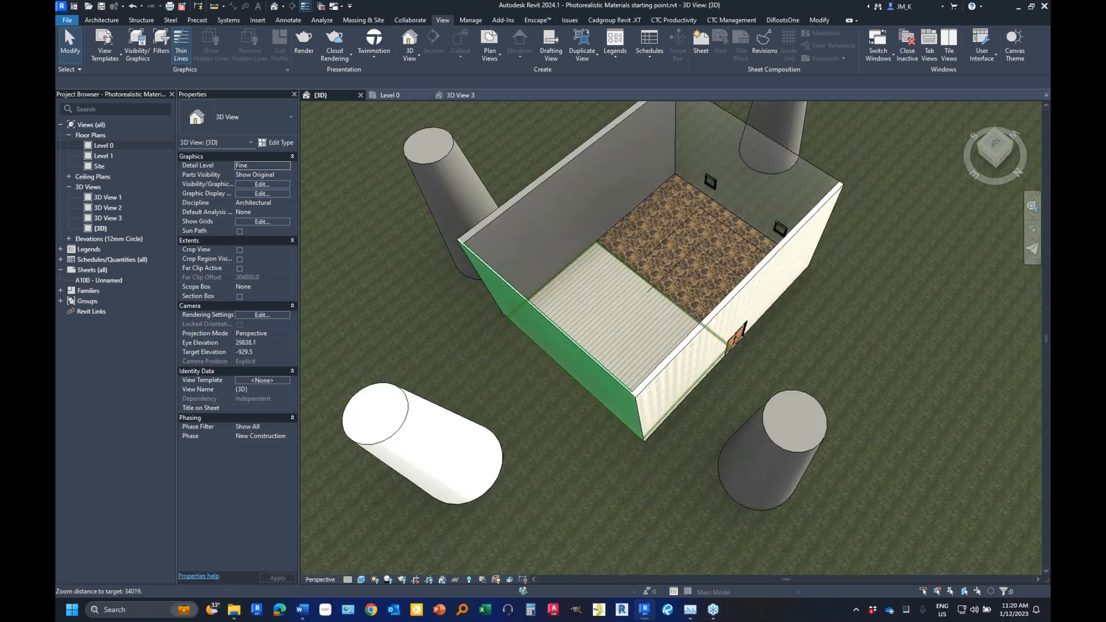
middle_click_drag(684, 277, 583, 383)
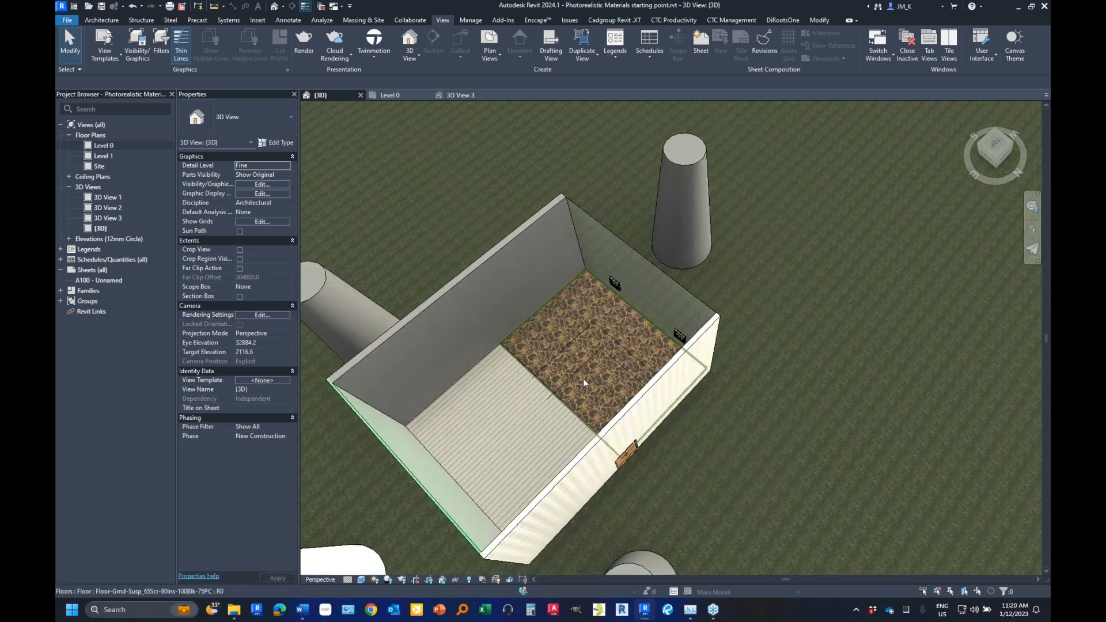
left_click(584, 383)
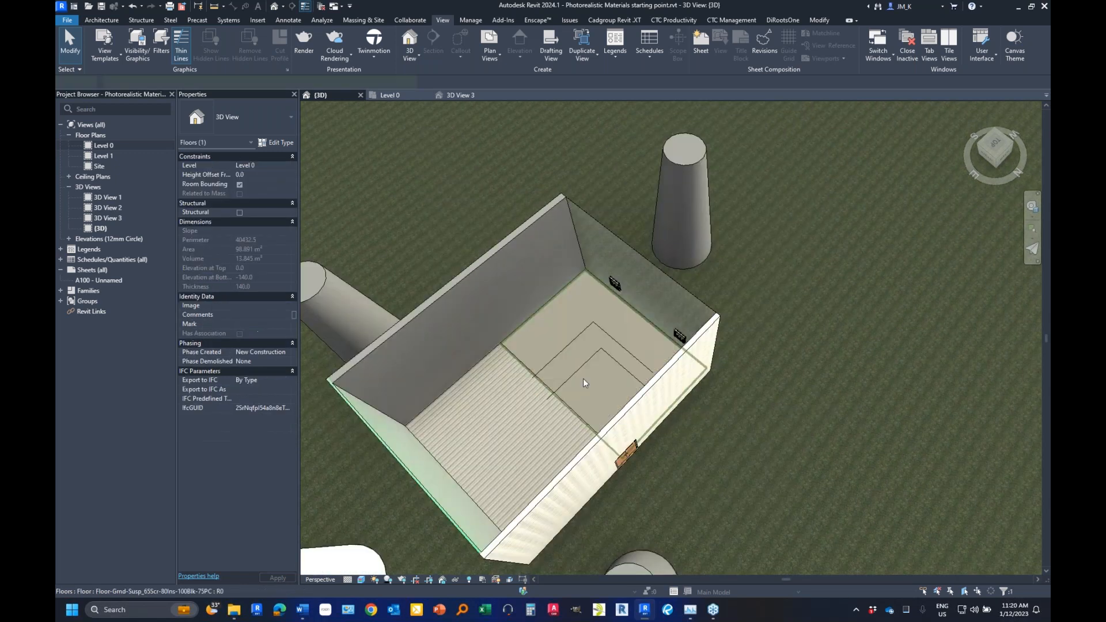
key("Escape")
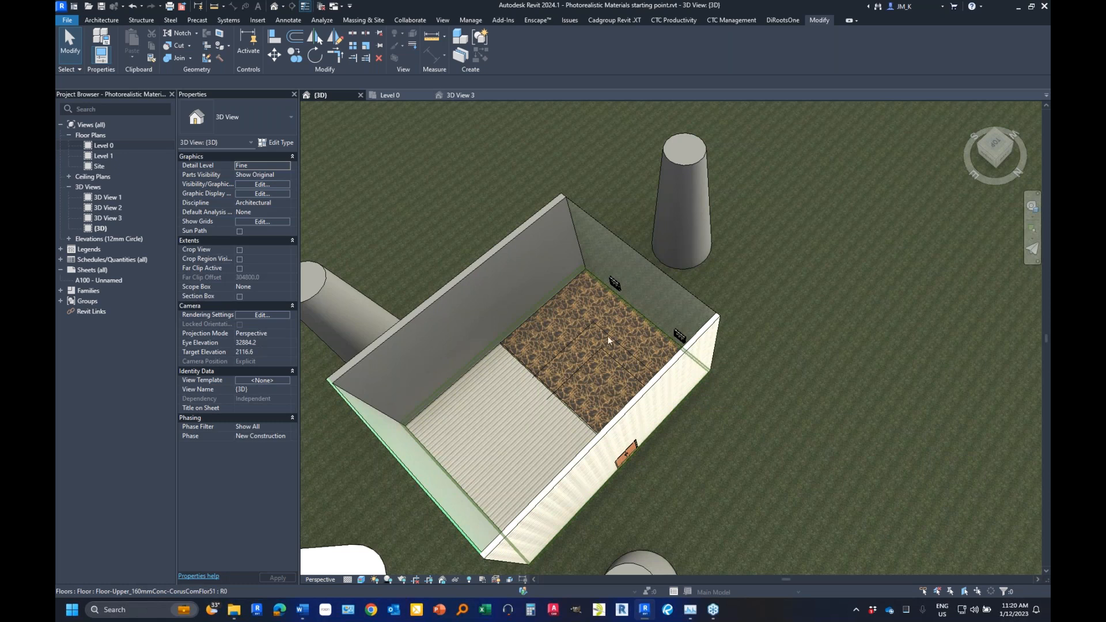
middle_click_drag(559, 324, 599, 337)
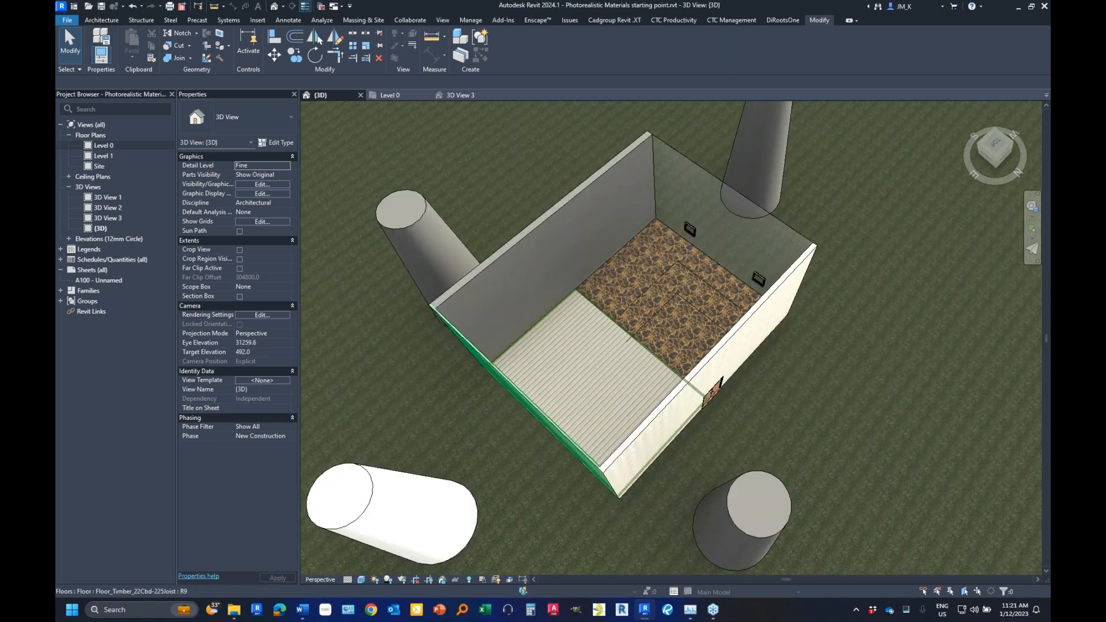